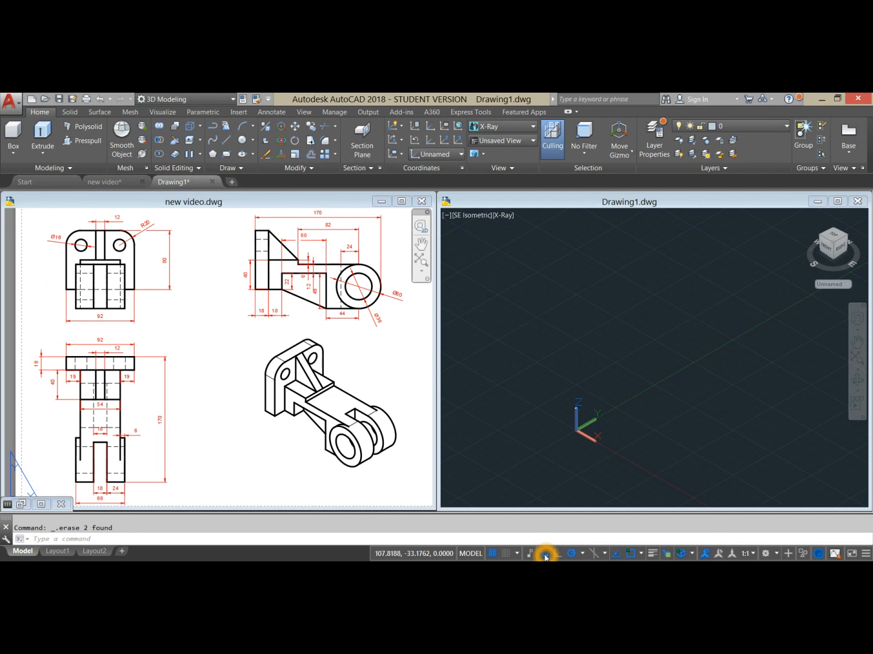
Step: Review the drafting settings for polar tracking, 2D object snap modes with object snap tracking, and 3D object snap modes
left_click(574, 554)
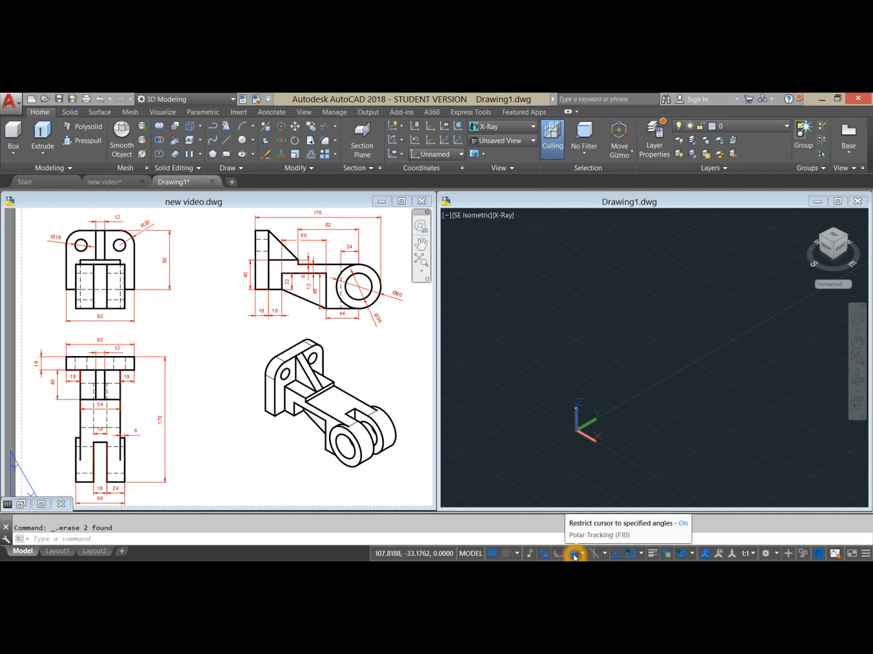
left_click(631, 554)
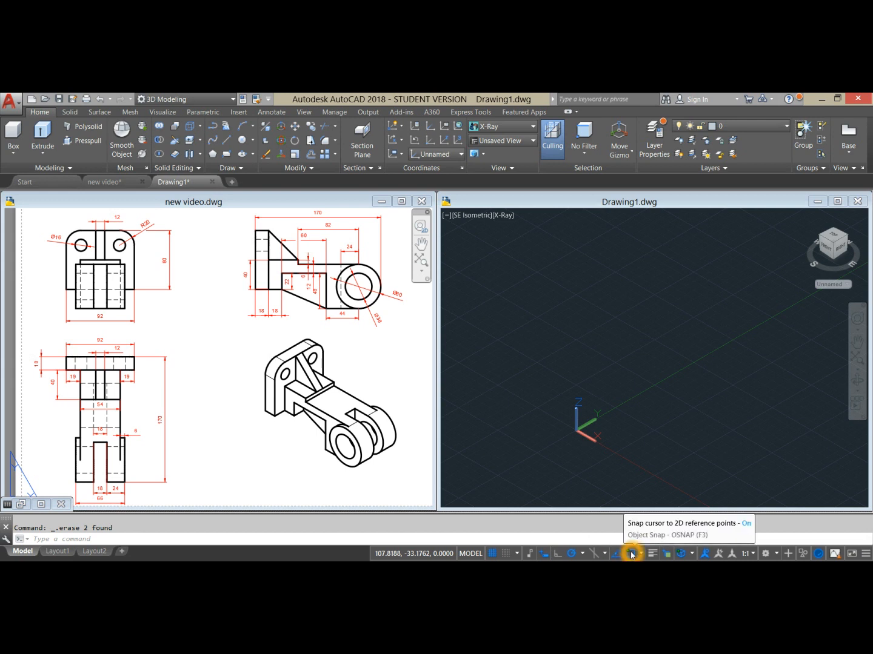
left_click(641, 553)
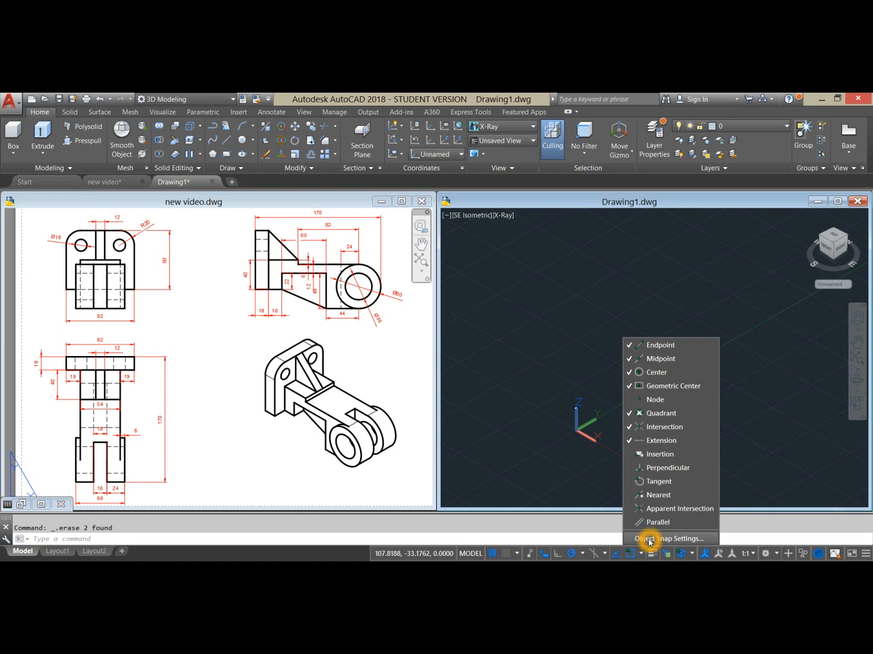
left_click(650, 539)
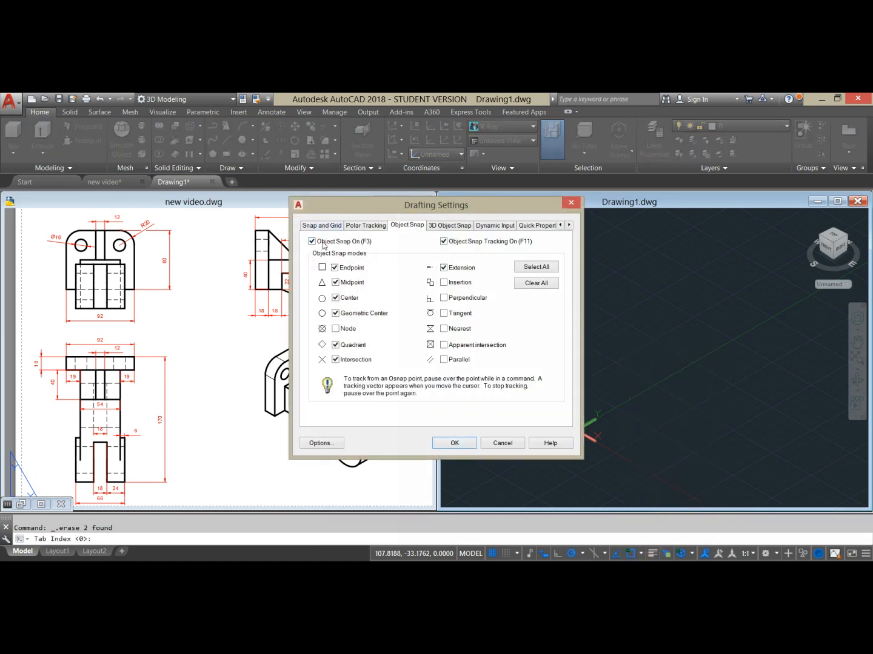
left_click(313, 242)
left_click(338, 274)
left_click(336, 285)
left_click(338, 300)
left_click(343, 319)
left_click(343, 343)
left_click(340, 361)
left_click(443, 269)
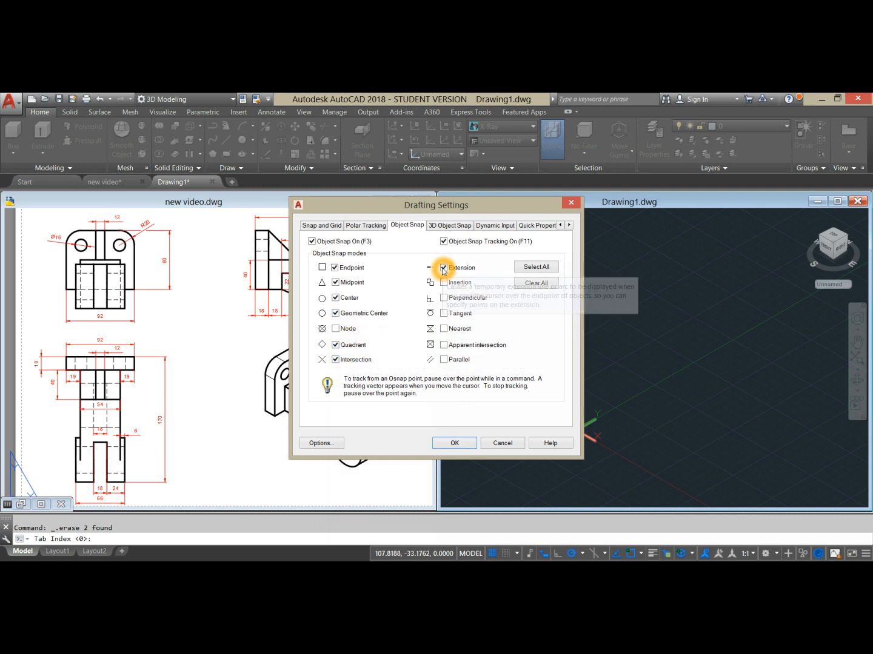
left_click(451, 246)
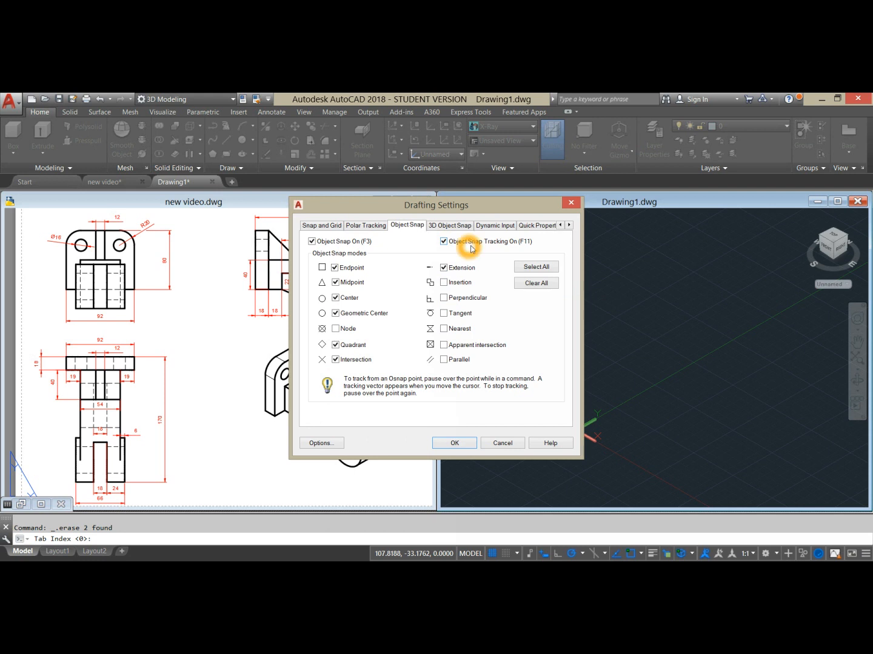
left_click(449, 227)
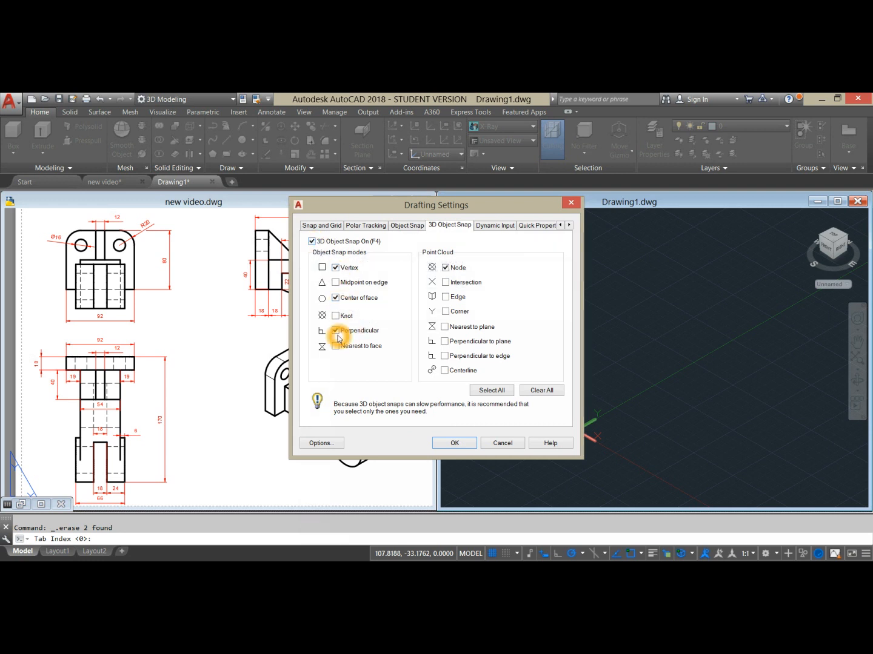
left_click(463, 446)
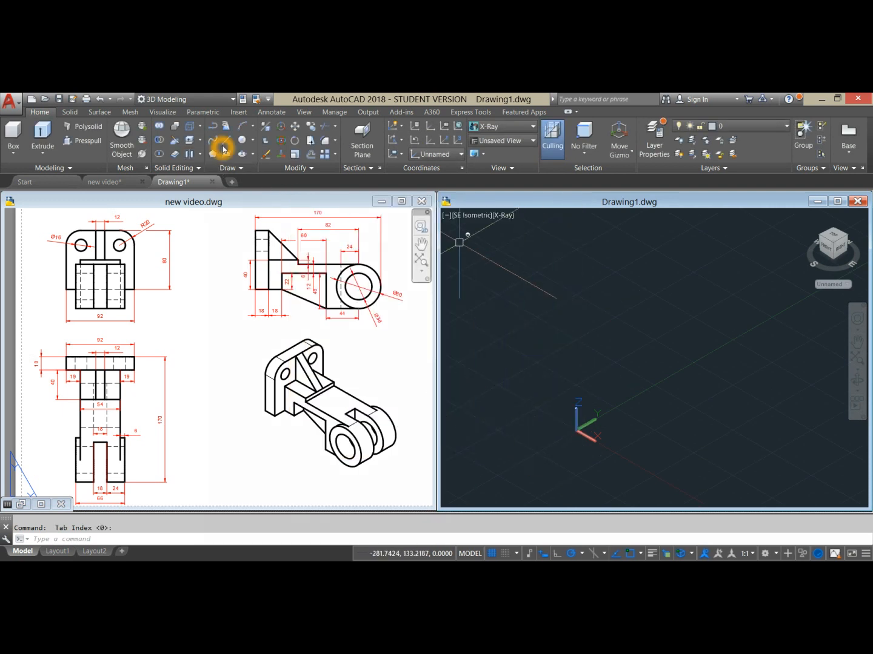
Step: Start a line with its first point at the origin, coordinates 0,0,0
left_click(225, 148)
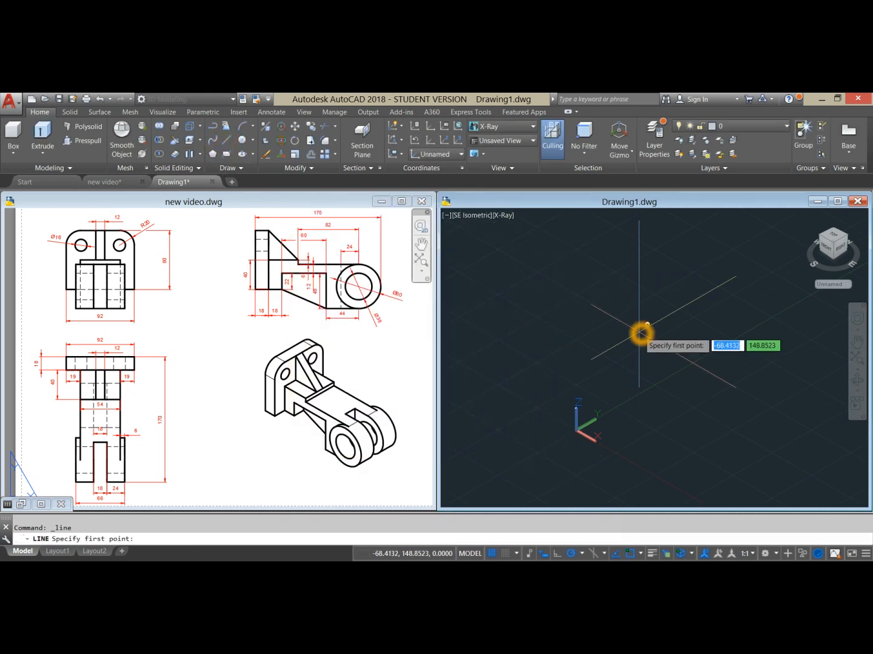
type("0")
key("Tab")
type("0")
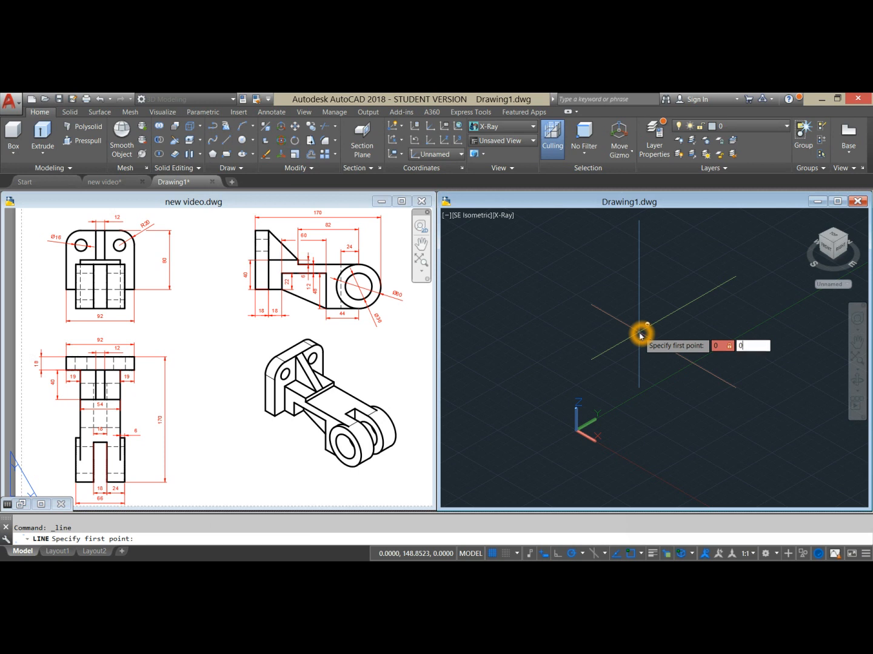
key("Tab")
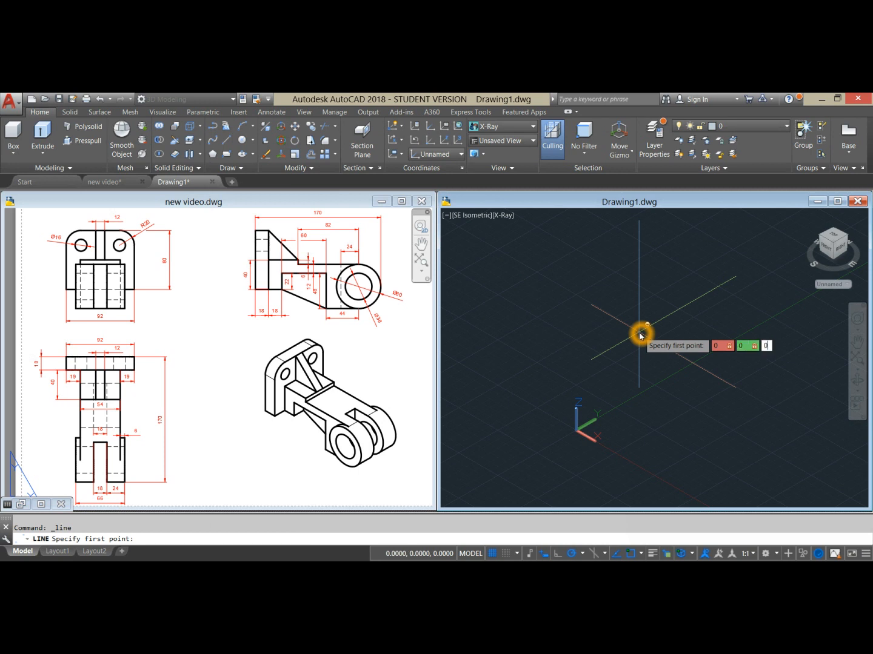
type("0")
key("Return")
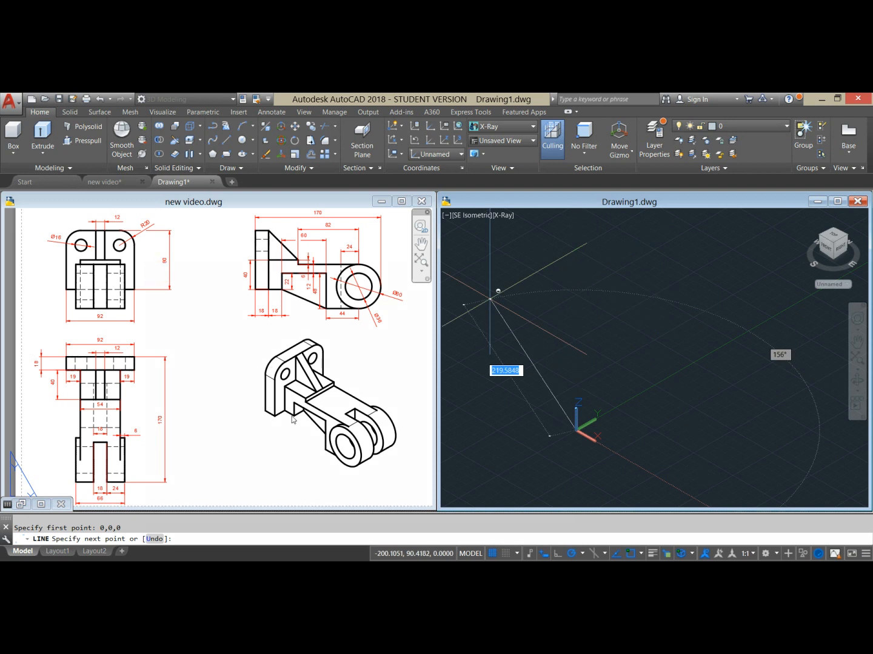
Step: Draw the back plate's first vertical edge 80 units upward from the origin along the Z axis
left_click(268, 364)
left_click(163, 259)
left_click(132, 232)
left_click(133, 297)
left_click(328, 434)
left_click(170, 286)
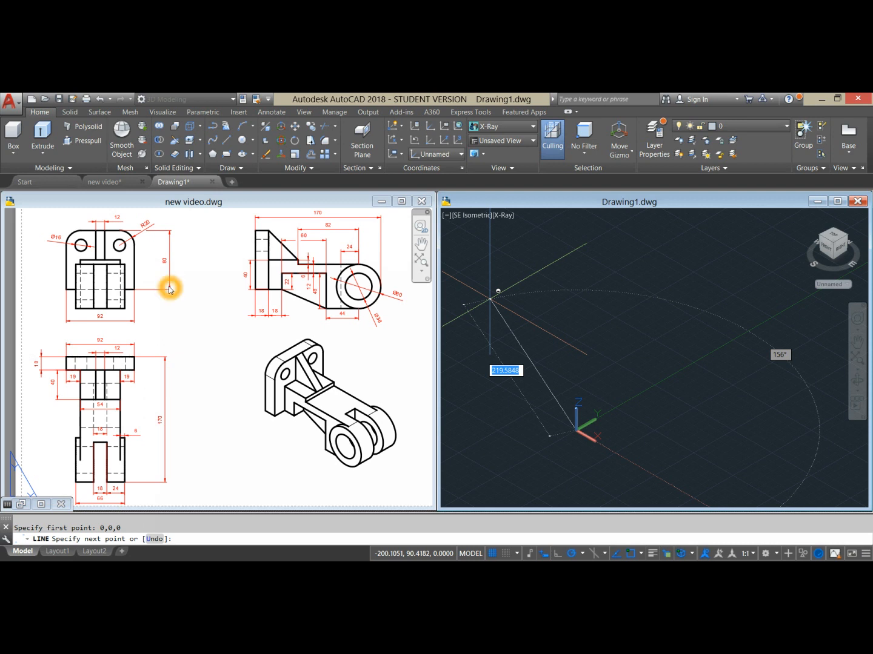
left_click(576, 301)
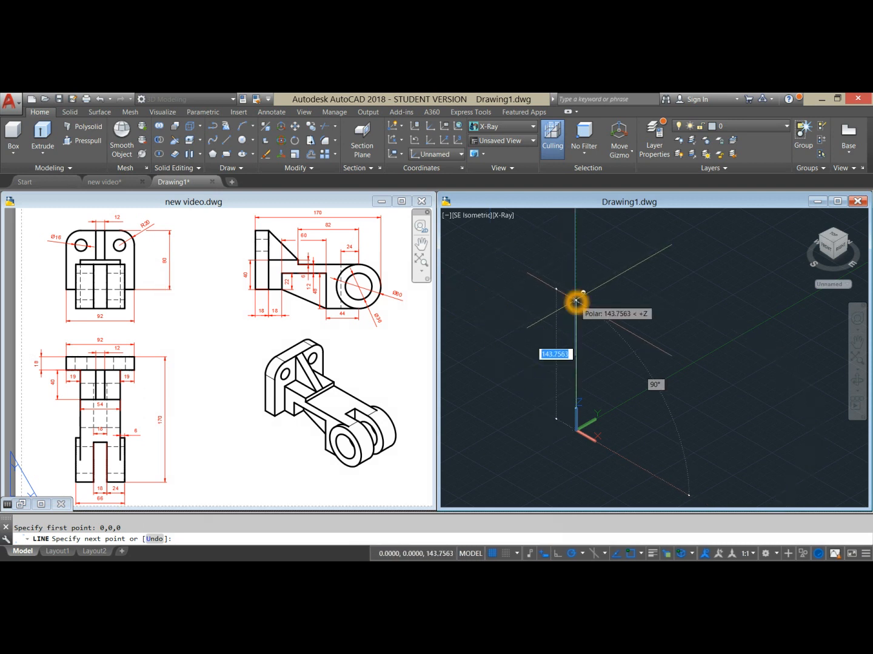
type("80")
key("Return")
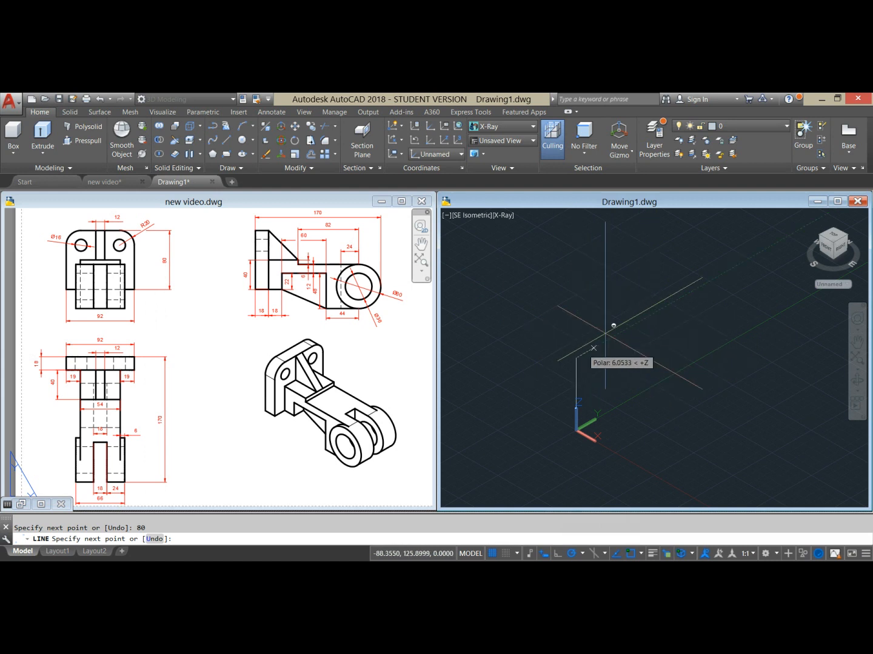
Step: Continue the line with the plate's 92-unit upper edge along the positive Y axis
left_click(639, 322)
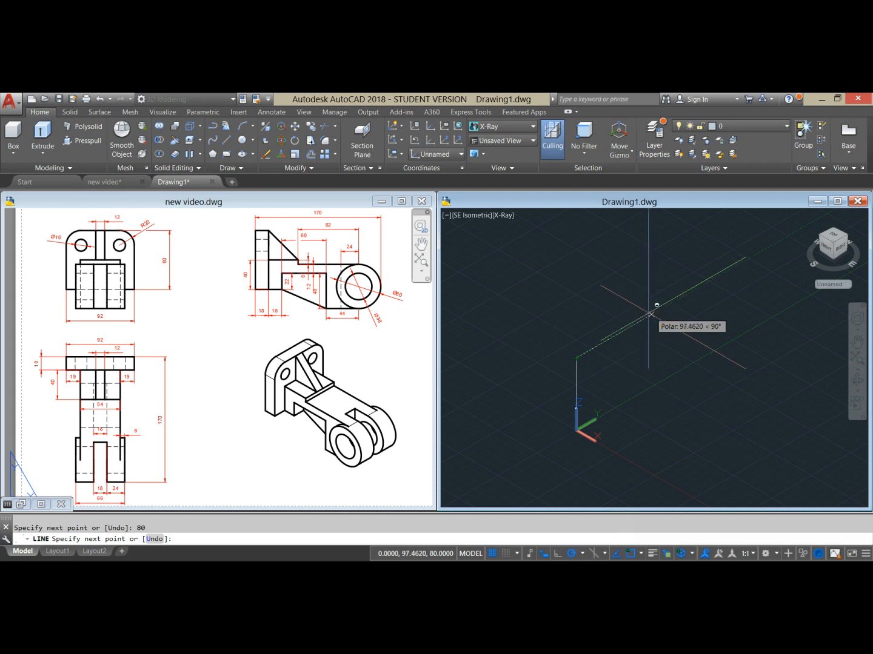
left_click(70, 364)
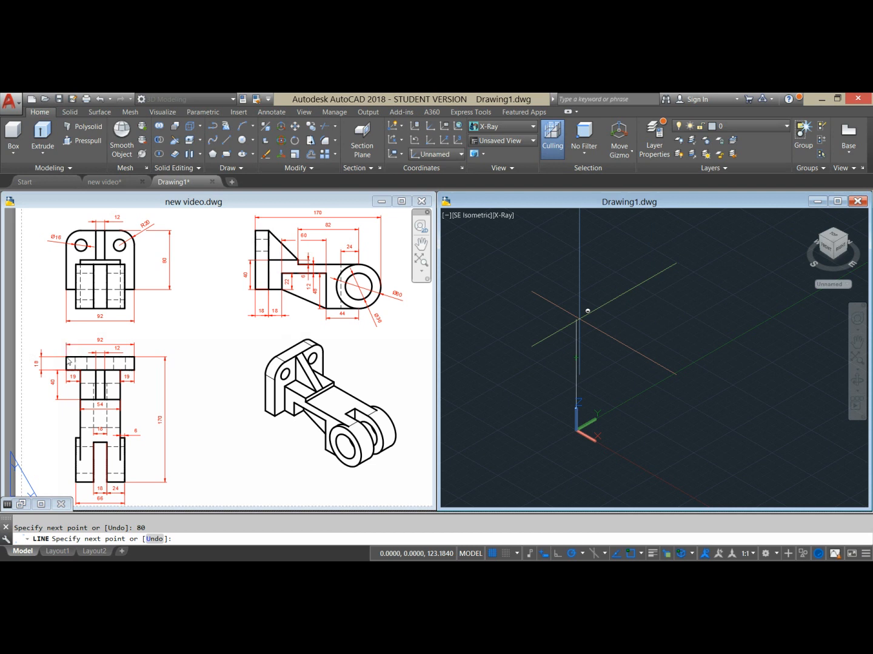
left_click(134, 359)
left_click(72, 321)
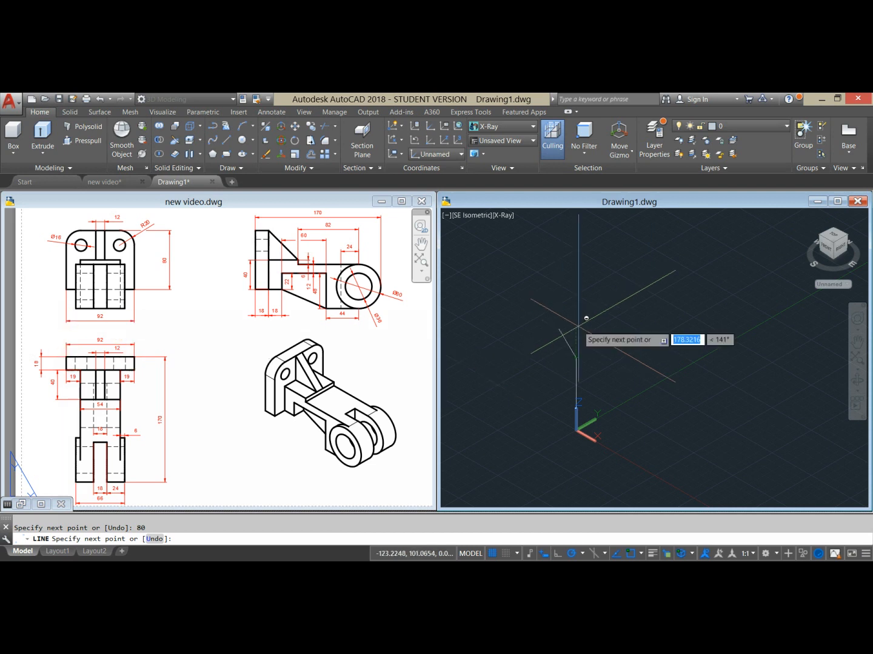
left_click(663, 314)
type("9")
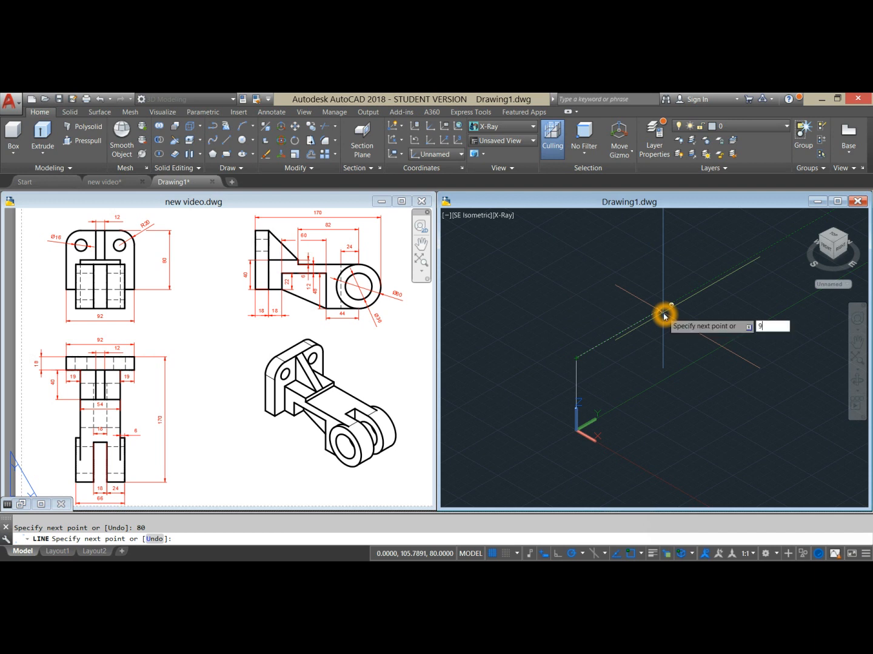
type("2")
key("Return")
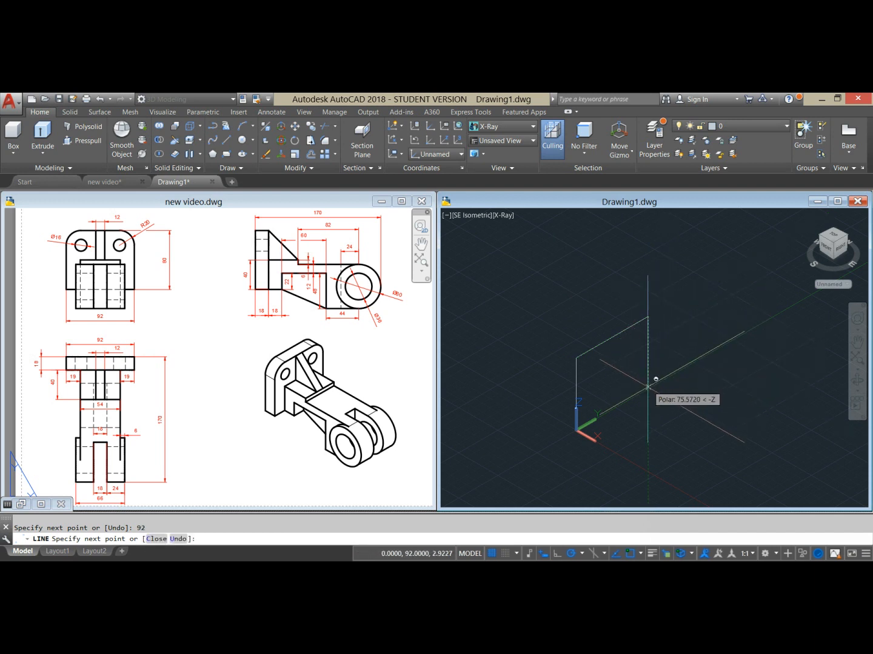
Step: Draw the second vertical edge 80 units down along Z and close the rectangle at the origin, ending the line
type("80")
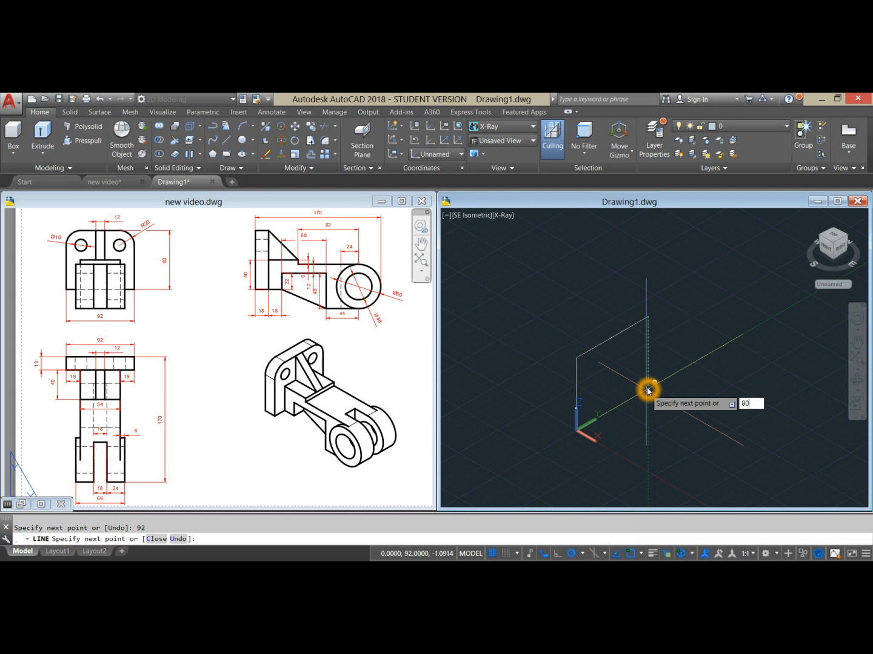
key("Return")
left_click(579, 432)
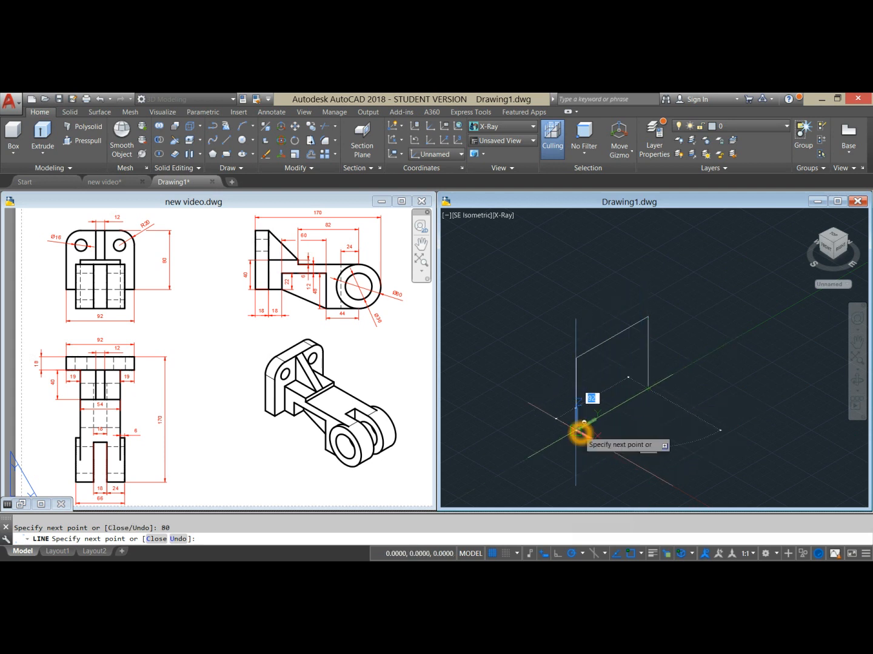
right_click(649, 316)
left_click(670, 322)
Step: Join the four lines of the rectangle into one closed profile with the Join command
middle_click_drag(661, 325, 667, 289)
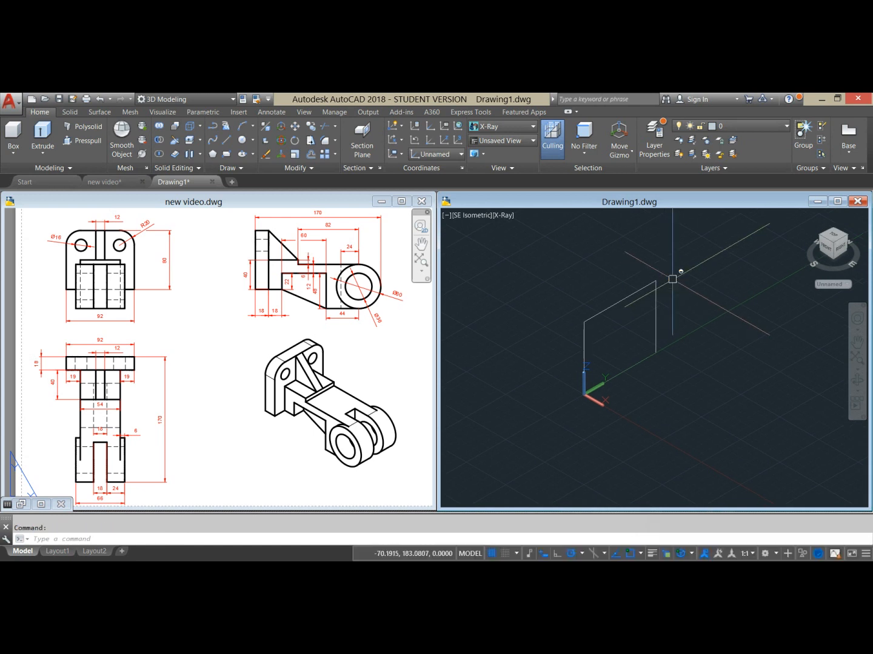
type("j")
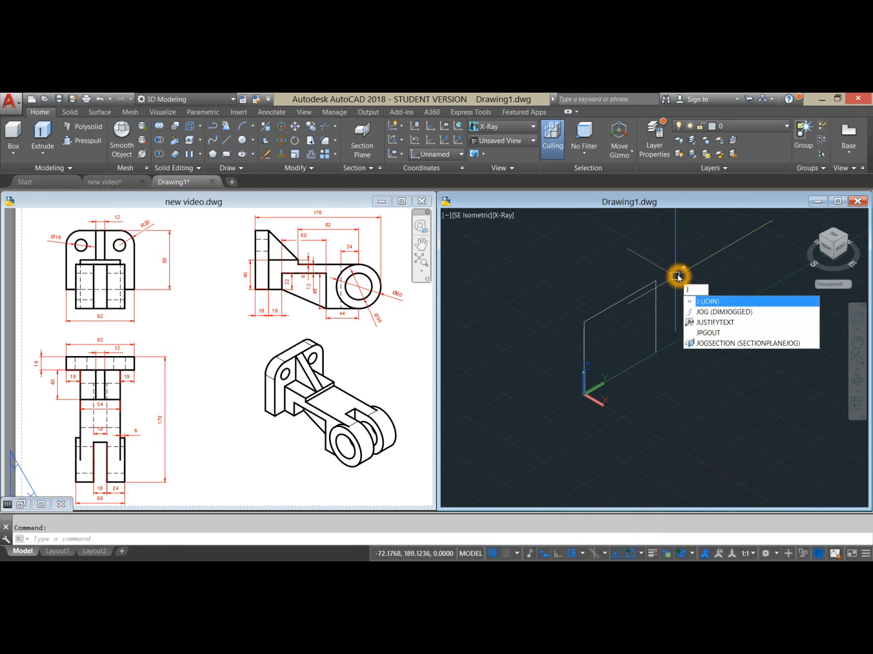
key("Return")
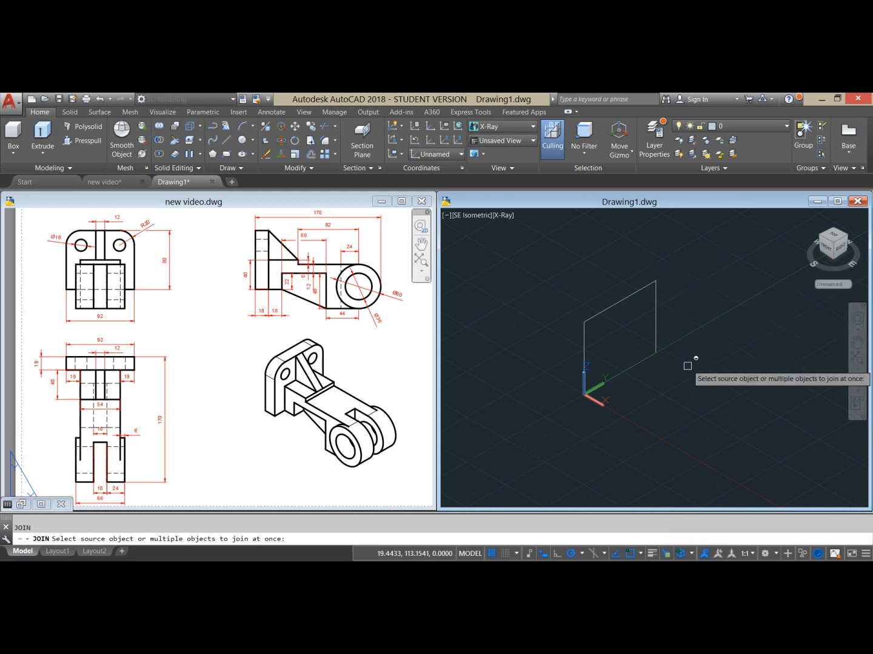
left_click(687, 374)
left_click(565, 265)
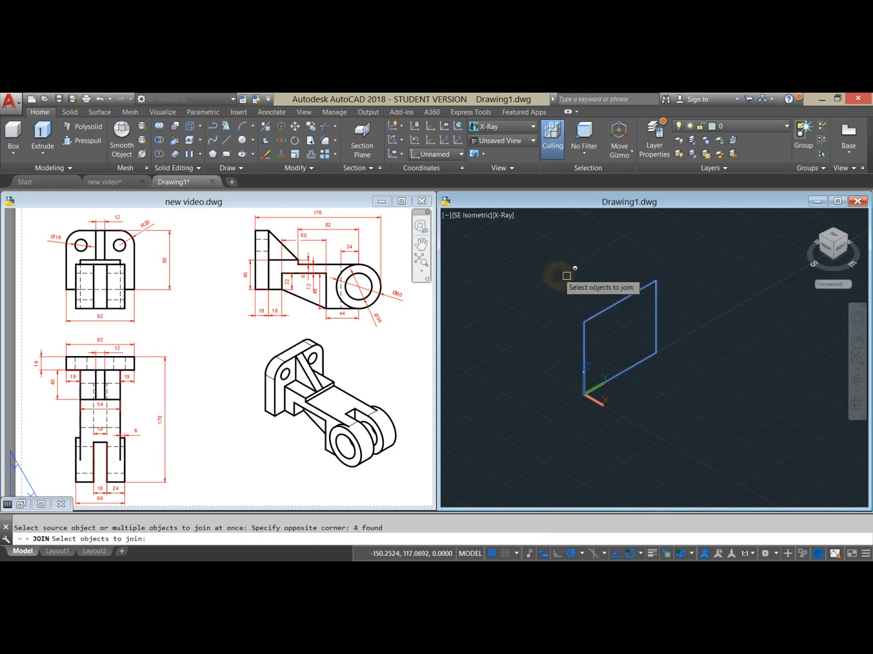
right_click(654, 254)
left_click(655, 285)
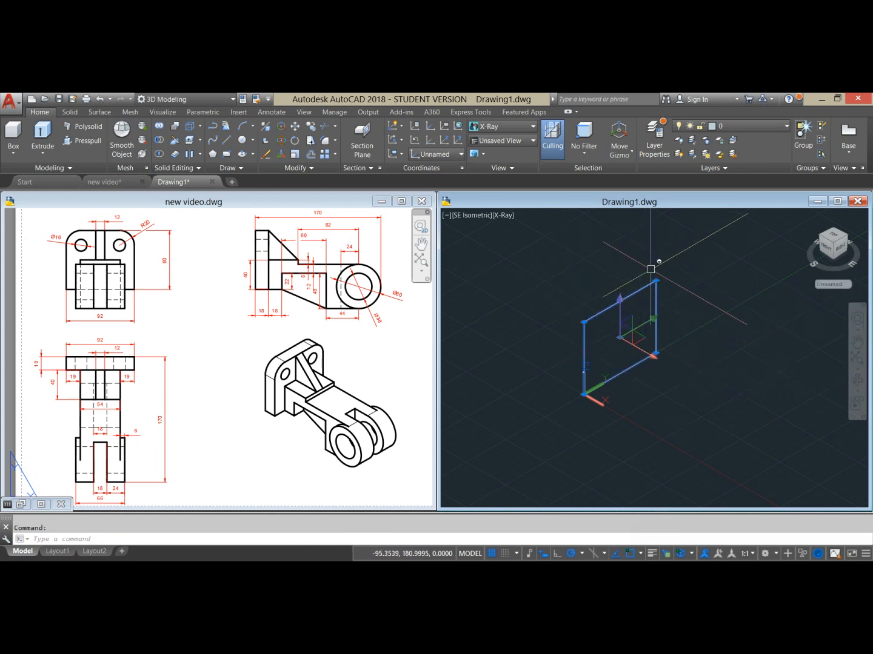
key("Escape")
left_click(240, 432)
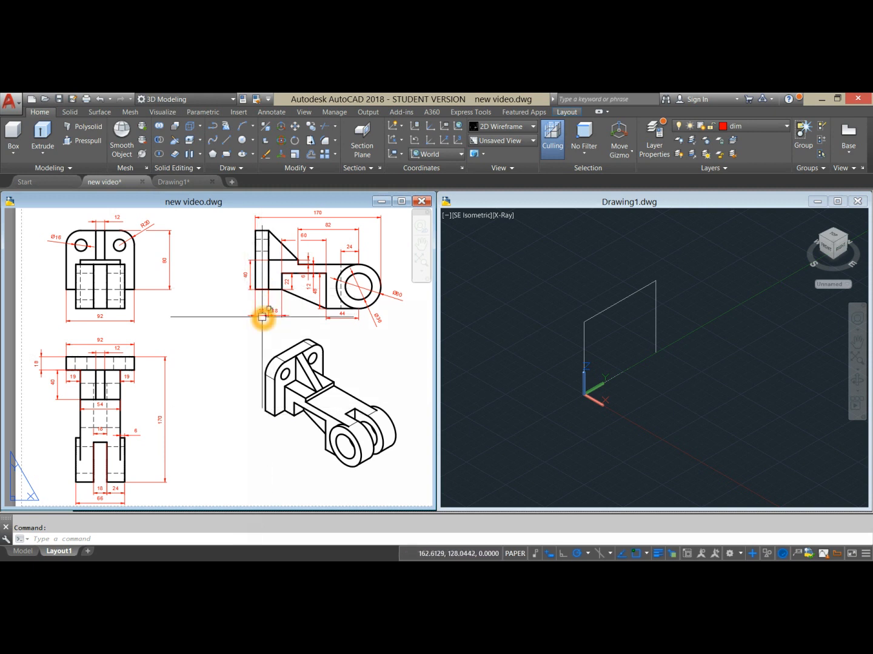
left_click(46, 136)
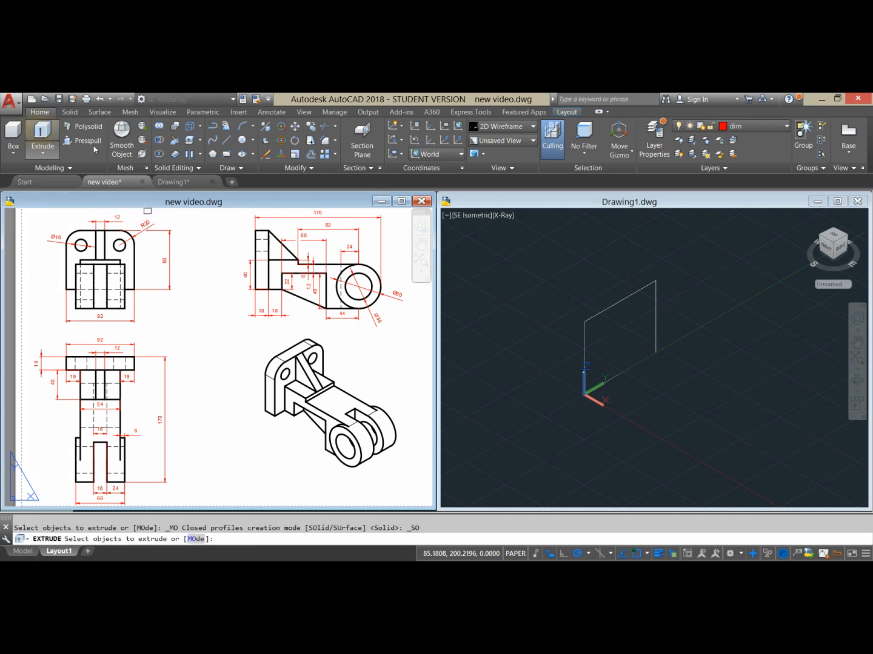
left_click(559, 337)
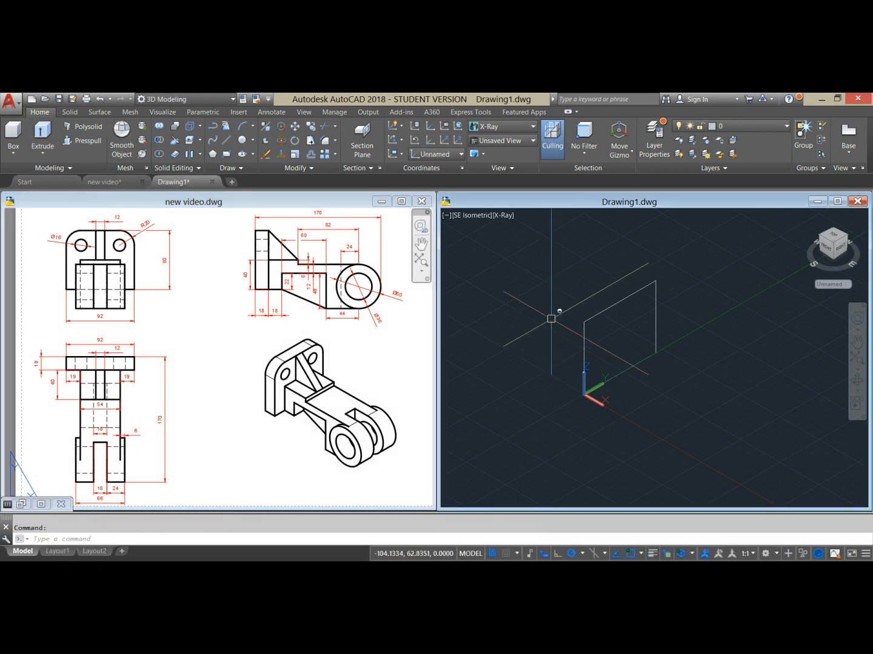
Step: Extrude the closed rectangular profile 18 units toward negative X to form the back plate
left_click(43, 135)
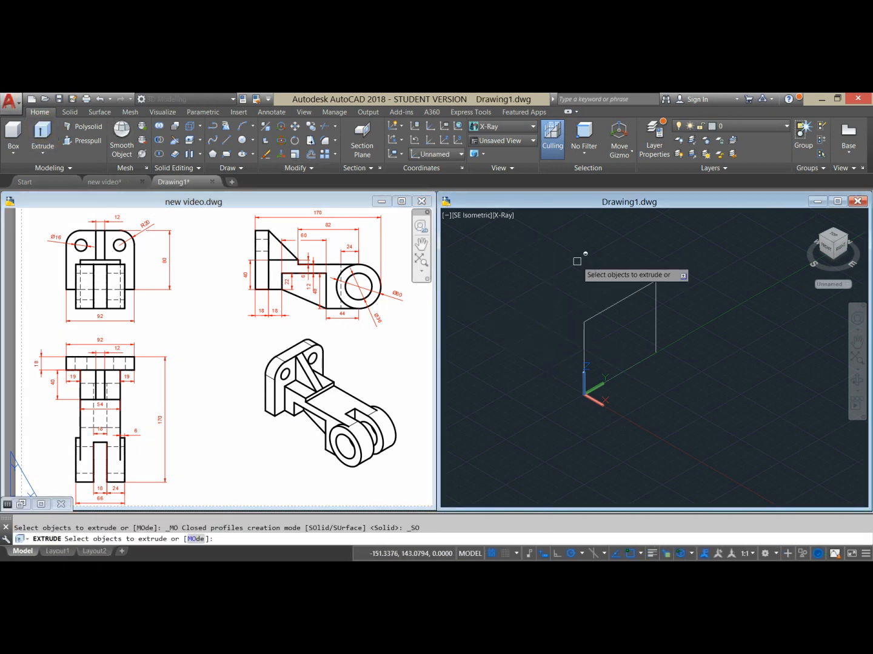
left_click(585, 321)
right_click(558, 280)
left_click(570, 287)
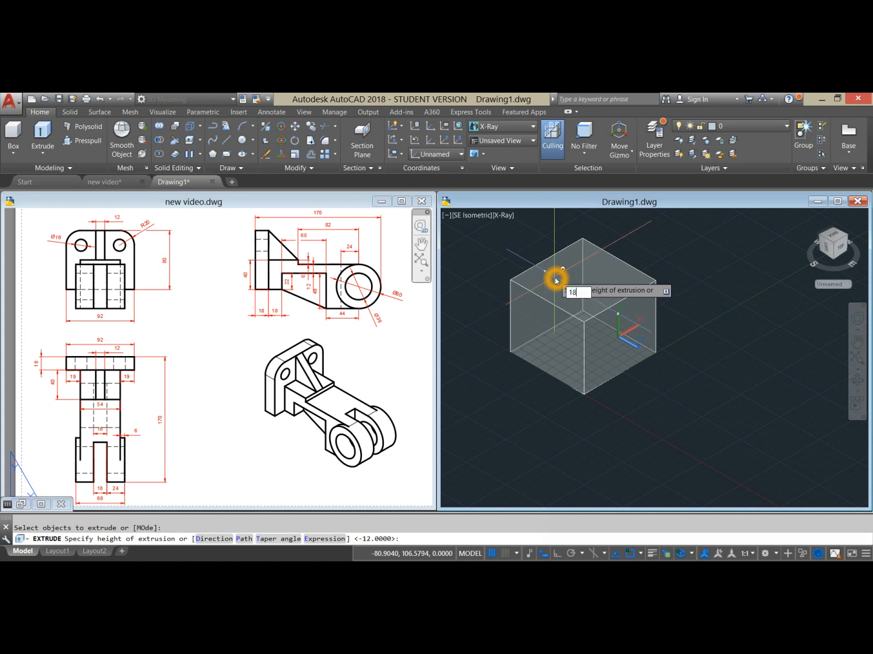
type("18")
key("Return")
Step: Apply the X-ray visual style to the model viewport and clear the selection
left_click(507, 216)
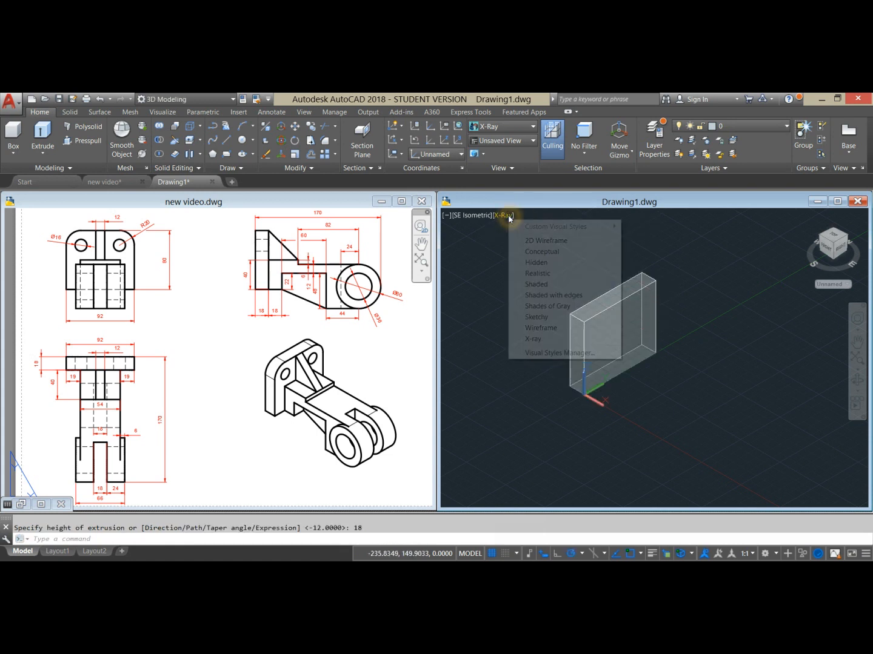
left_click(530, 343)
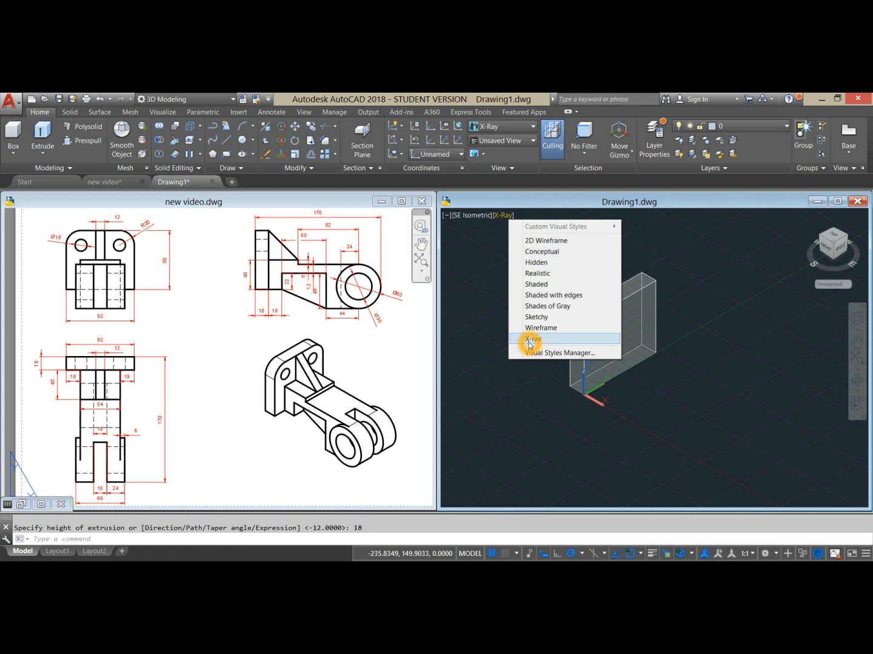
left_click(502, 362)
left_click(510, 364)
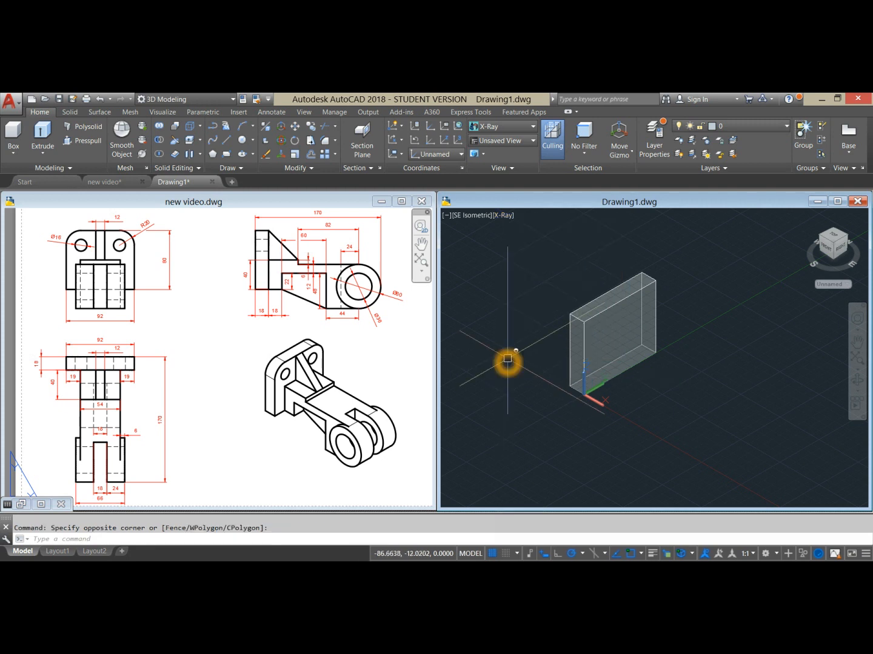
Step: Start a line on the plate's front bottom edge, 19 units from the origin along Y, and draw it 40 units up along Z
key("Escape")
type("L")
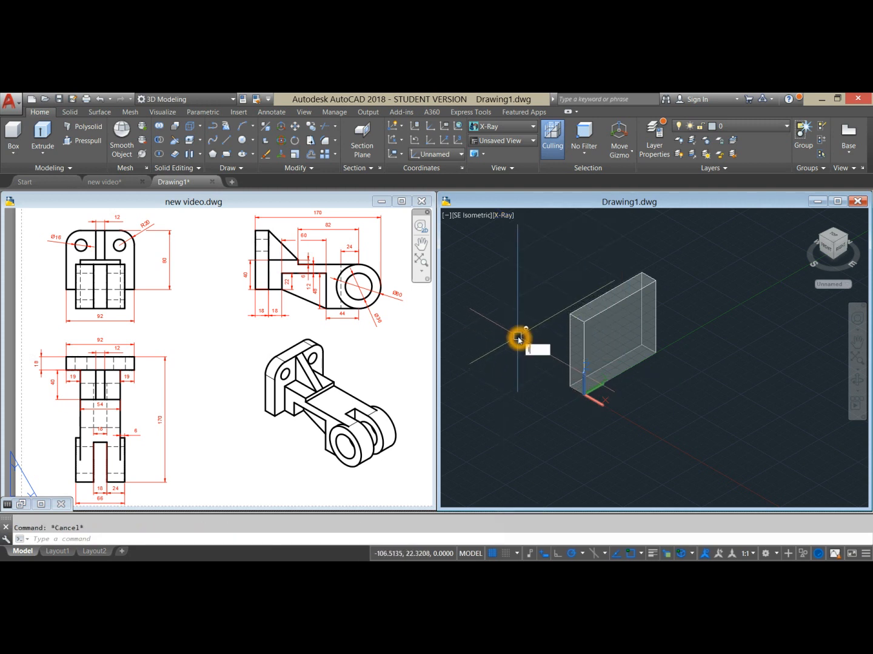
key("Return")
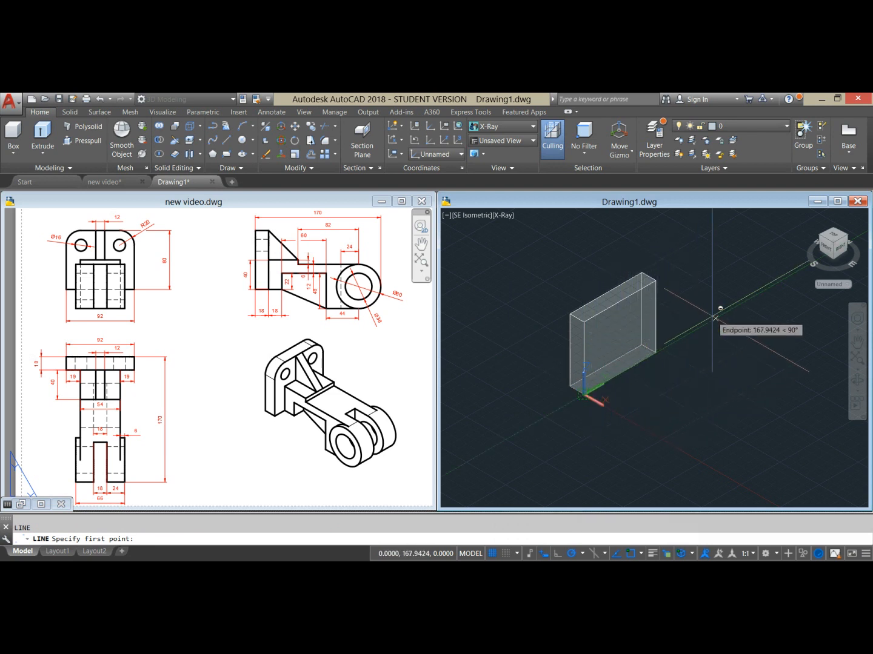
type("19")
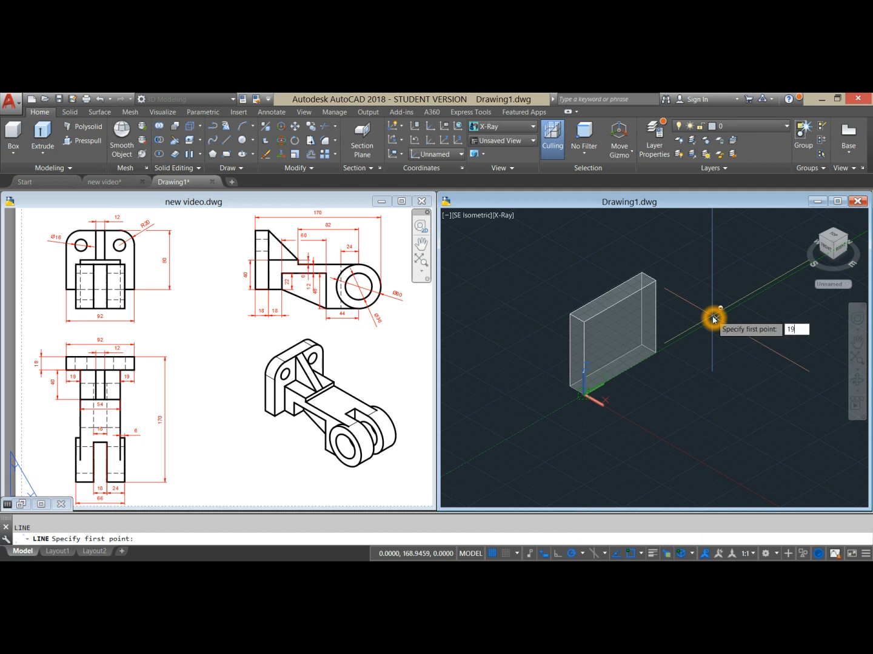
key("Return")
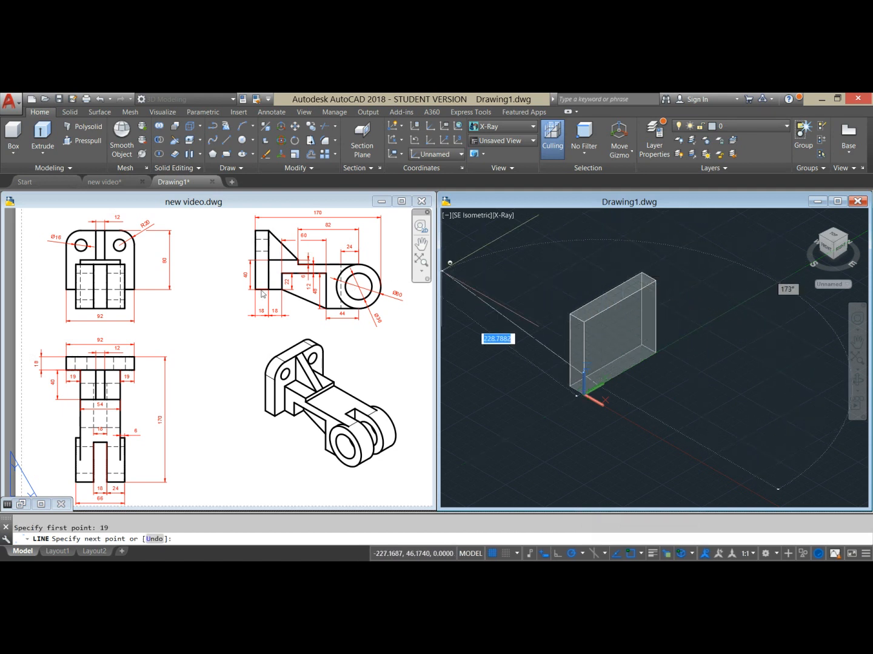
left_click(286, 414)
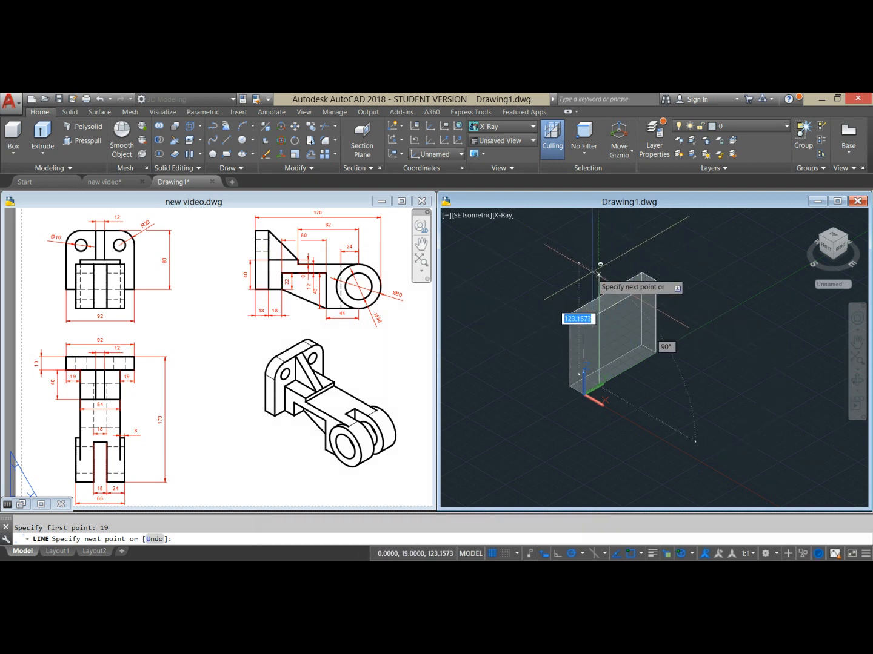
type("4")
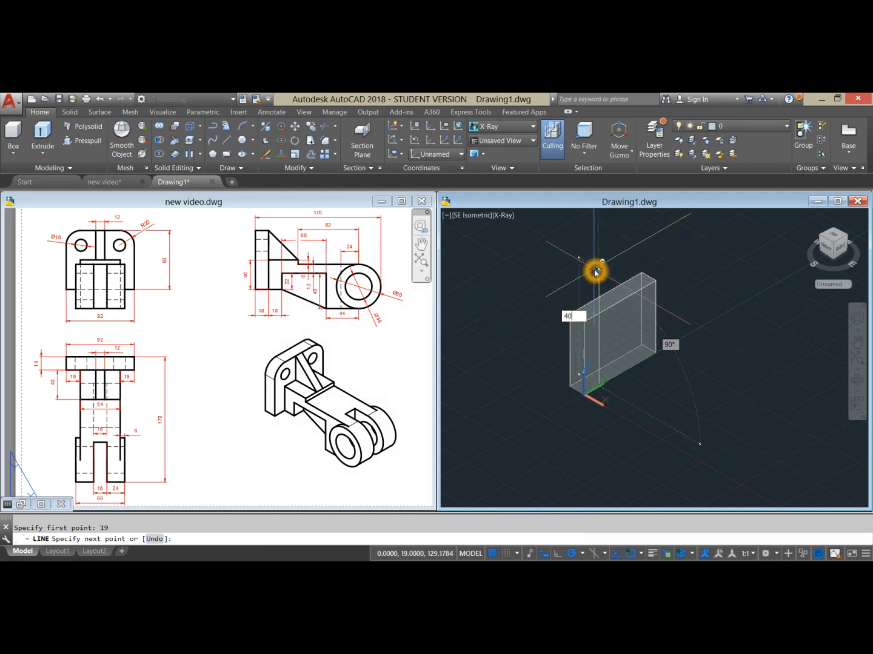
type("0")
key("Return")
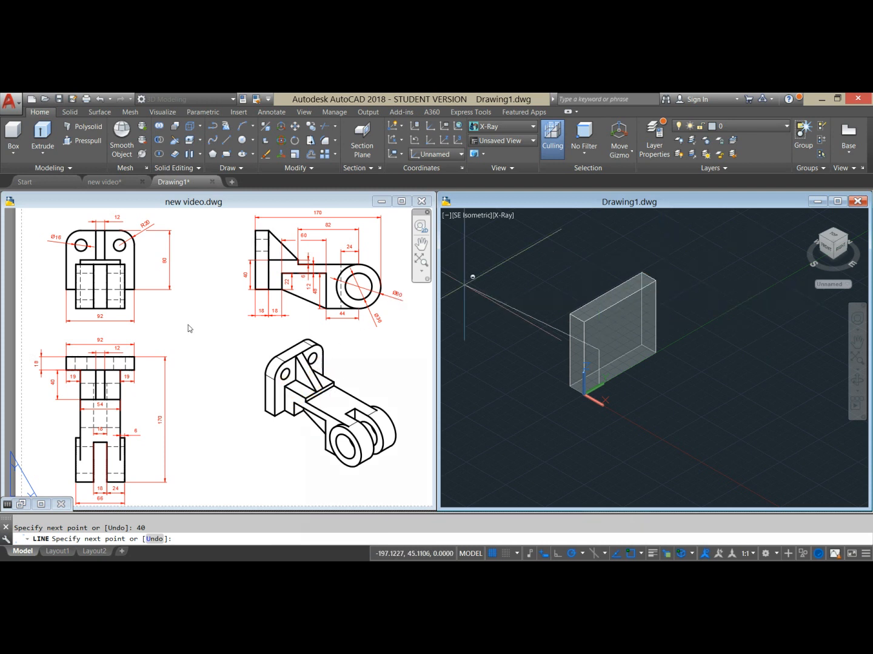
Step: Draw the rectangle's upper edge 54 units along positive Y across the plate's front face
left_click(82, 402)
left_click(100, 410)
left_click(686, 299)
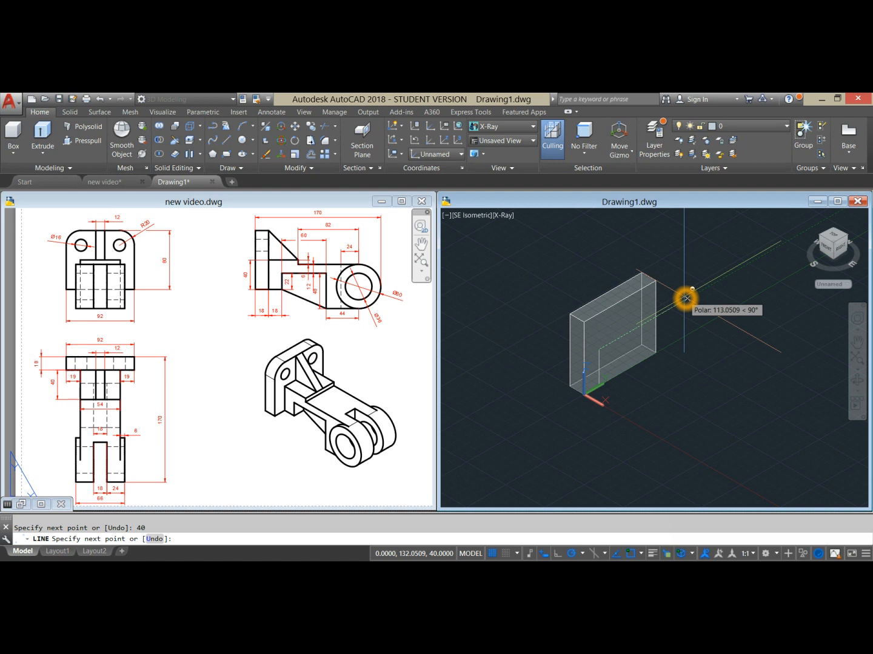
type("54")
key("Return")
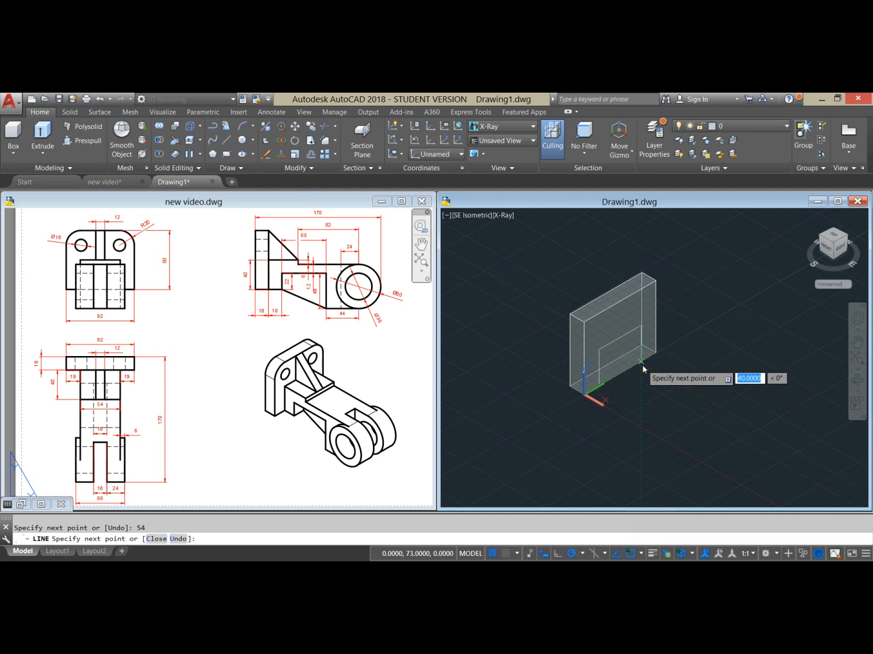
Step: Draw the second side perpendicular down to the plate's bottom edge, close the rectangle at its start point, and end the line
right_click(642, 364, "shift")
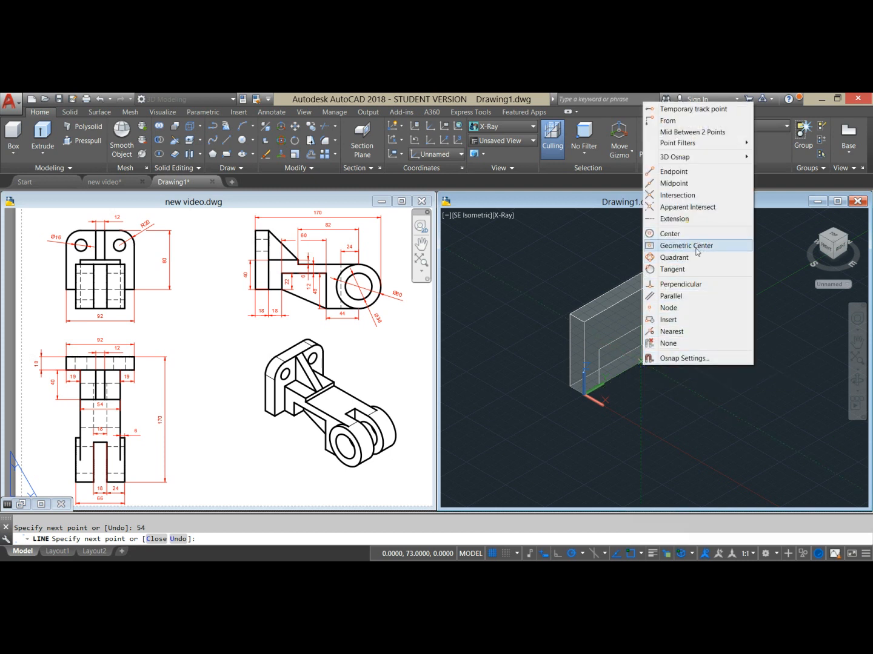
left_click(686, 284)
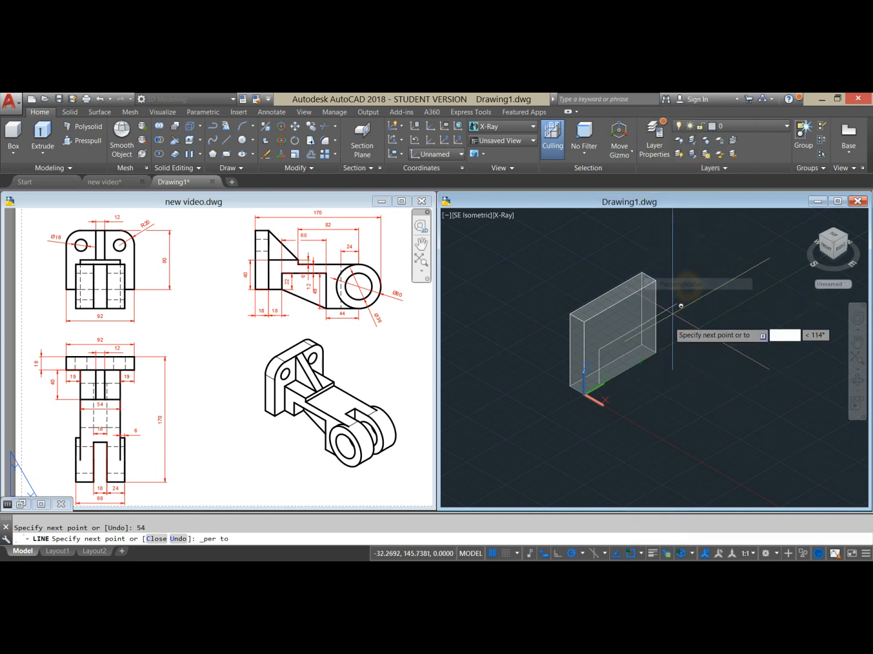
left_click(641, 366)
left_click(599, 386)
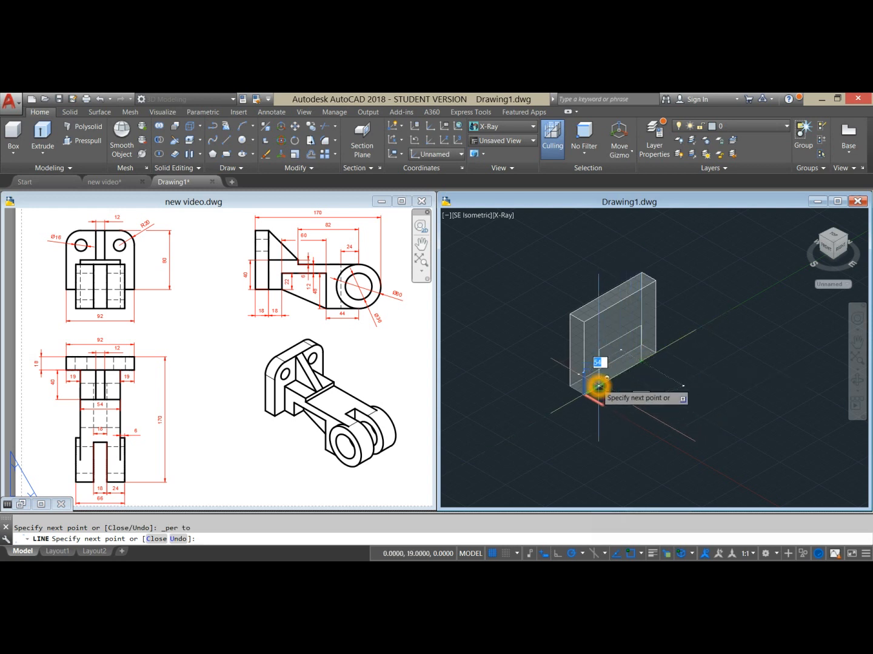
right_click(686, 317)
left_click(704, 324)
Step: Join the upper edge and both vertical sides of the 54 x 40 rectangle into one polyline
scroll(610, 366, "up", 3)
middle_click_drag(614, 364, 594, 360)
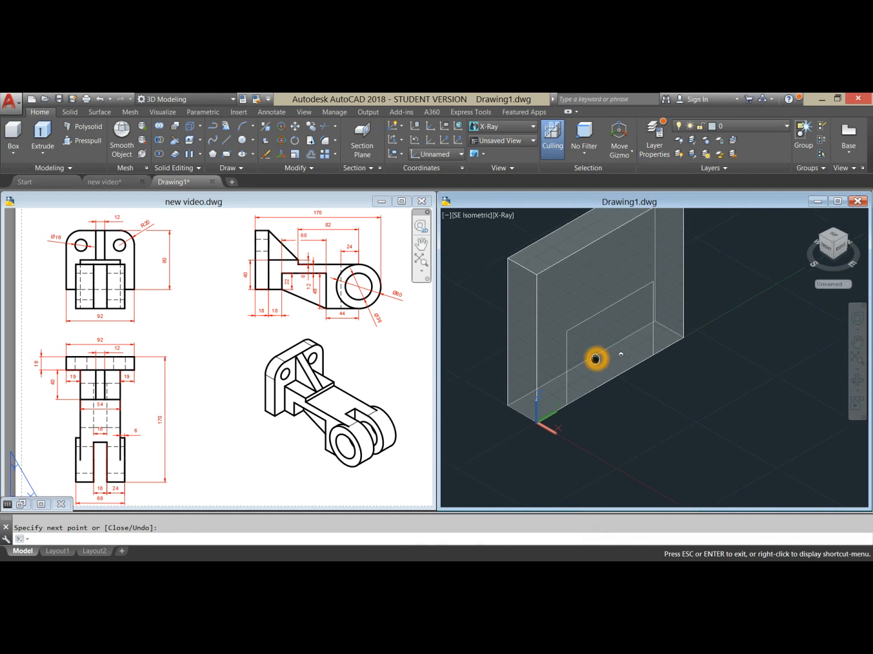
left_click(734, 304)
type("J")
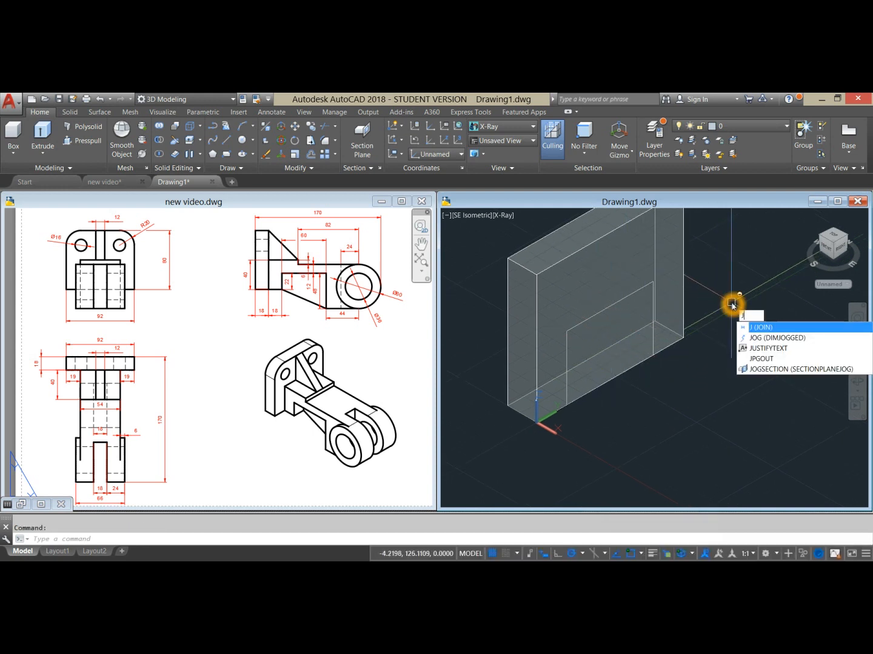
key("Return")
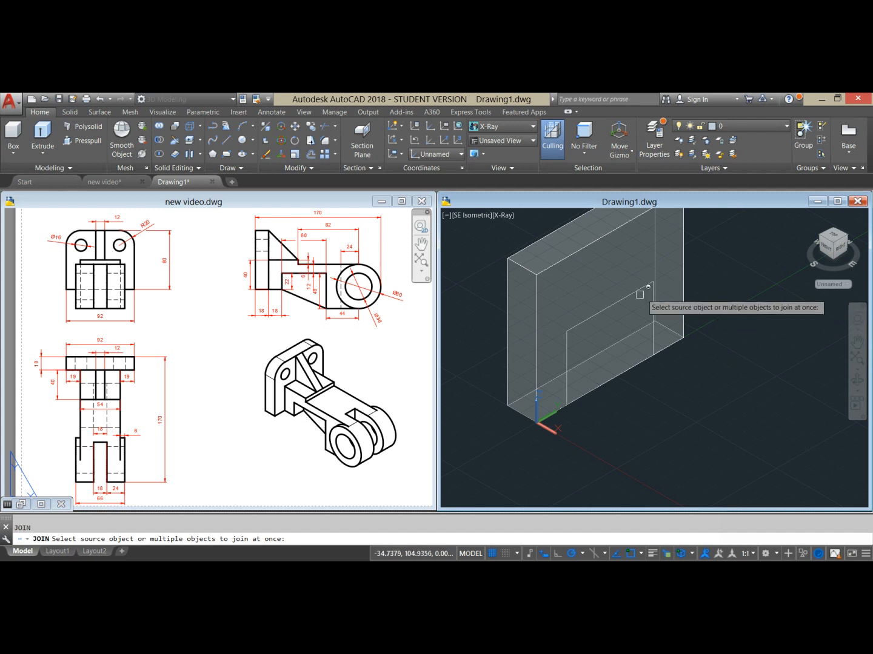
left_click(632, 297)
left_click(671, 353)
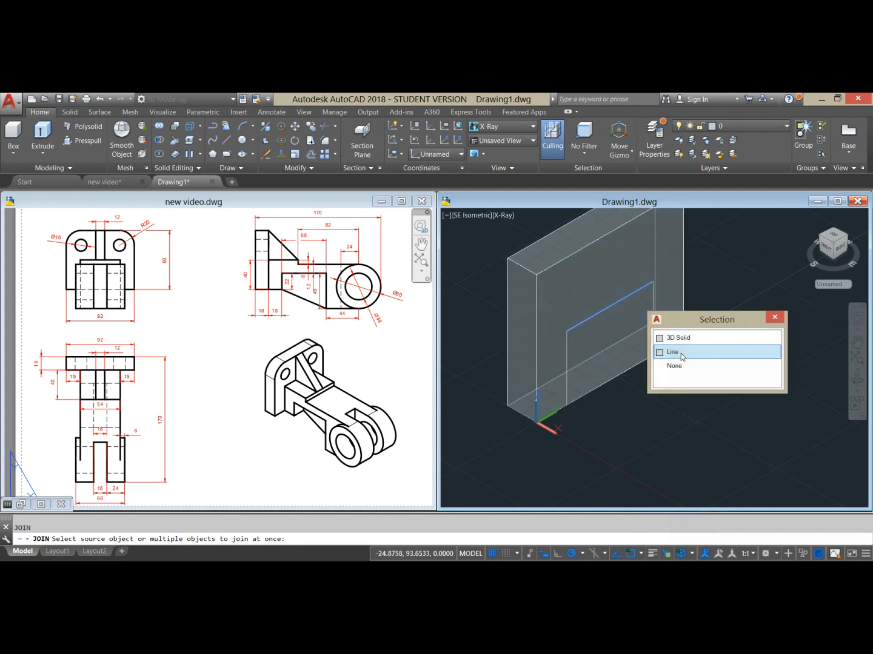
left_click(676, 352)
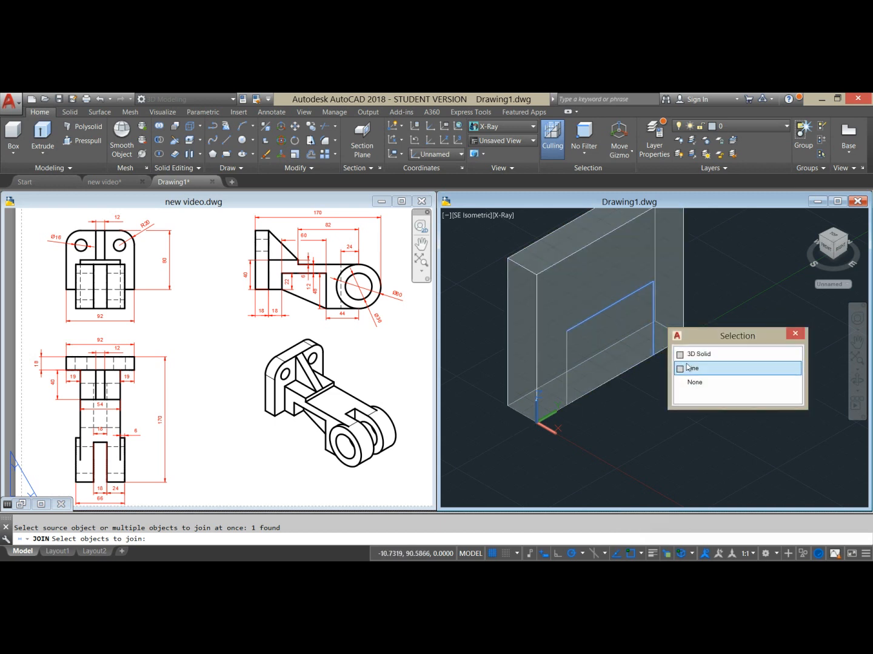
left_click(675, 370)
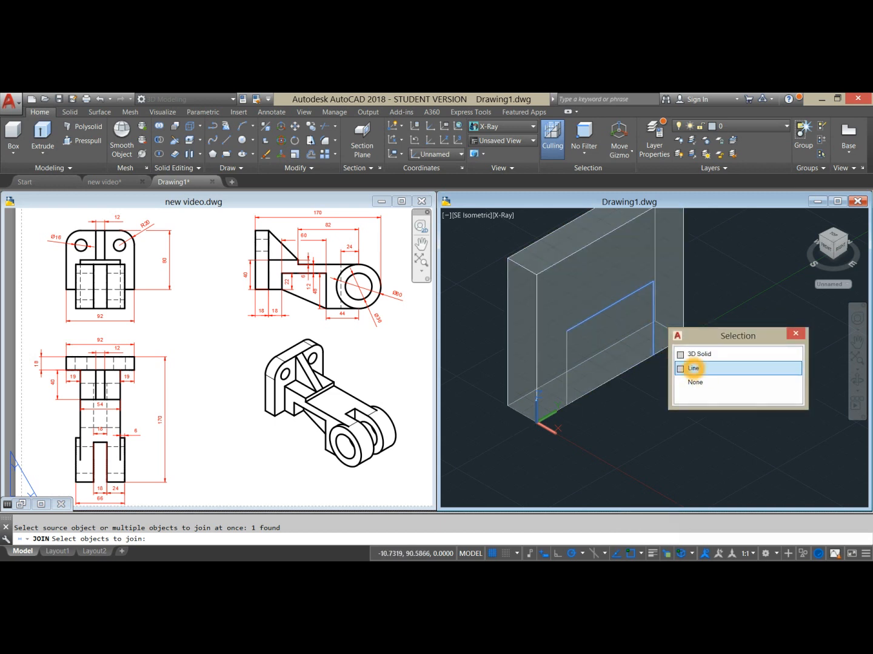
left_click(635, 366)
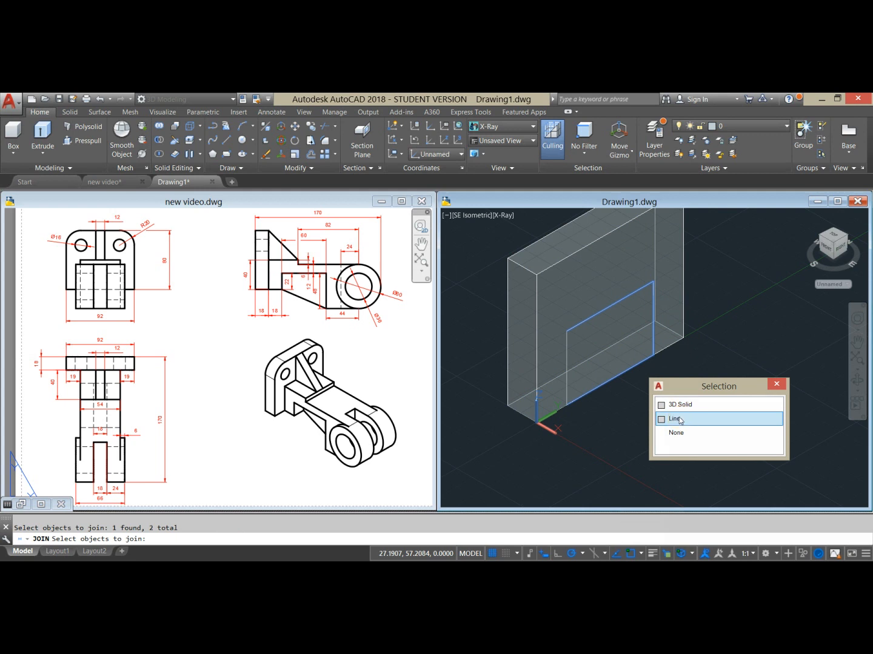
left_click(571, 364)
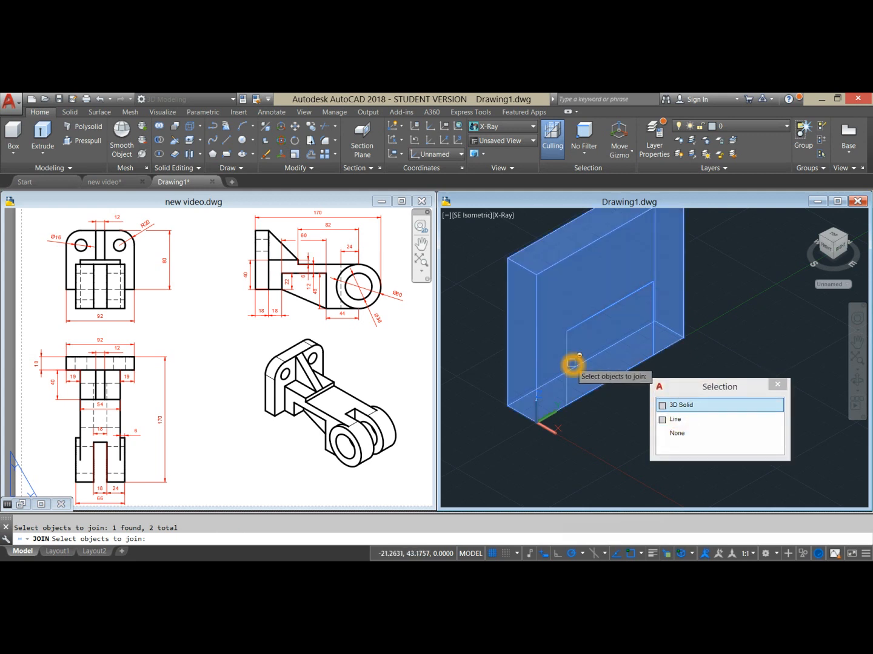
left_click(689, 422)
left_click(565, 354)
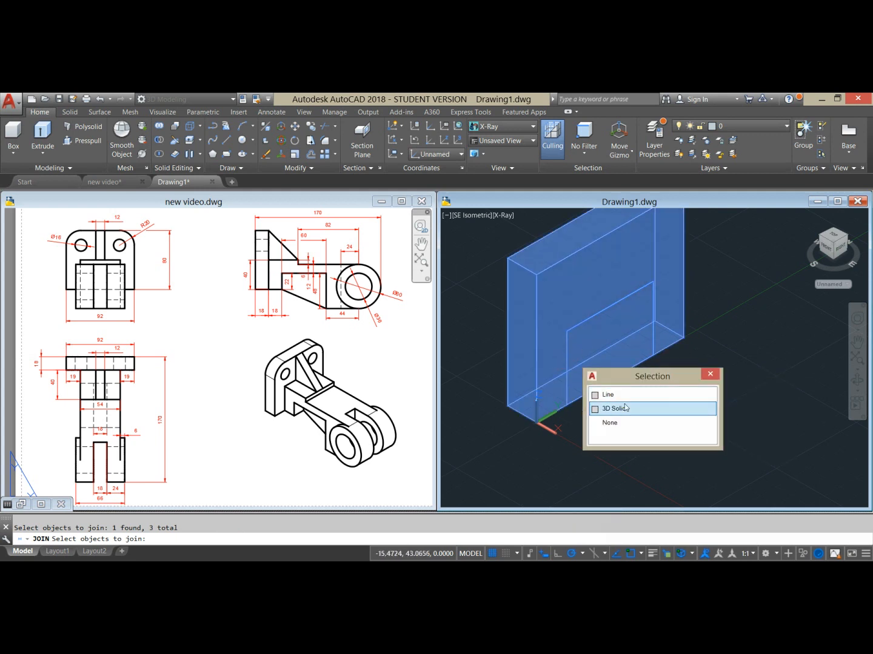
left_click(631, 395)
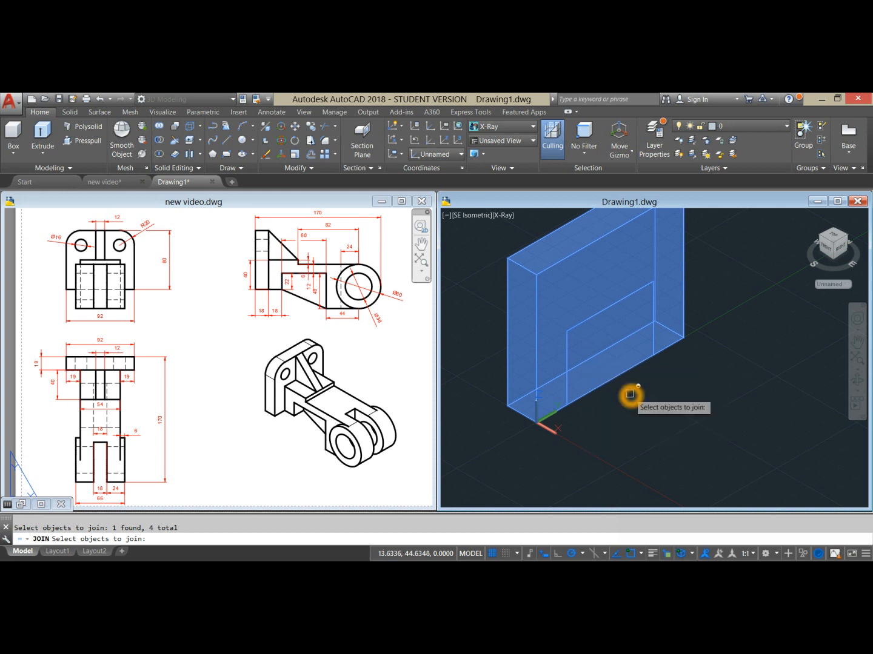
key("Return")
Step: Join the rectangle's remaining bottom line with the polyline to close the profile, and clear the selection
left_click(652, 340)
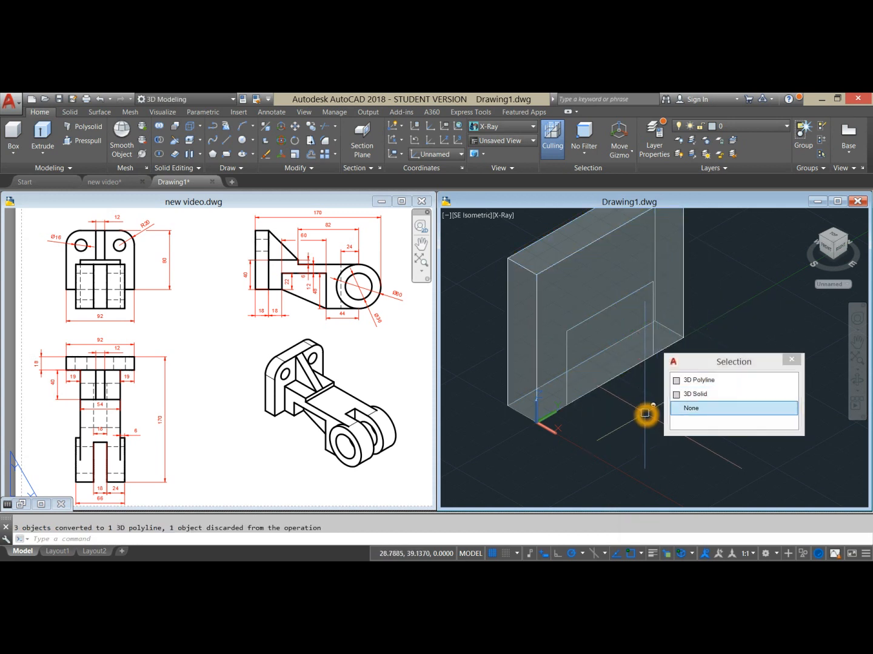
key("Escape")
type("j")
key("Return")
left_click(622, 373)
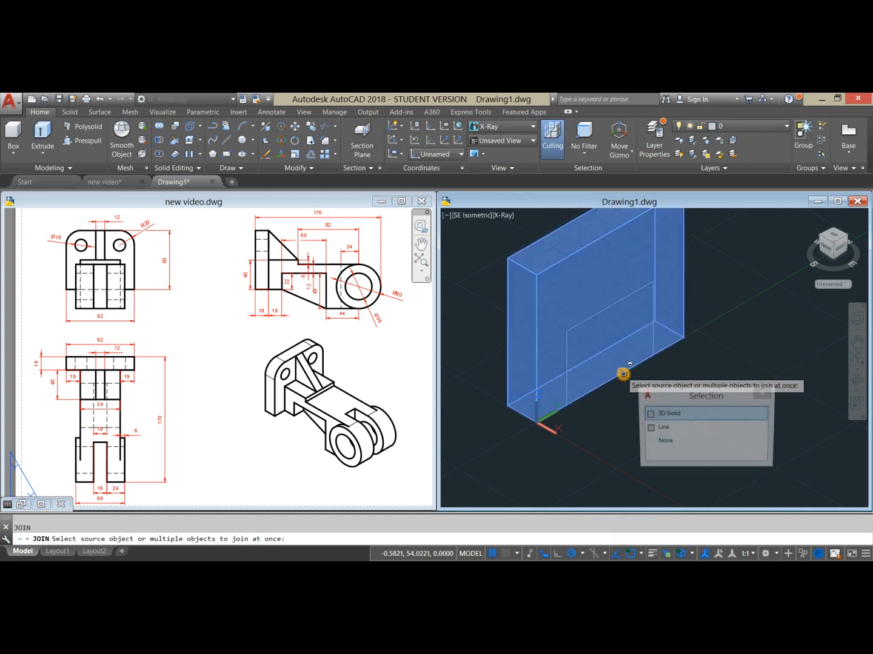
left_click(671, 429)
left_click(654, 334)
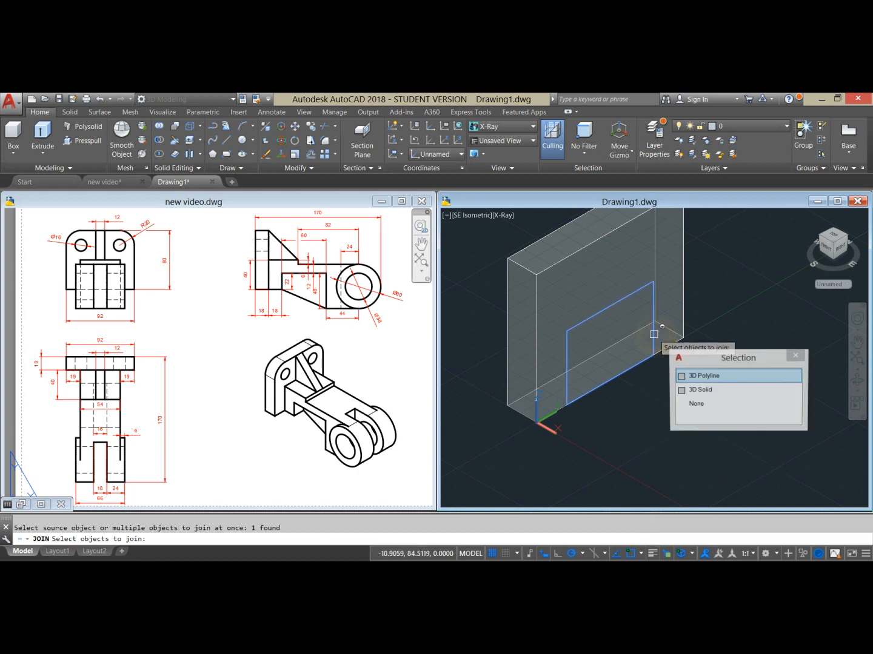
key("Return")
key("Return")
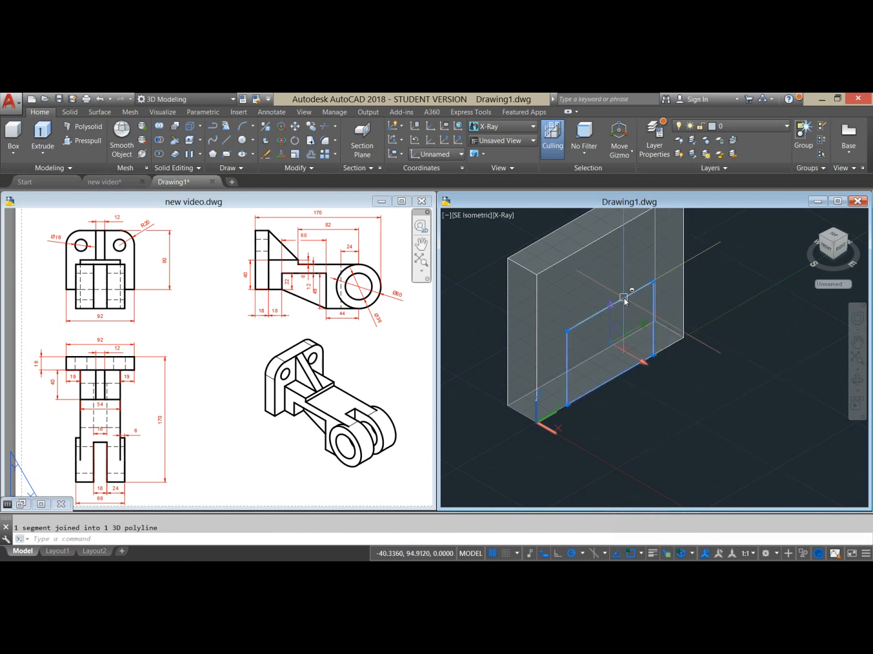
left_click(624, 301)
key("Escape")
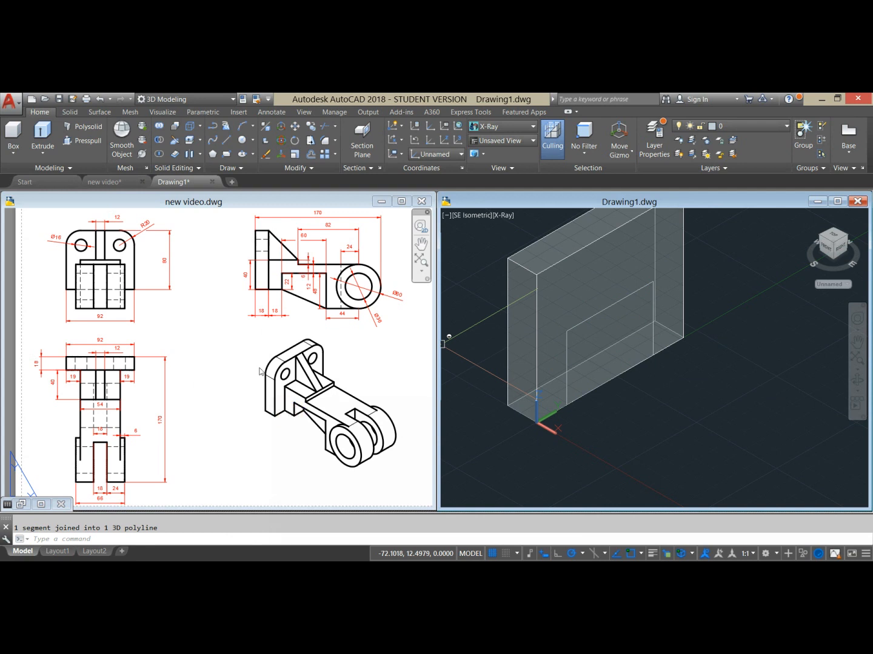
Step: Extrude the closed 54 x 40 profile 18 units outward from the back plate's front face
left_click(42, 132)
left_click(574, 328)
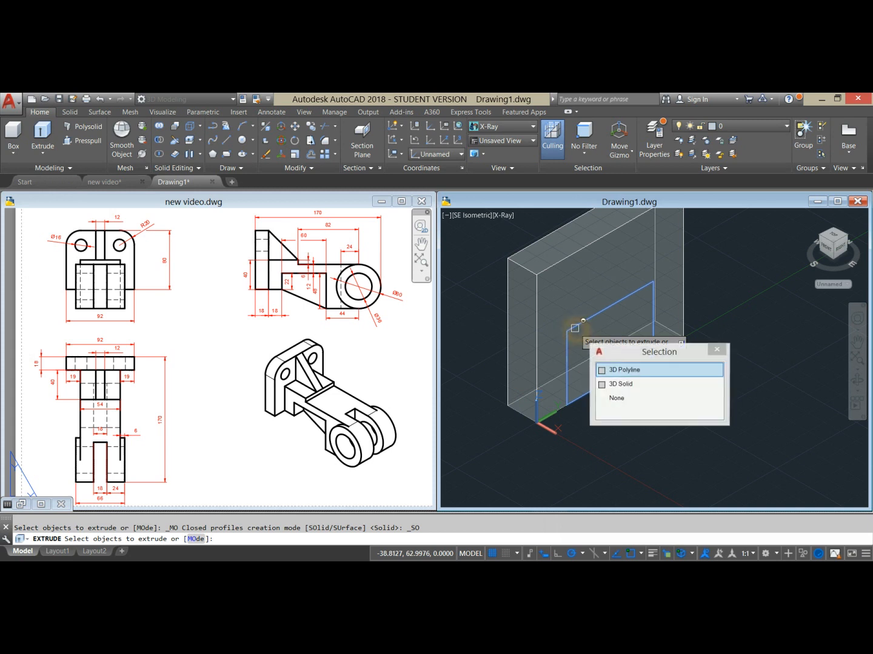
right_click(694, 258)
left_click(704, 265)
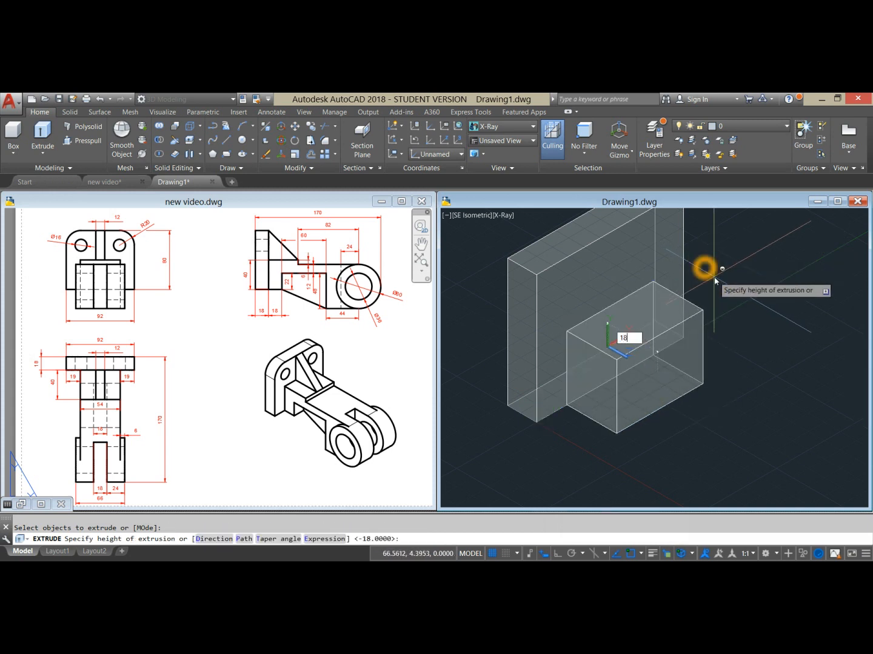
type("18")
key("Return")
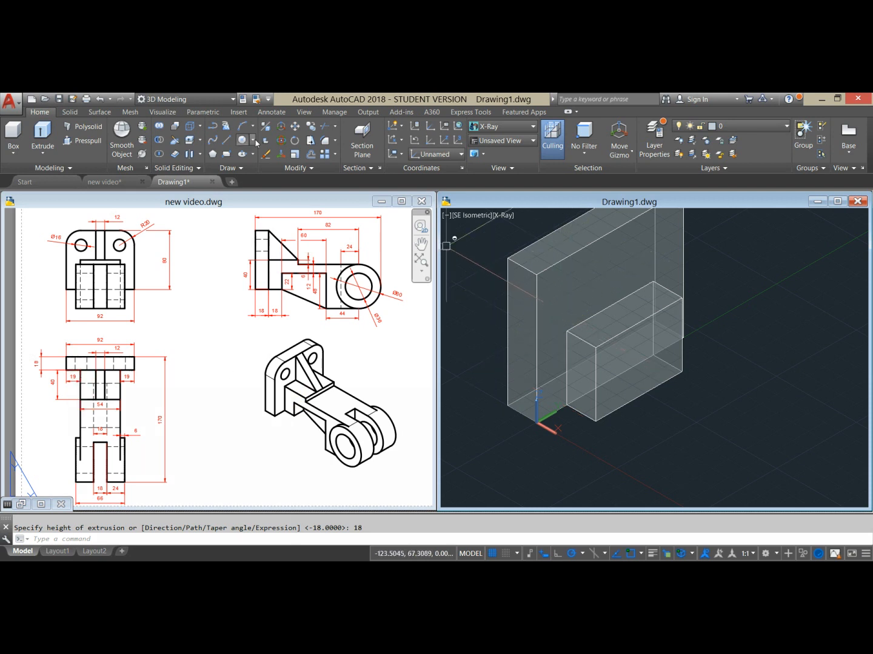
Step: Draw a 40-unit line outward from the block's near upper corner at the back plate, perpendicular to the plate's front face
left_click(229, 145)
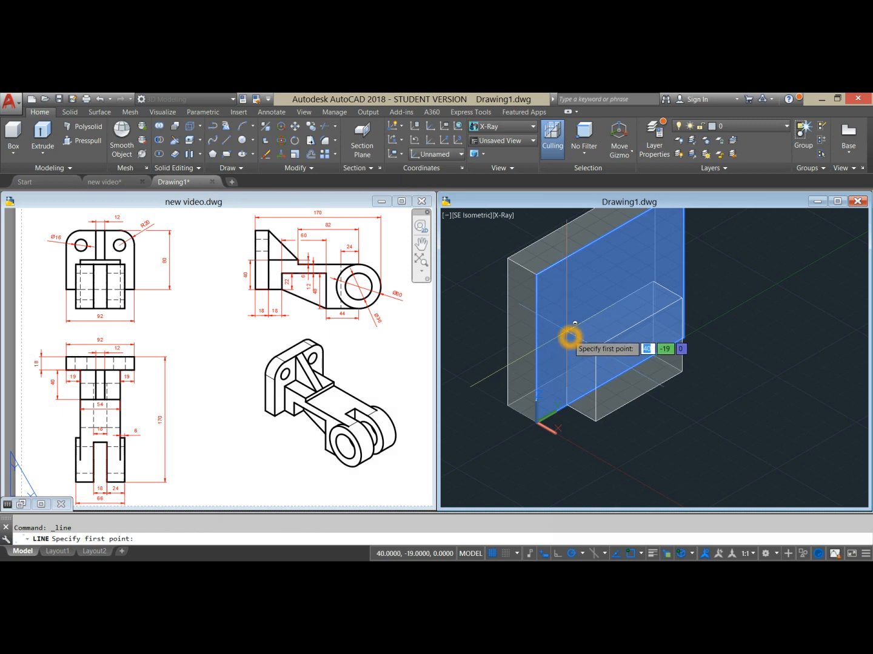
left_click(568, 334)
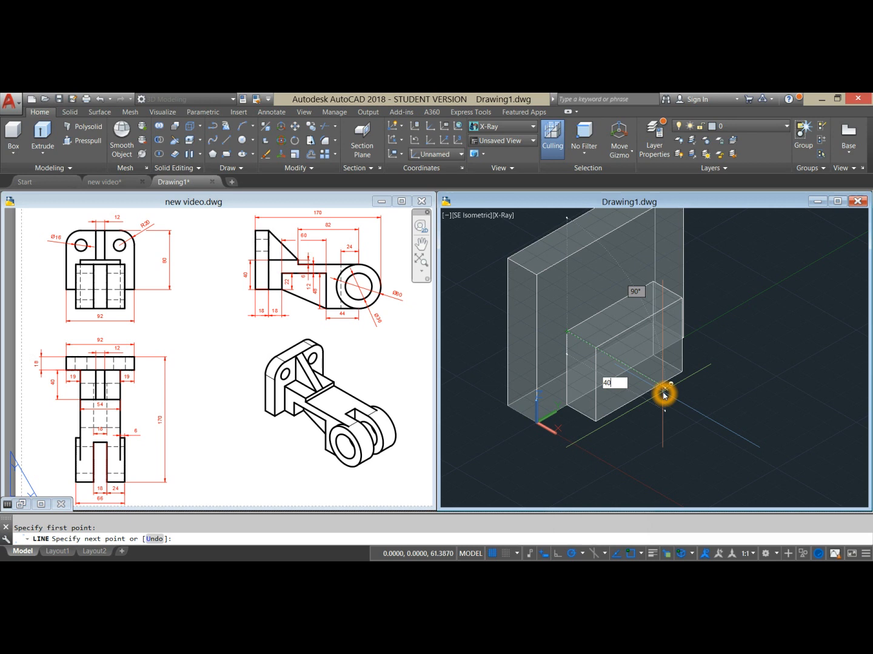
type("40")
key("Return")
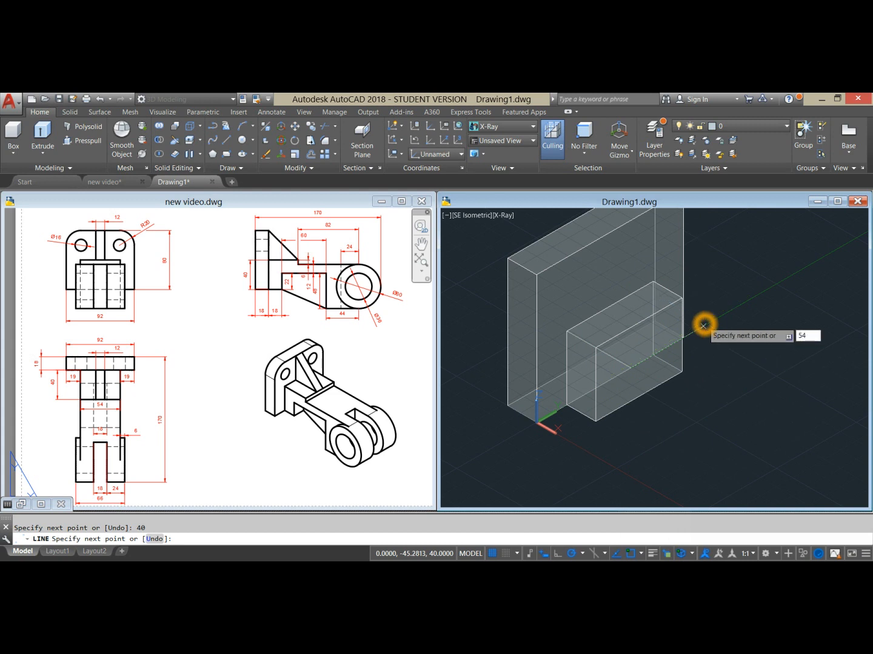
Step: Complete the 40 x 54 rectangle level with the block's top: add the 54-unit outer side and lines back through the block's rear top corners
type("54")
key("Return")
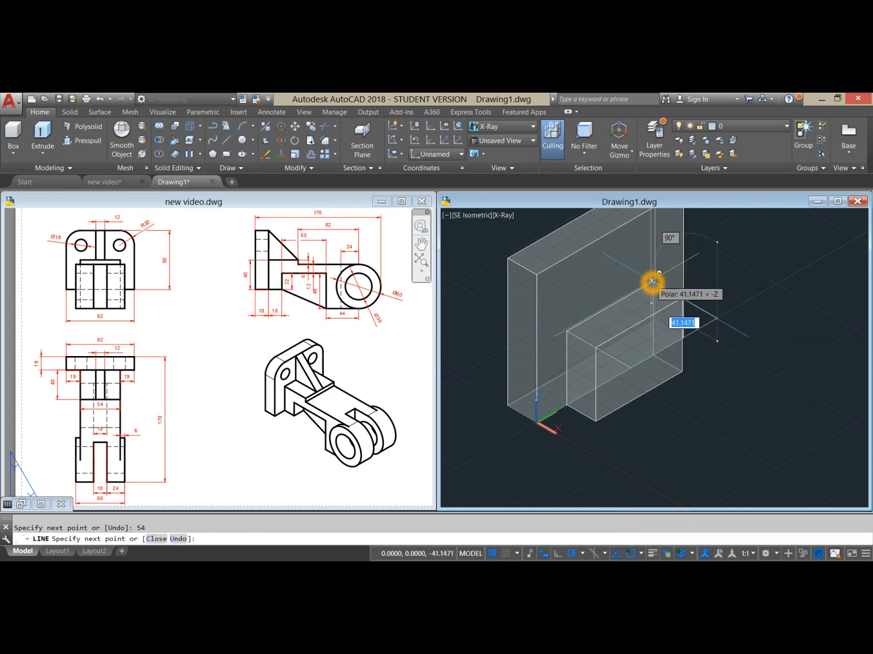
right_click(724, 271, "shift")
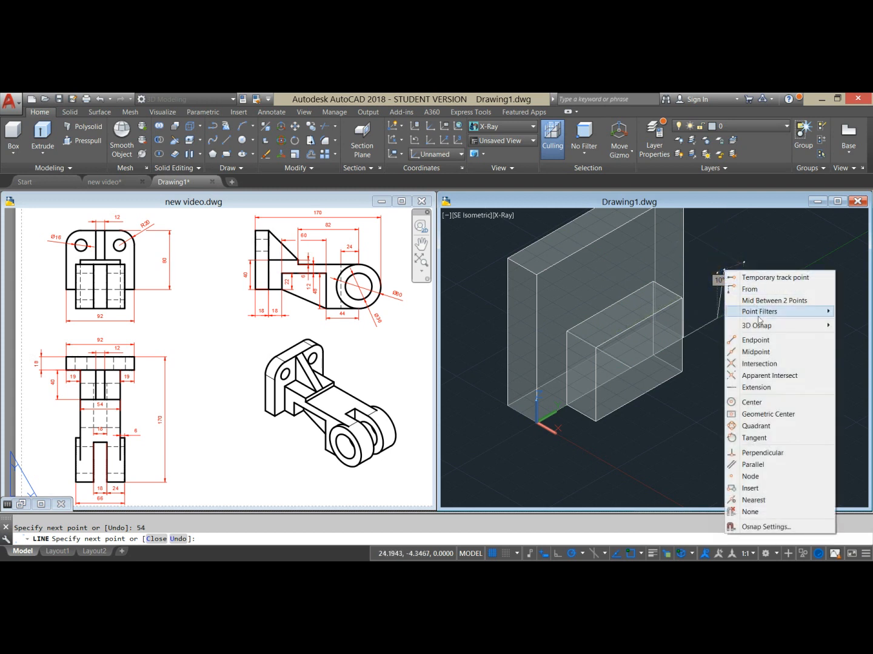
left_click(755, 340)
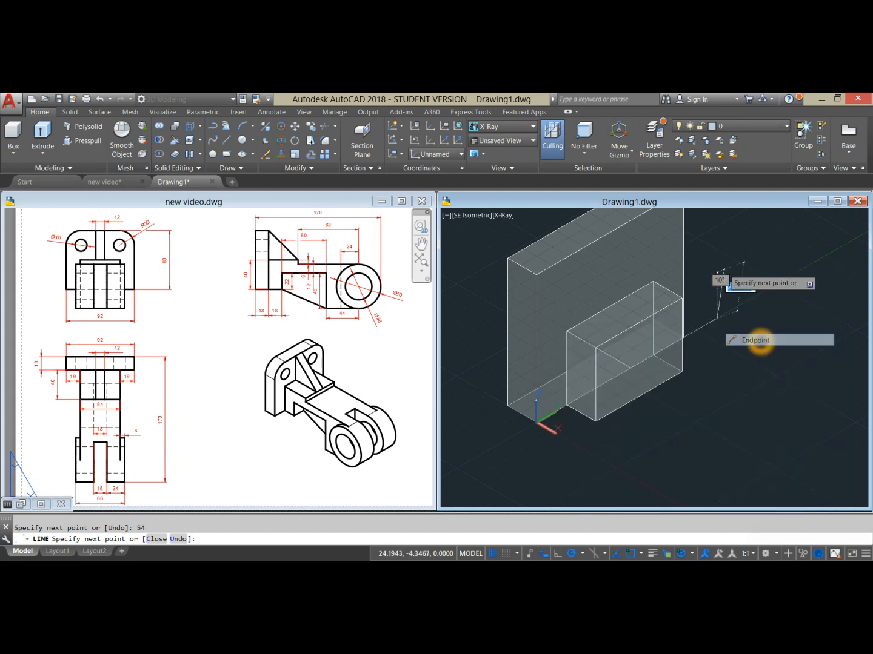
left_click(651, 280)
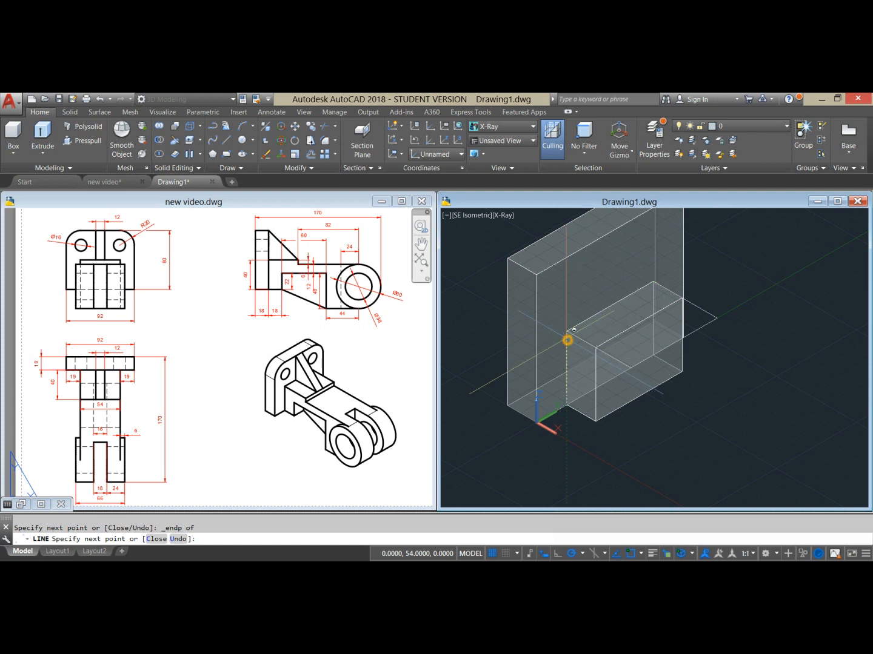
right_click(734, 279)
left_click(748, 284)
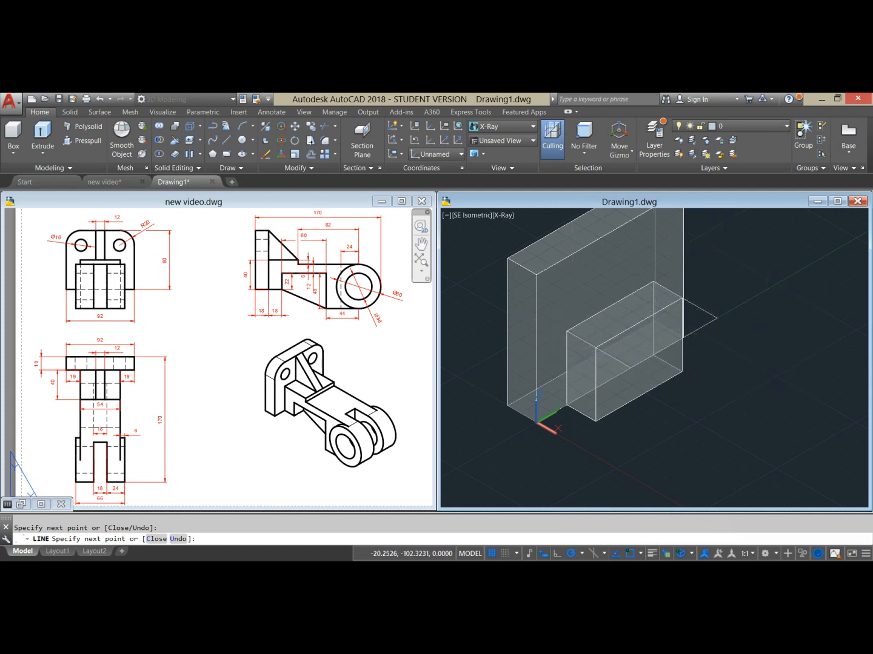
right_click(720, 344)
Step: Examine the dimensions around the arm, its step and the rib in the reference drawing's side view
middle_click_drag(721, 344, 716, 316)
middle_click(721, 308)
middle_click(708, 291)
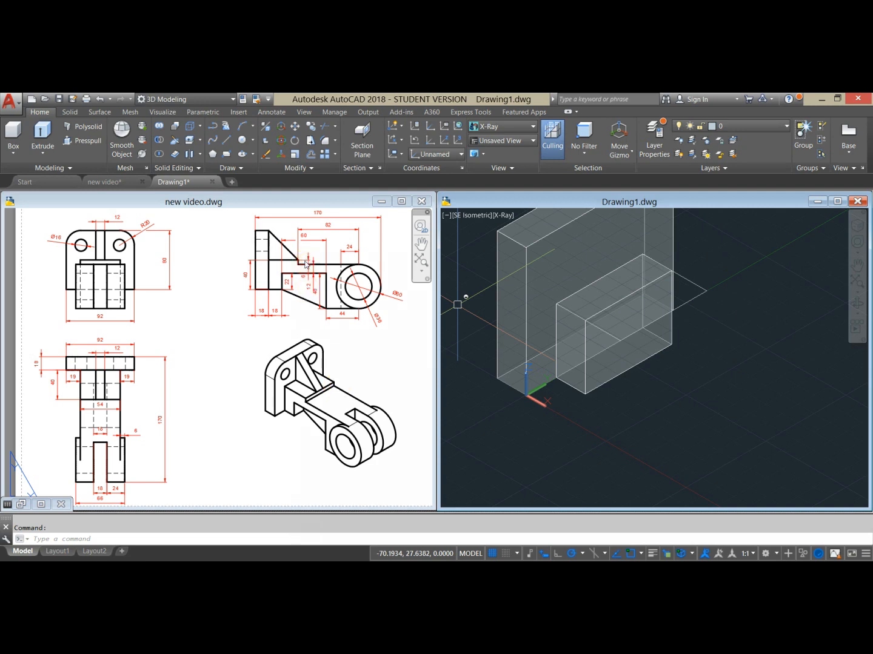
scroll(299, 278, "up", 3)
scroll(298, 278, "down", 5)
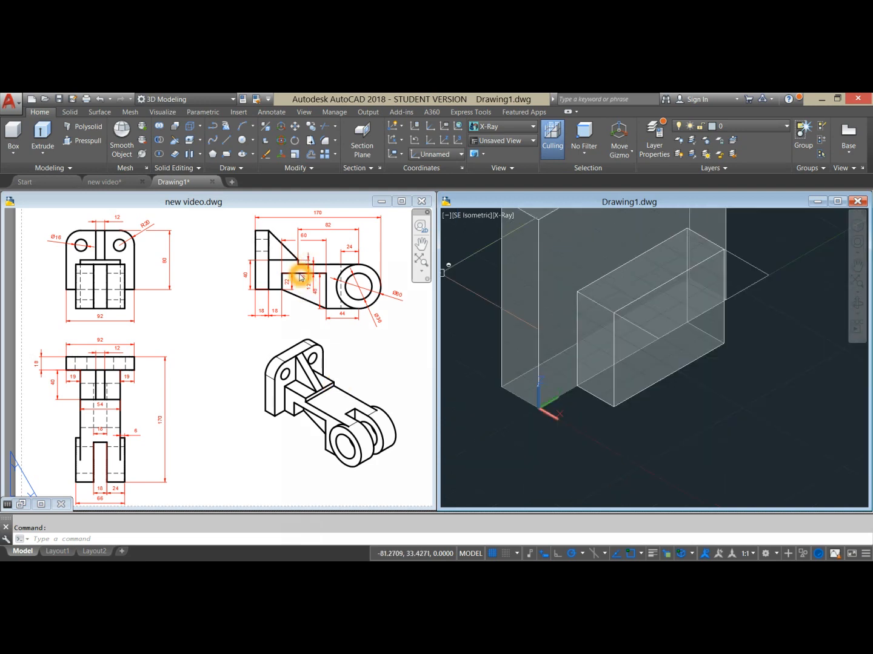
left_click(222, 307)
scroll(292, 263, "up", 4)
middle_click_drag(292, 263, 176, 331)
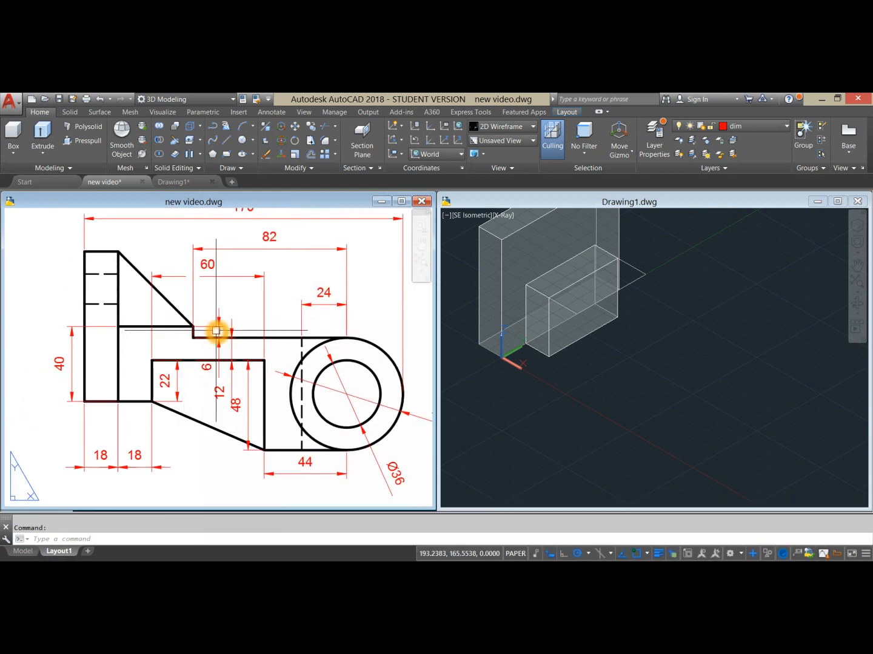
left_click(653, 320)
left_click(680, 271)
left_click(643, 275)
left_click(683, 267)
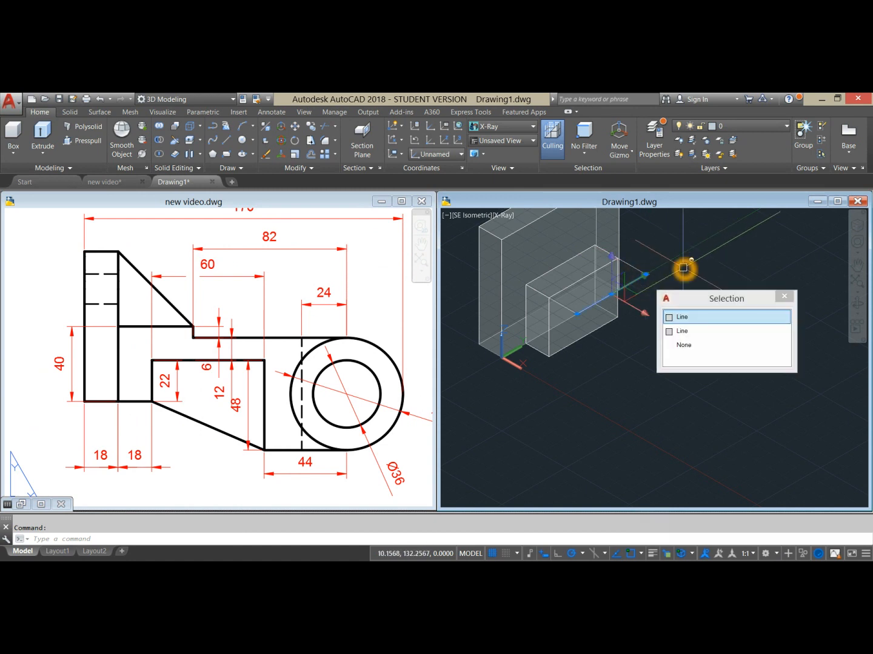
key("Escape")
Step: Join the four sides of the 40 x 54 rectangle on the block's top into one closed polyline
type("J")
key("Return")
left_click(630, 286)
left_click(635, 273)
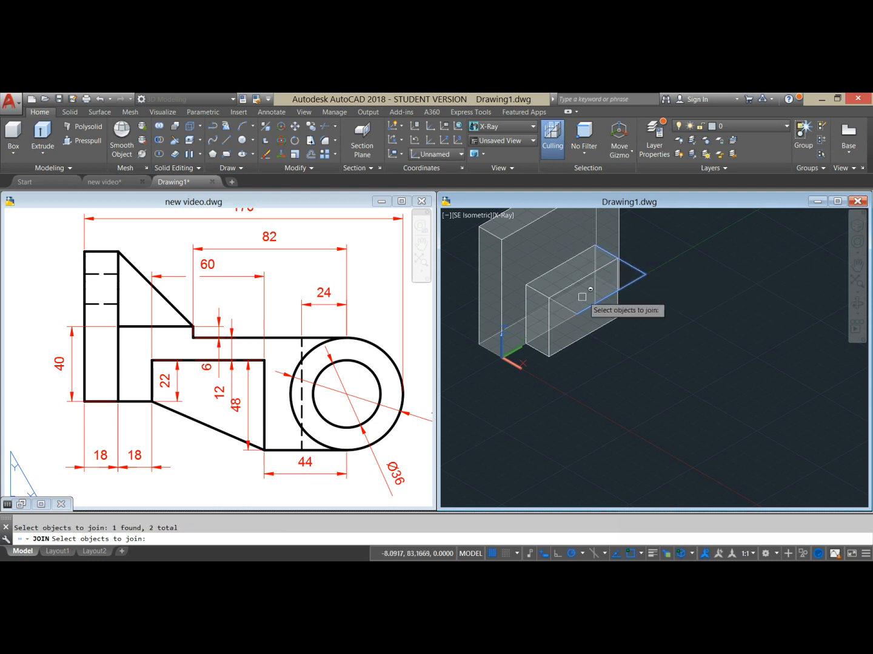
left_click(561, 309)
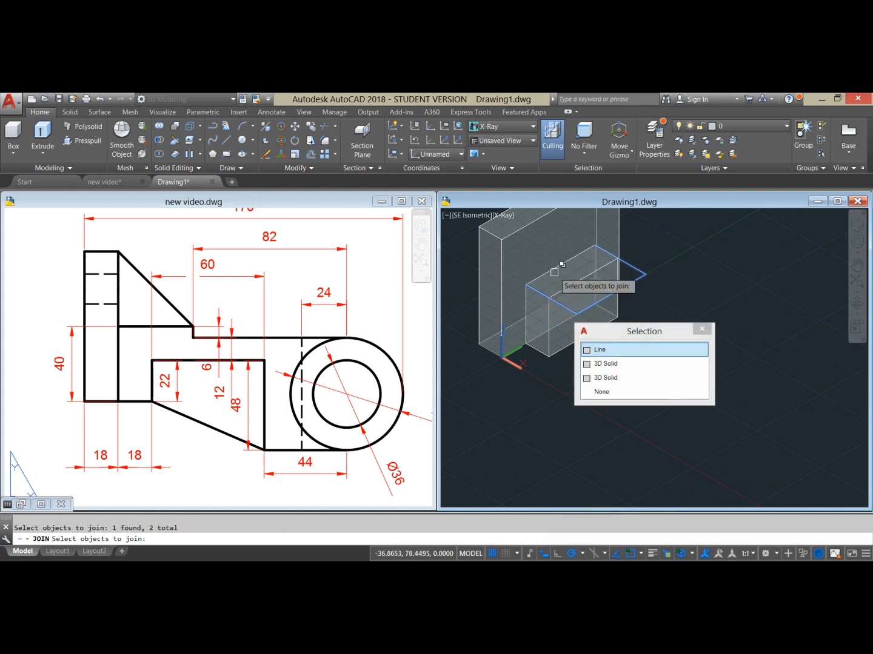
left_click(584, 283)
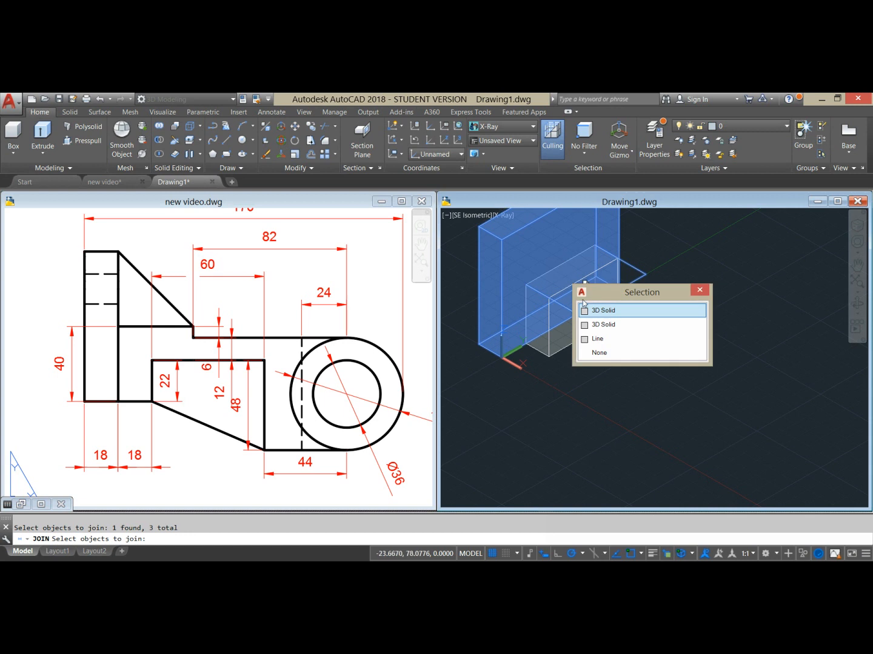
left_click(604, 344)
right_click(669, 248)
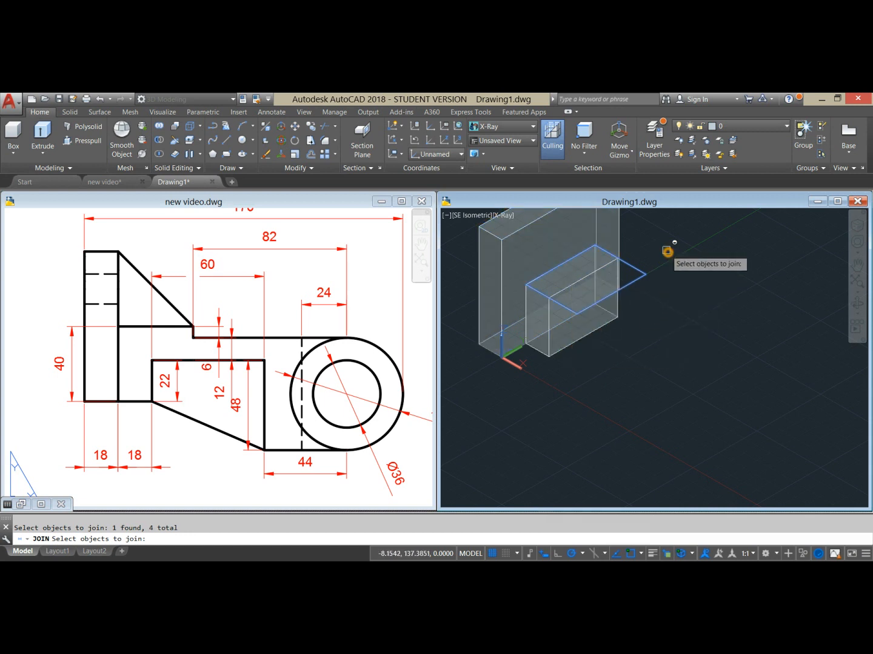
Step: Extrude the closed 40 x 54 profile 6 units downward from the block's top
left_click(645, 279)
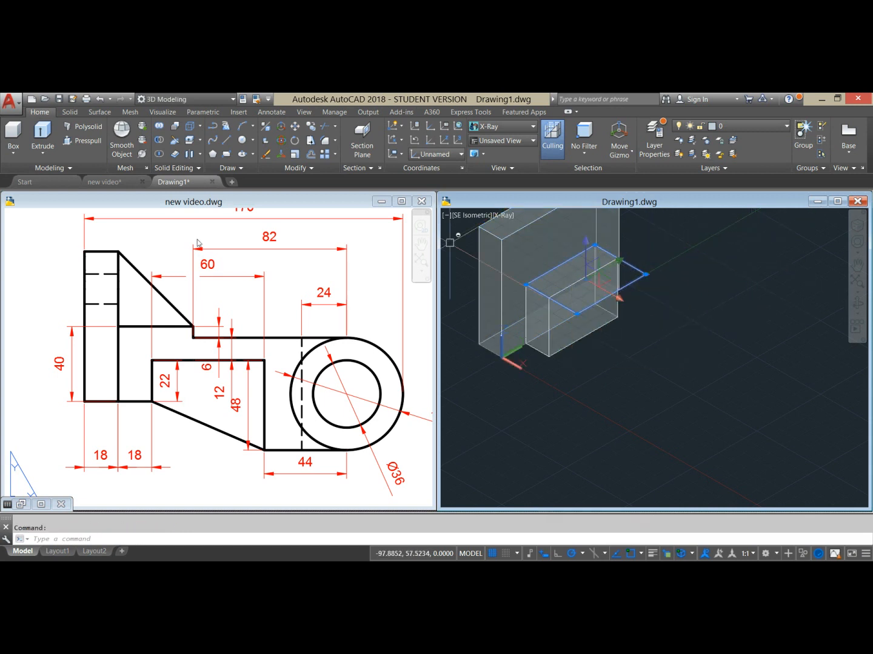
left_click(42, 137)
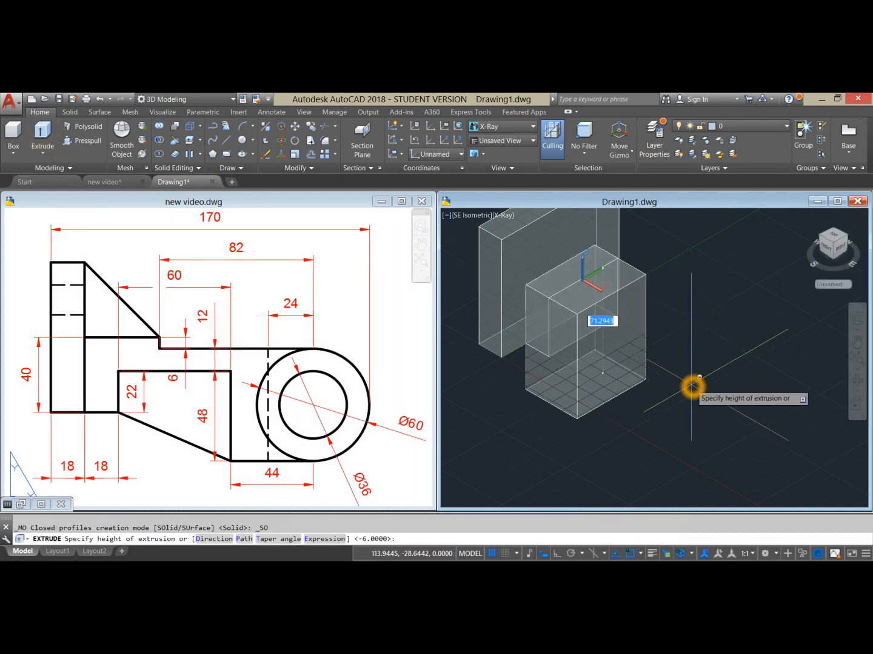
type("6")
key("Return")
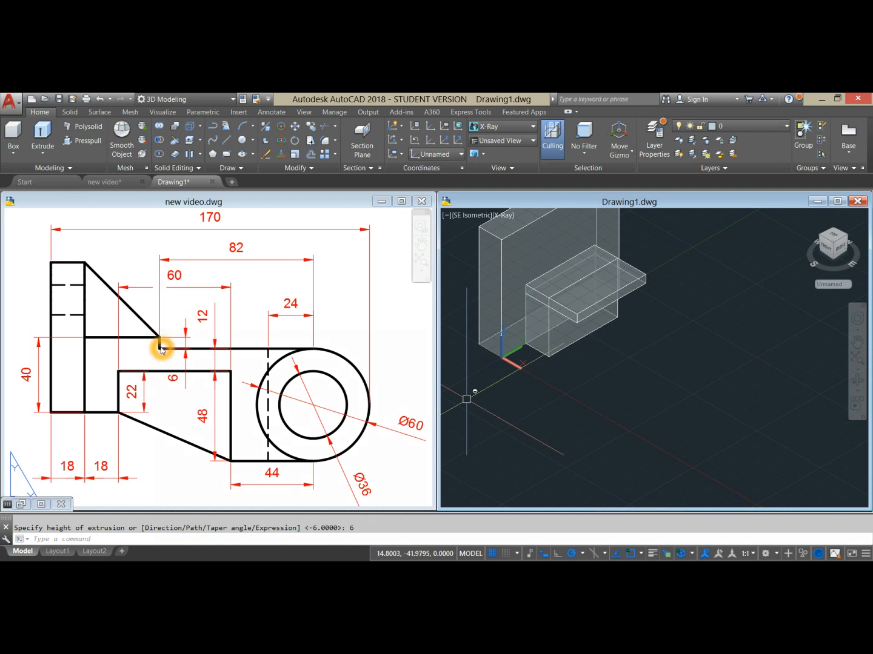
Step: Draw an 82-unit line outward from the near lower corner of the 6-thick slab's front edge, perpendicular to that edge
left_click(225, 144)
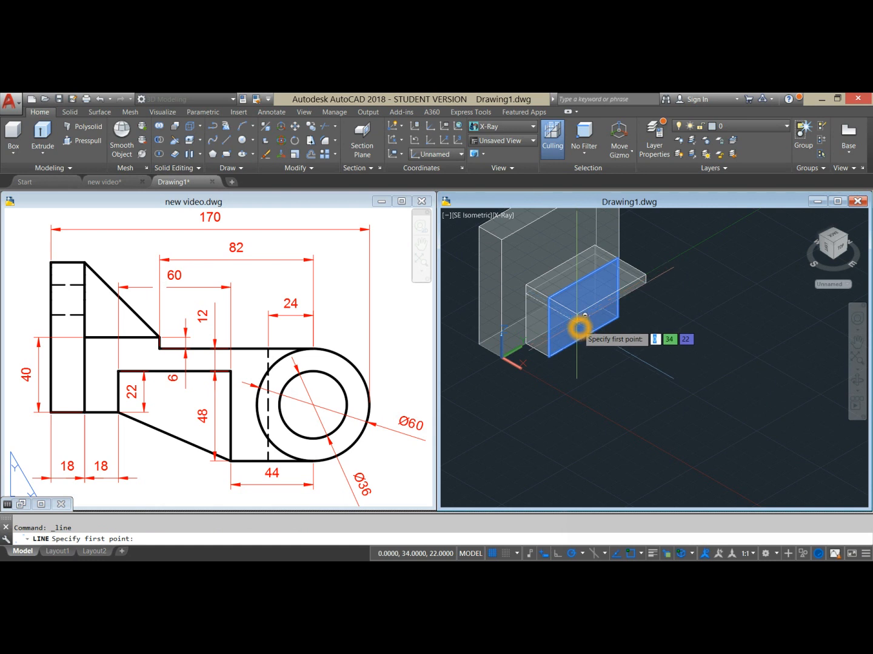
scroll(580, 328, "up", 5)
left_click(579, 323)
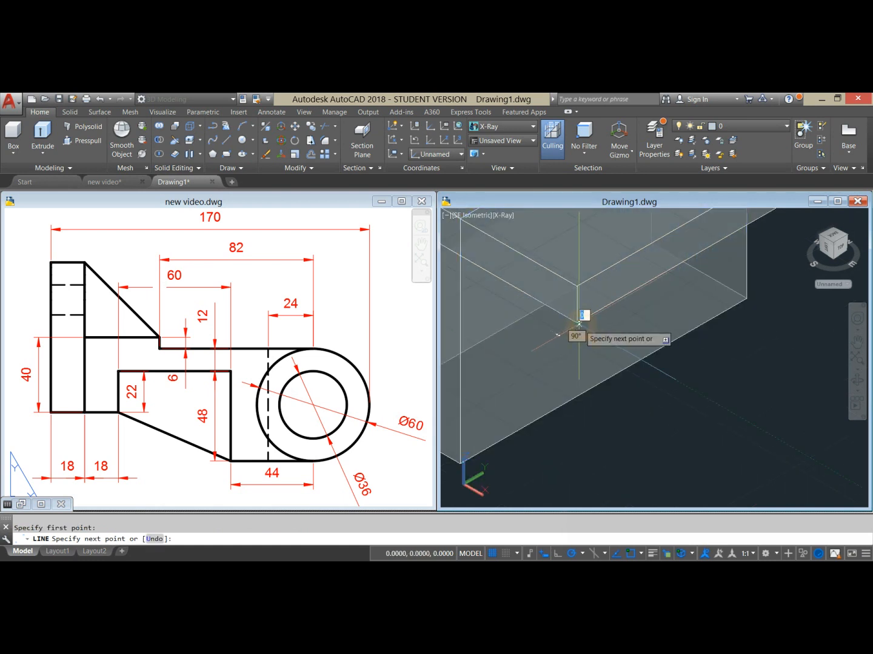
scroll(692, 390, "down", 4)
middle_click_drag(740, 415, 674, 383)
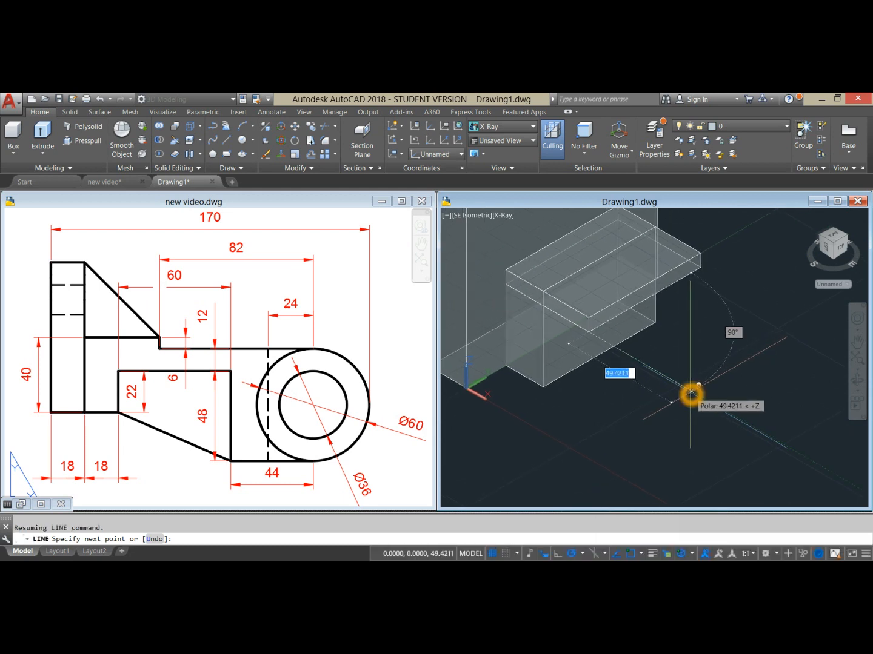
type("82")
key("Return")
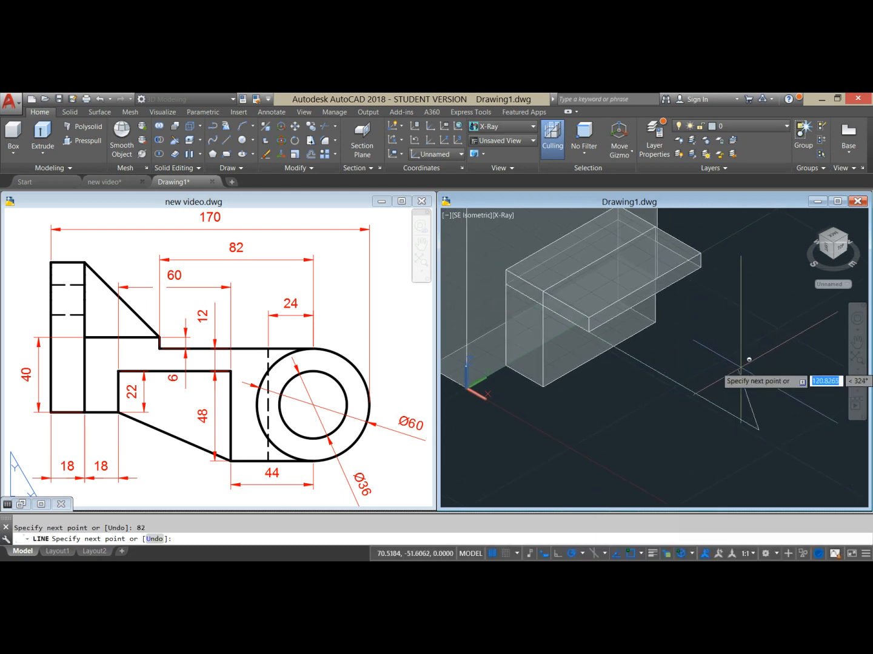
Step: Close the 82 x 54 arm outline with a 54-unit outer side, a return line to the slab's far lower corner and its lower front edge
middle_click_drag(770, 349, 652, 364)
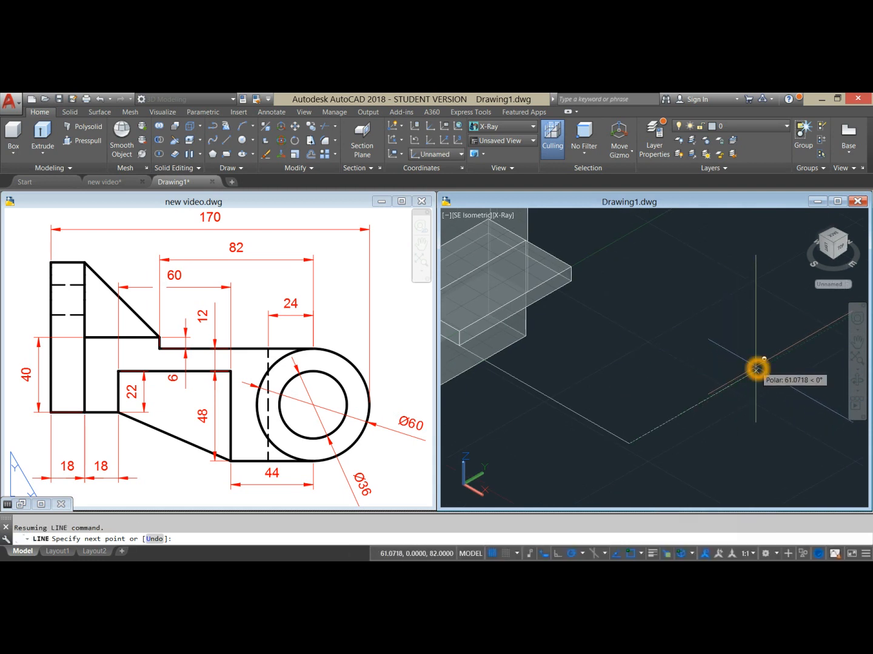
type("54")
right_click(722, 338)
left_click(743, 345)
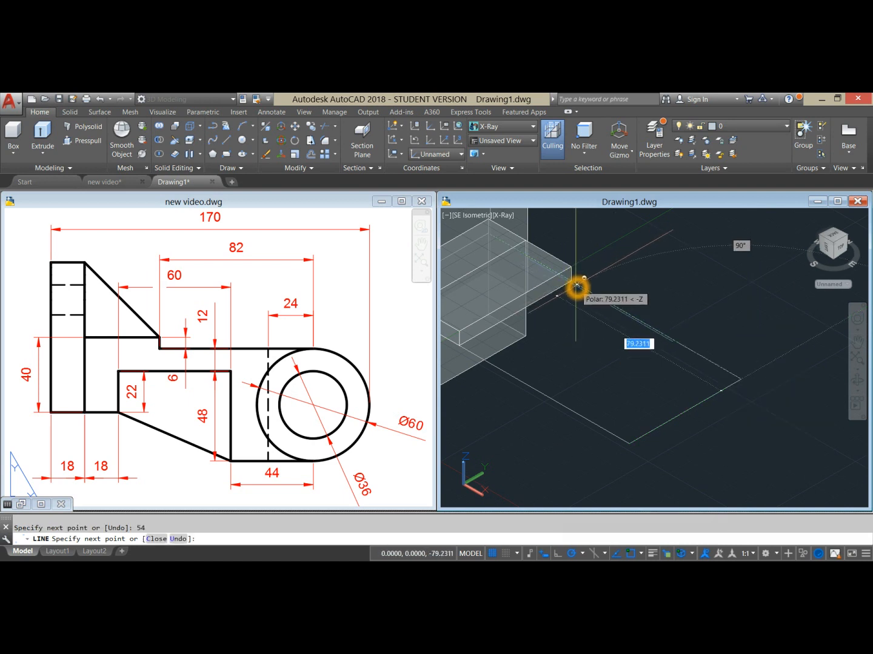
right_click(576, 287, "shift")
left_click(607, 356)
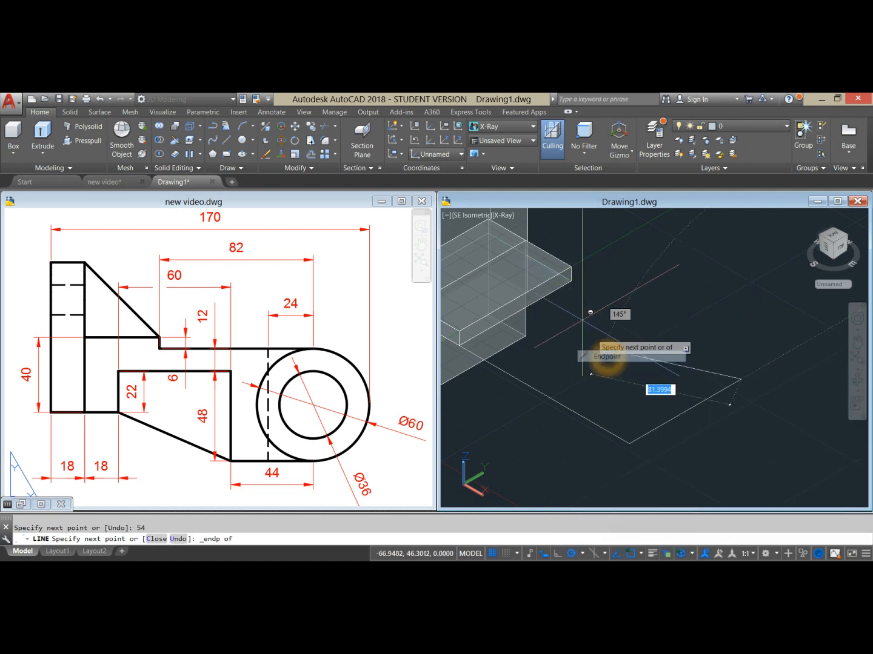
left_click(571, 281)
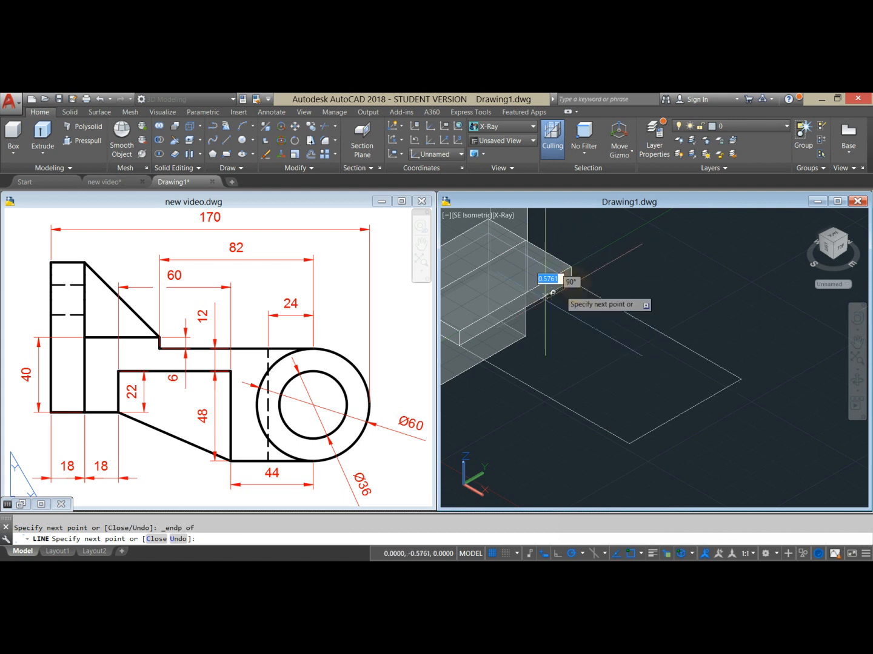
left_click(462, 346)
right_click(573, 356)
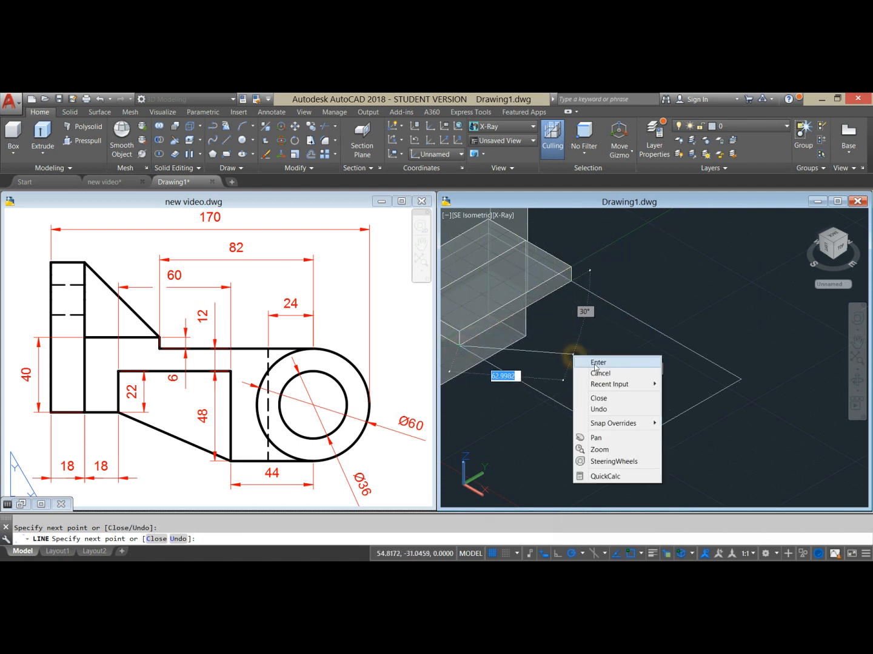
left_click(595, 367)
middle_click_drag(549, 366, 615, 352)
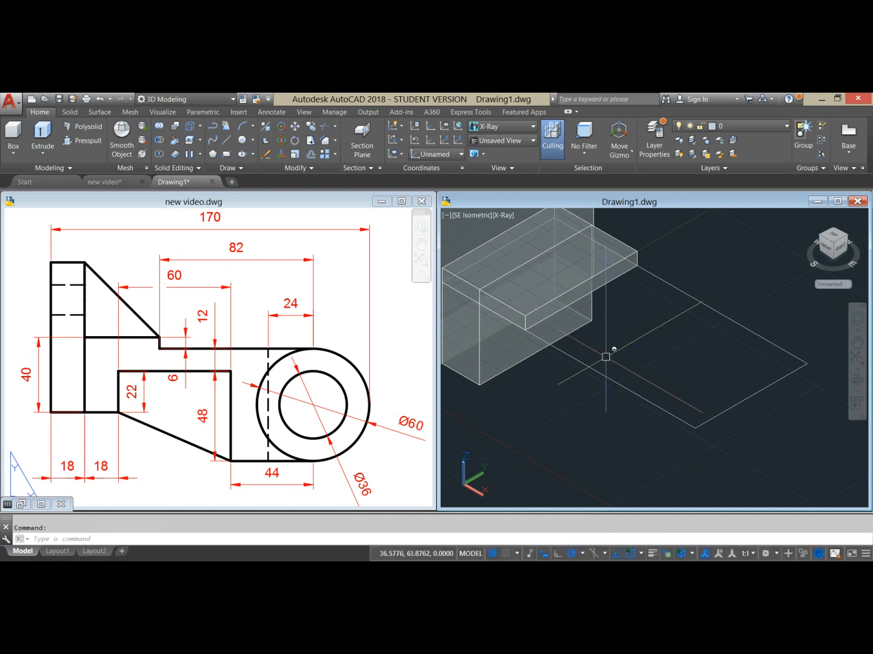
Step: Join the four sides of the 82 x 54 arm outline into one closed polyline
scroll(605, 357, "down", 4)
scroll(600, 386, "up", 3)
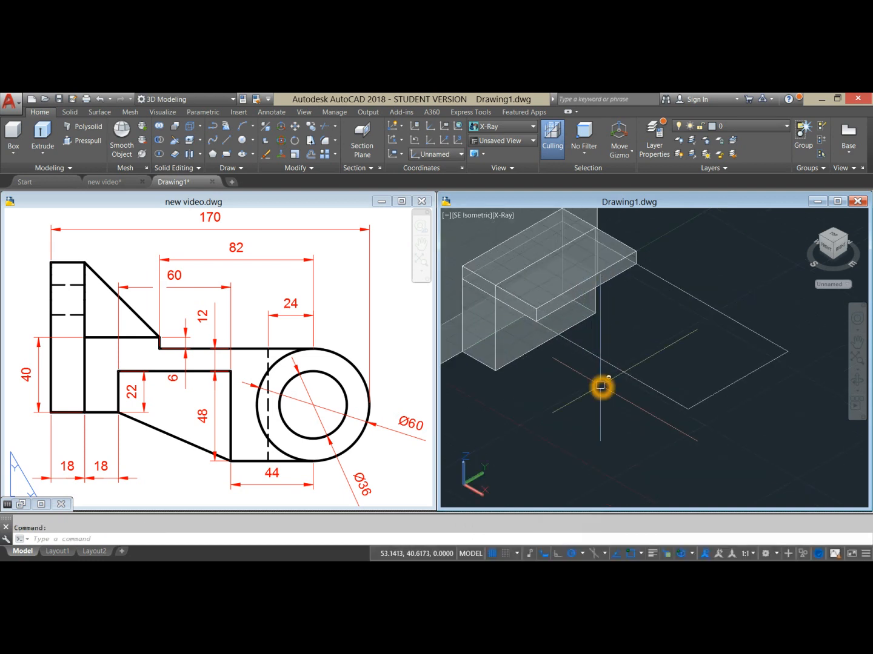
type("oin")
key("Return")
left_click(608, 285)
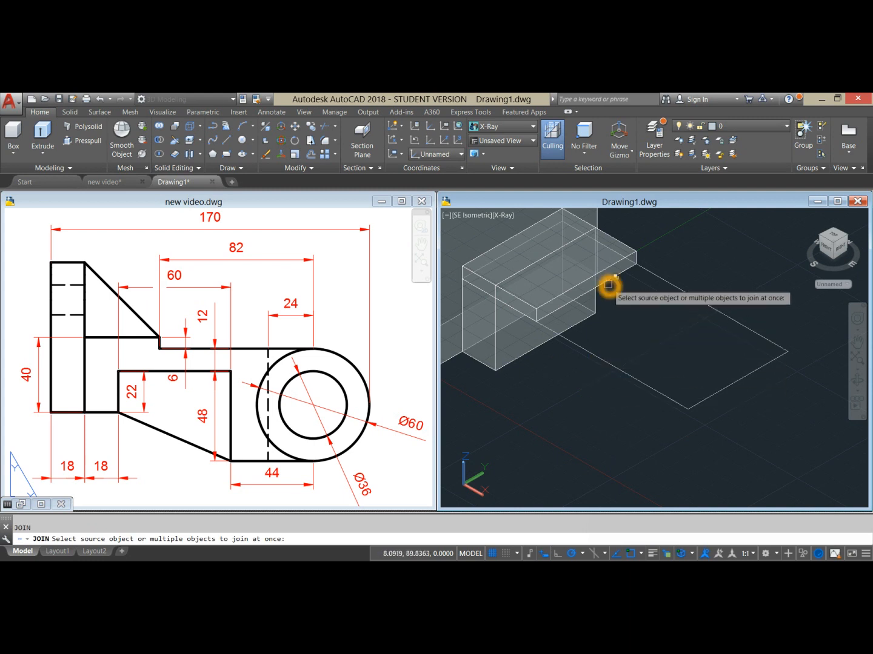
left_click(657, 344)
left_click(610, 364)
left_click(735, 383)
left_click(738, 324)
key("Return")
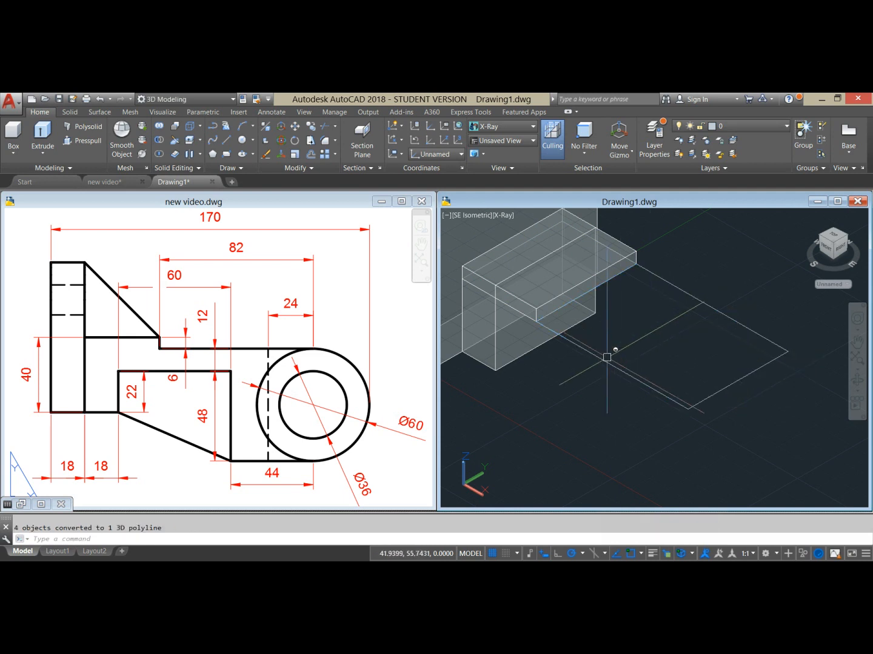
Step: Extrude the closed 82 x 54 arm profile 12 units downward
left_click(603, 361)
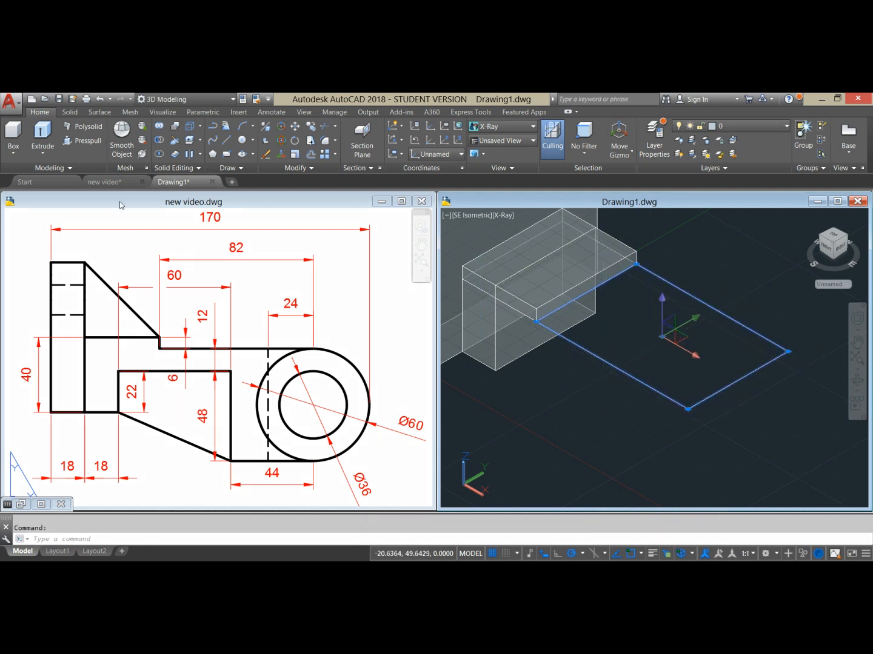
left_click(59, 132)
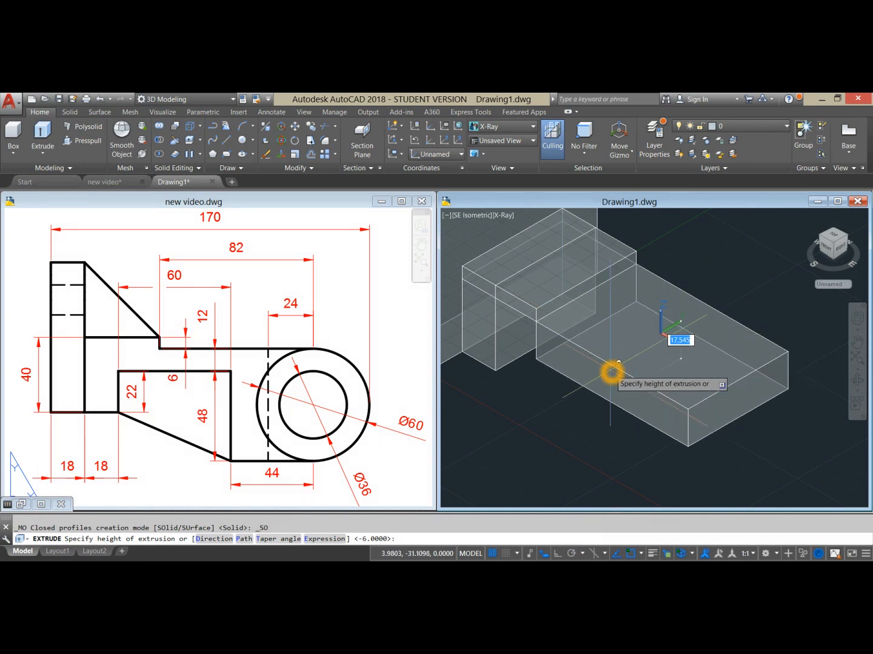
key("Return")
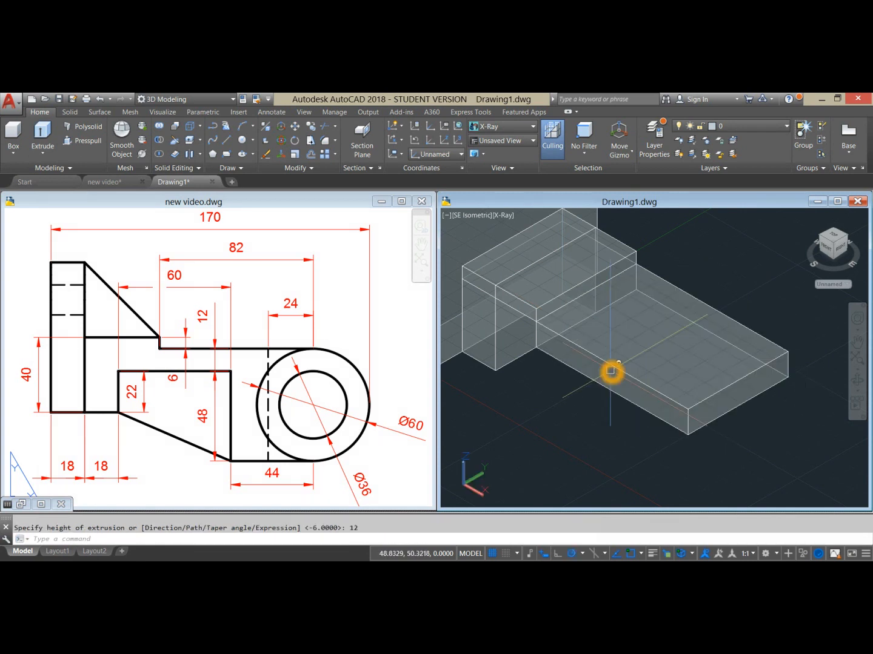
Step: Press/pull the inner end face of the 12-thick arm 22 units back to the supporting block
middle_click_drag(566, 391, 637, 345, "shift")
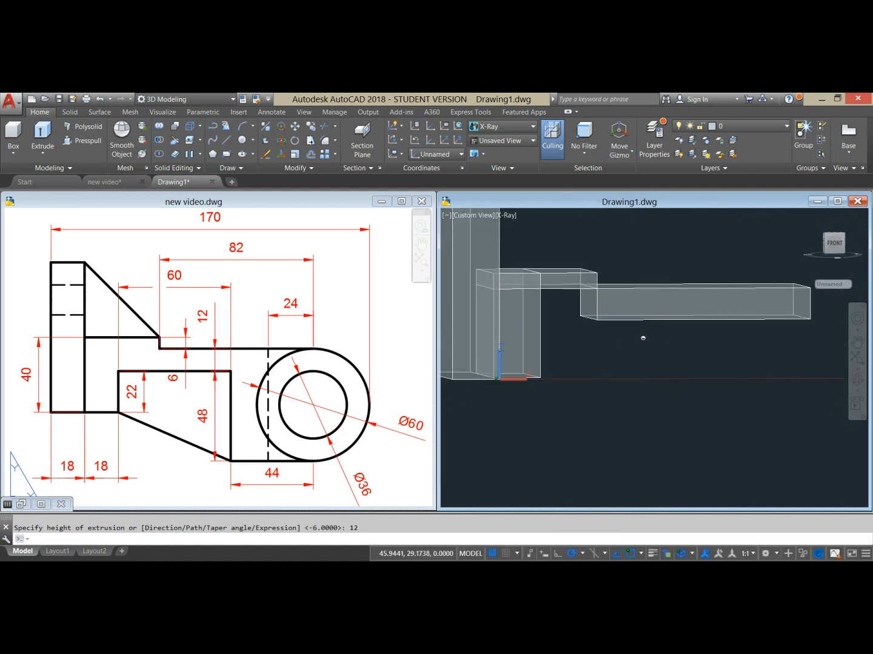
middle_click_drag(586, 302, 542, 499, "shift")
left_click(494, 554)
middle_click_drag(598, 433, 608, 382, "shift")
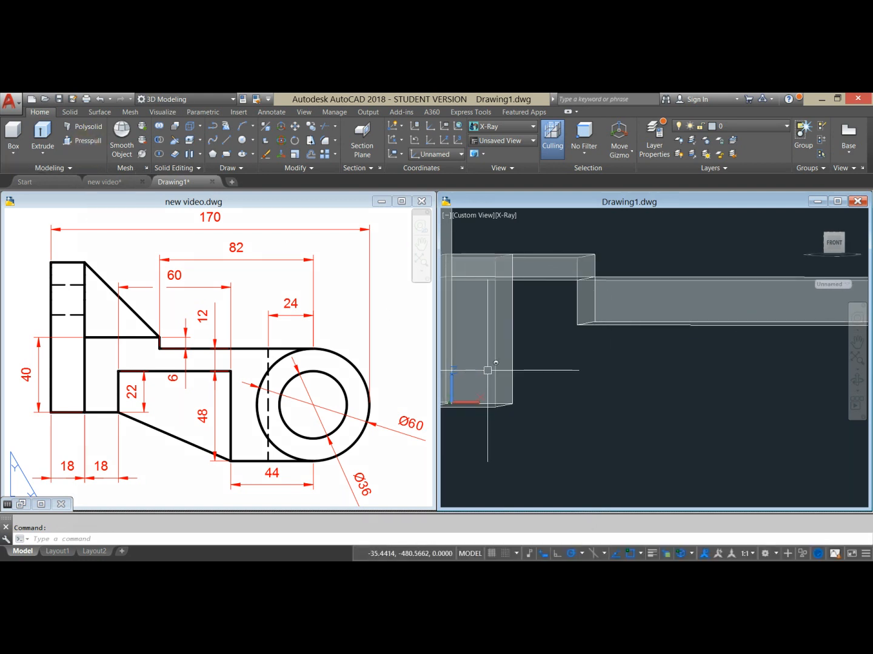
left_click(87, 140)
left_click(578, 297)
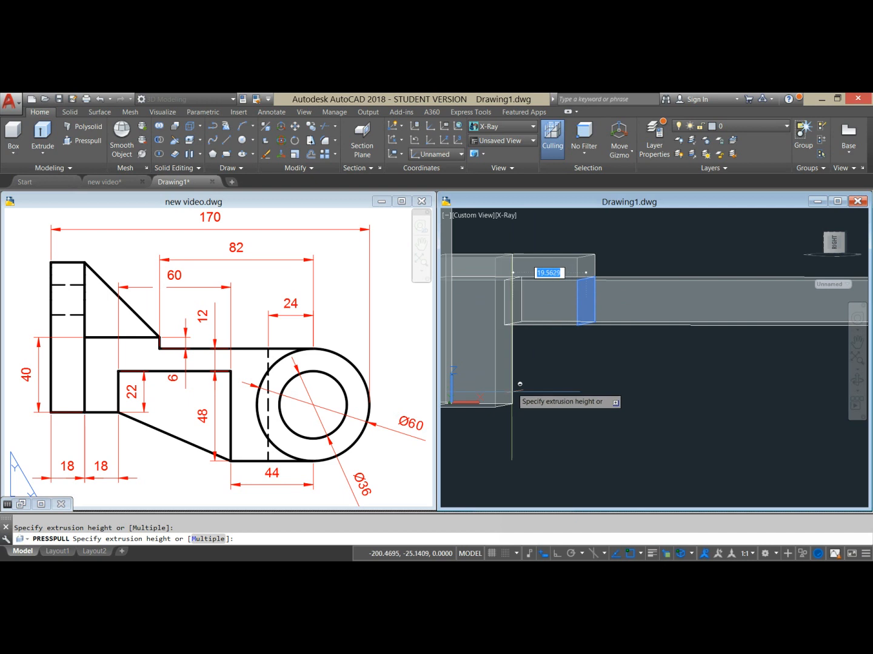
left_click(514, 279)
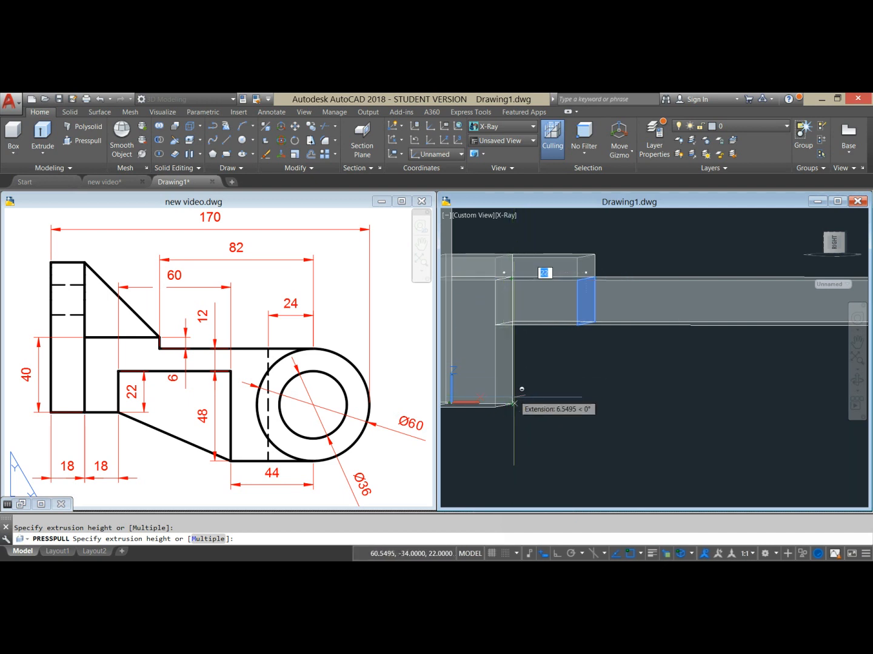
key("Return")
left_click(570, 375)
Step: Draw a two-point circle of diameter 60 straight down from the near upper corner of the arm's outer end
mouse_move(578, 374)
middle_mouse_down("shift")
mouse_move(604, 370)
mouse_move(604, 381)
mouse_move(585, 383)
mouse_move(603, 392)
mouse_move(592, 394)
mouse_move(576, 370)
middle_mouse_up("shift")
scroll(591, 395, "up", 2)
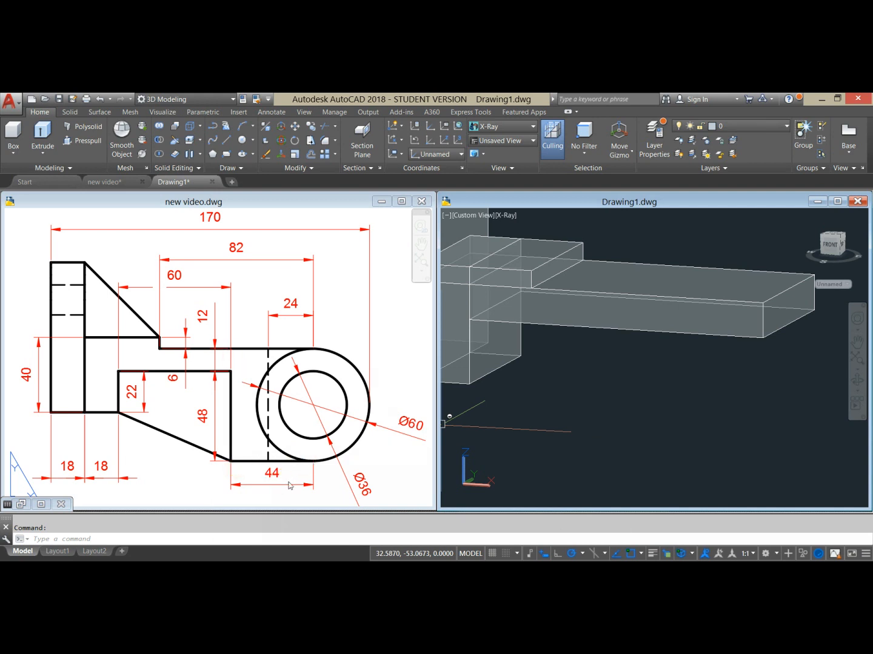
left_click(565, 405)
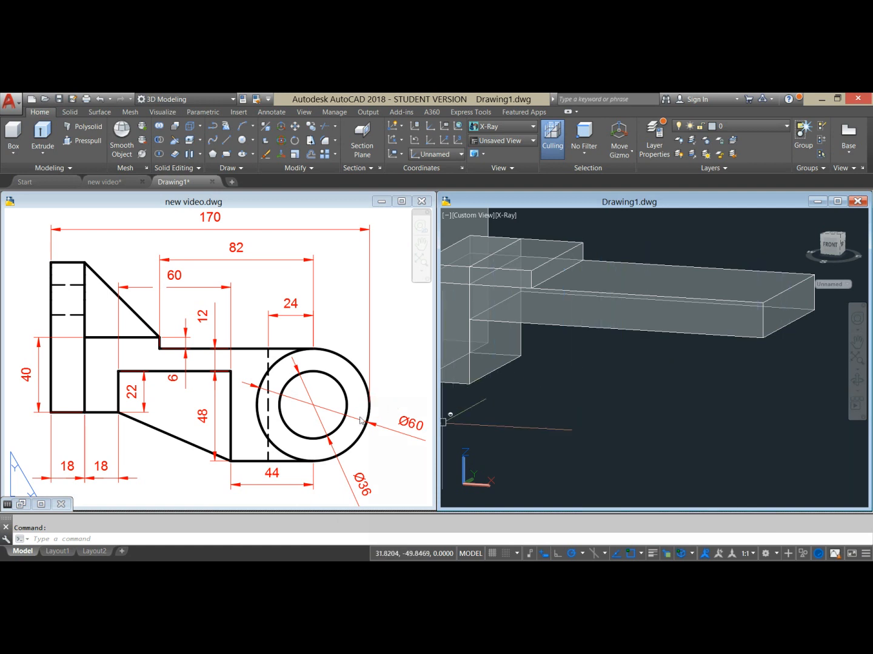
middle_click_drag(636, 425, 616, 377, "shift")
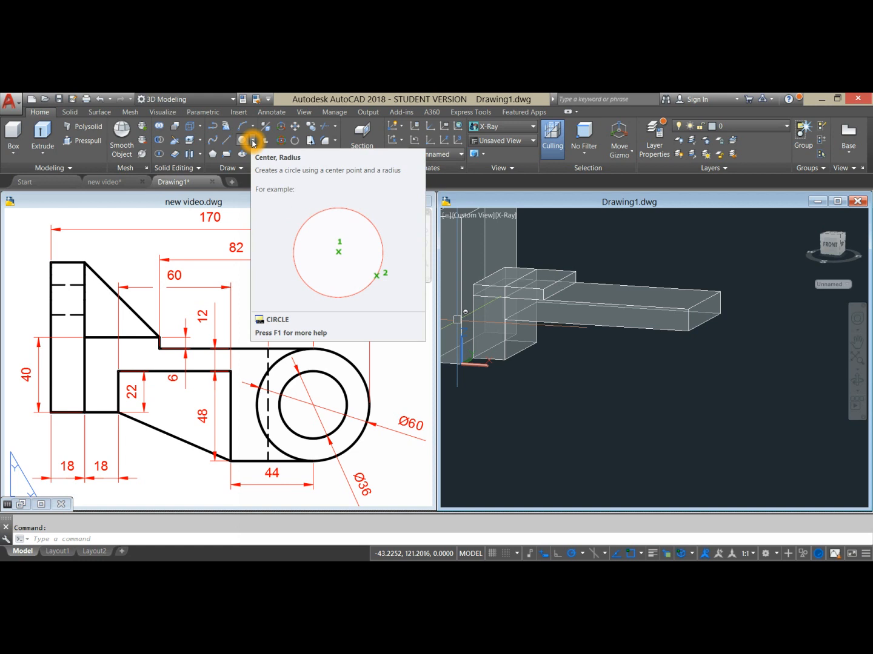
left_click(252, 142)
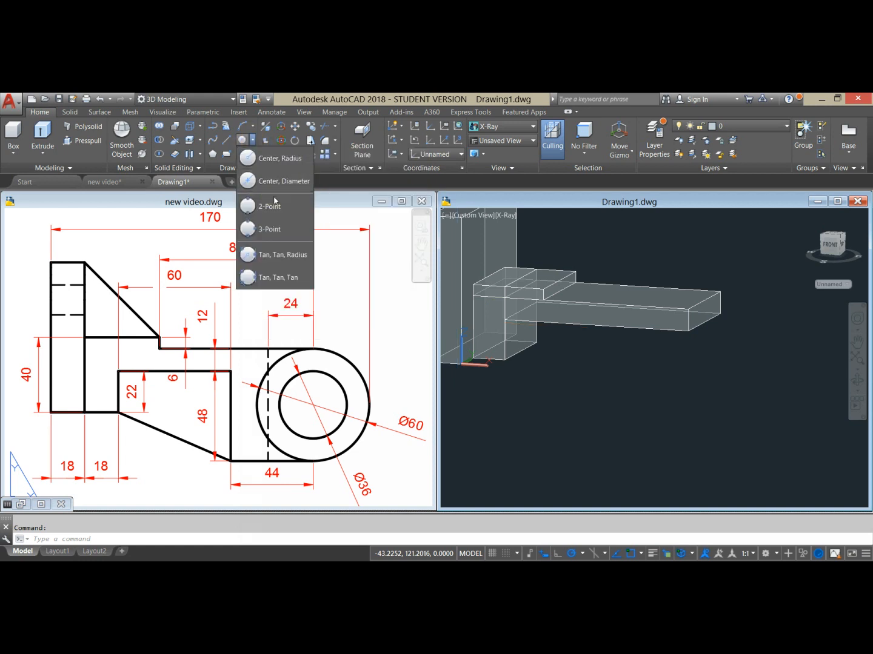
left_click(271, 206)
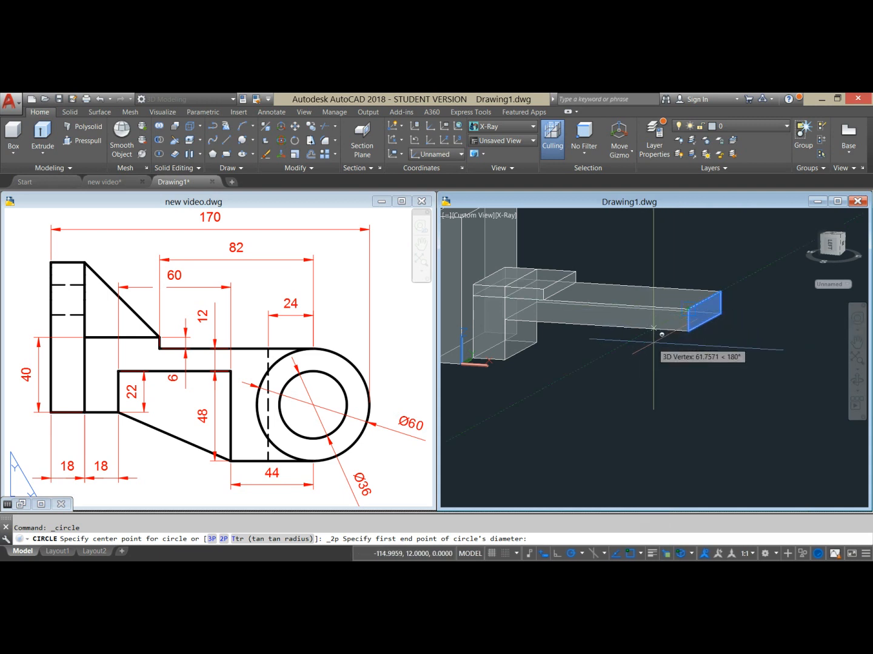
scroll(655, 320, "up", 3)
middle_click_drag(654, 320, 640, 414, "shift")
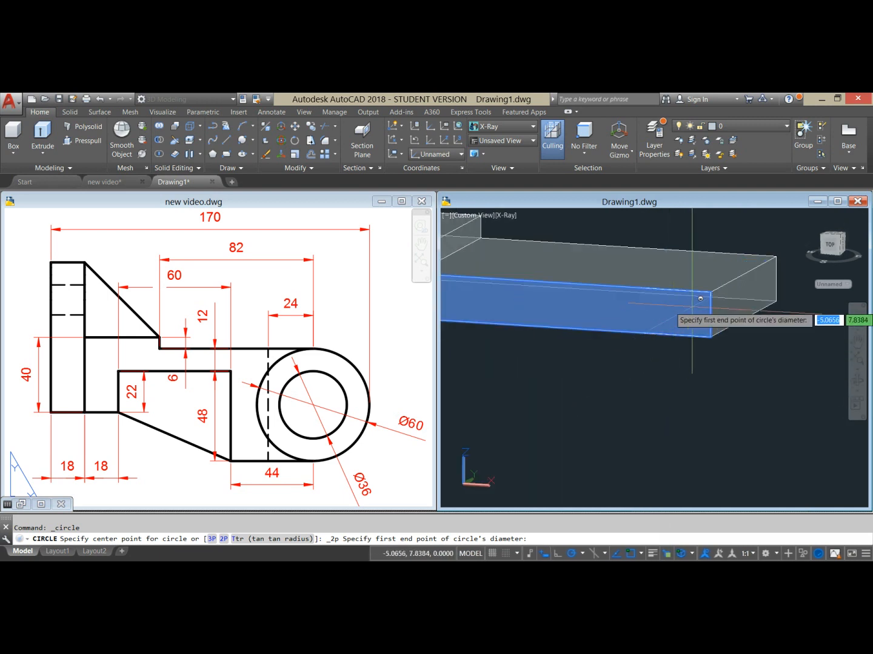
left_click(712, 300)
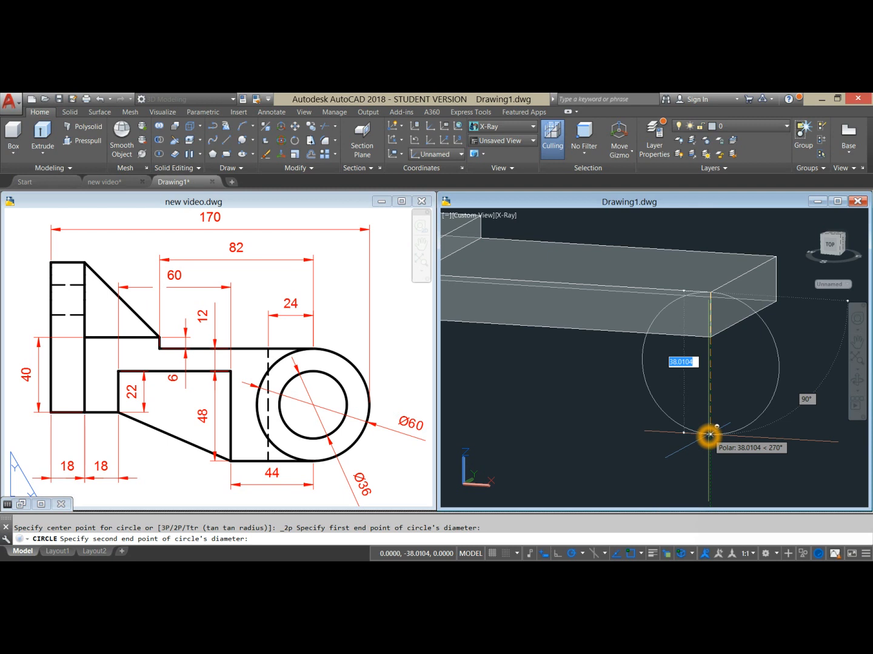
type("60")
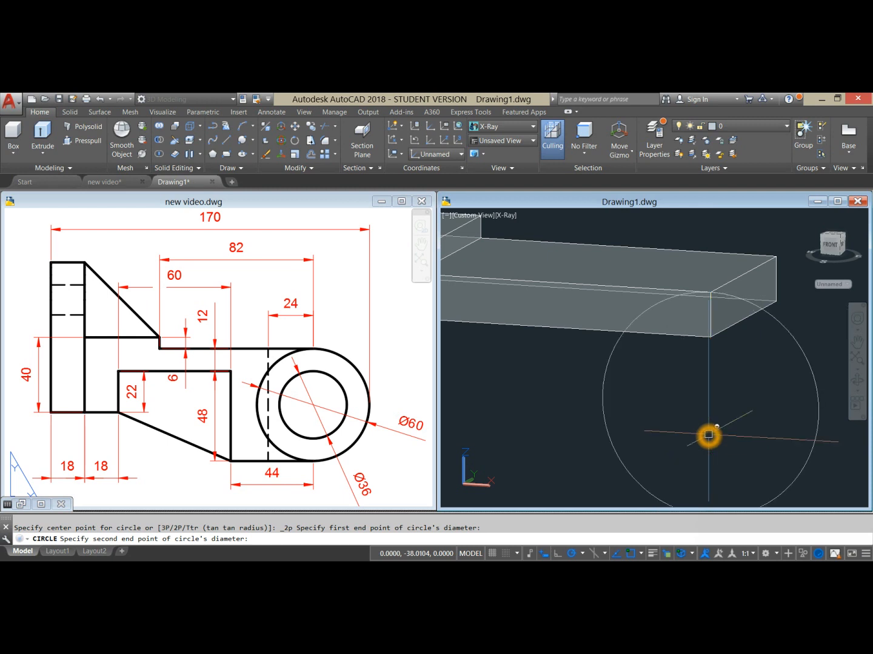
key("Return")
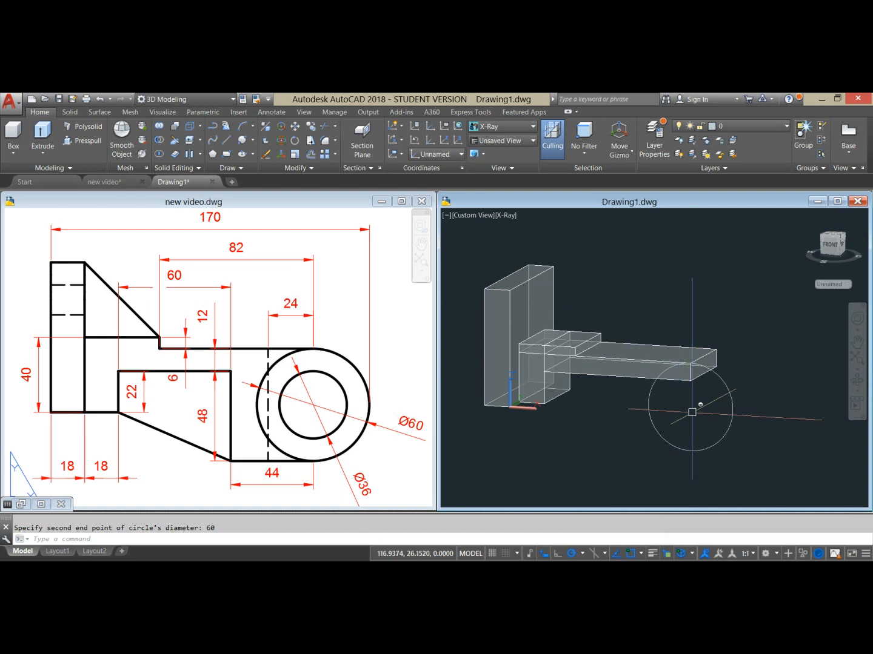
Step: Extrude the 60-diameter circle 54 units across the arm's full width to its far upper corner
middle_click_drag(692, 412, 668, 435, "shift")
scroll(673, 423, "up", 4)
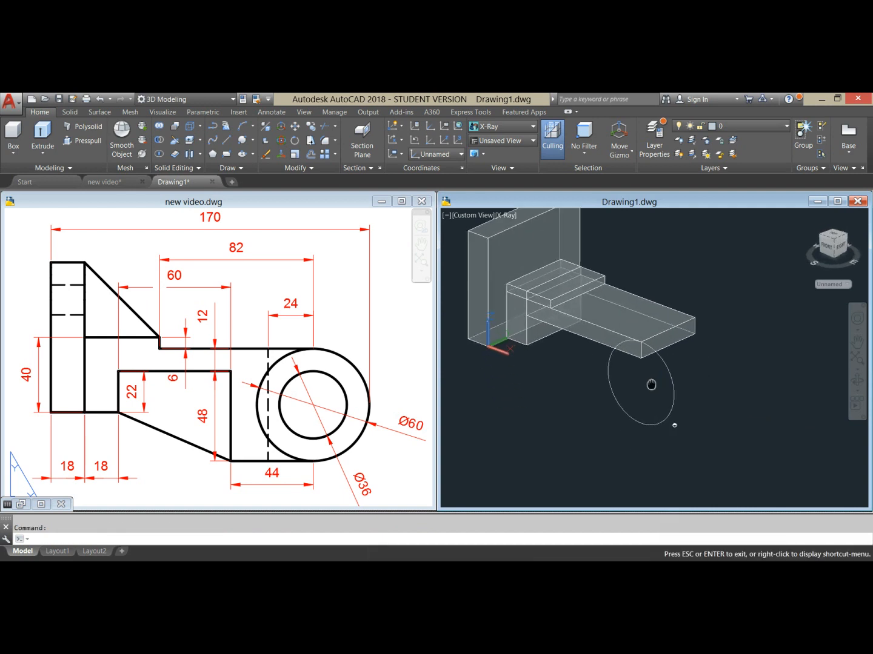
left_click(665, 348)
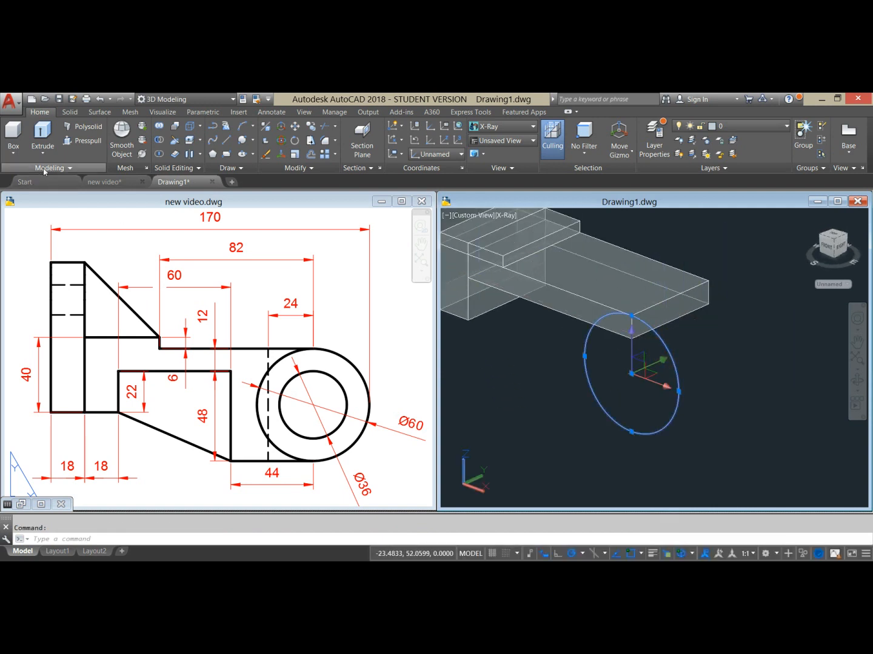
left_click(42, 137)
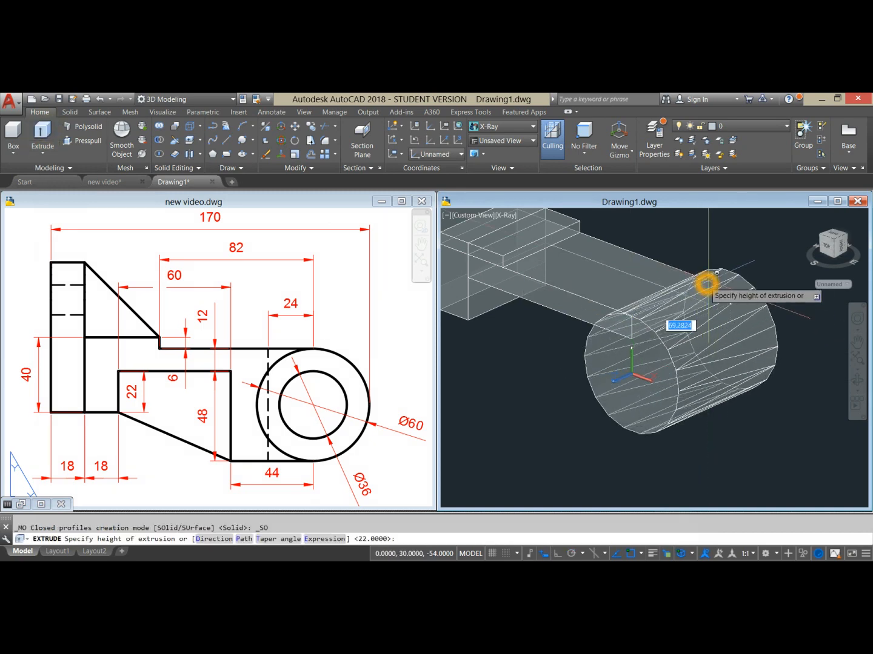
scroll(708, 283, "up", 6)
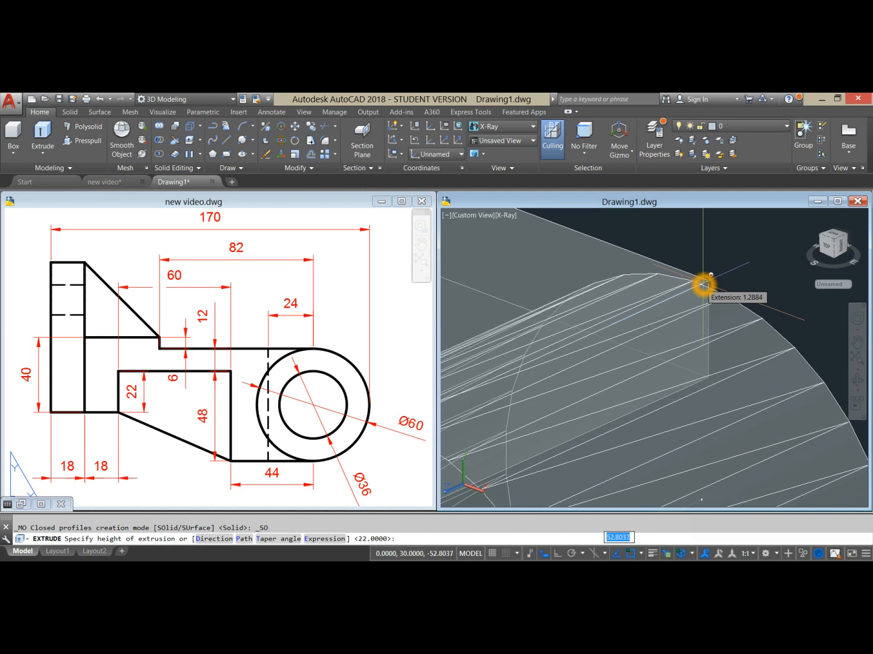
scroll(708, 283, "down", 5)
middle_click_drag(711, 335, 698, 312)
key("Return")
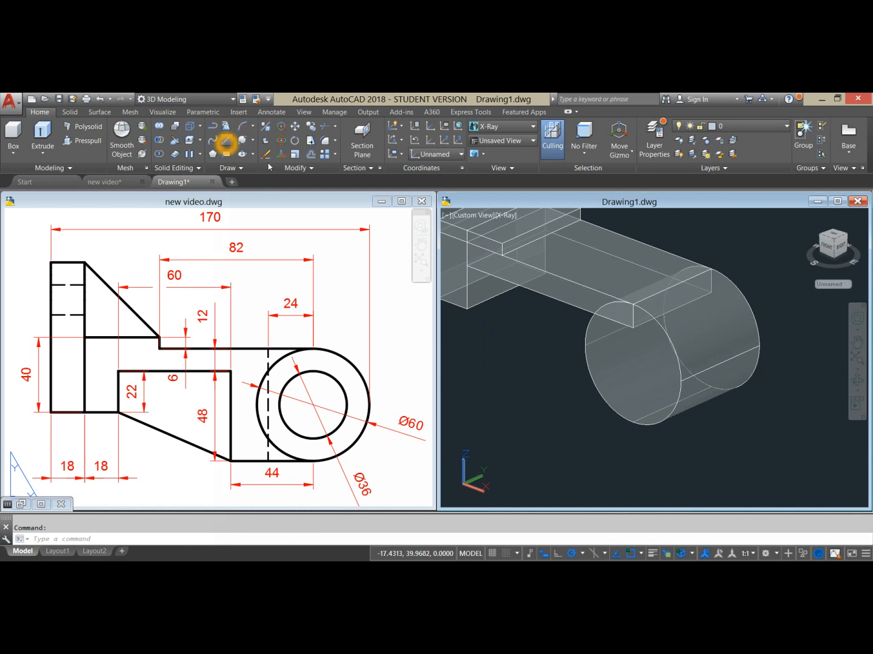
Step: Draw a 44-unit line from the cylinder's near bottom point toward the block and a 48-unit line up to the arm
left_click(226, 144)
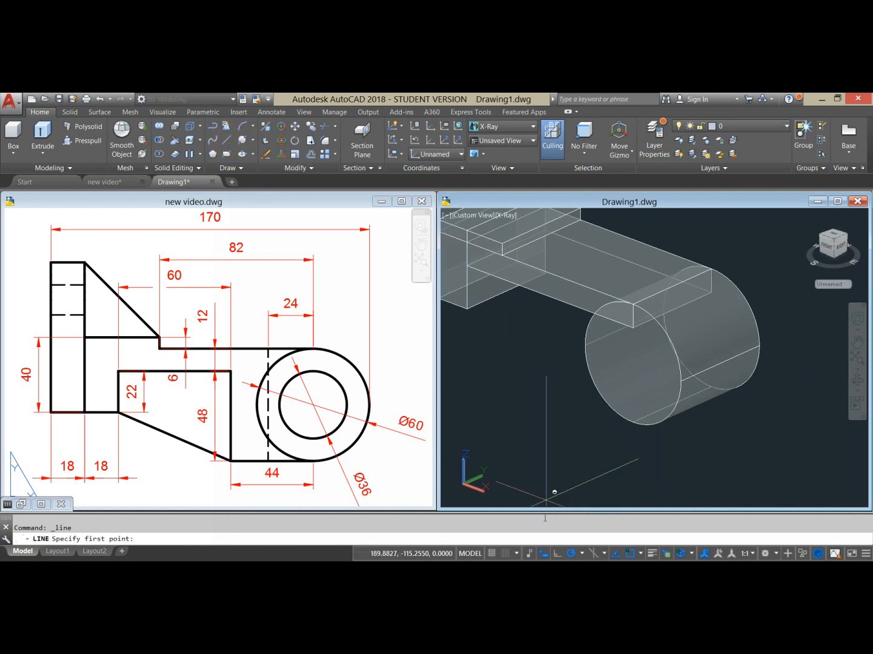
left_click(633, 427)
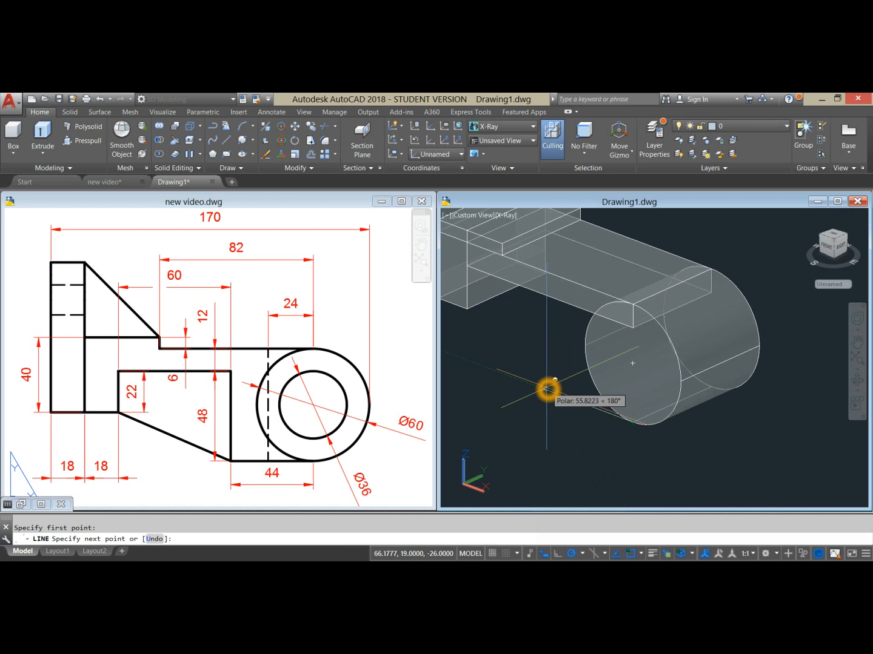
key("Return")
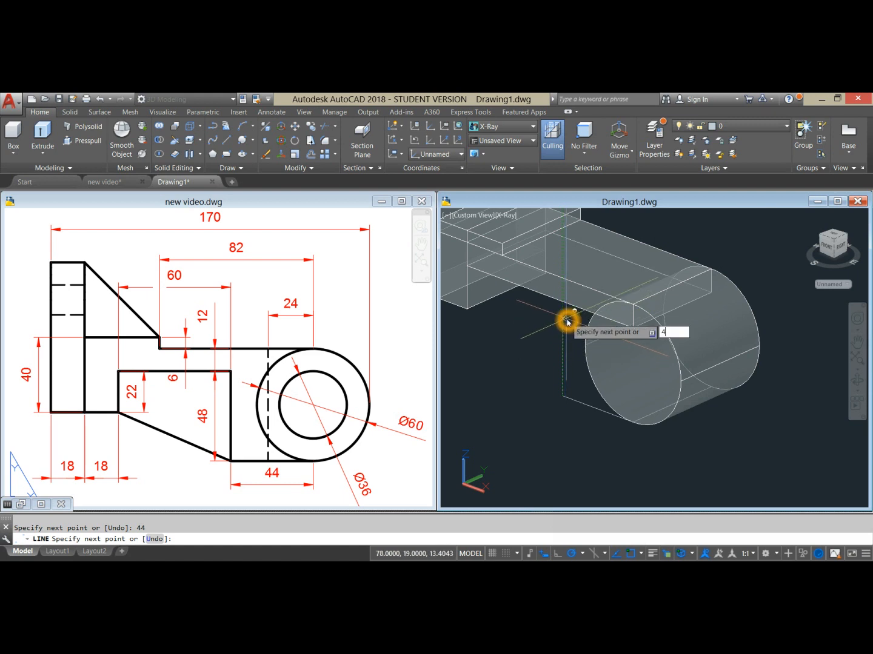
type("48")
key("Return")
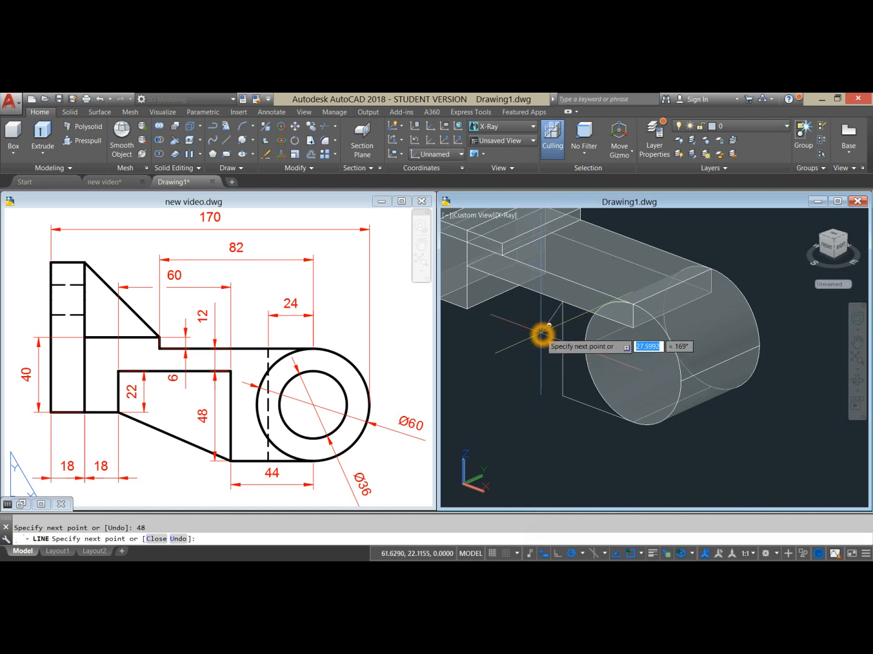
right_click(541, 335)
left_click(553, 341)
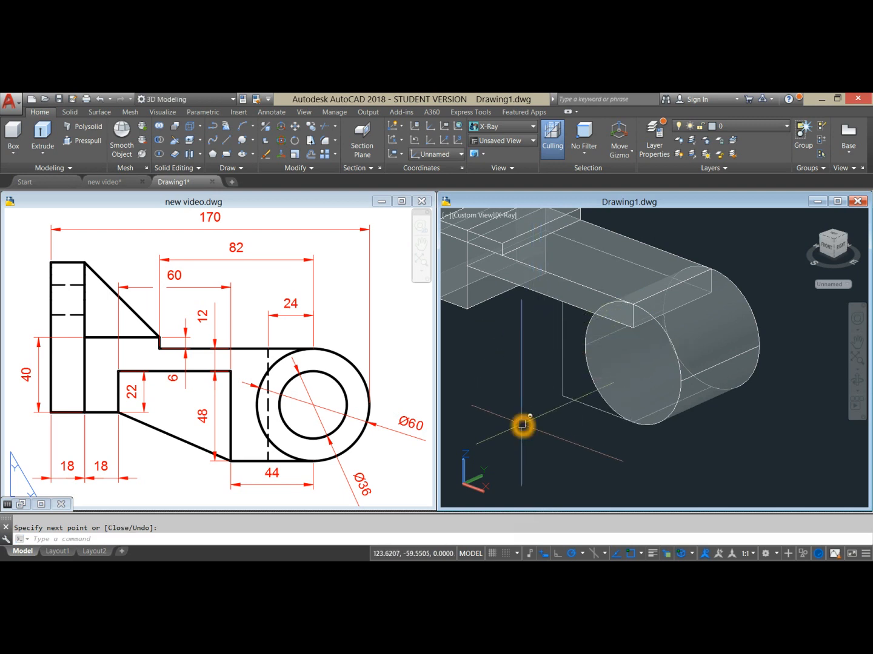
Step: Close the 44 x 48 outline with lines from the cylinder's bottom point up to the arm's near lower corner and back along its lower edge
type("l")
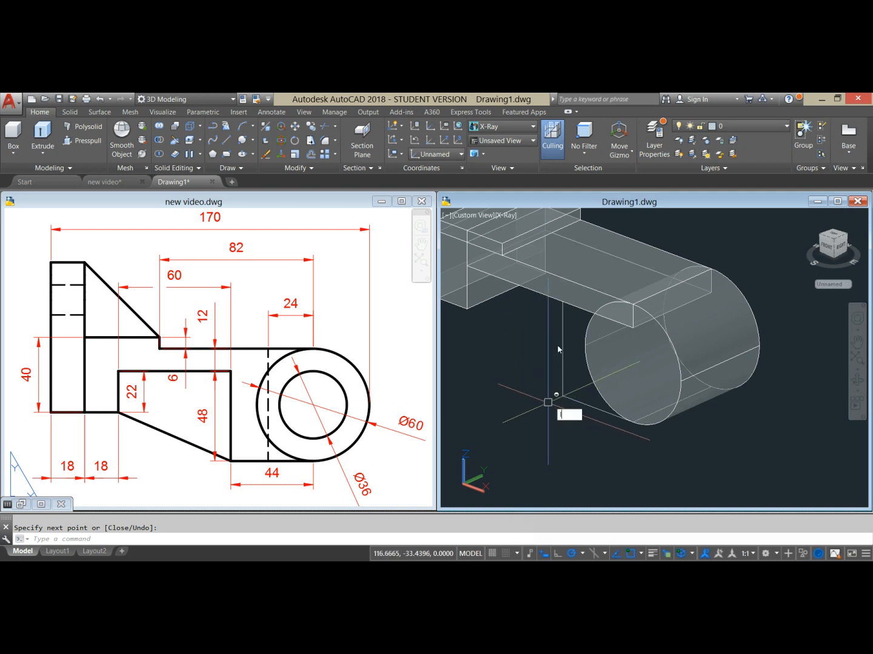
key("Return")
left_click(636, 428)
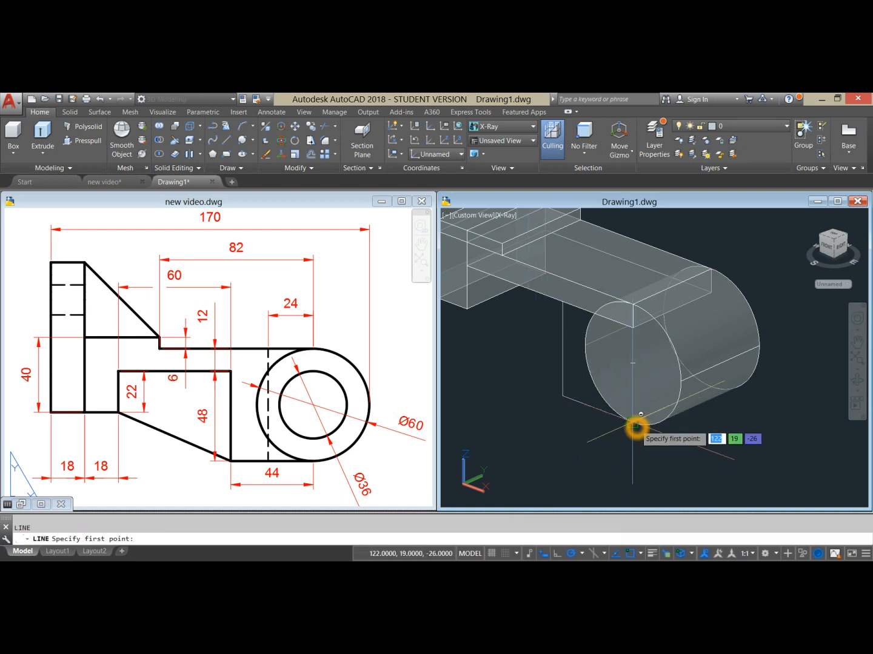
left_click(632, 424)
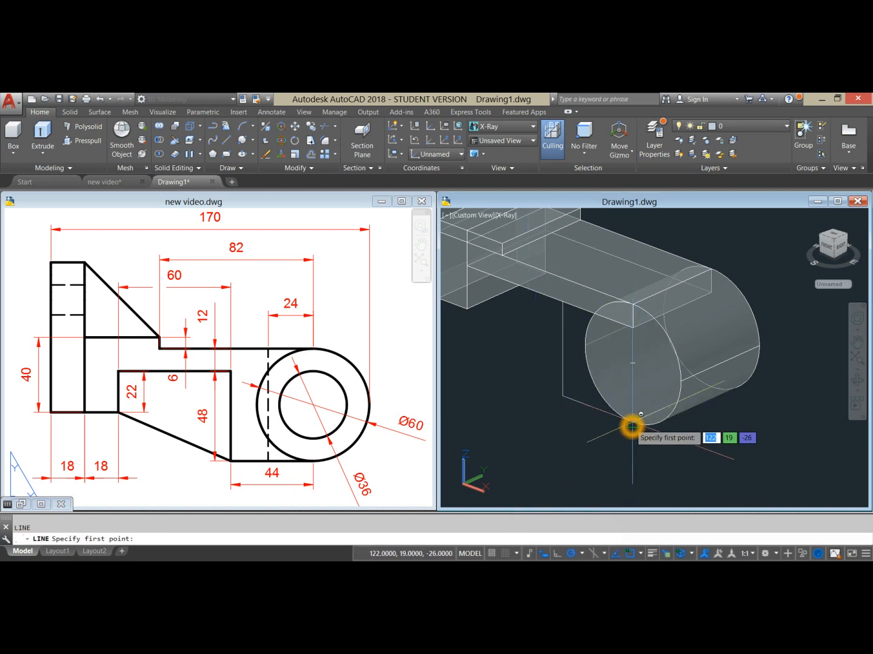
left_click(632, 325)
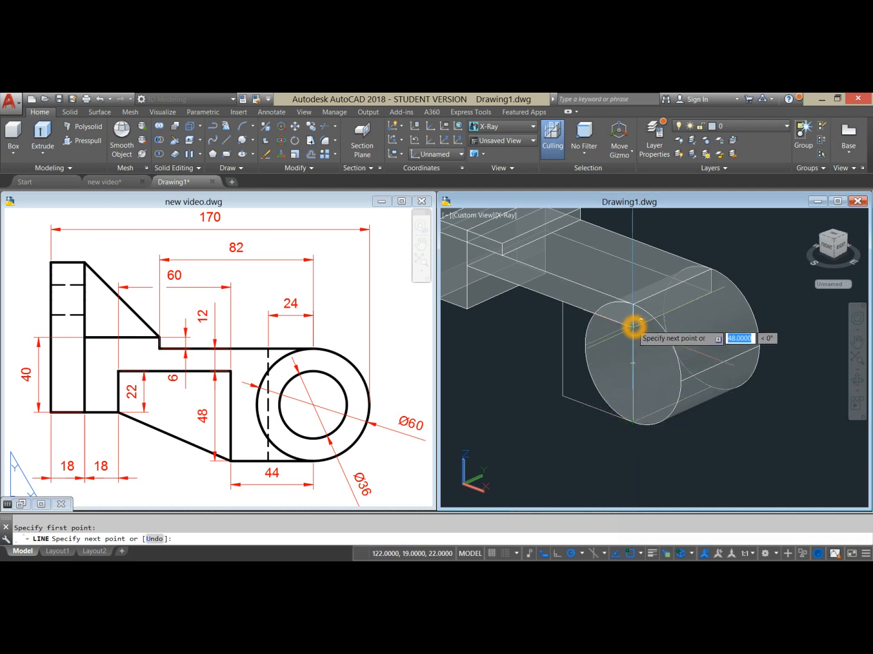
left_click(561, 303)
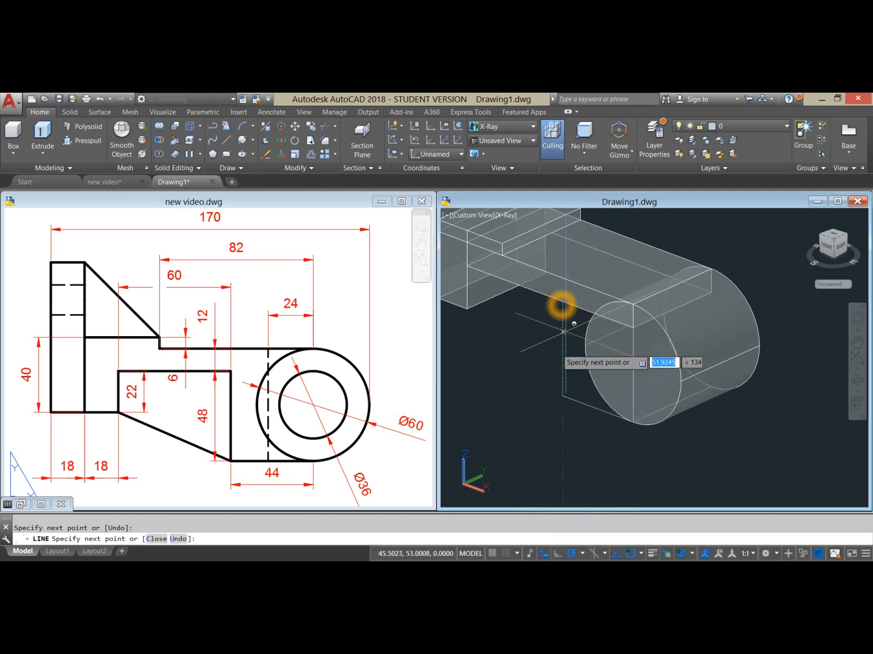
right_click(527, 354)
left_click(538, 363)
Step: Join the four lines of the 44 x 48 outline beneath the arm into one closed polyline
type("J")
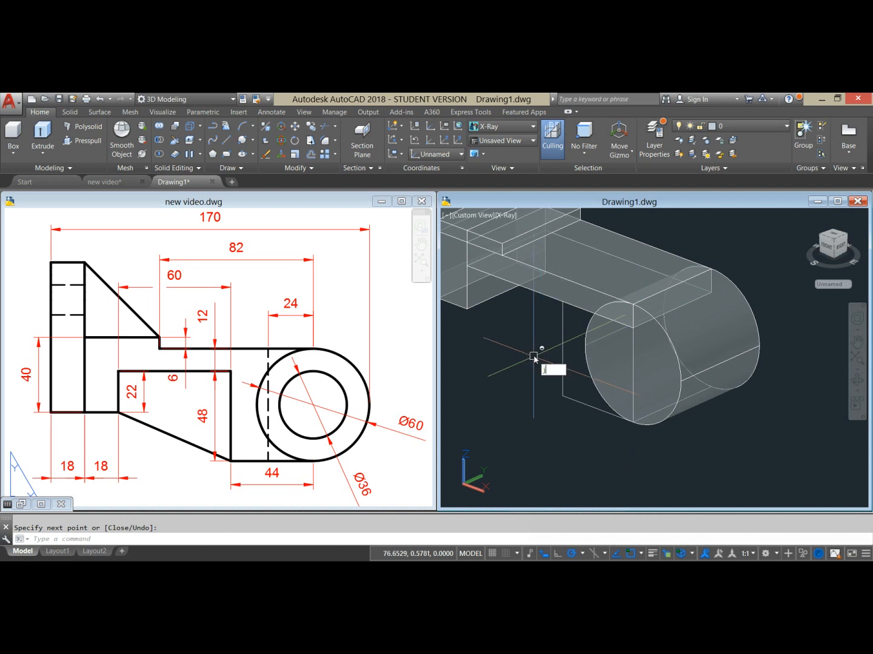
key("Return")
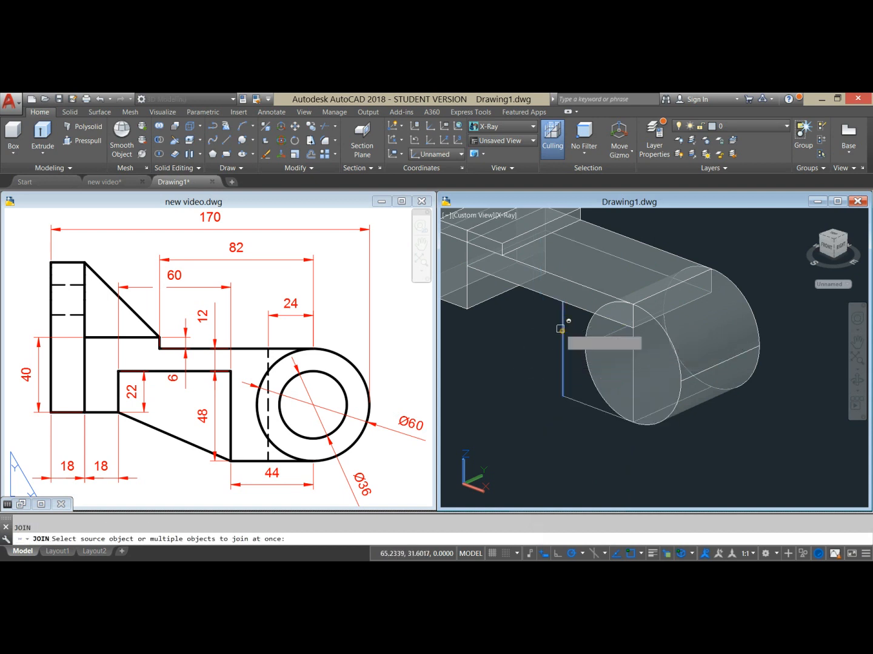
left_click(567, 372)
left_click(566, 397)
left_click(632, 367)
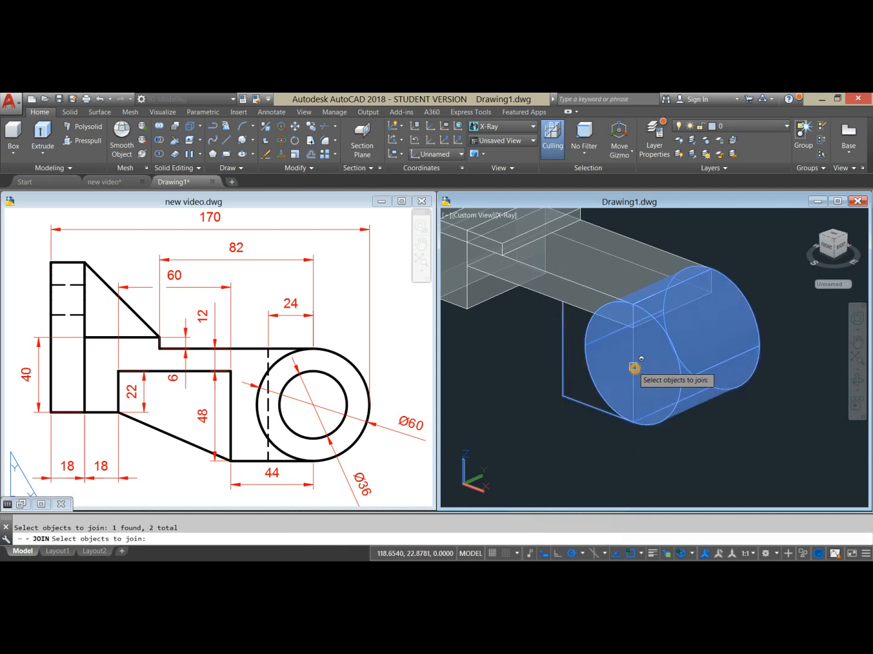
left_click(674, 423)
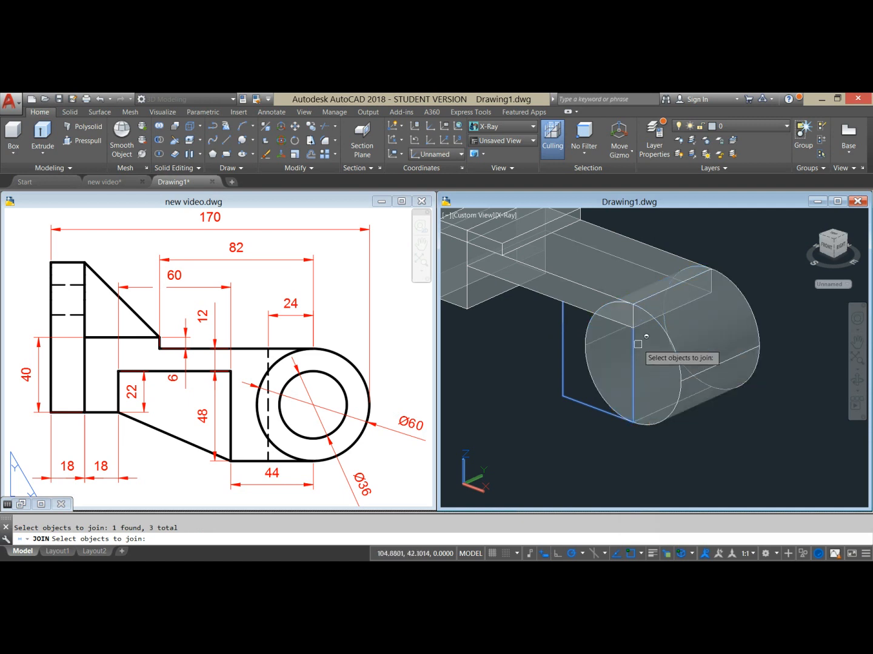
left_click(610, 322)
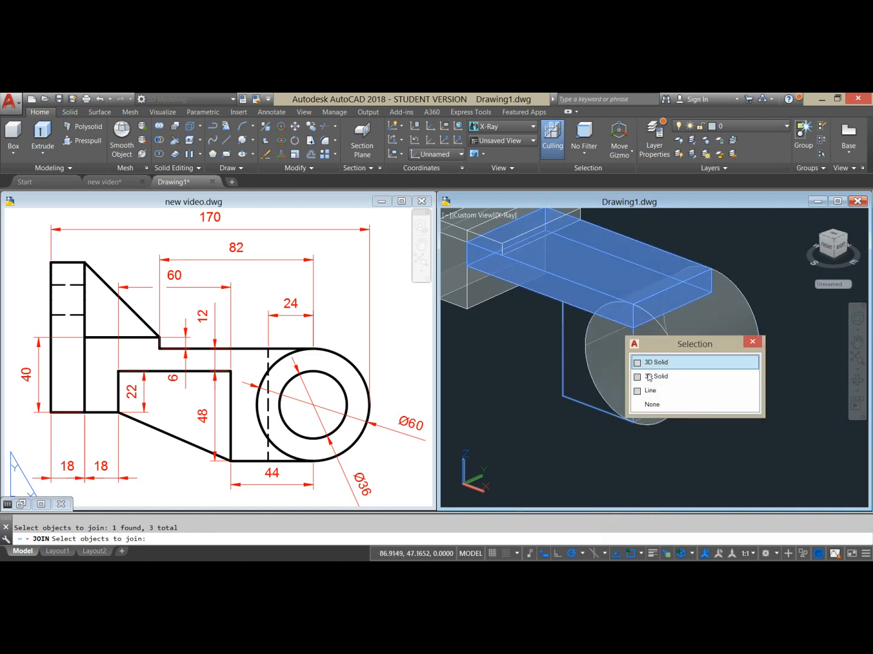
left_click(646, 395)
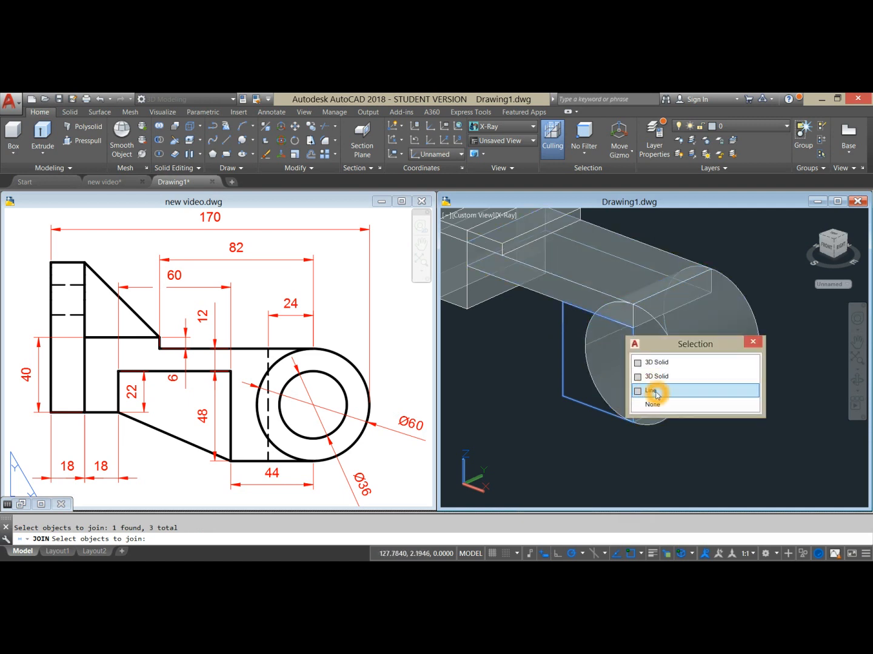
left_click(657, 393)
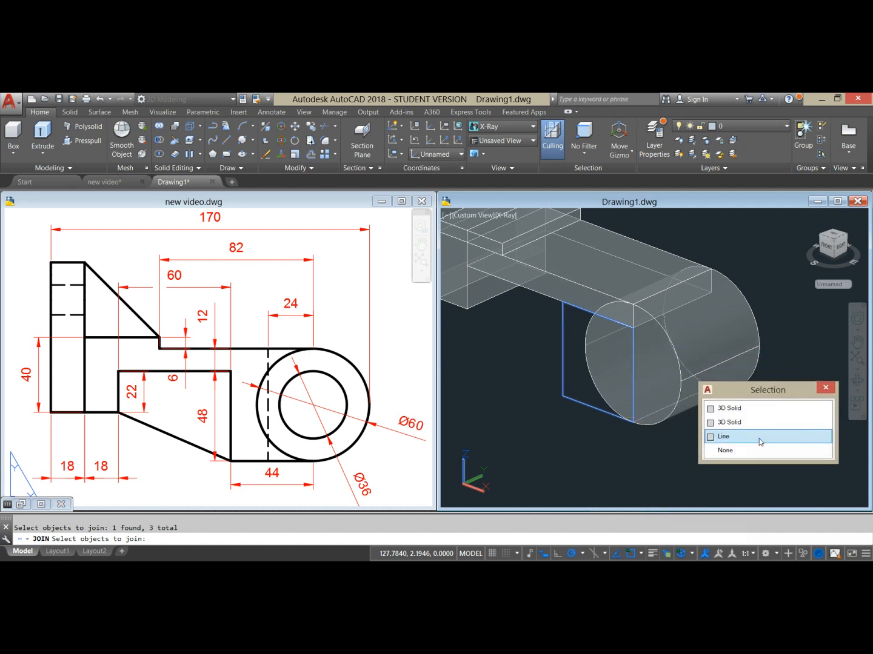
left_click(723, 430)
right_click(721, 431)
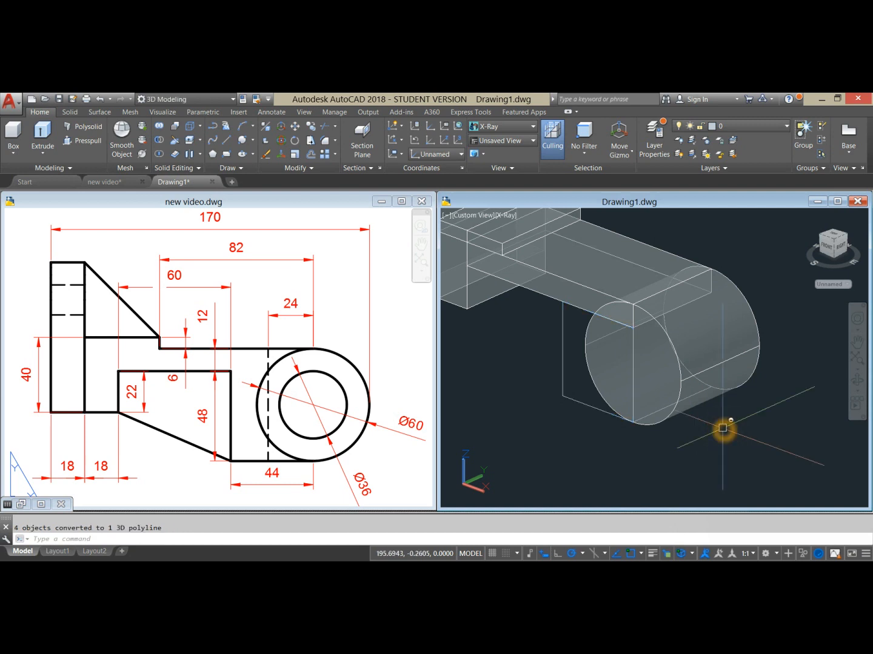
Step: Extrude the joined 44 x 48 outline across the arm's full width to the arm's far upper corner
left_click(586, 406)
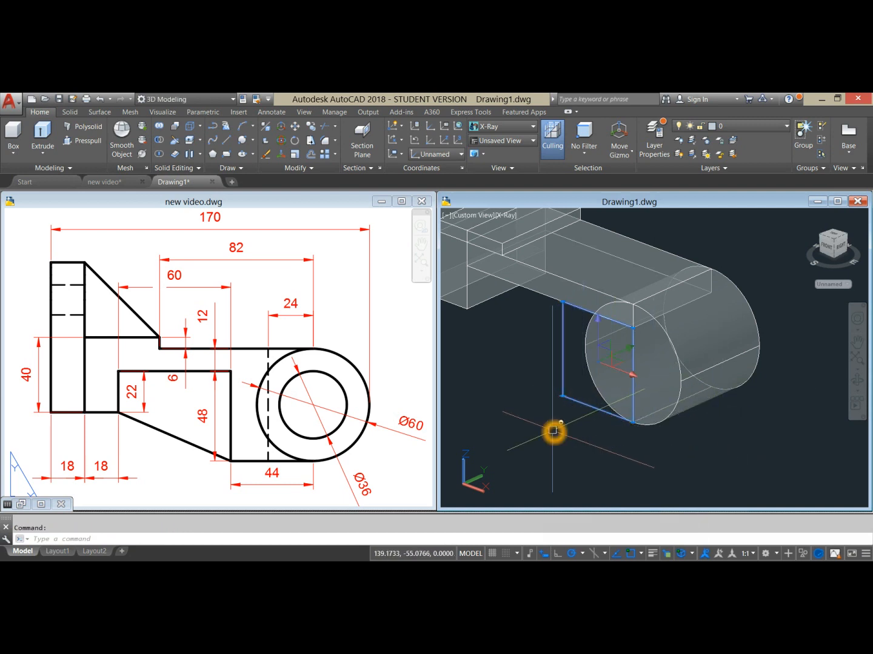
mouse_move(552, 429)
middle_mouse_down("shift")
mouse_move(561, 419)
mouse_move(658, 417)
mouse_move(539, 420)
mouse_move(551, 423)
mouse_move(559, 409)
middle_mouse_up("shift")
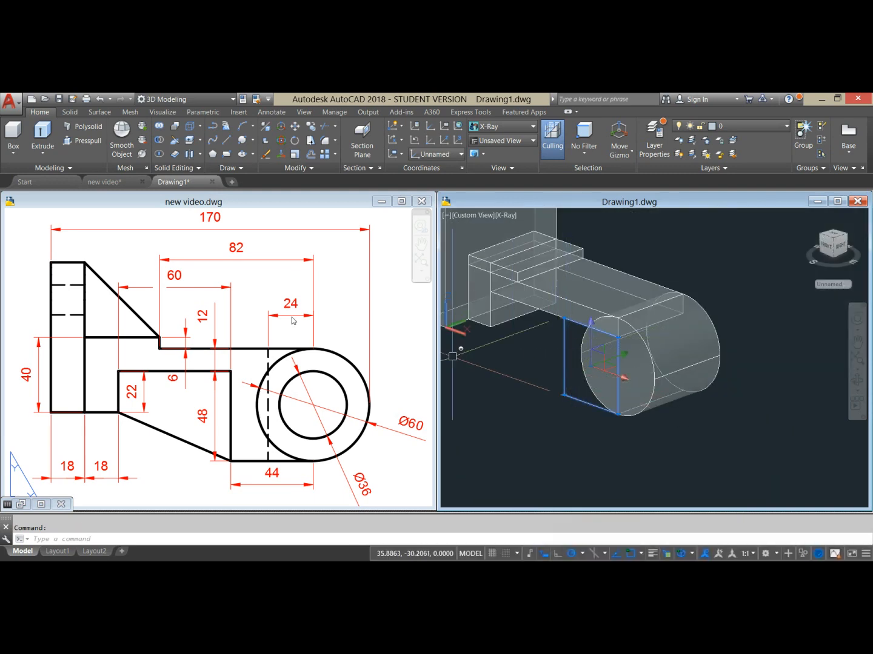
left_click(37, 130)
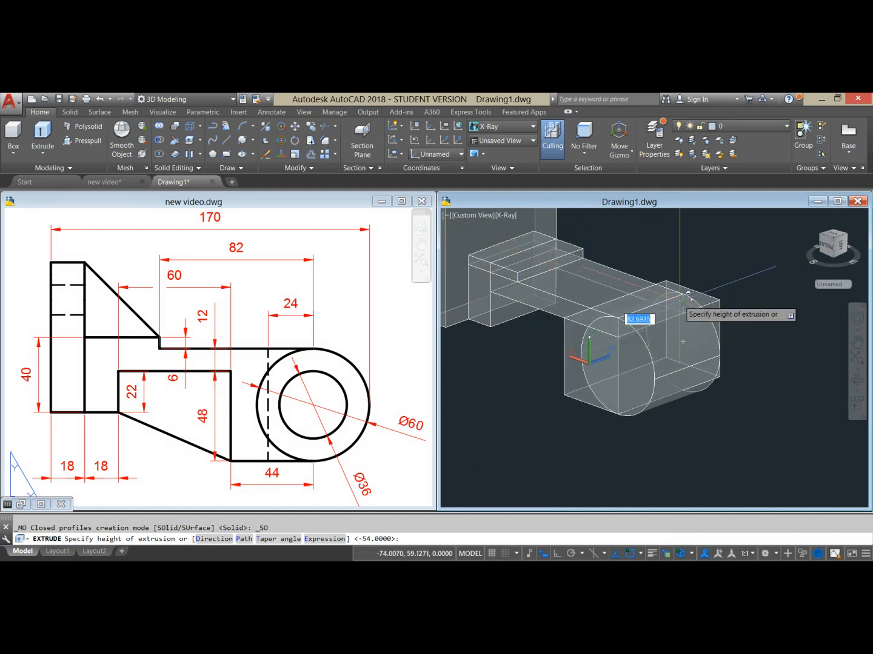
scroll(679, 300, "up", 3)
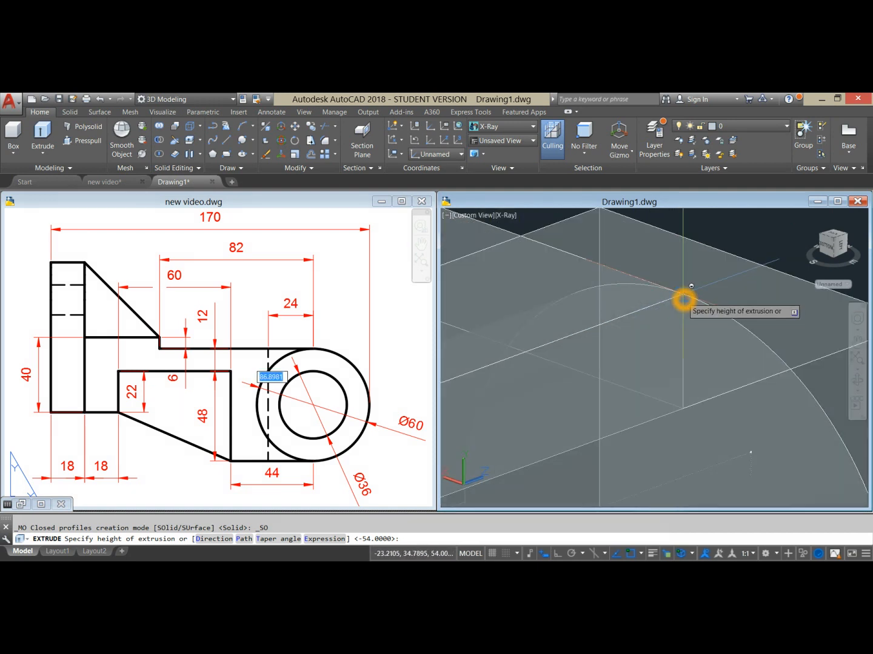
left_click(684, 299)
scroll(649, 336, "down", 3)
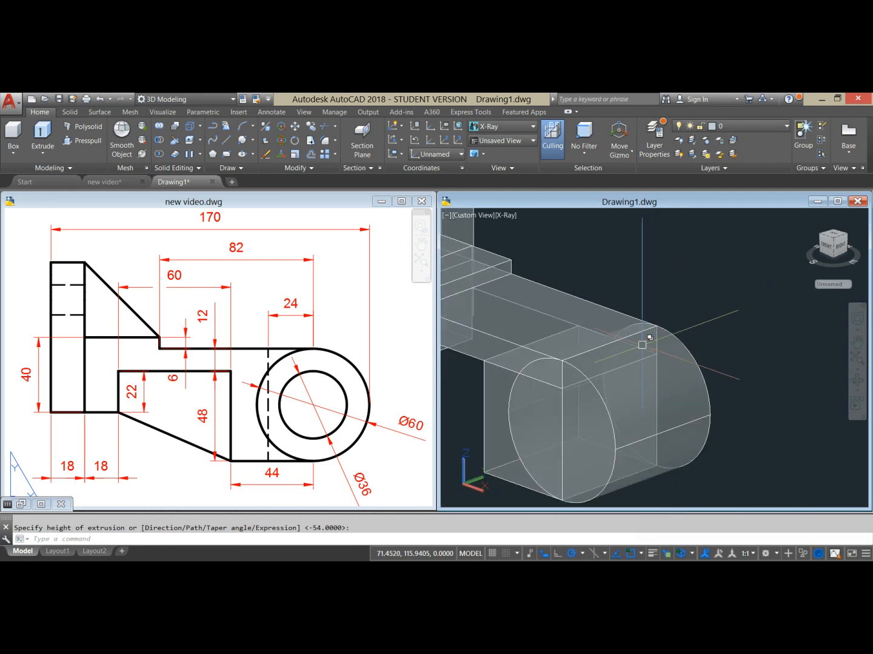
middle_click_drag(643, 345, 664, 315)
scroll(650, 323, "down", 3)
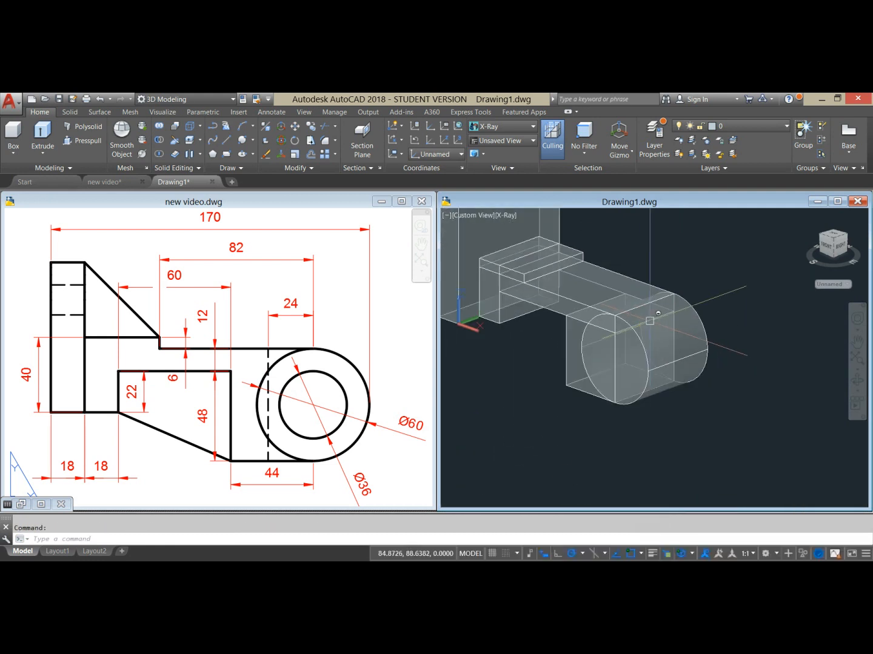
Step: Examine the isometric and top views in the reference drawing's layout for the shape and width of the rib under the arm
mouse_move(578, 395)
middle_mouse_down("shift")
mouse_move(561, 403)
mouse_move(637, 371)
middle_mouse_up("shift")
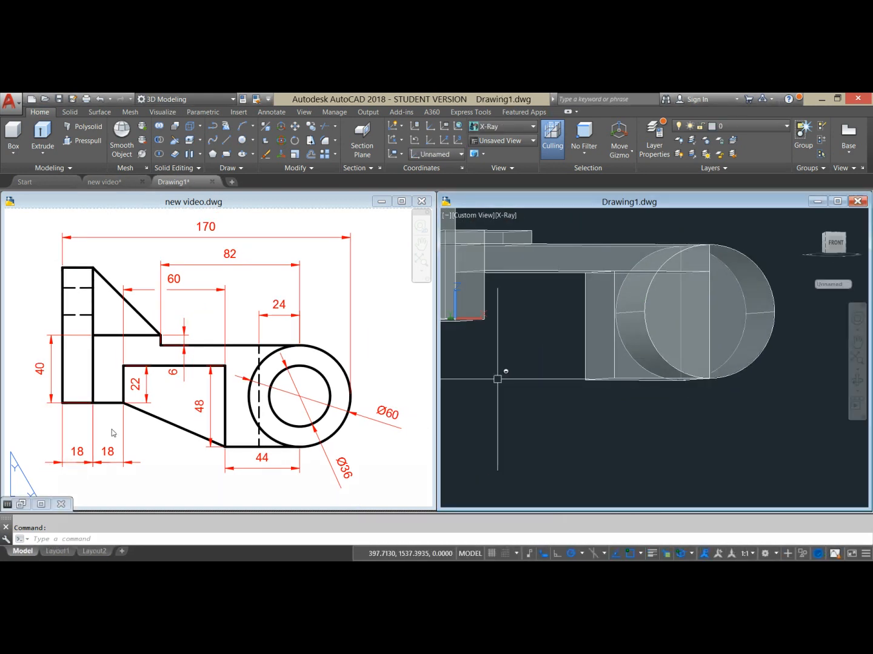
left_click(158, 406)
key("ctrl+Page_Down")
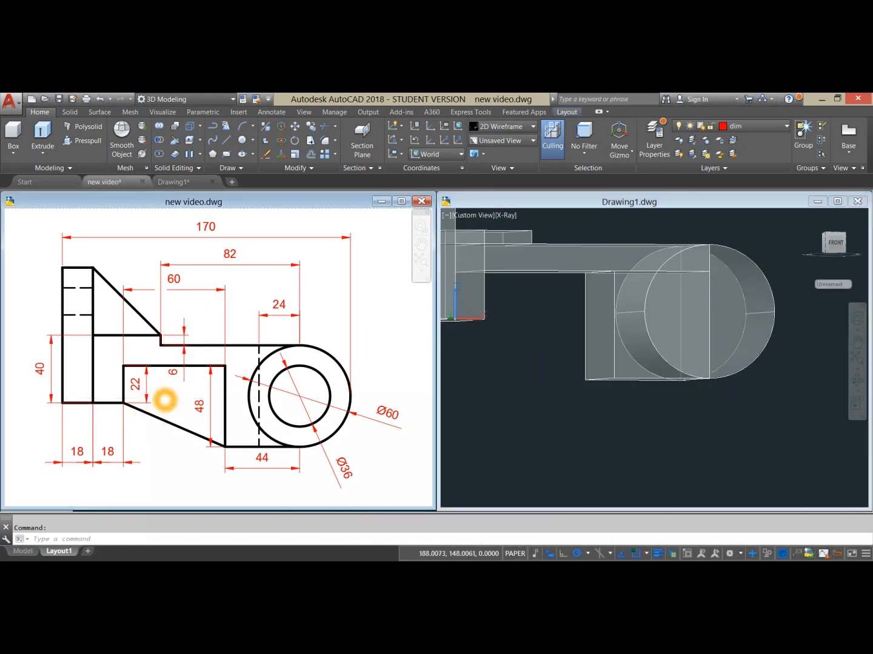
scroll(164, 399, "down", 6)
middle_click_drag(164, 399, 188, 292)
scroll(213, 420, "up", 5)
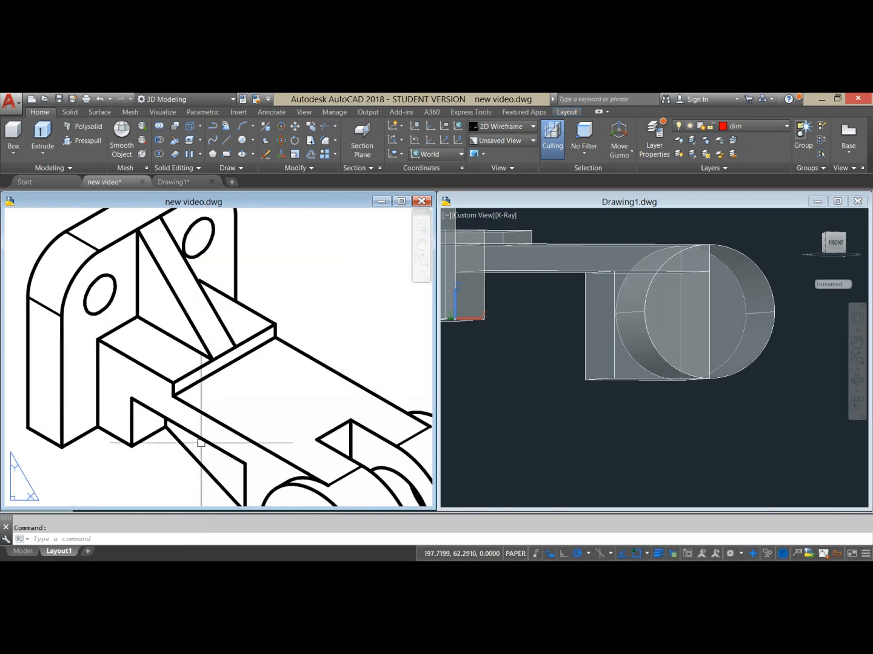
scroll(199, 455, "down", 5)
middle_click_drag(194, 458, 230, 423)
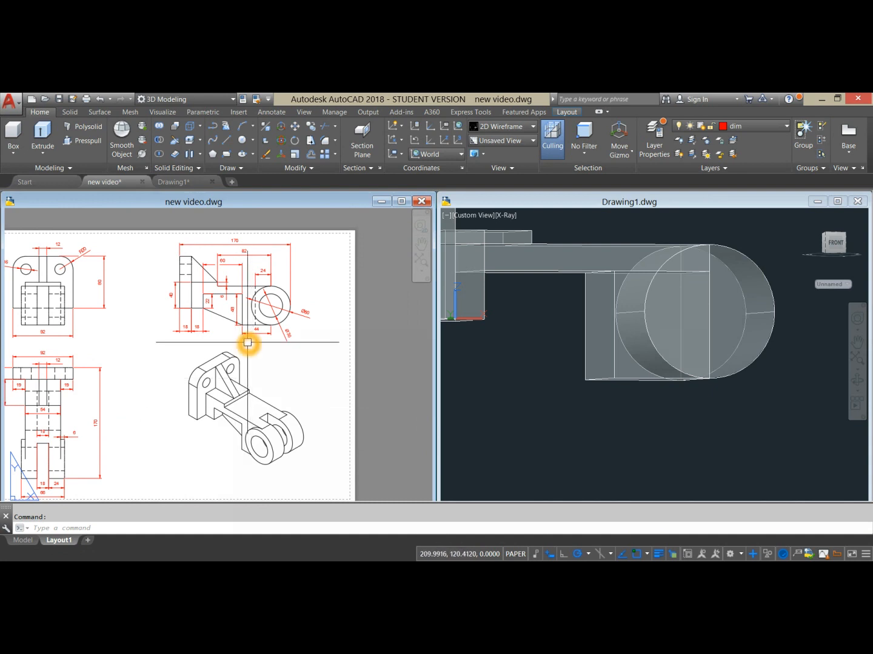
middle_click_drag(247, 343, 292, 321)
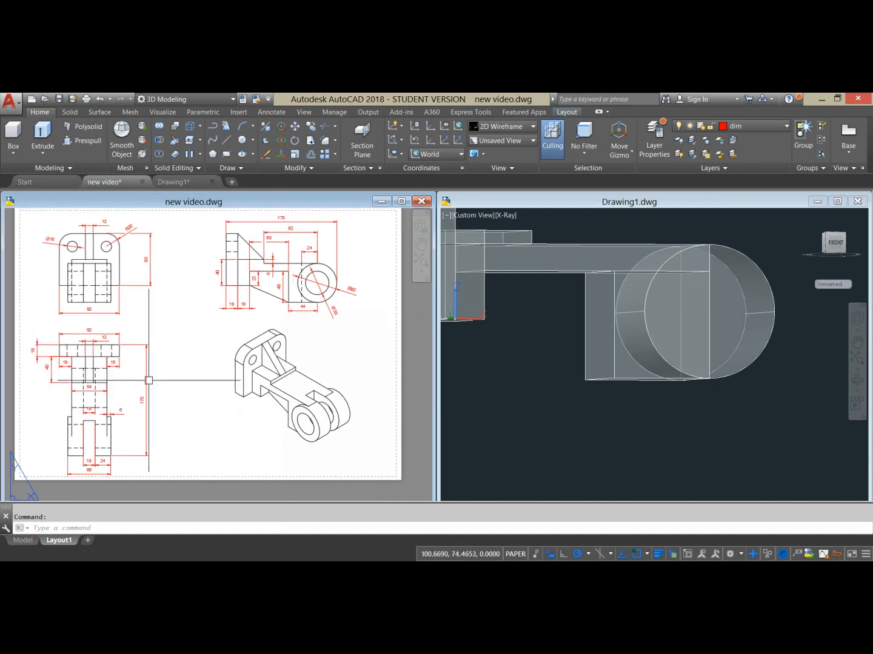
scroll(95, 409, "up", 5)
middle_click_drag(96, 409, 144, 407)
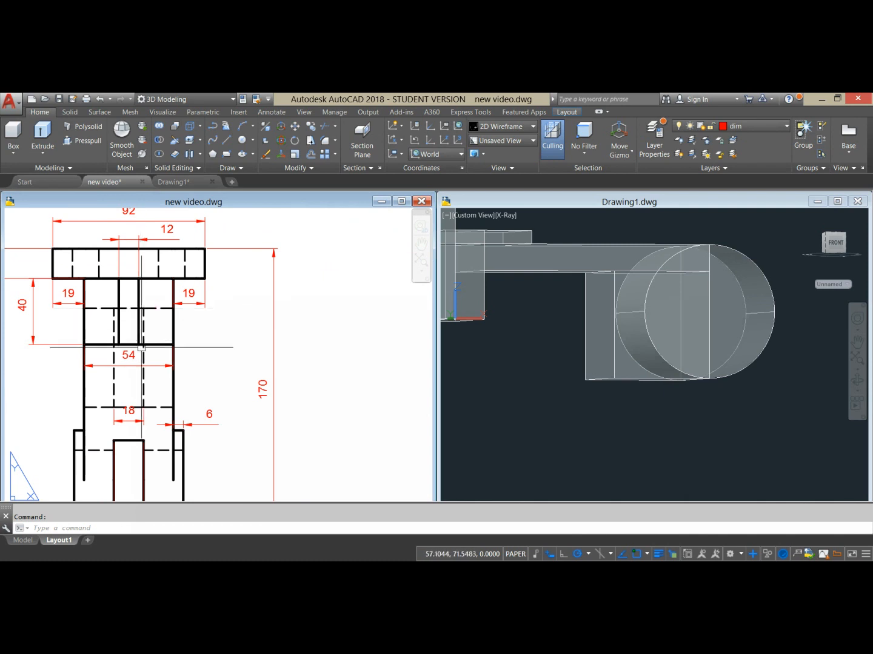
scroll(115, 383, "down", 4)
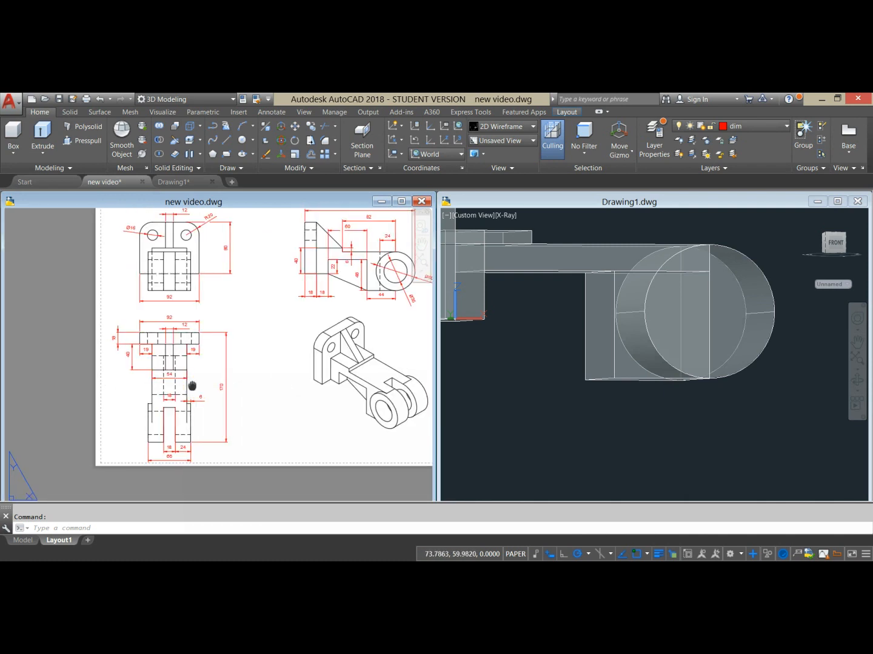
left_click(504, 403)
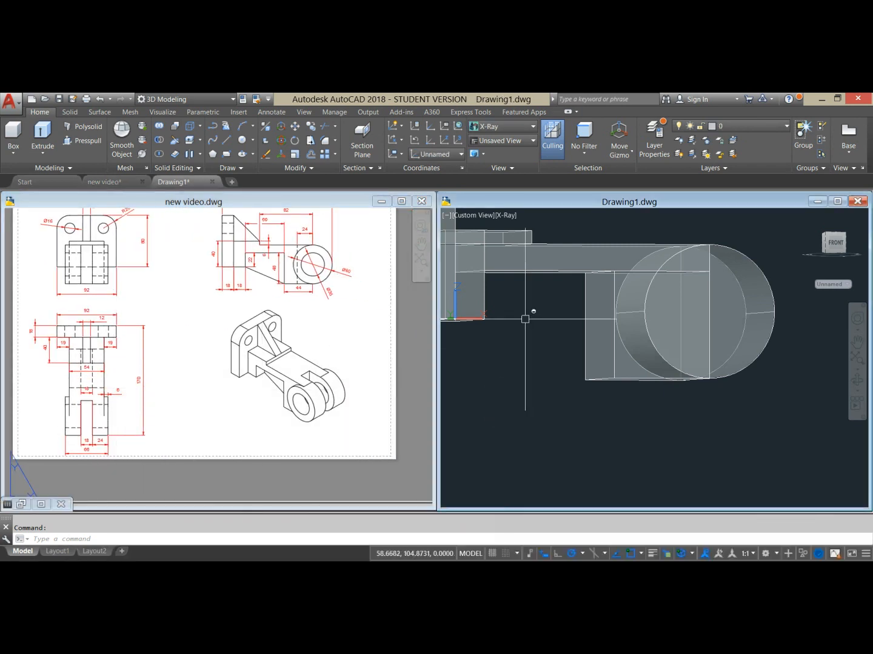
Step: Draw a sloping line from the midpoint of the 44 x 48 block's lower inner edge to the midpoint of the plate-side block's lower edge
left_click(228, 144)
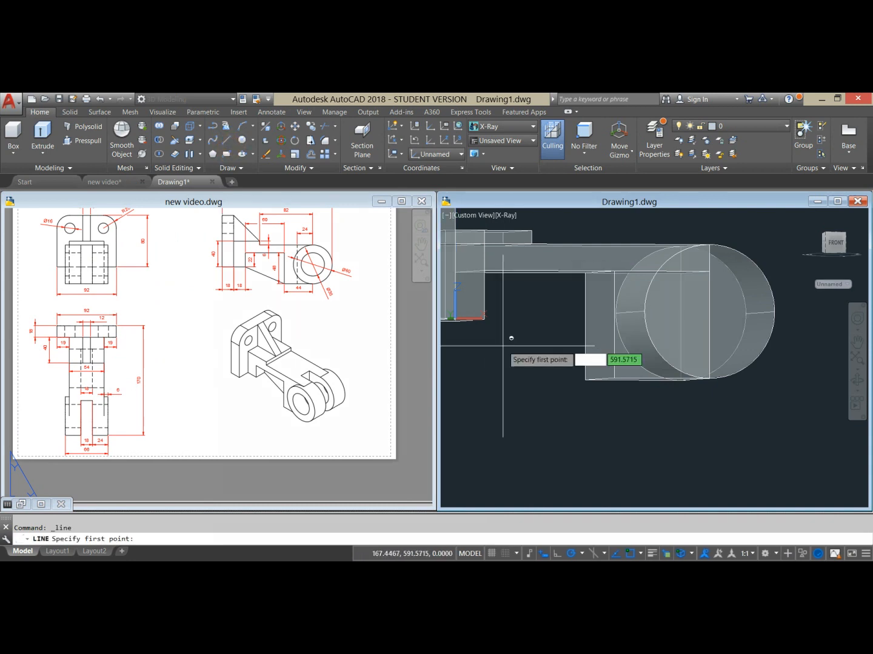
left_click(602, 382)
mouse_move(525, 349)
middle_mouse_down("shift")
mouse_move(494, 356)
mouse_move(522, 356)
middle_mouse_up("shift")
middle_click_drag(523, 357, 493, 358)
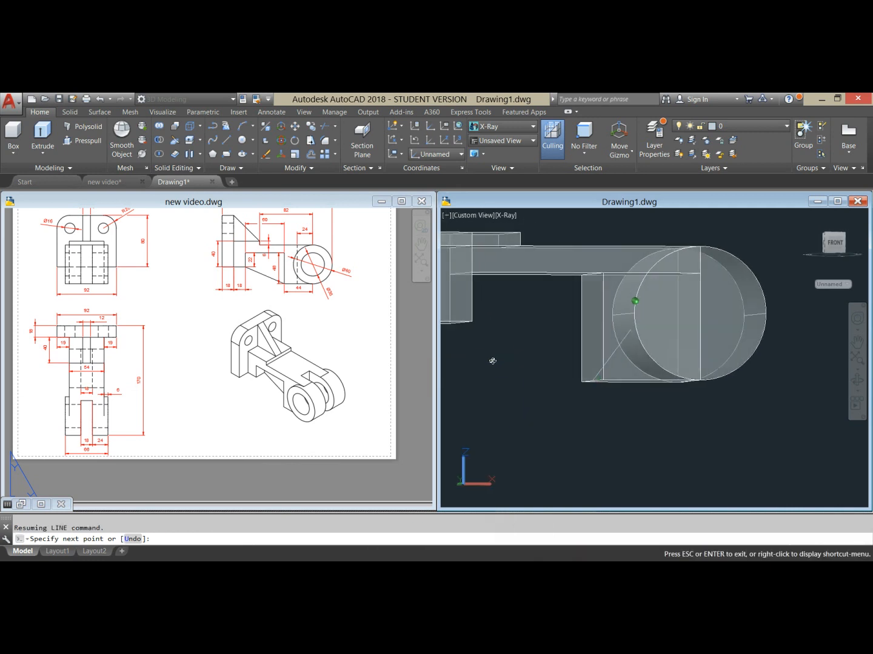
scroll(609, 312, "up", 3)
middle_click_drag(616, 312, 575, 321, "shift")
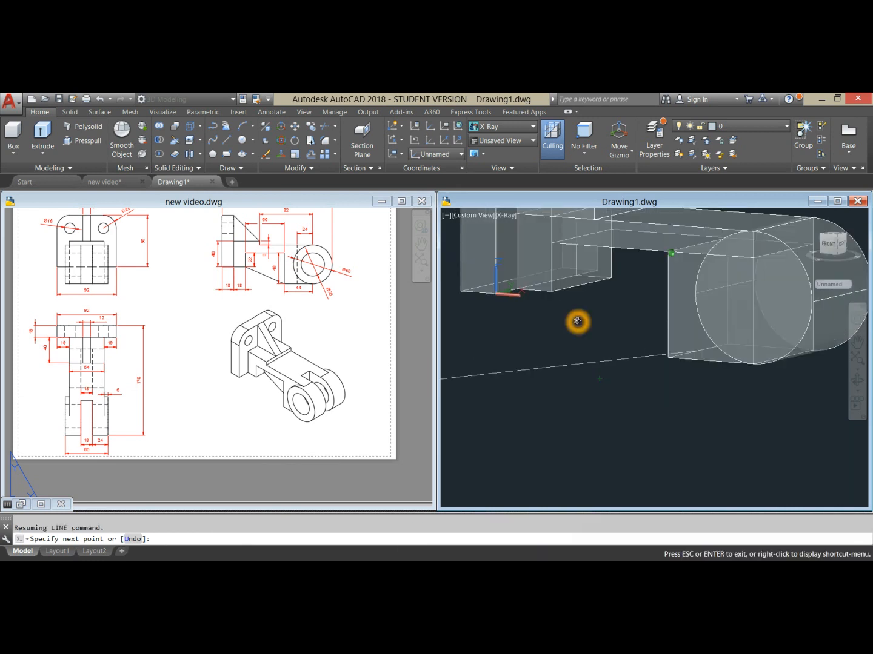
scroll(582, 287, "up", 3)
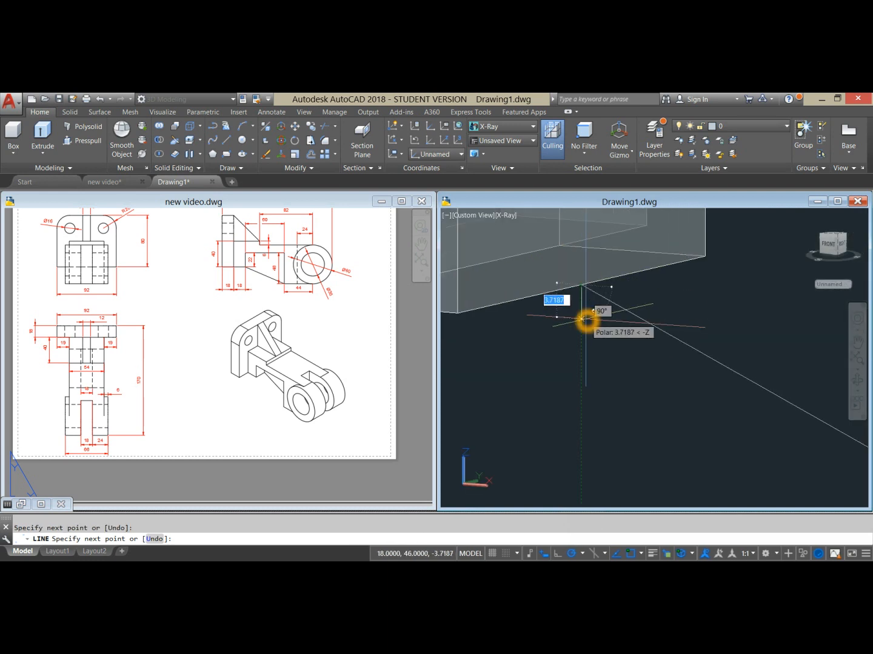
scroll(585, 317, "down", 3)
scroll(585, 285, "up", 3)
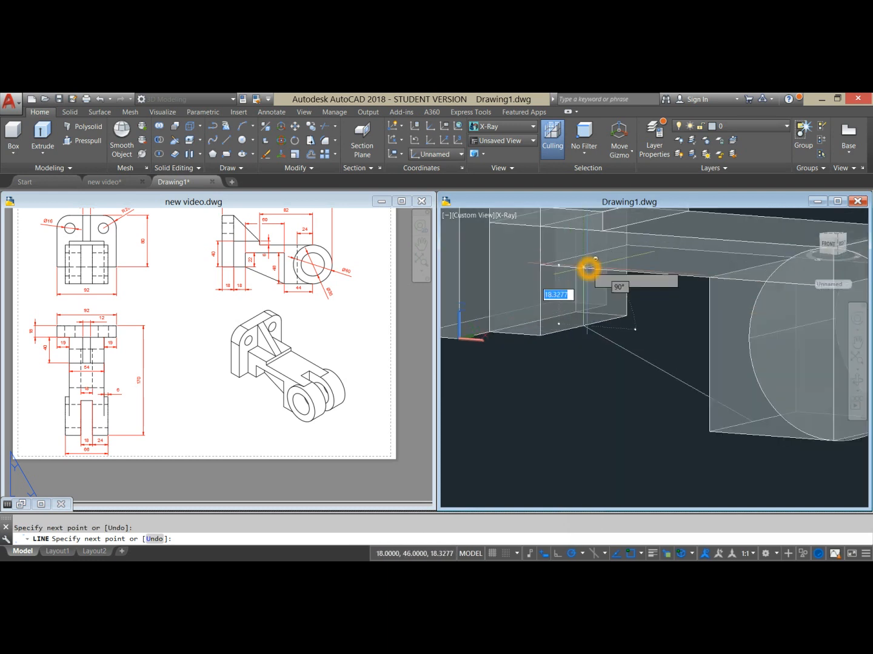
Step: Close the rib outline with lines up to the arm's underside, along it to the 44 x 48 block, and down to the starting midpoint
left_click(585, 256)
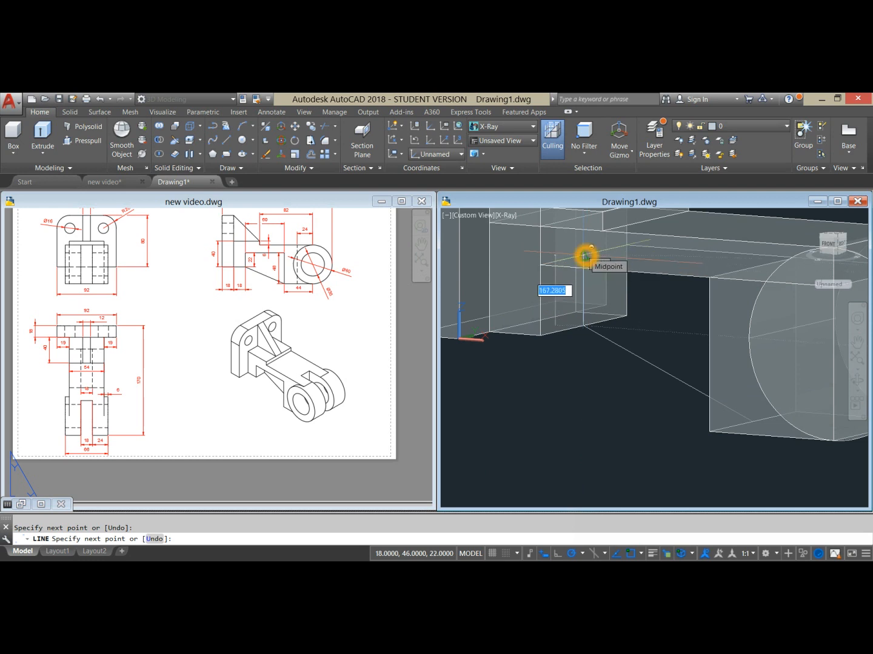
scroll(585, 256, "up", 3)
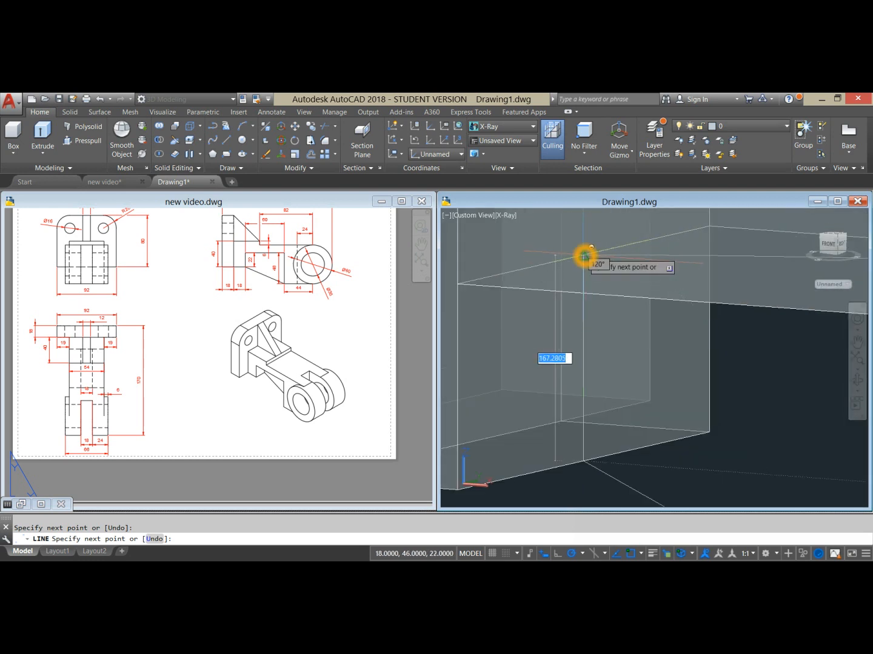
scroll(606, 296, "up", 3)
left_click(603, 327)
middle_click_drag(604, 327, 653, 311, "shift")
left_click(800, 289)
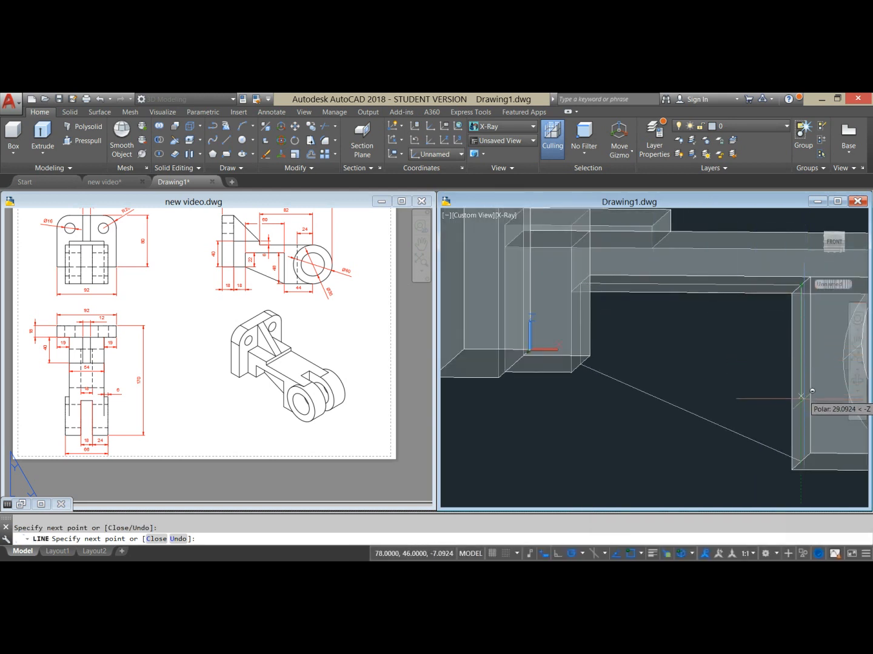
left_click(800, 463)
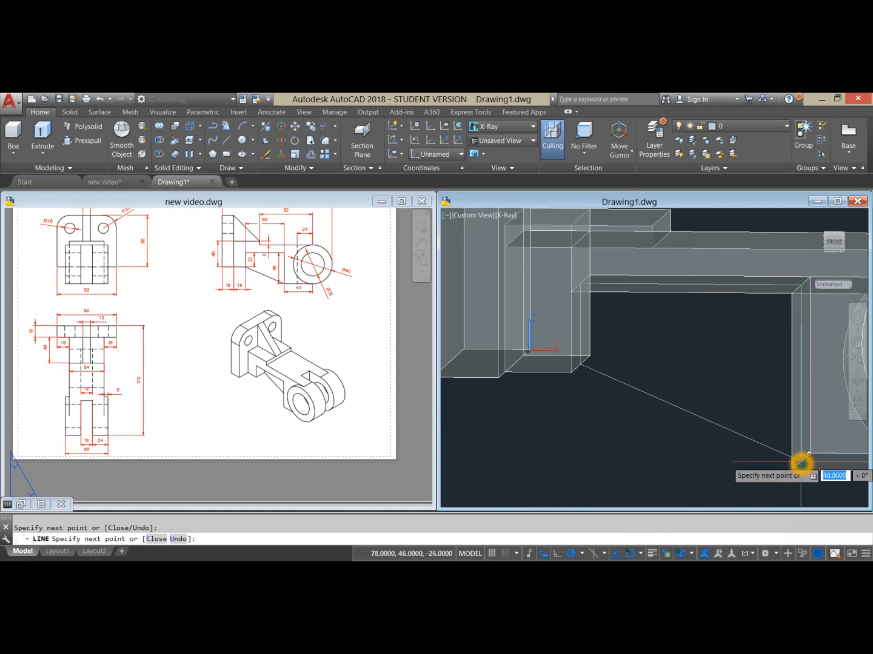
right_click(793, 355)
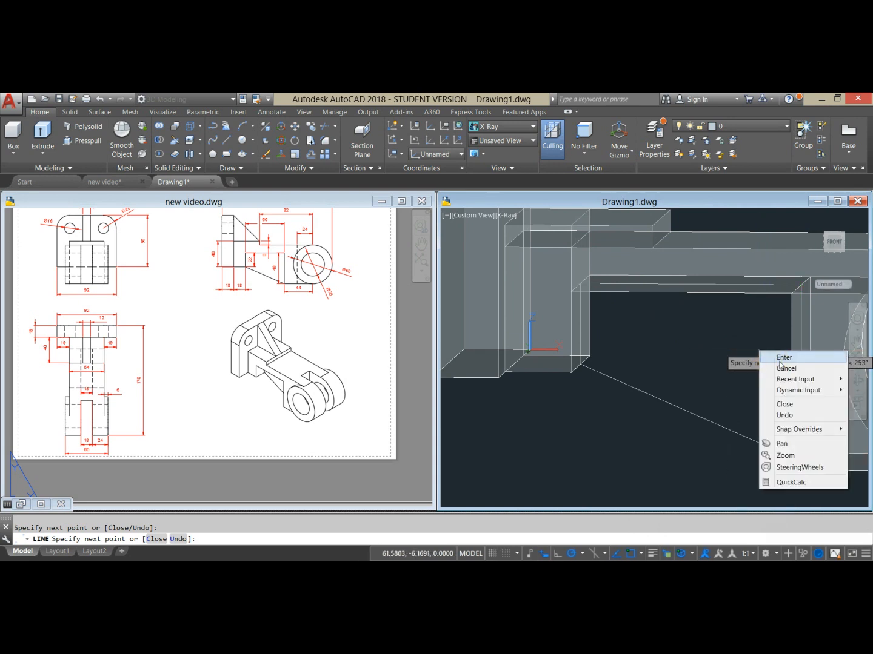
left_click(780, 365)
Step: Finish the line and join the four rib outline lines under the arm into one closed polyline
mouse_move(746, 352)
middle_mouse_down("shift")
mouse_move(735, 364)
mouse_move(713, 349)
mouse_move(731, 354)
middle_mouse_up("shift")
left_click(730, 350)
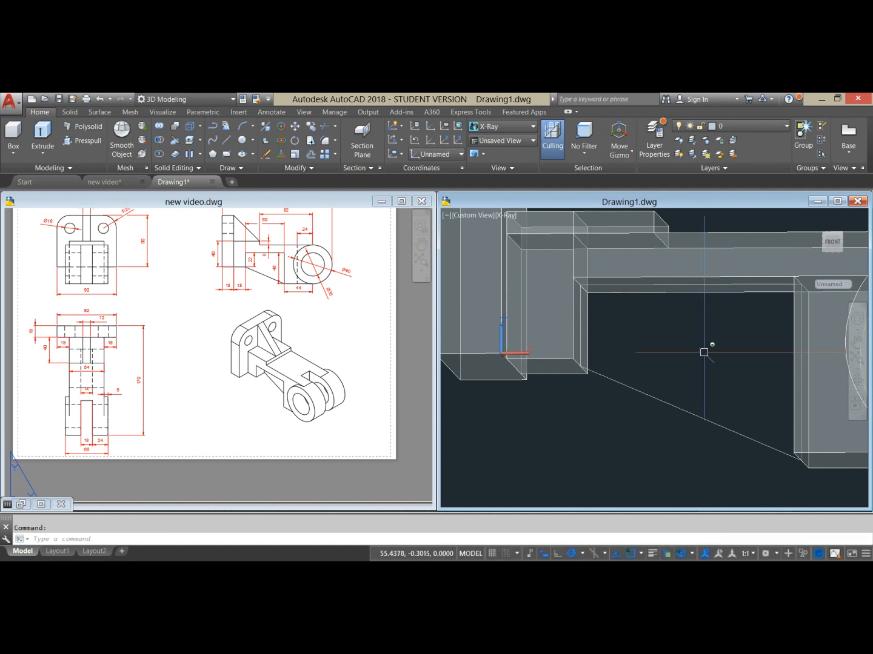
key("Return")
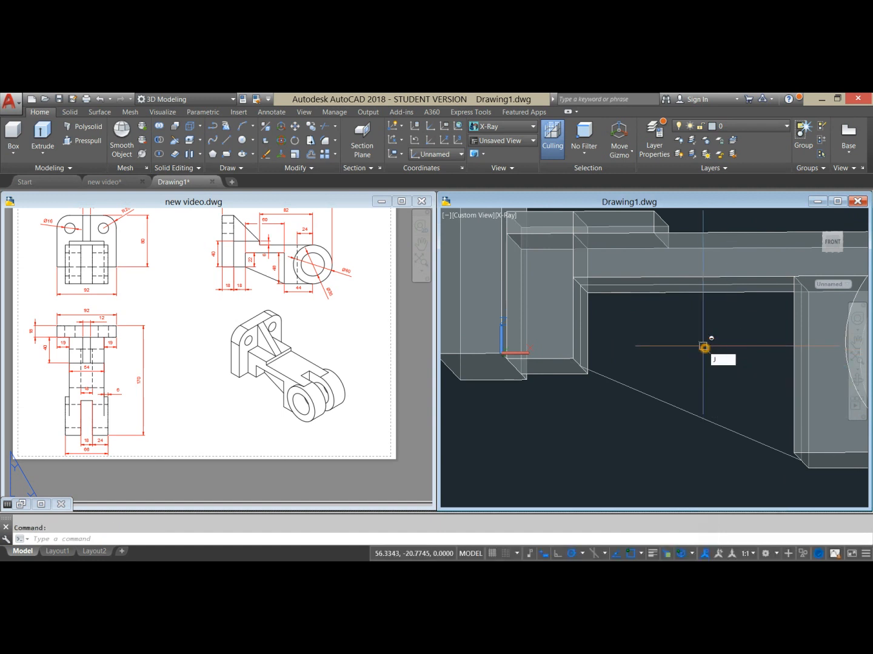
left_click(707, 427)
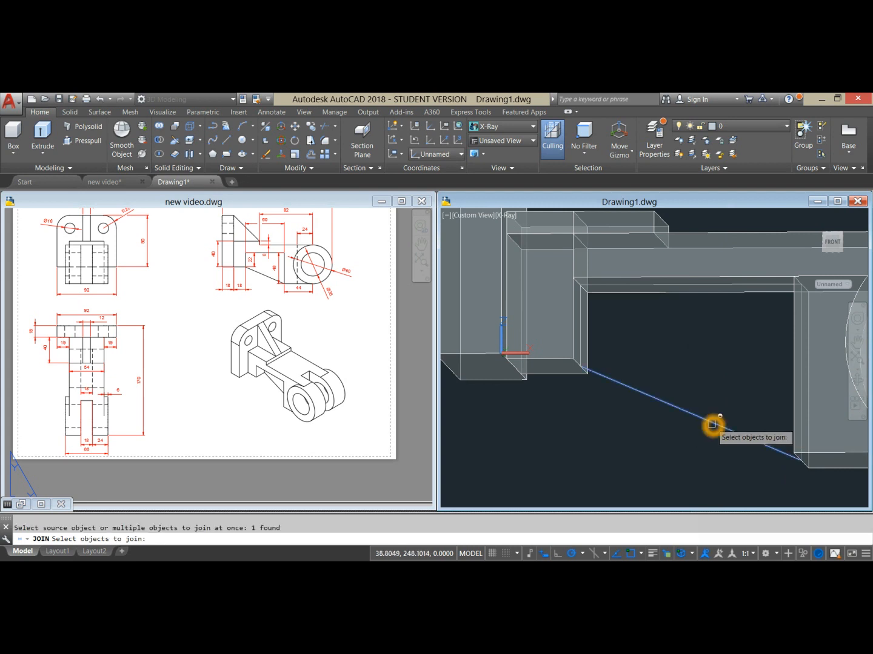
left_click(583, 335)
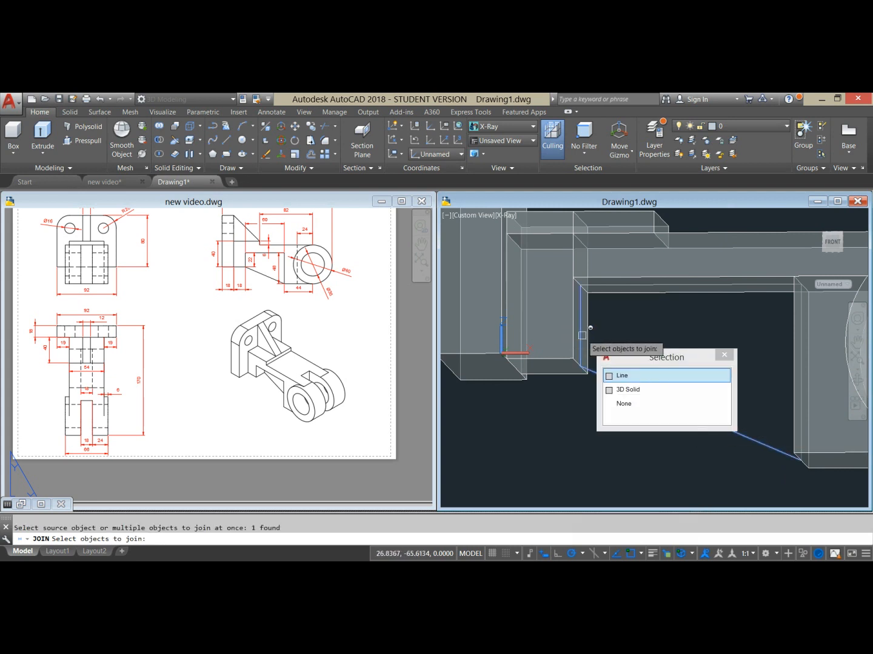
left_click(632, 378)
left_click(648, 283)
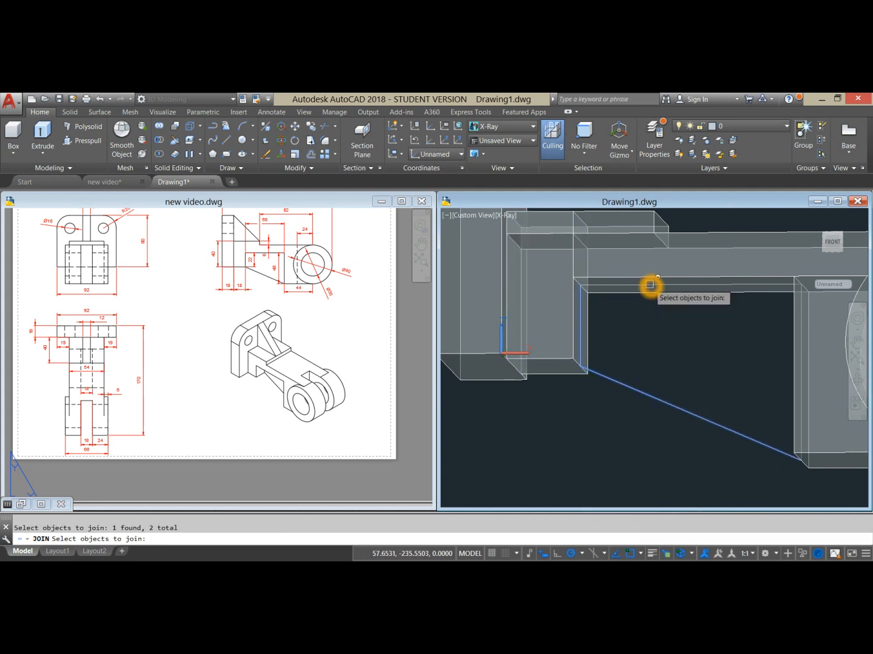
left_click(709, 348)
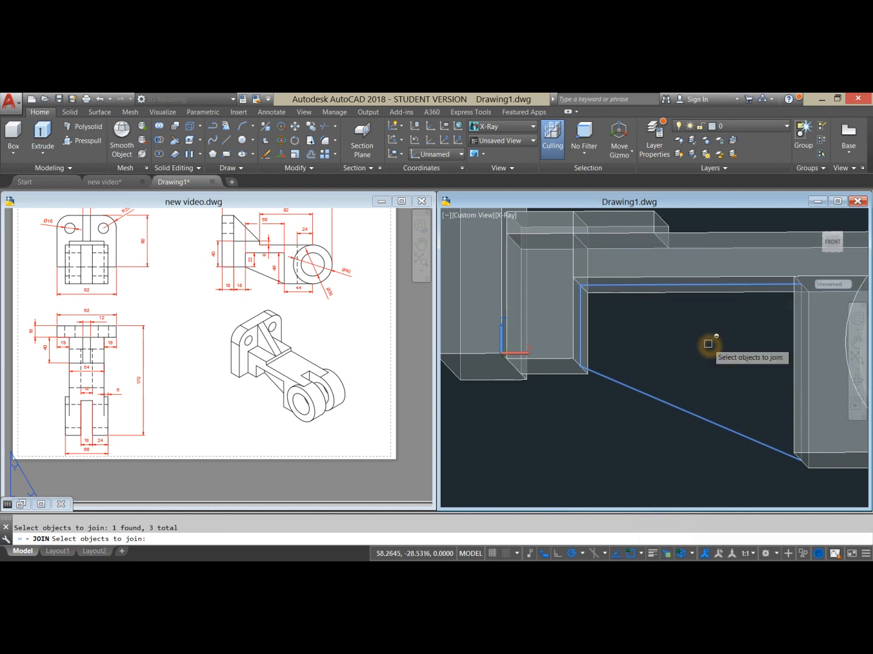
middle_click_drag(692, 360, 755, 364, "shift")
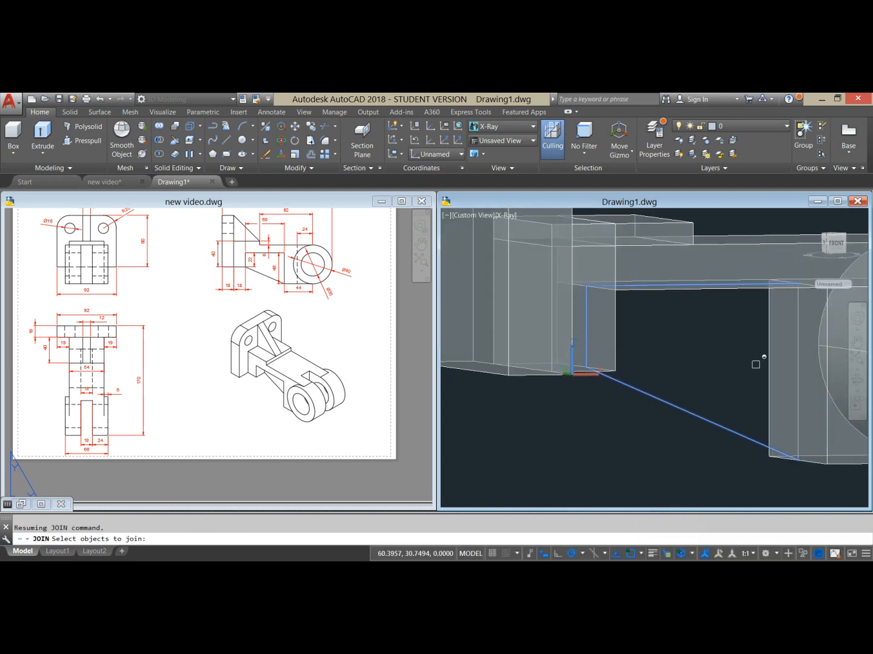
left_click(799, 345)
left_click(786, 388)
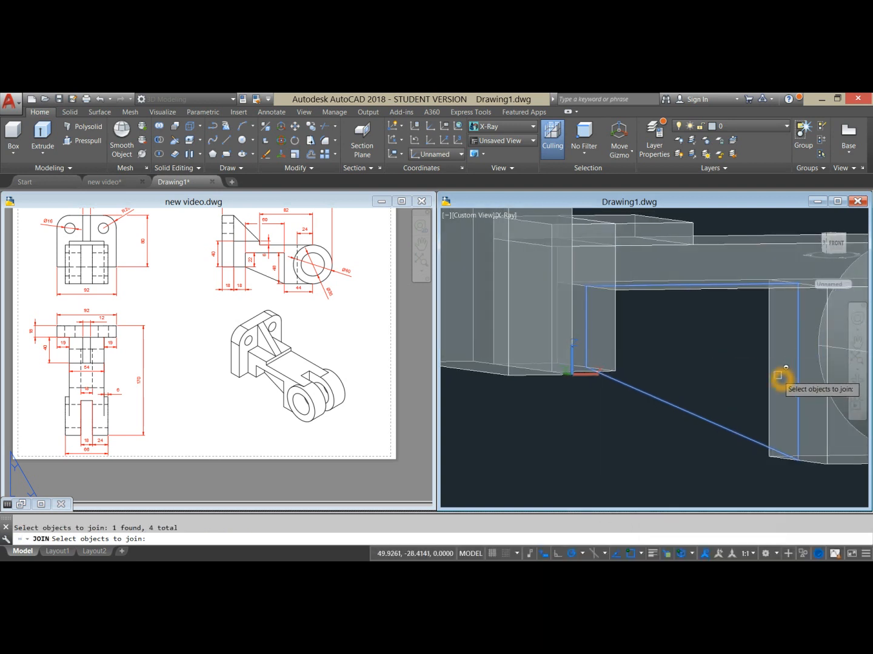
key("Return")
left_click(669, 398)
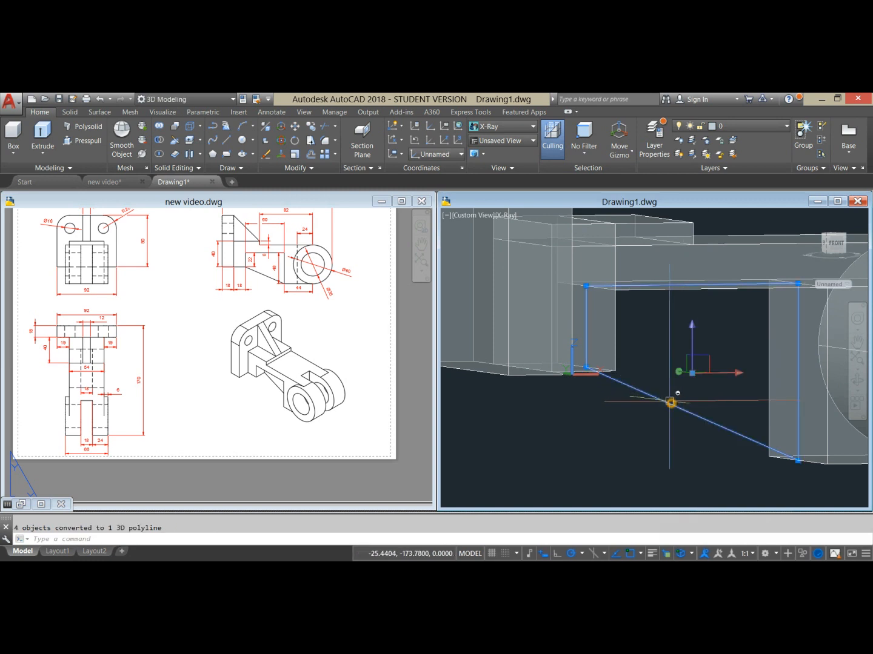
scroll(667, 397, "down", 3)
key("Escape")
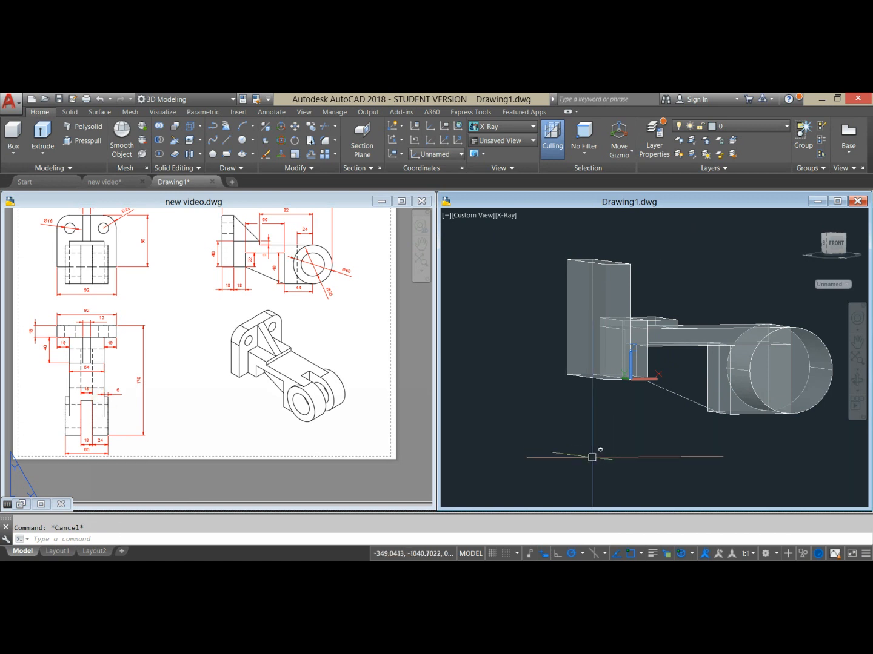
Step: Extrude the joined rib outline 9 from the arm's centre plane toward the front side
middle_click_drag(664, 410, 592, 416, "shift")
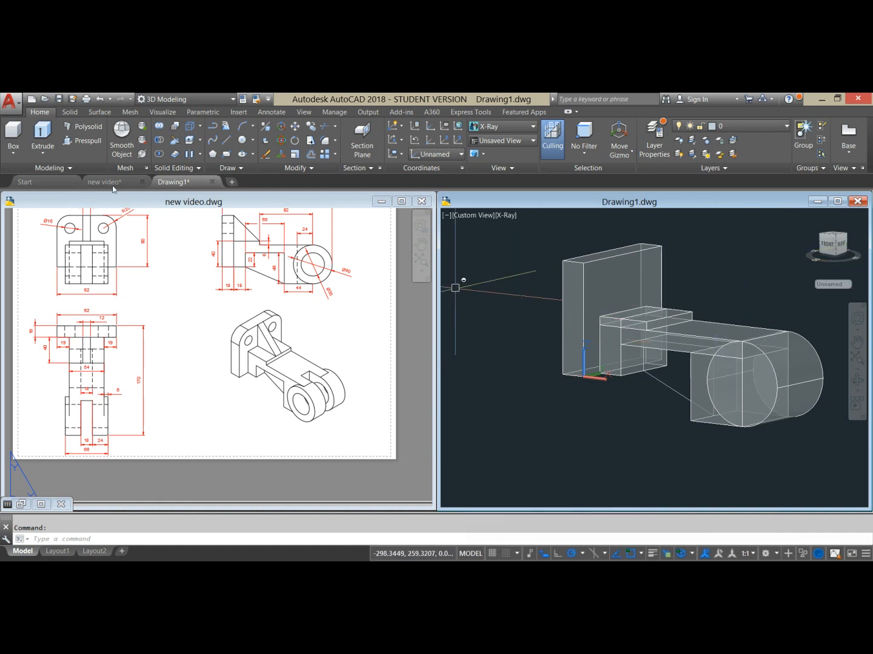
left_click(53, 138)
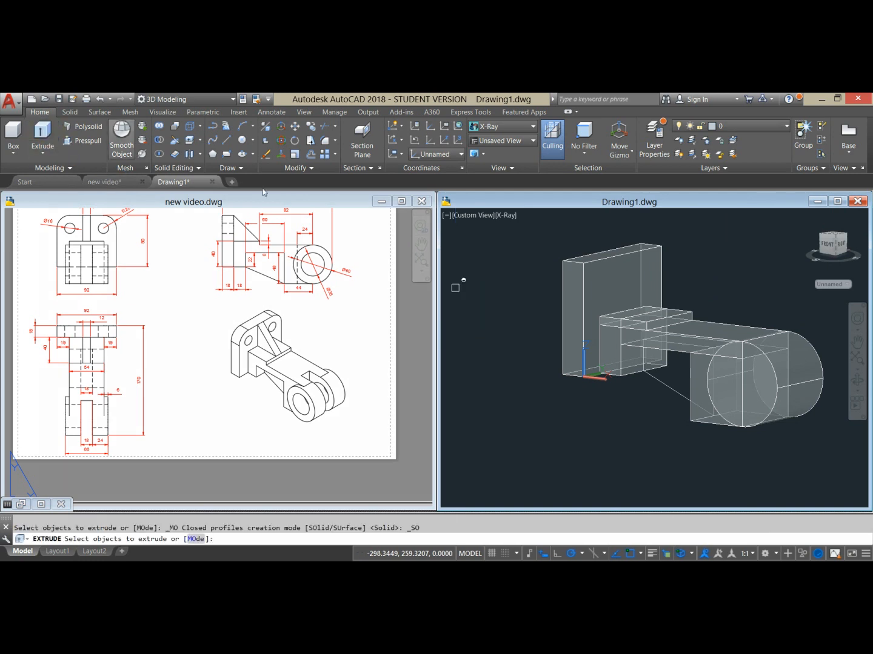
left_click(562, 402)
right_click(548, 404)
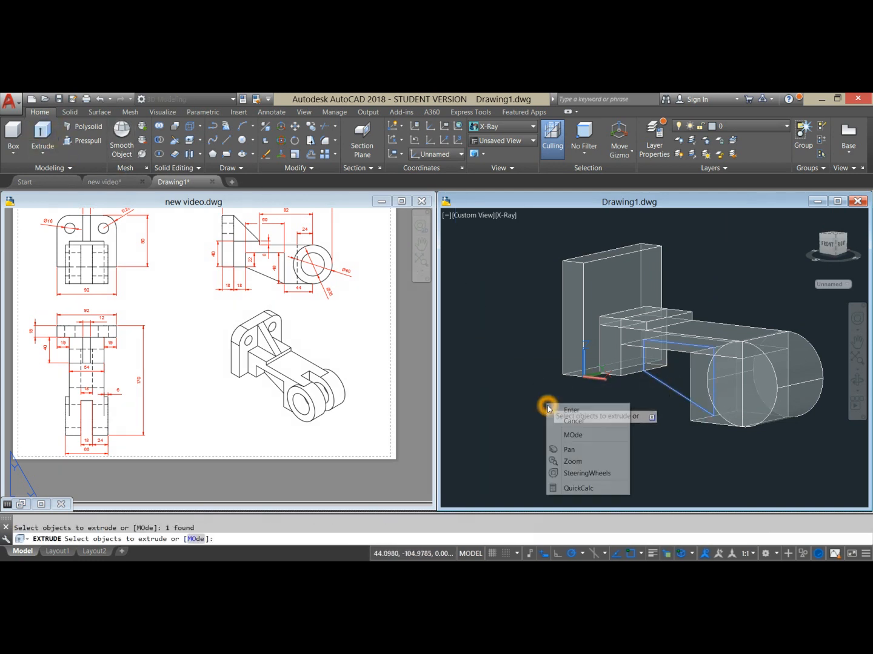
left_click(559, 412)
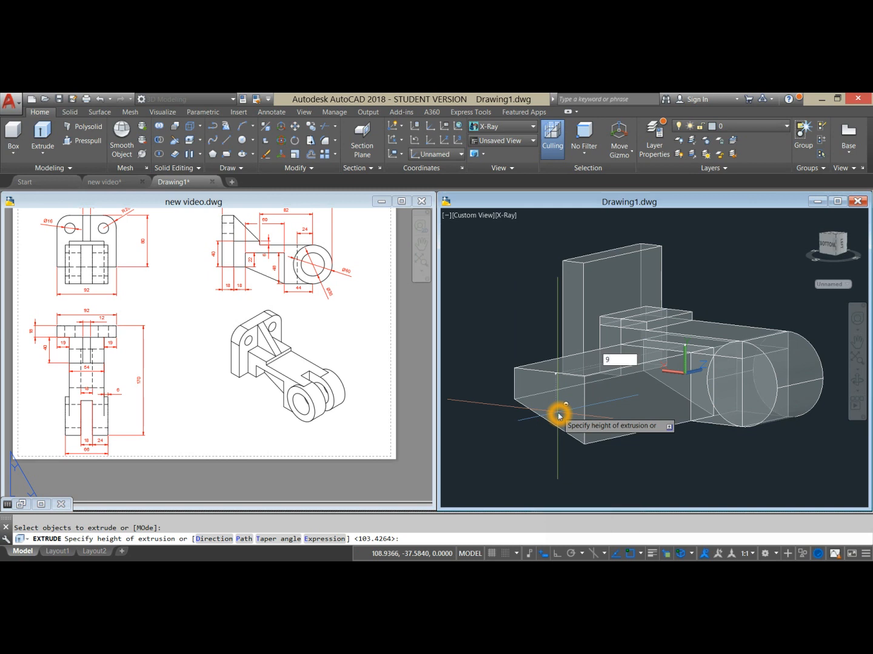
type("9")
key("Return")
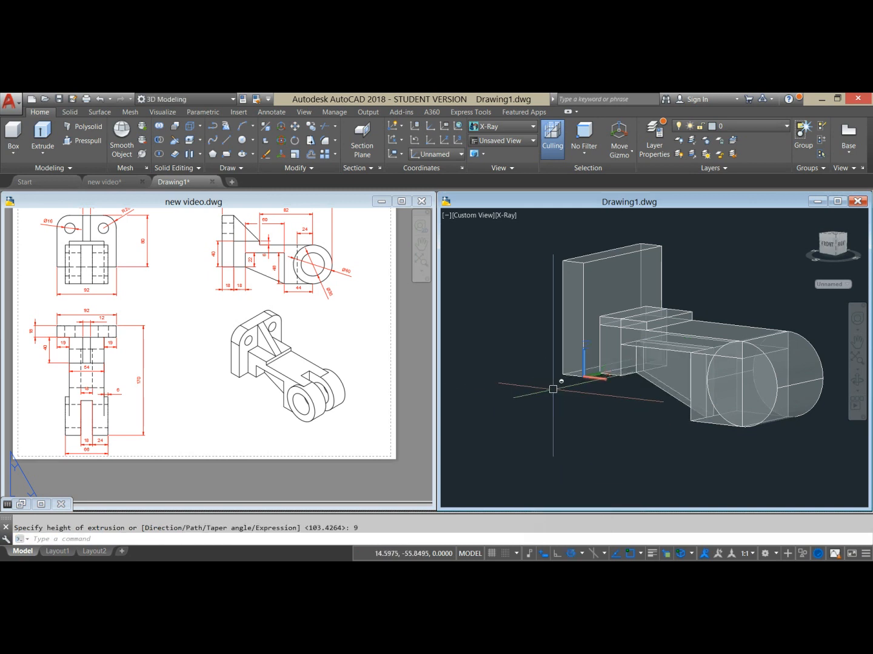
Step: Presspull the rib's opposite, centre-plane face outward by 9 to make the rib symmetrical under the arm
middle_click_drag(552, 384, 455, 380, "shift")
middle_click_drag(550, 413, 488, 356, "shift")
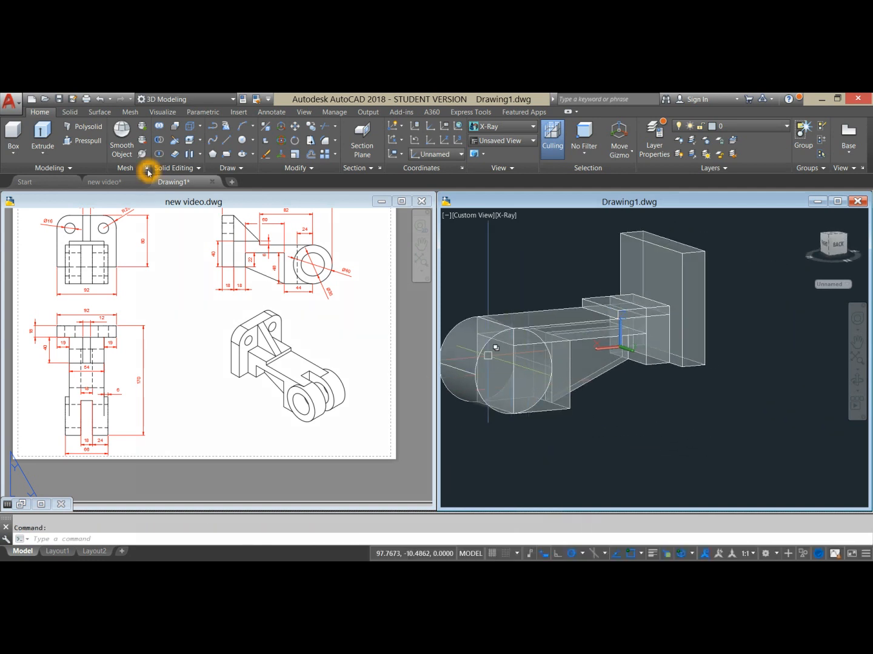
left_click(94, 145)
left_click(603, 361)
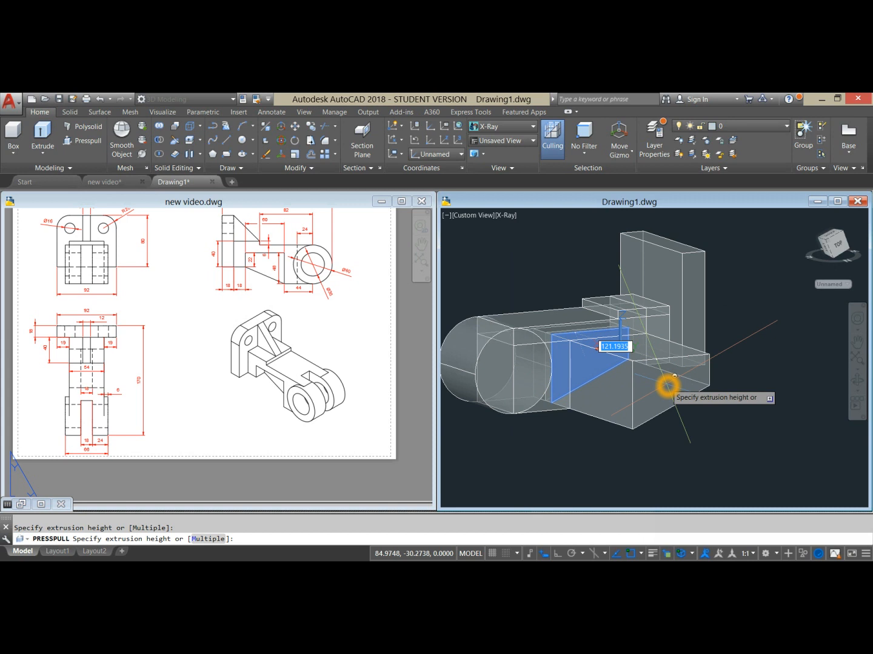
type("9")
key("Return")
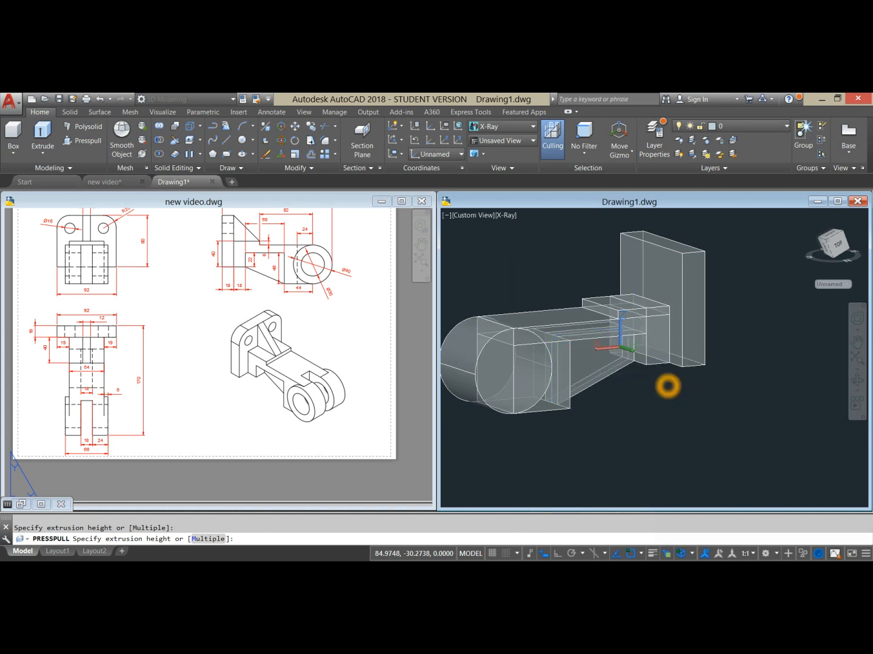
key("Return")
Step: Compare the model with the reference drawing and examine the top view for the round end's overhang beyond the arm's sides
middle_click_drag(668, 389, 804, 403, "shift")
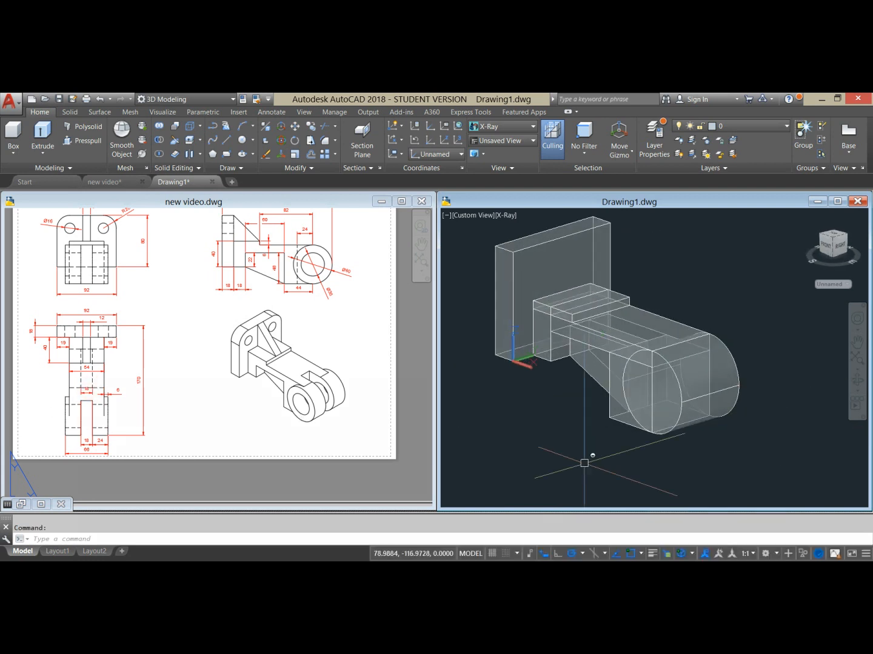
left_click(581, 424)
middle_click_drag(590, 415, 571, 384)
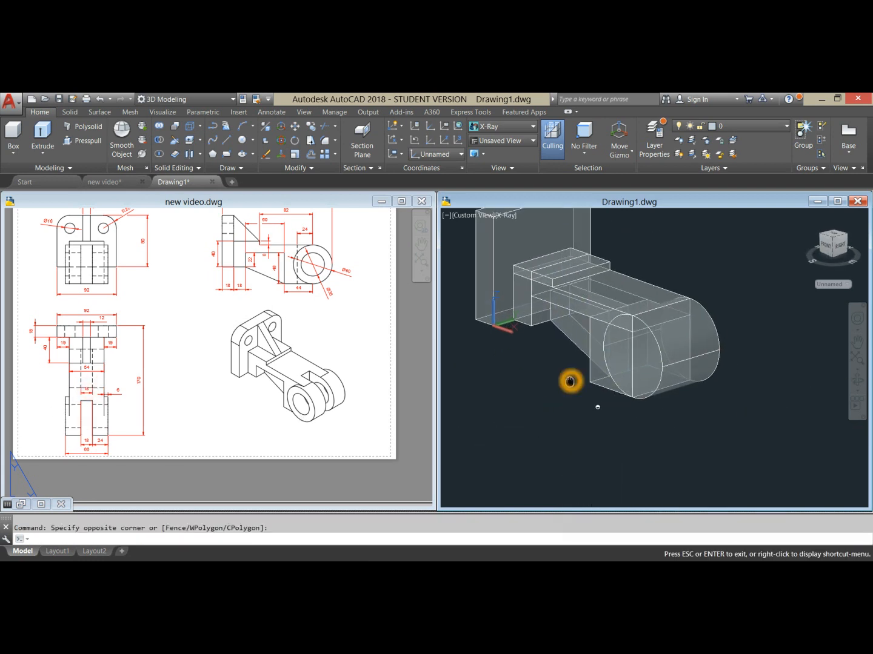
scroll(569, 382, "down", 2)
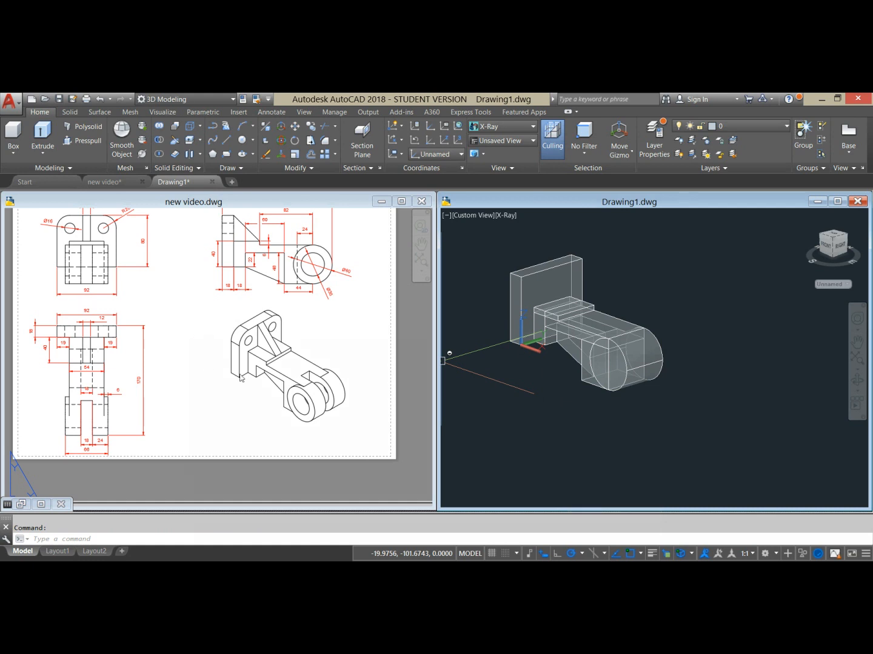
middle_click_drag(672, 318, 630, 339, "shift")
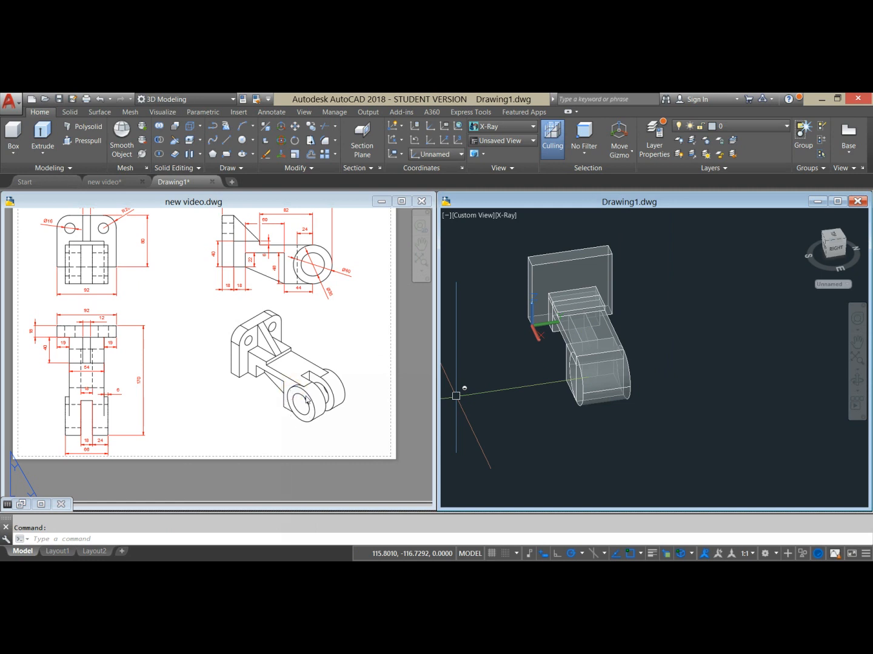
left_click(580, 370)
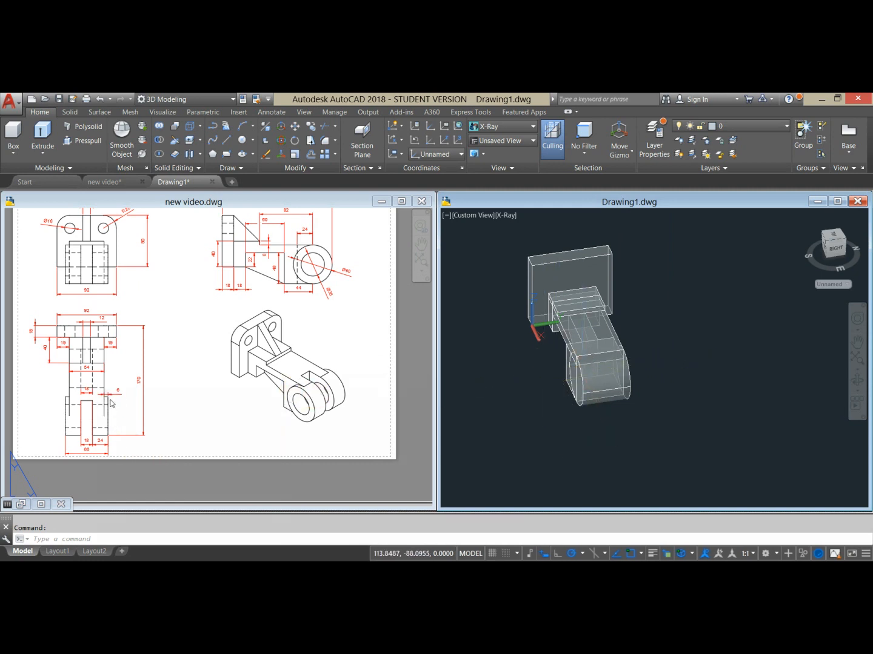
left_click(135, 412)
scroll(108, 397, "up", 5)
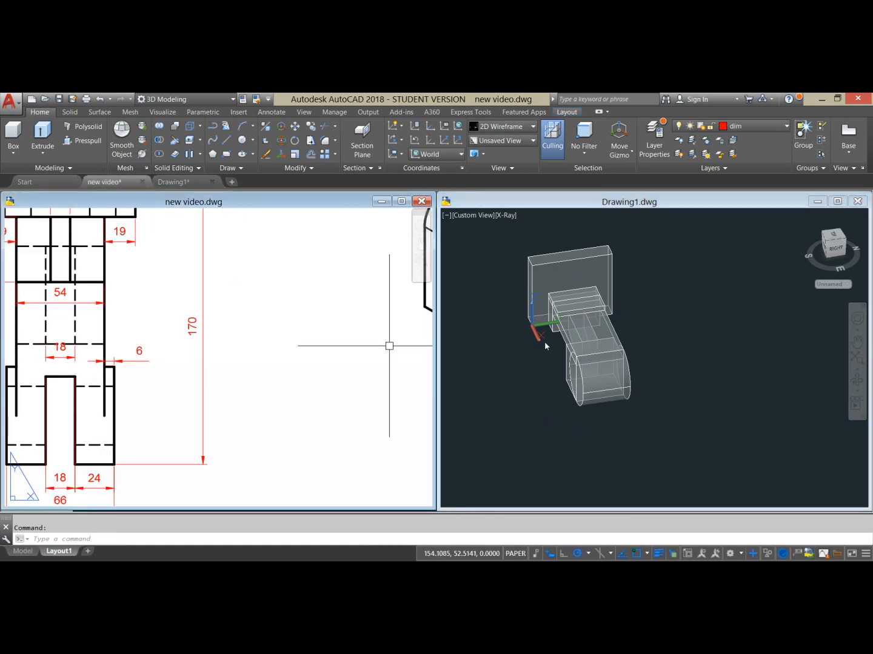
left_click(306, 397)
middle_click_drag(306, 393, 249, 407)
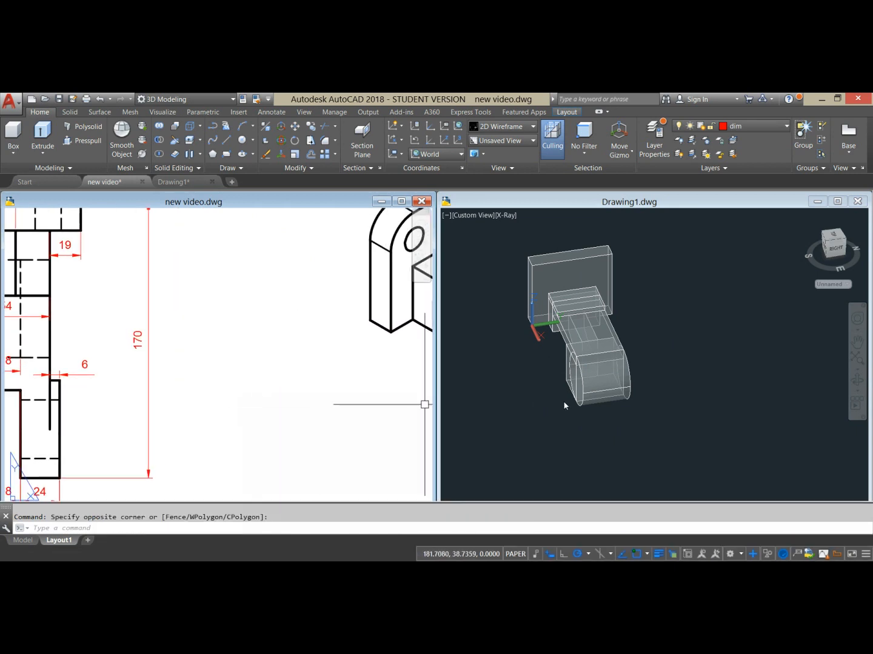
Step: Isolate the cylinder at the arm's end from the other solids in the 3D model
left_click(570, 400)
left_click(583, 376)
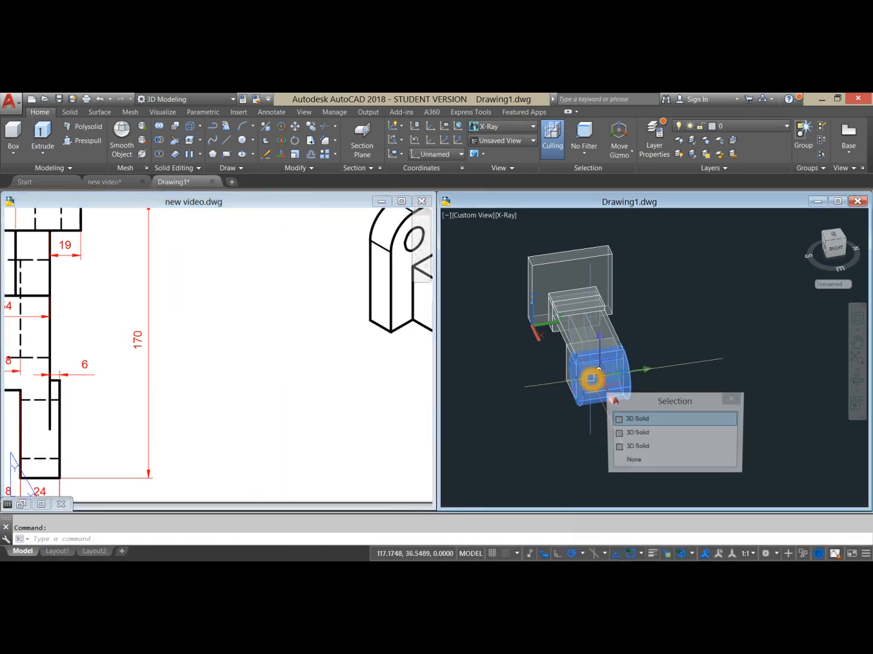
right_click(652, 270)
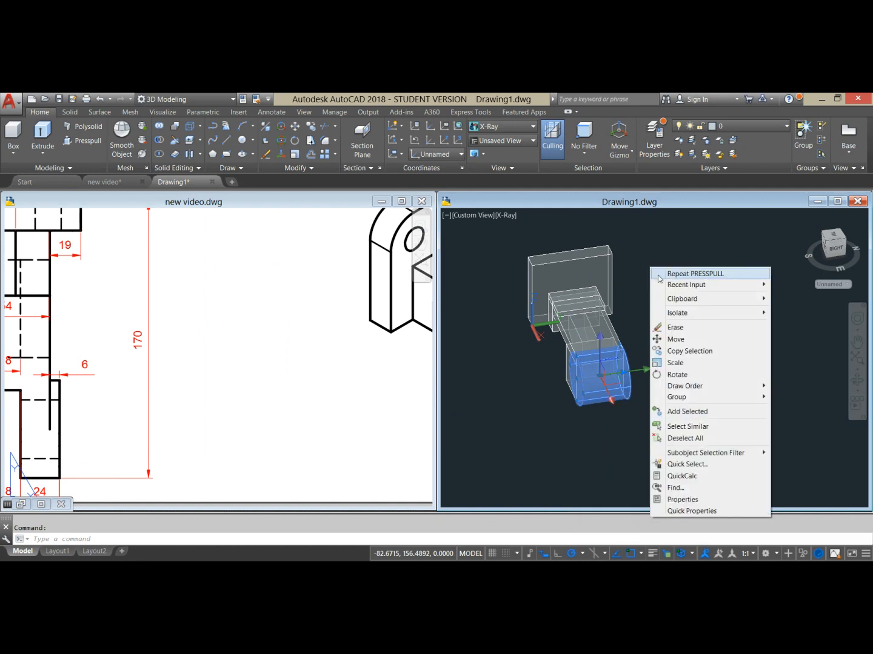
mouse_move(740, 313)
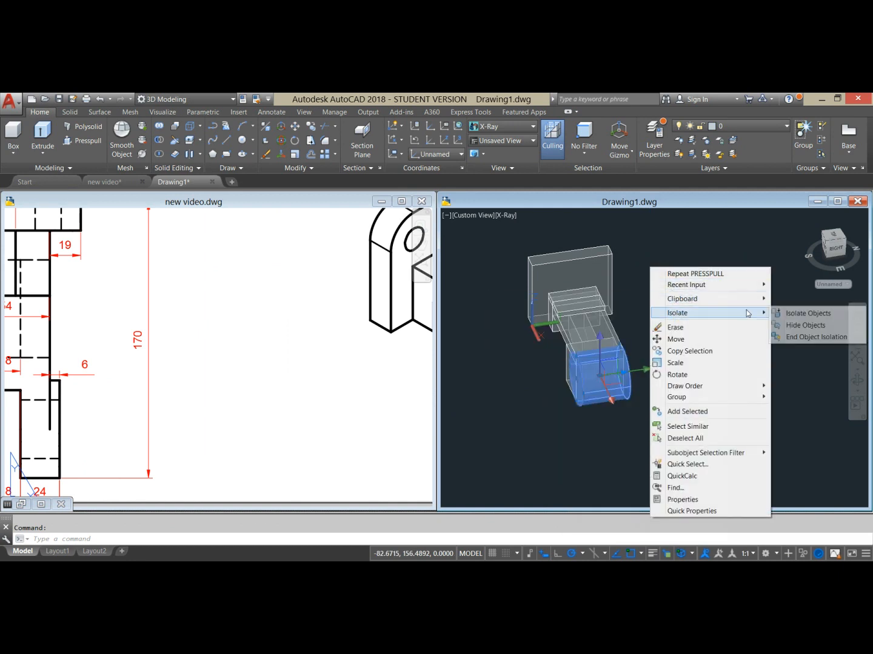
left_click(791, 314)
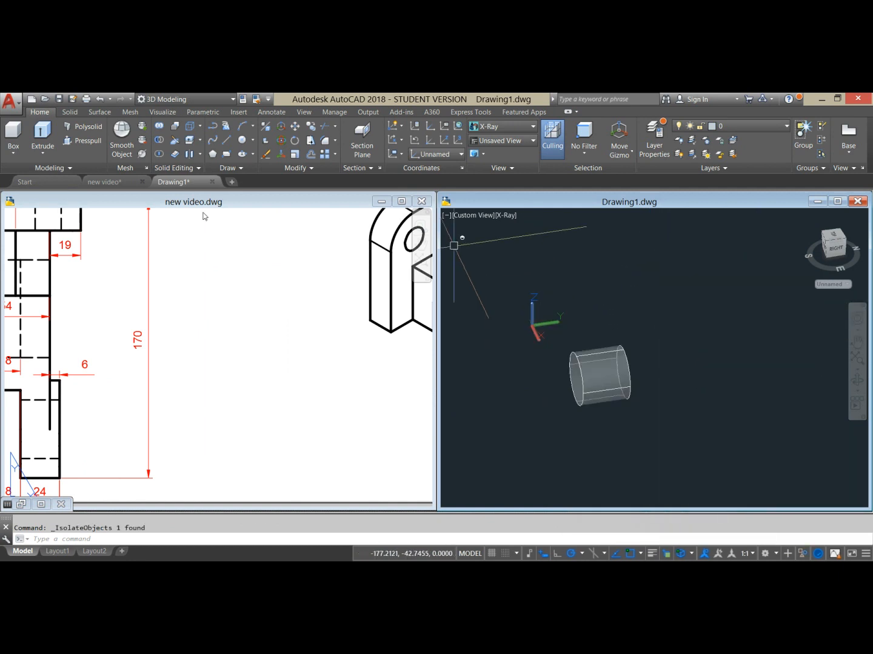
Step: Presspull both circular end faces of the isolated cylinder outward by 6 each
left_click(91, 142)
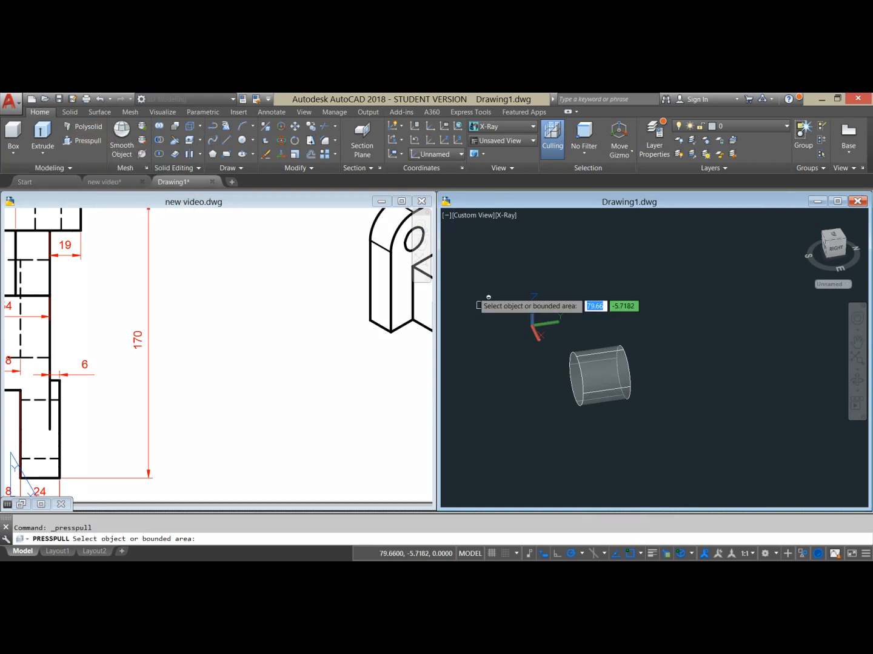
left_click(575, 383)
left_click(576, 384)
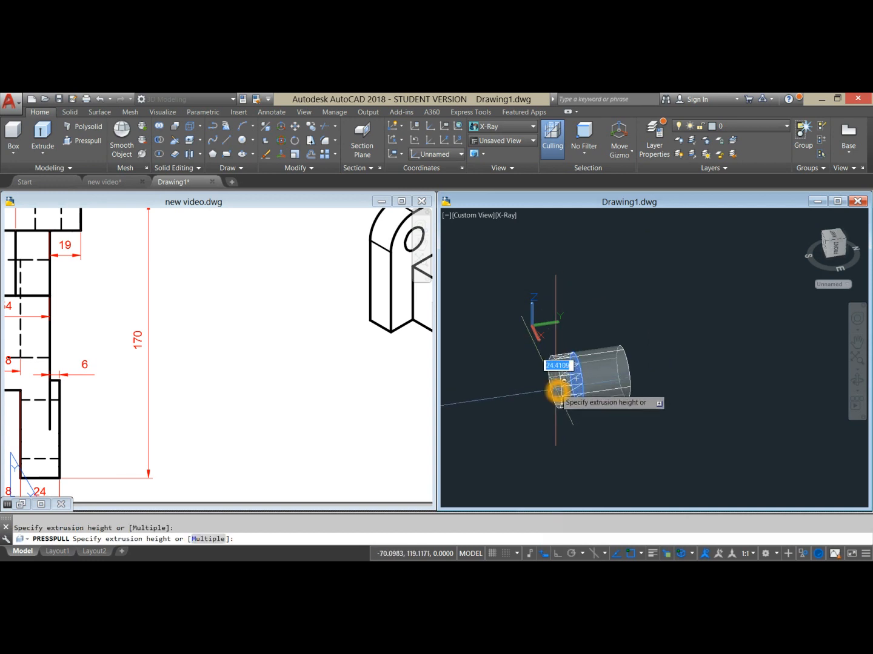
type("6")
left_click(557, 393)
middle_click_drag(652, 375, 620, 386, "shift")
left_click(624, 380)
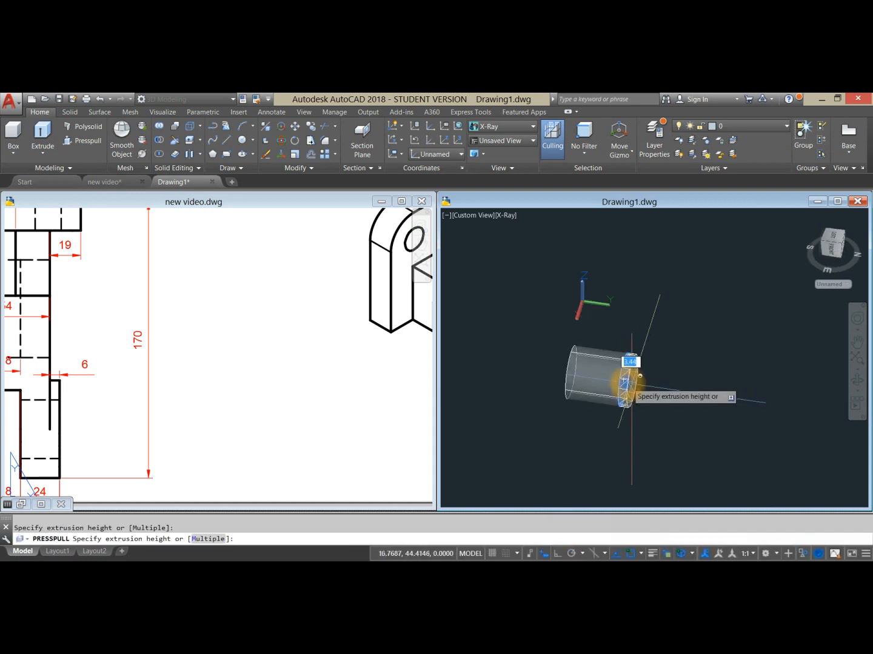
type("6")
left_click(670, 387)
right_click(616, 288)
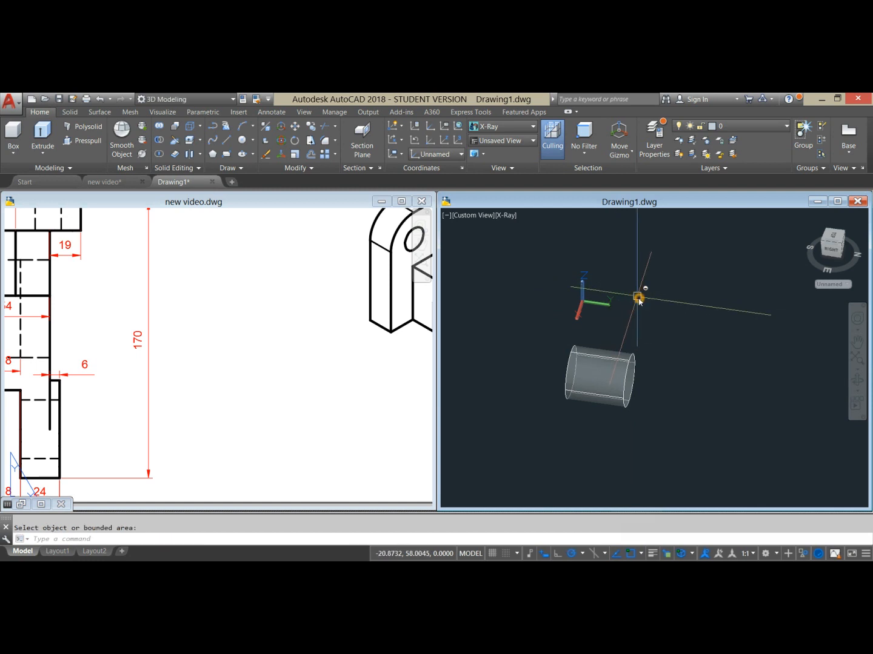
Step: End the object isolation to show all the bracket's solids again
right_click(637, 295)
mouse_move(670, 343)
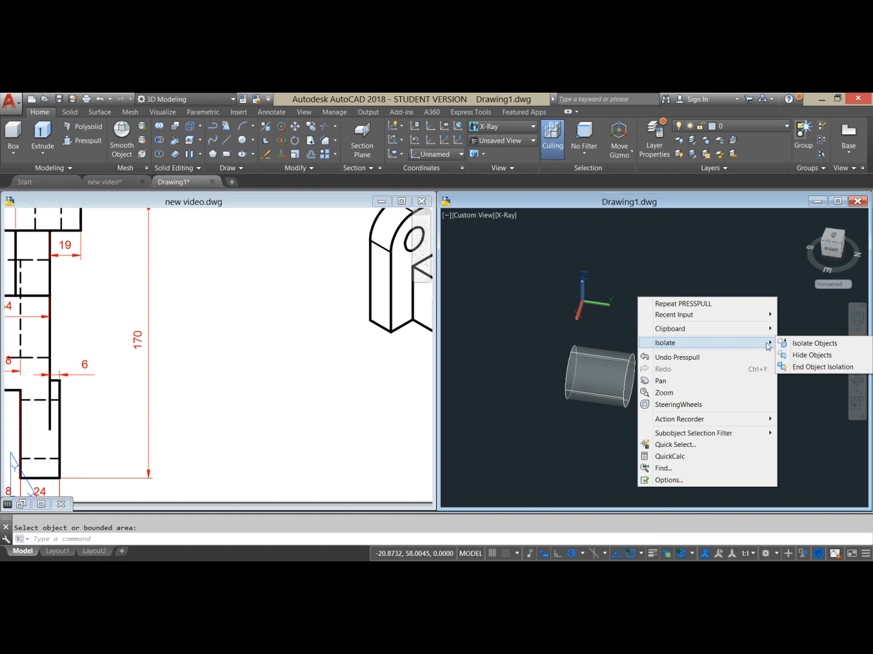
left_click(810, 374)
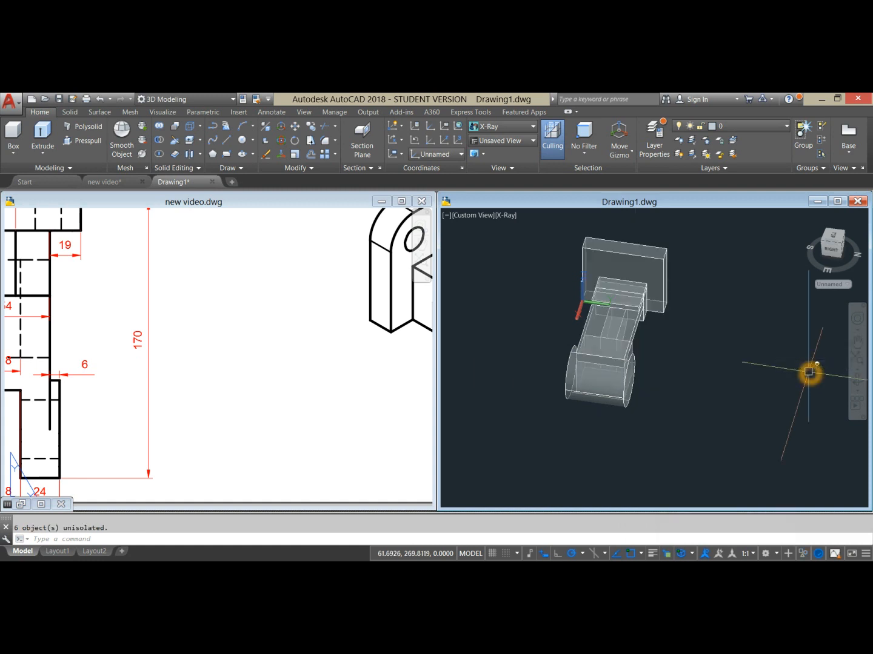
Step: Compare the round end of the 3D model with the isometric view in the reference drawing
middle_click_drag(624, 432, 685, 405, "shift")
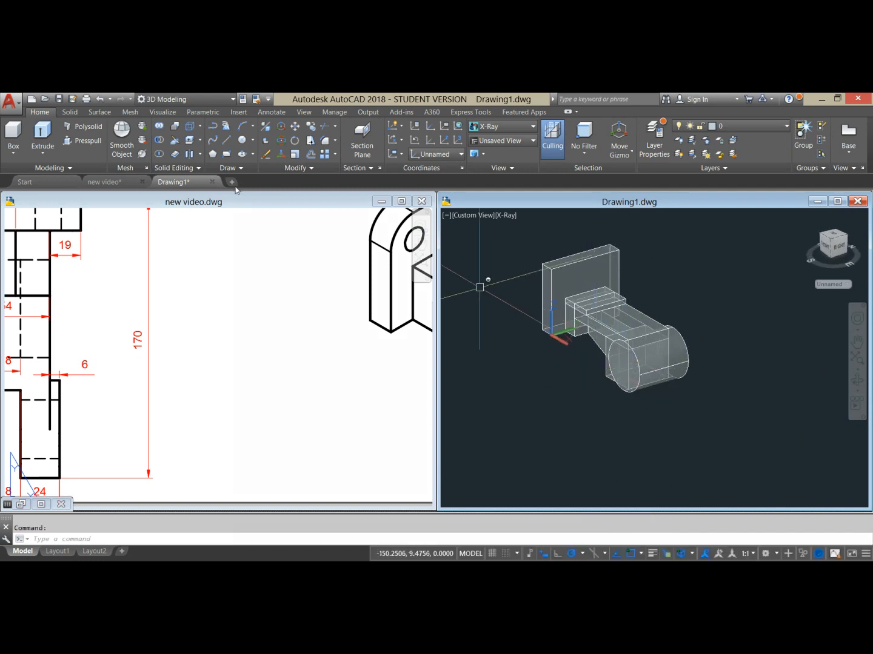
left_click(279, 351)
scroll(278, 346, "down", 2)
middle_click_drag(278, 347, 171, 371)
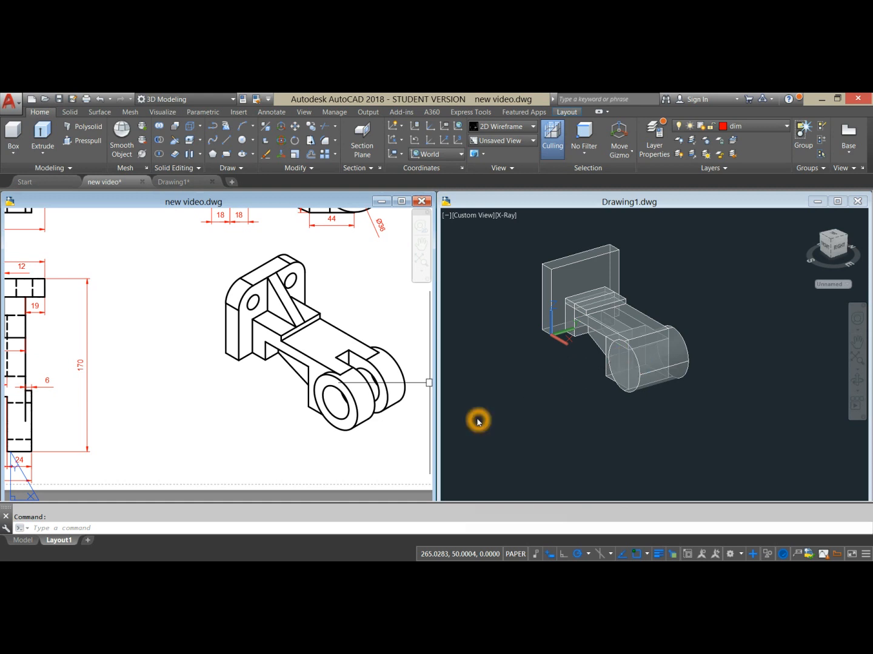
left_click(633, 555)
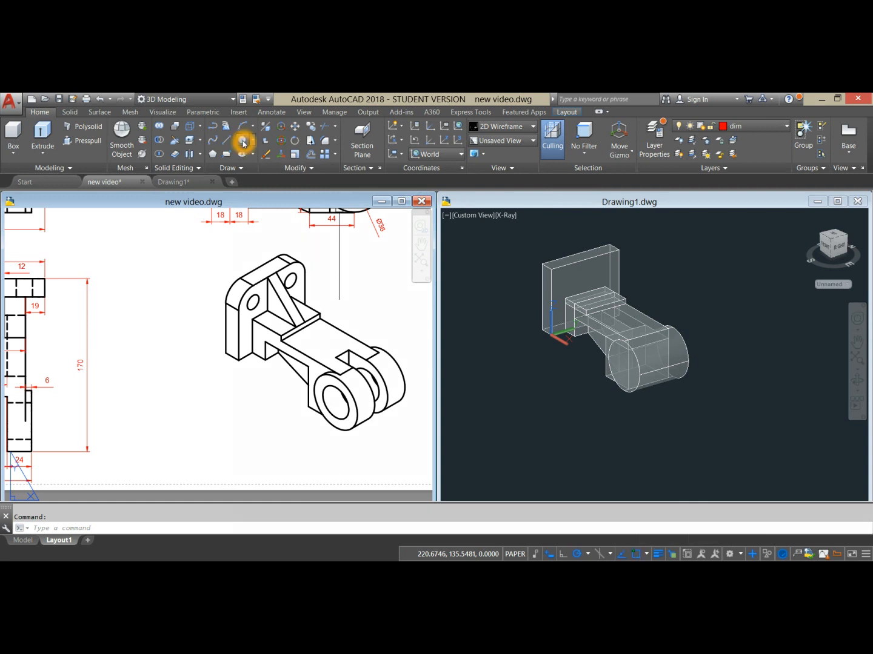
left_click(243, 141)
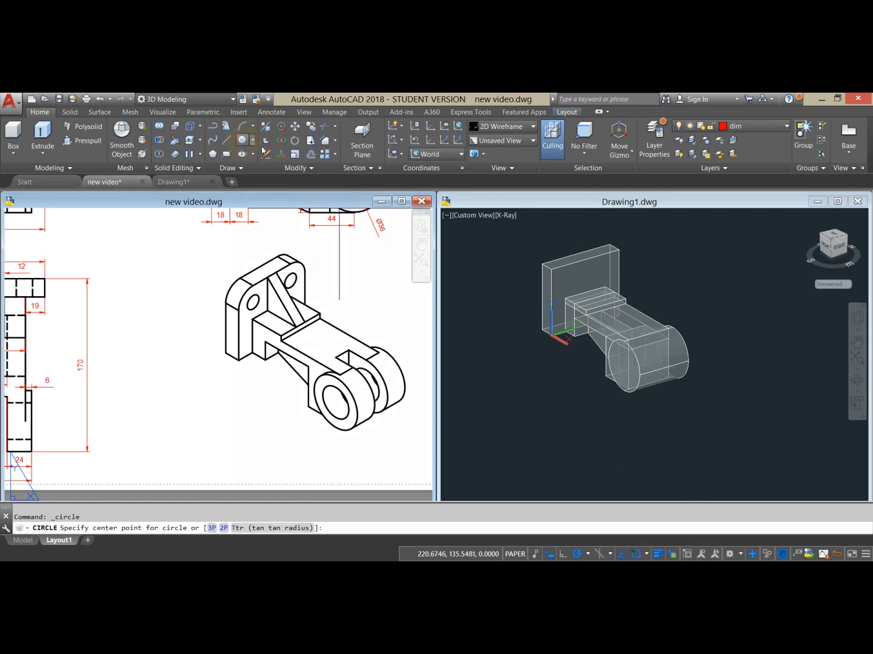
left_click(479, 264)
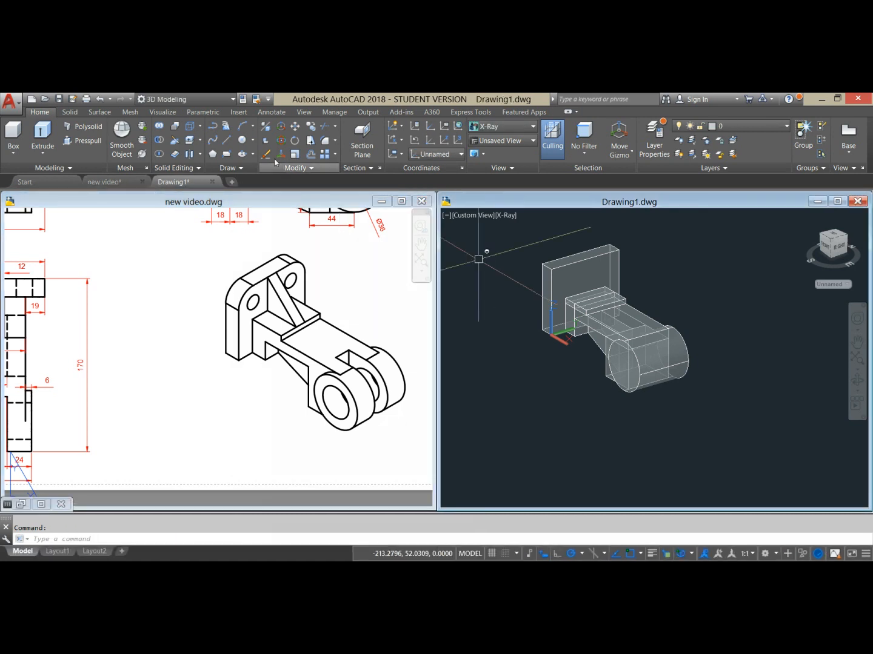
Step: Draw a 36 diameter circle on the round end's near circular face, centred on that face
left_click(244, 145)
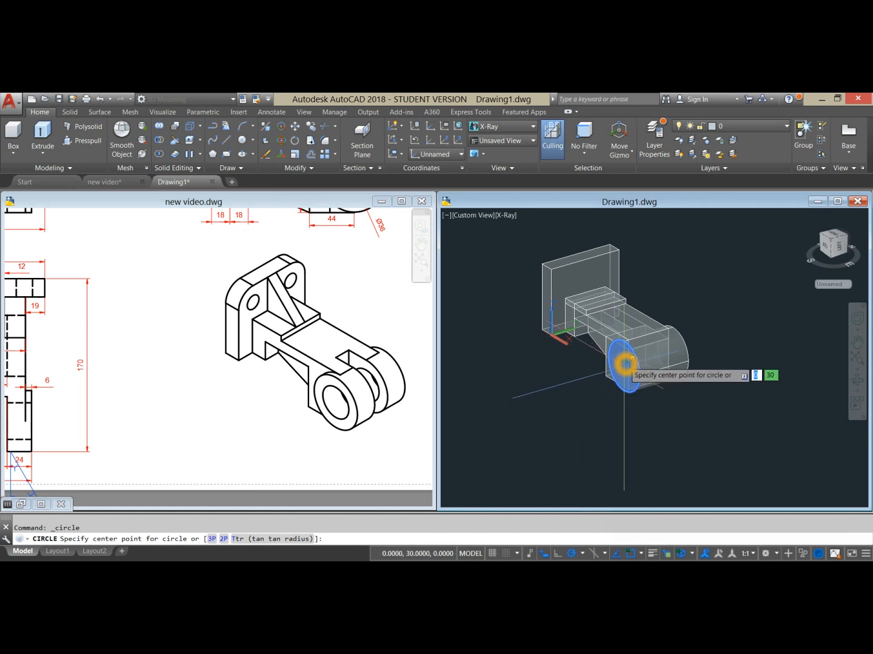
scroll(623, 367, "up", 5)
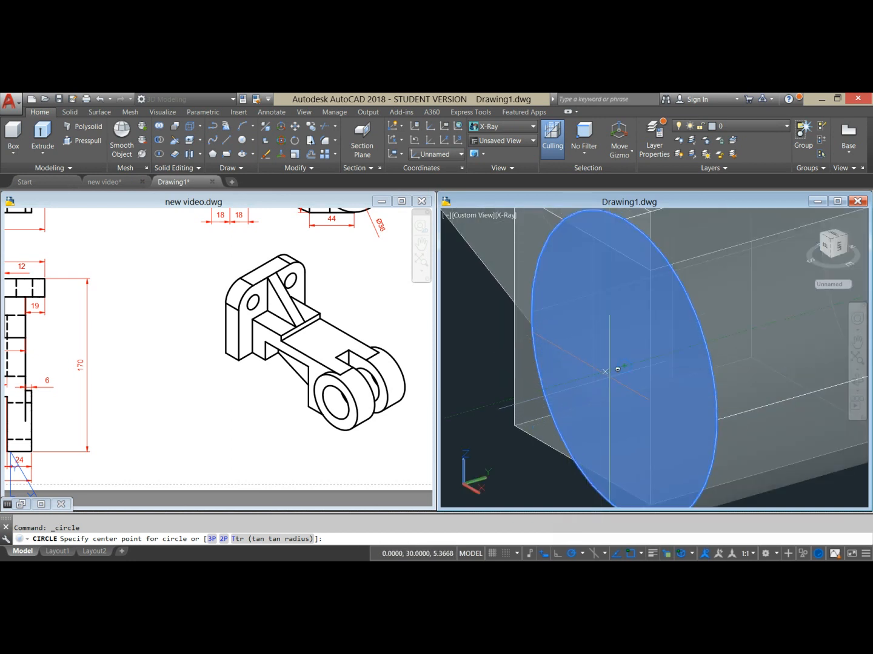
scroll(626, 367, "up", 3)
scroll(626, 367, "down", 5)
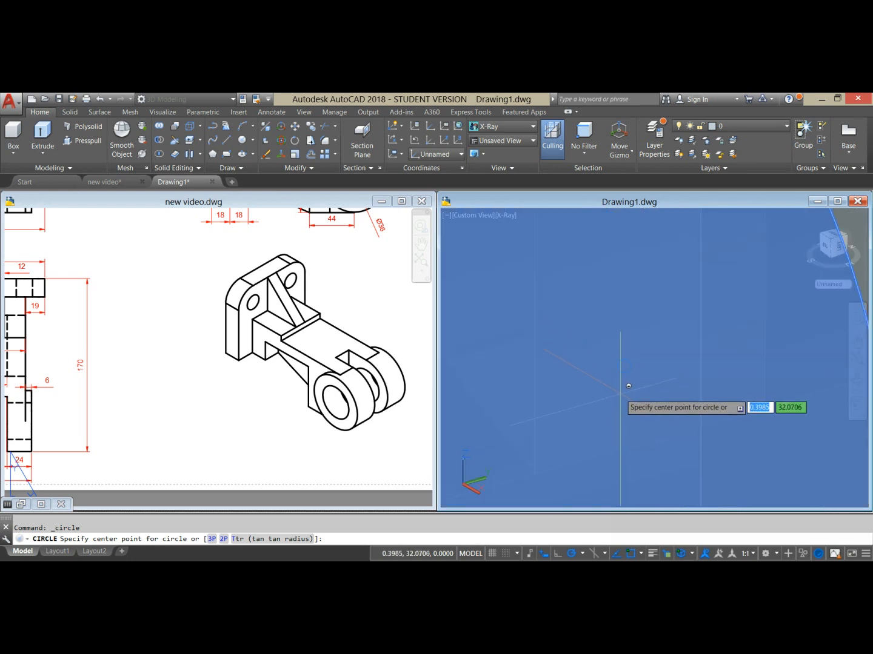
scroll(624, 385, "up", 3)
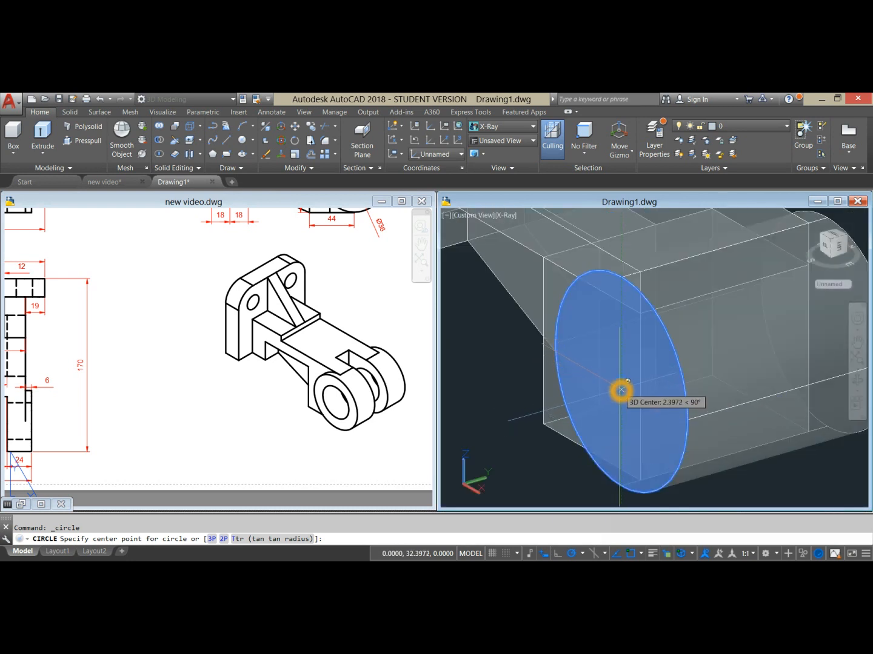
right_click(621, 389, "shift")
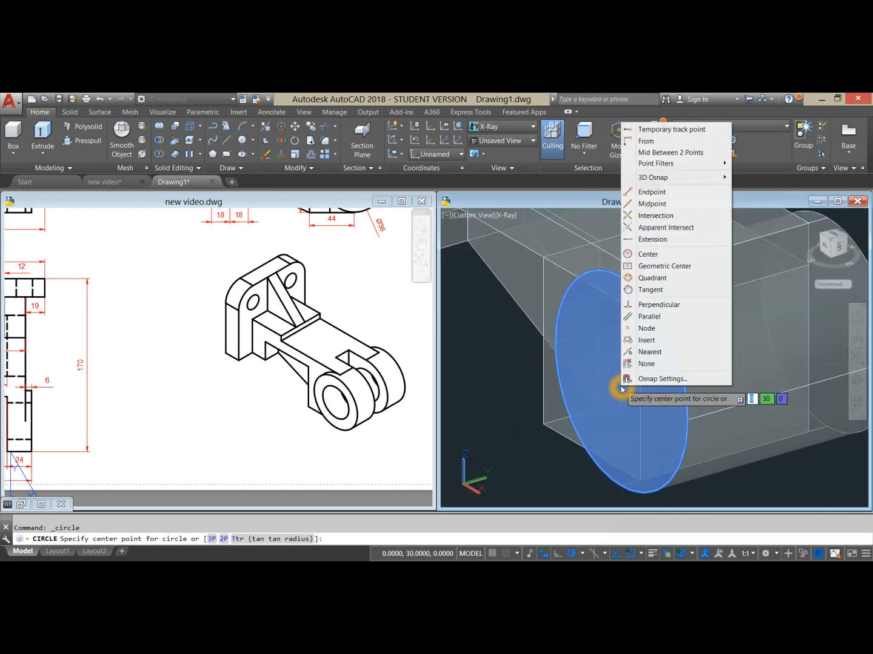
left_click(647, 254)
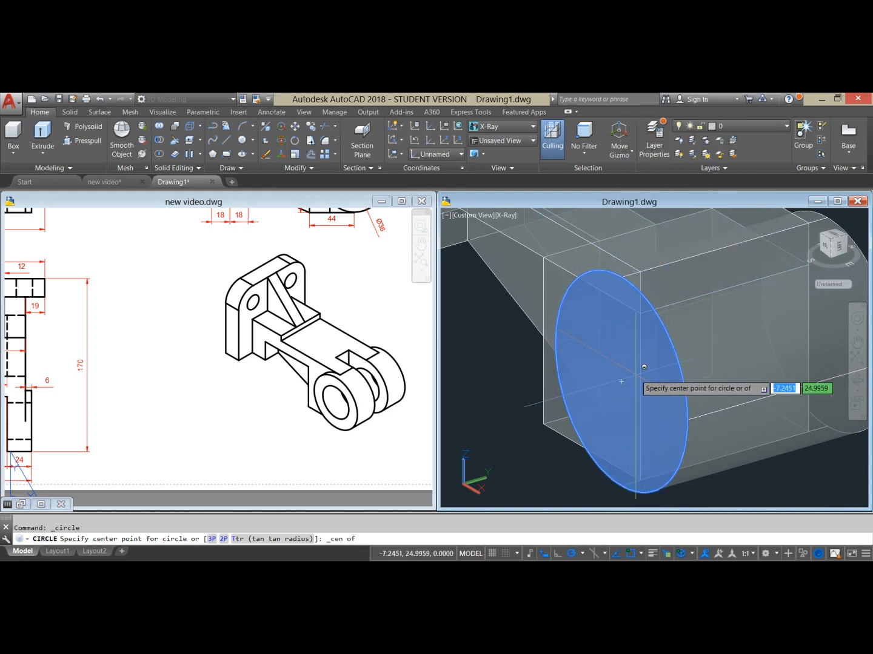
left_click(623, 383)
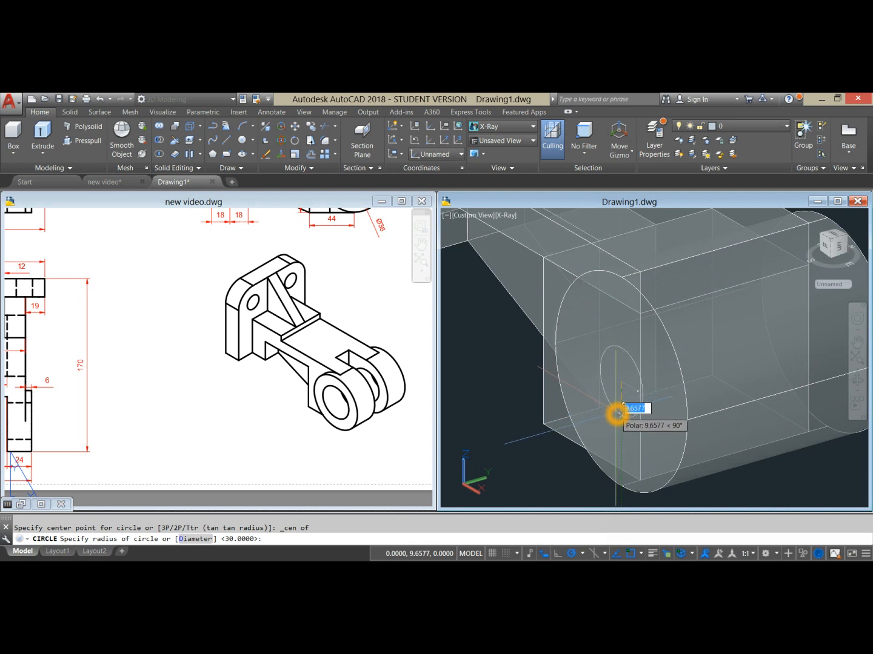
scroll(617, 415, "down", 4)
middle_click_drag(613, 412, 583, 349)
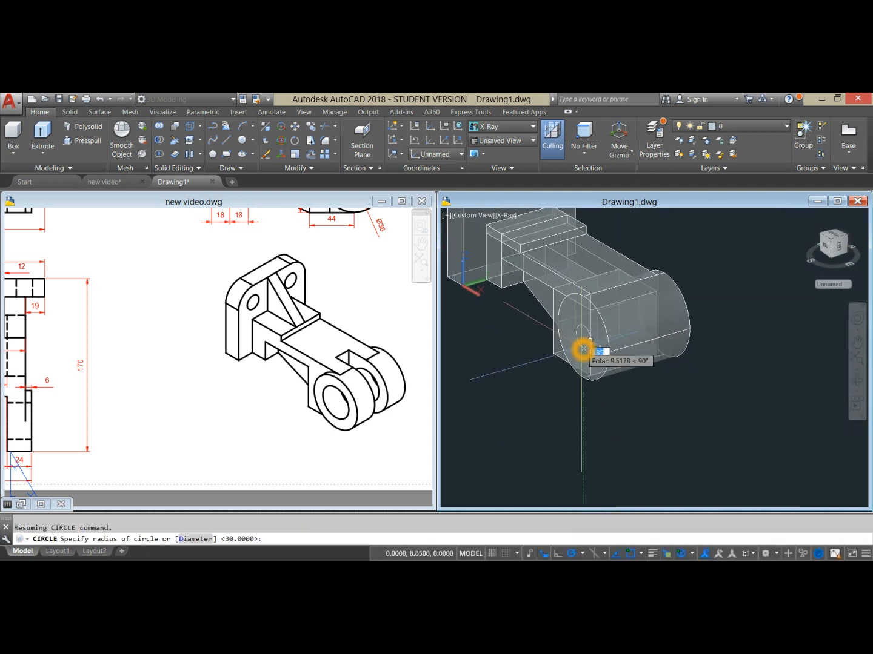
scroll(583, 349, "up", 2)
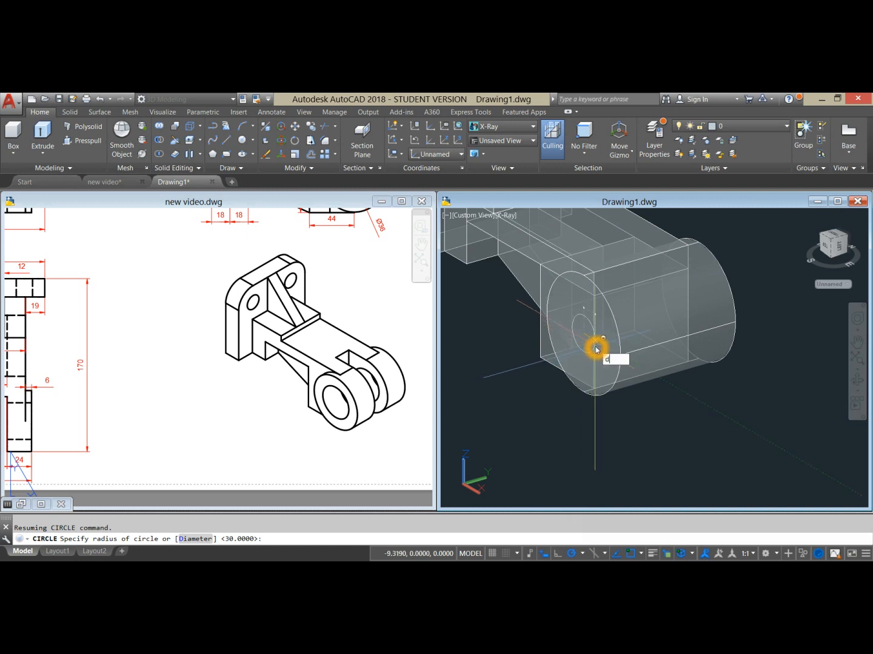
key("Return")
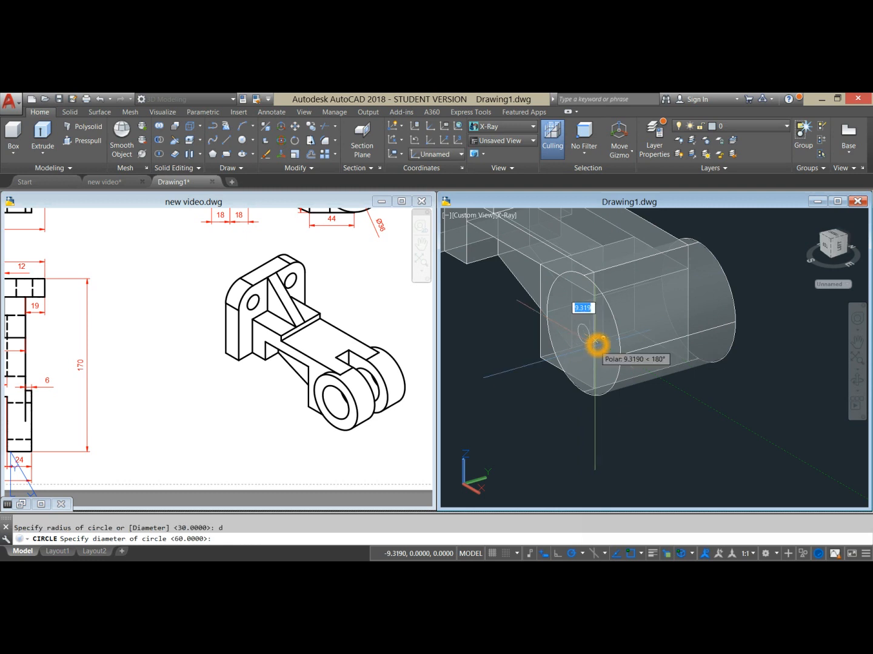
type("36")
key("Return")
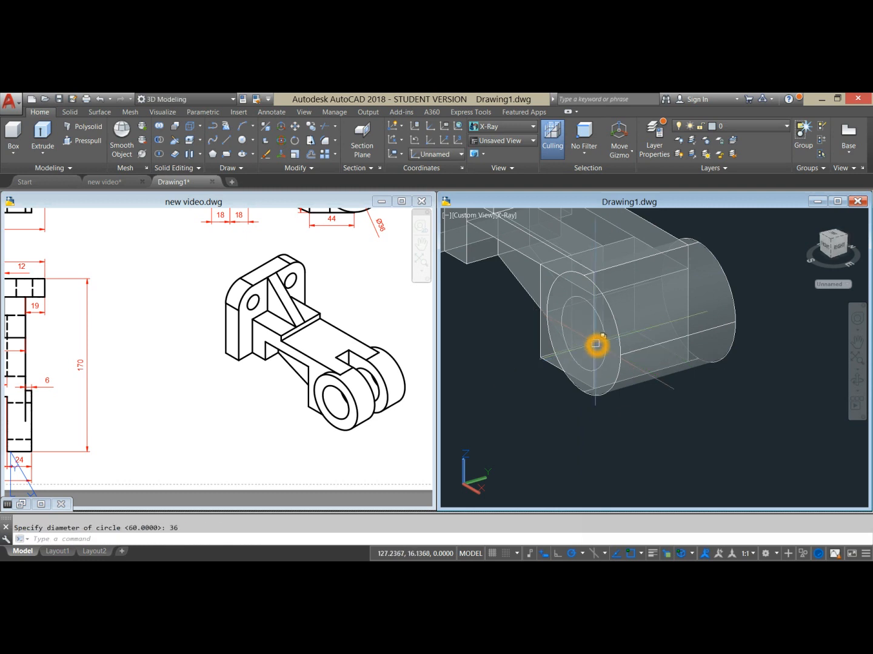
Step: Extrude the 36 diameter circle through the round end so that it extends beyond the far face
middle_click_drag(579, 358, 583, 365, "shift")
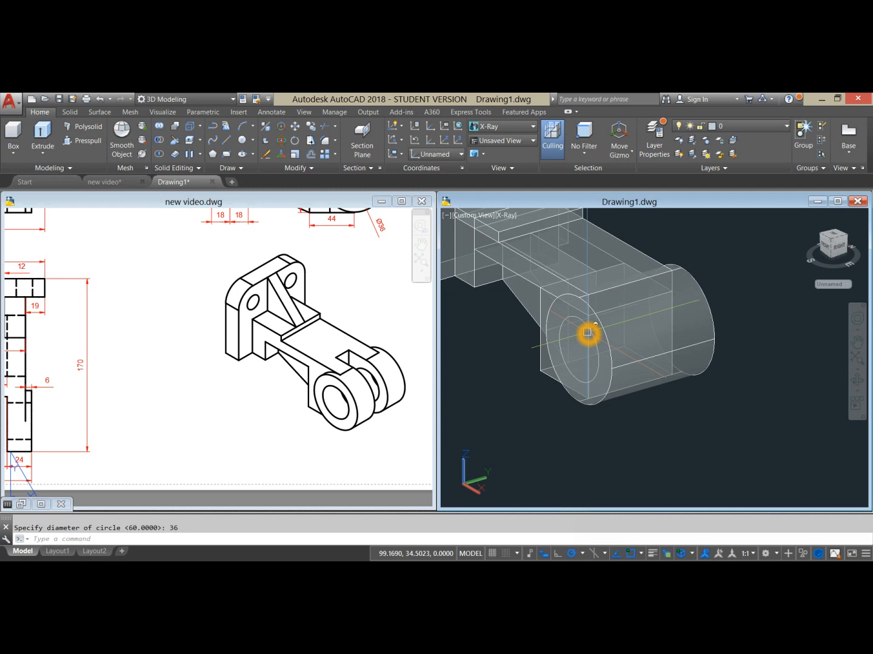
left_click(43, 136)
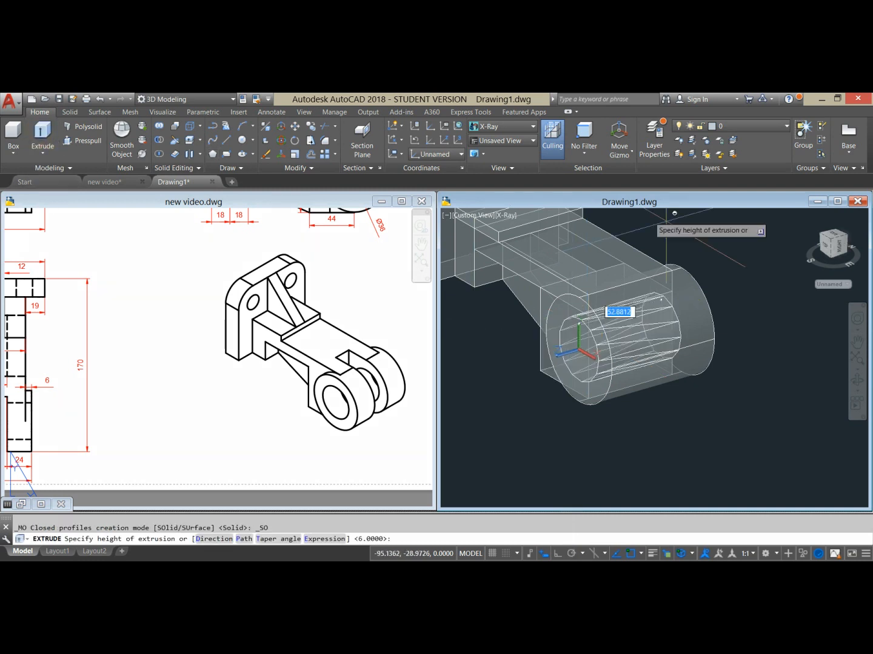
left_click(730, 246)
scroll(687, 265, "down", 2)
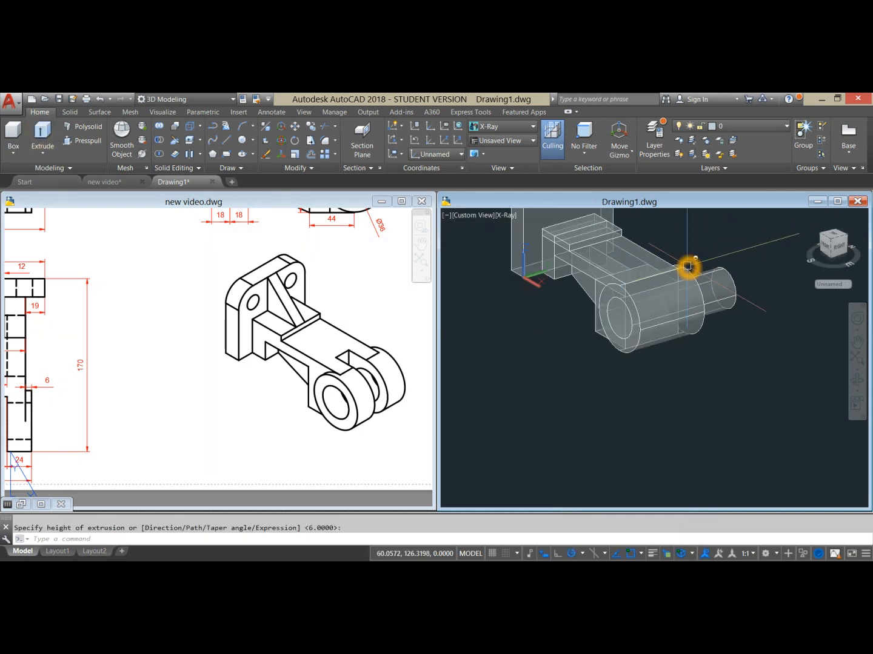
Step: Subtract the extruded 36 diameter cylinder from the round end, the arm and the adjoining rib solids
left_click(457, 265)
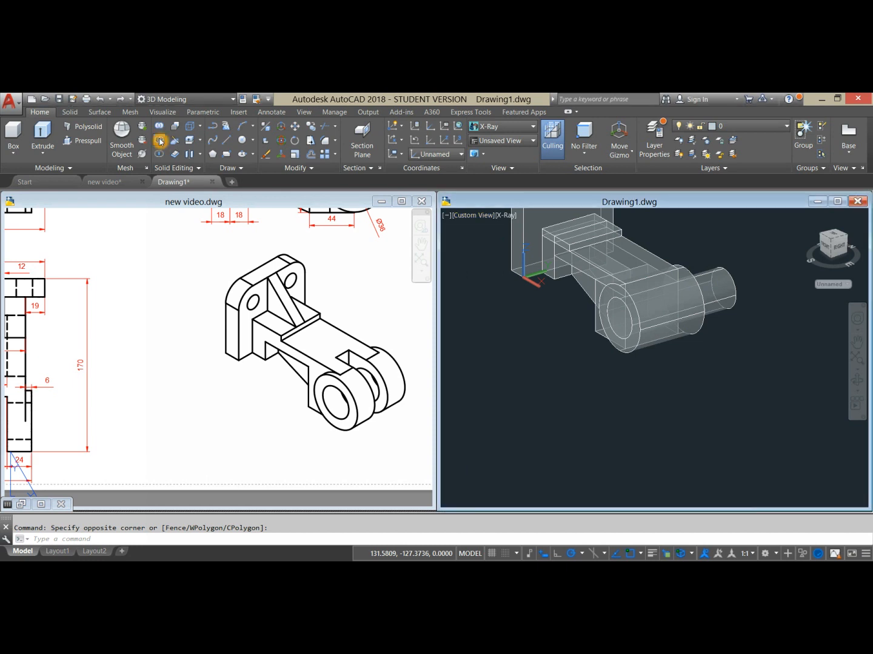
left_click(568, 323)
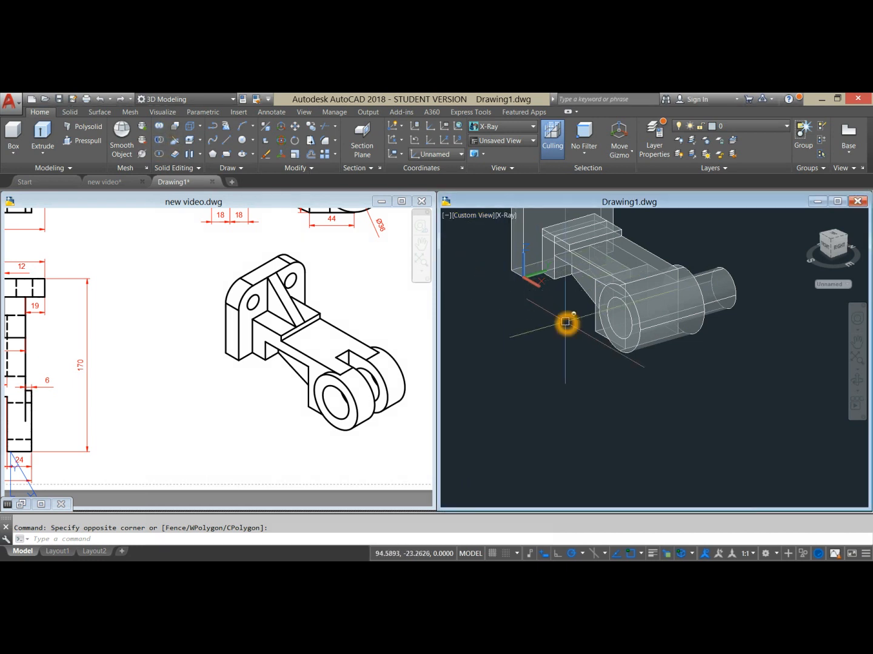
left_click(163, 144)
left_click(692, 335)
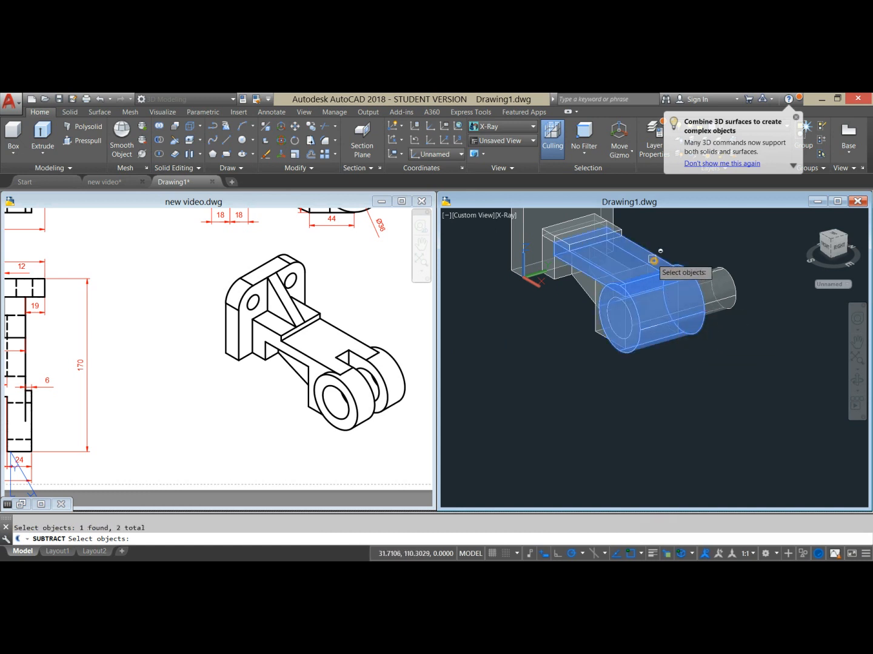
left_click(591, 287)
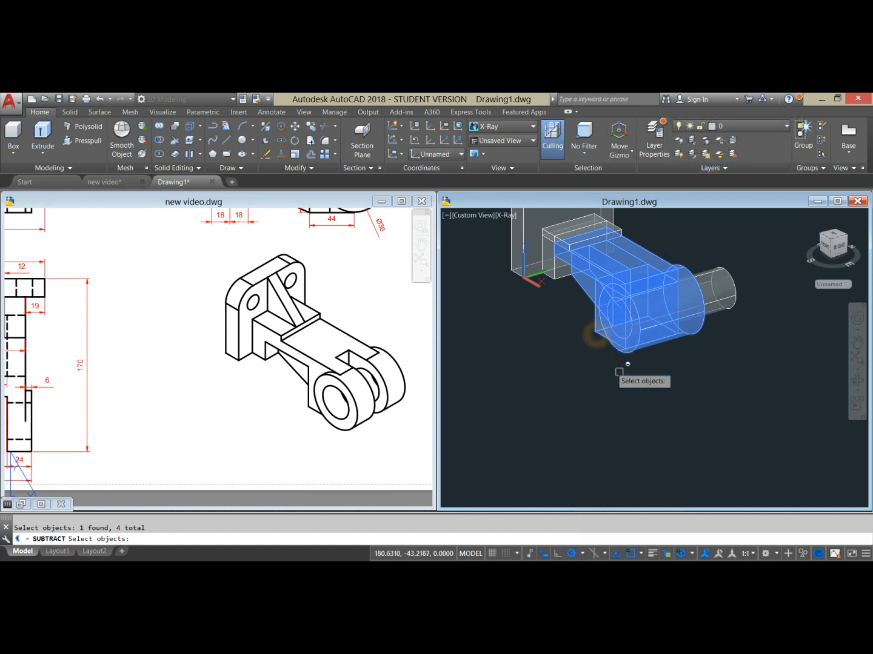
key("Return")
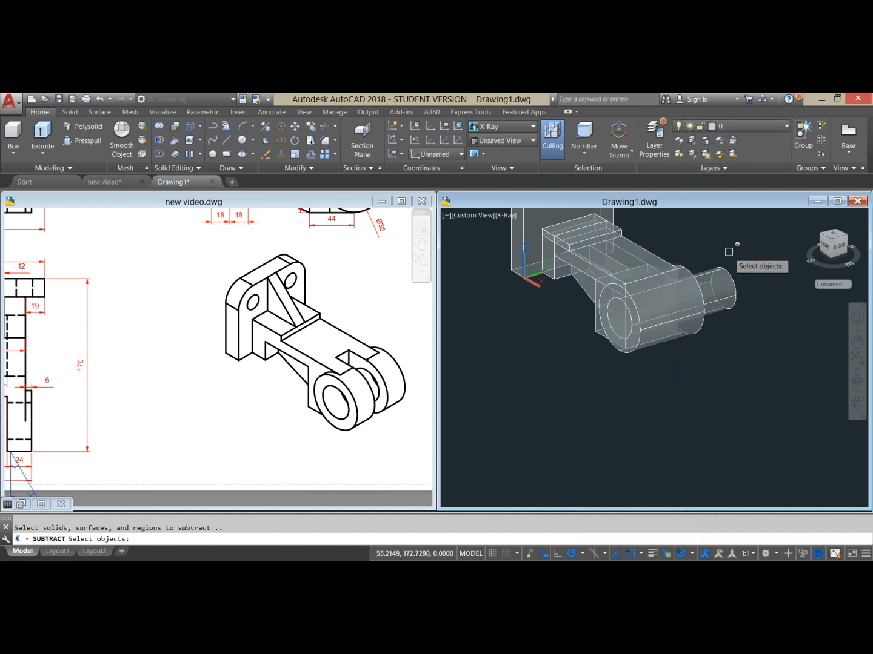
left_click(721, 276)
right_click(728, 238)
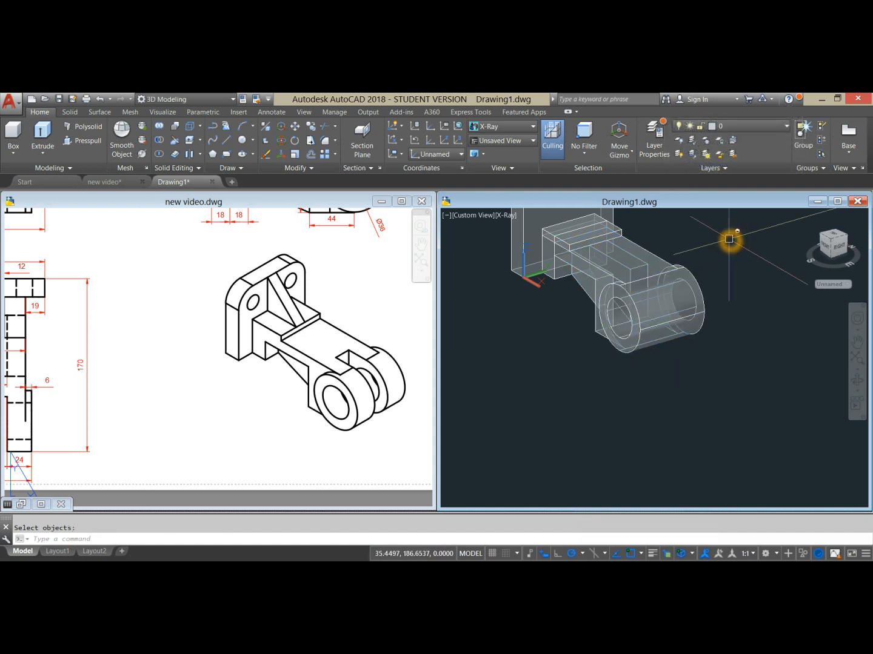
Step: Change the model's visual style to Shaded with edges and view the bracket from above its front corner
middle_click_drag(701, 311, 730, 310, "shift")
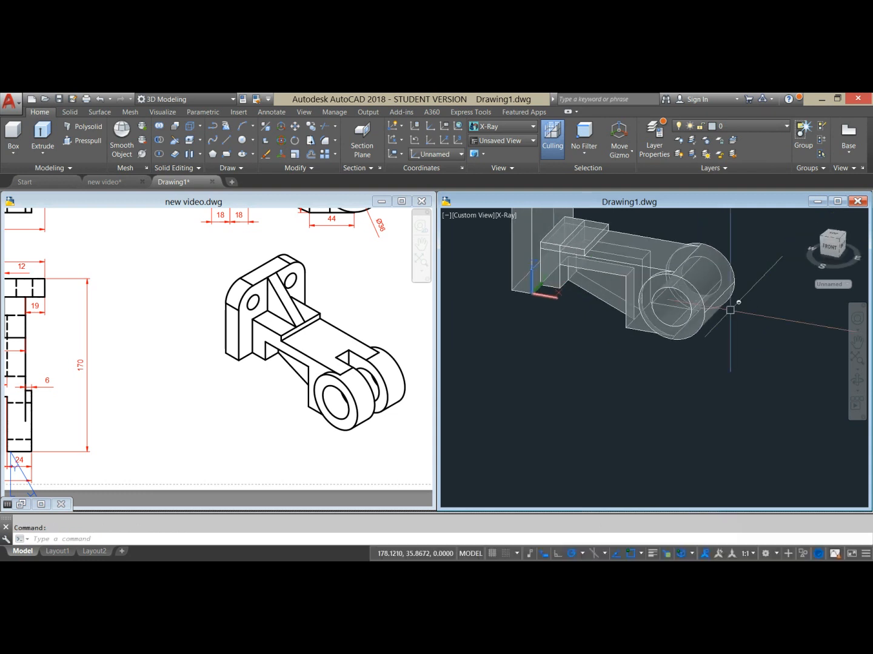
left_click(508, 215)
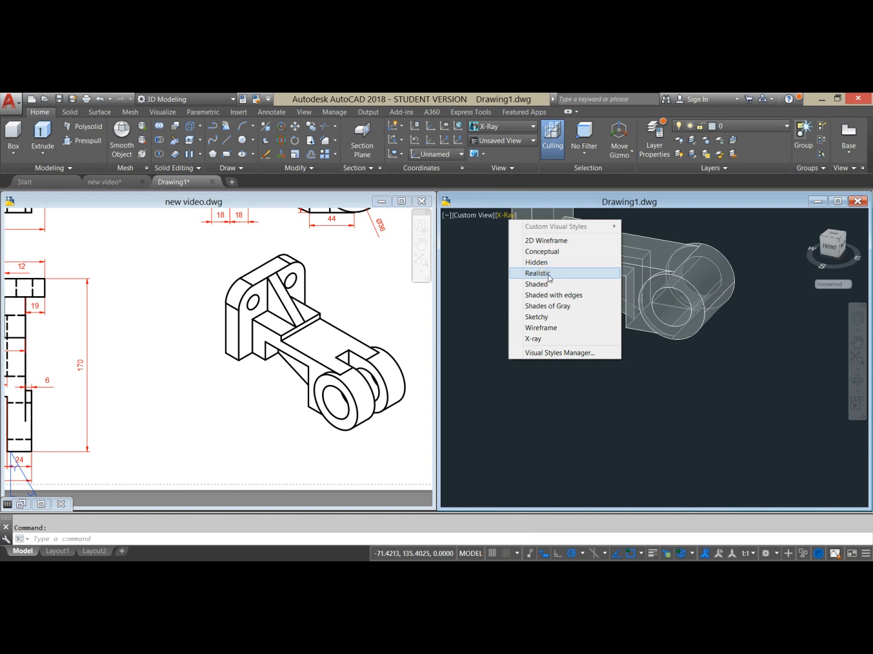
left_click(538, 273)
left_click(508, 219)
left_click(564, 295)
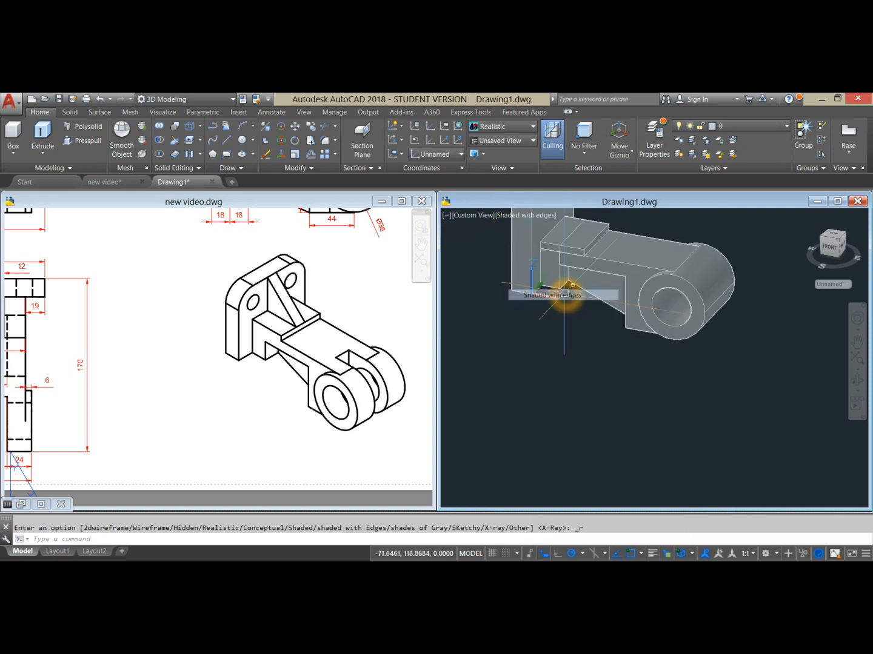
middle_click_drag(608, 353, 579, 417, "shift")
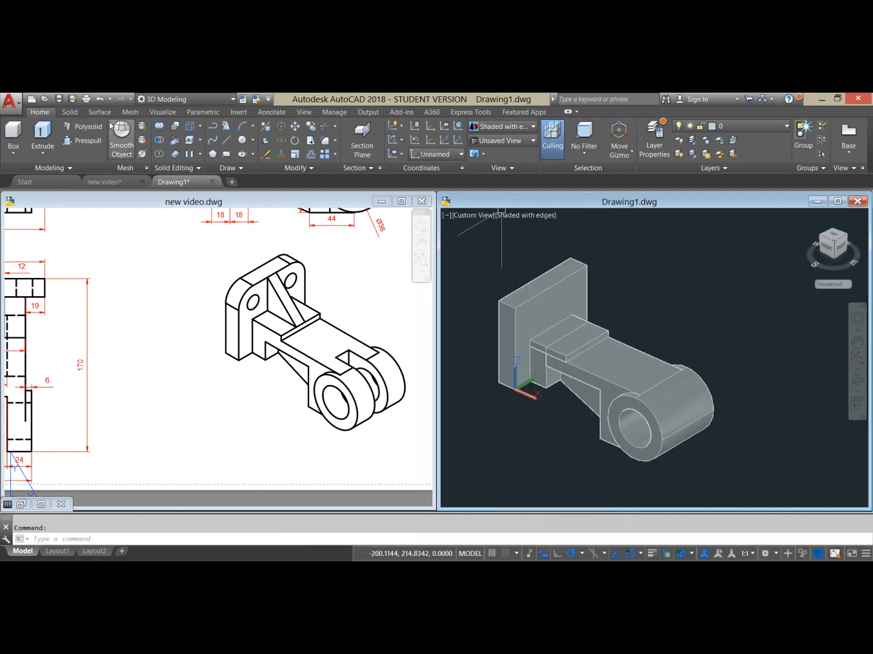
left_click(70, 112)
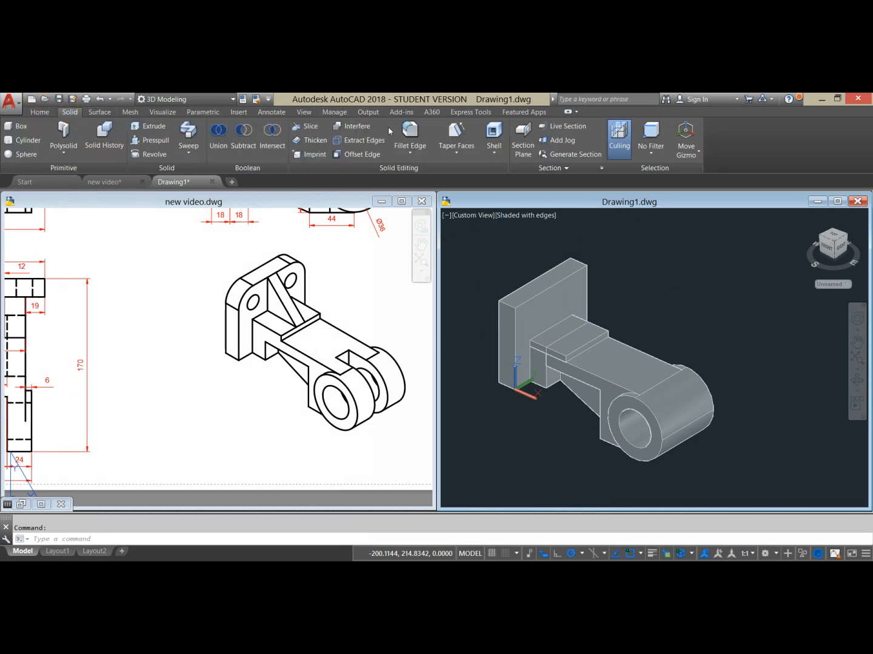
left_click(409, 133)
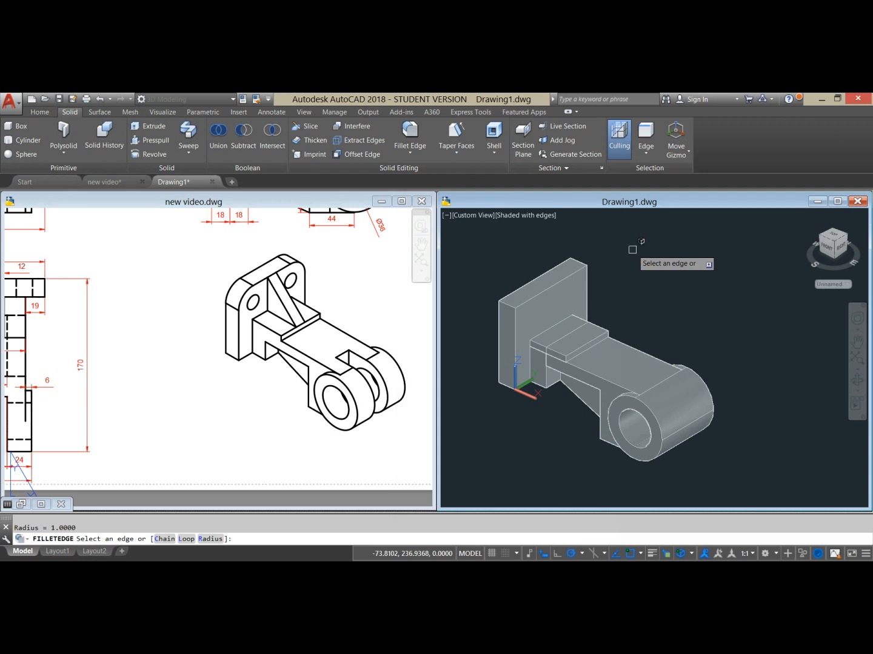
left_click(209, 539)
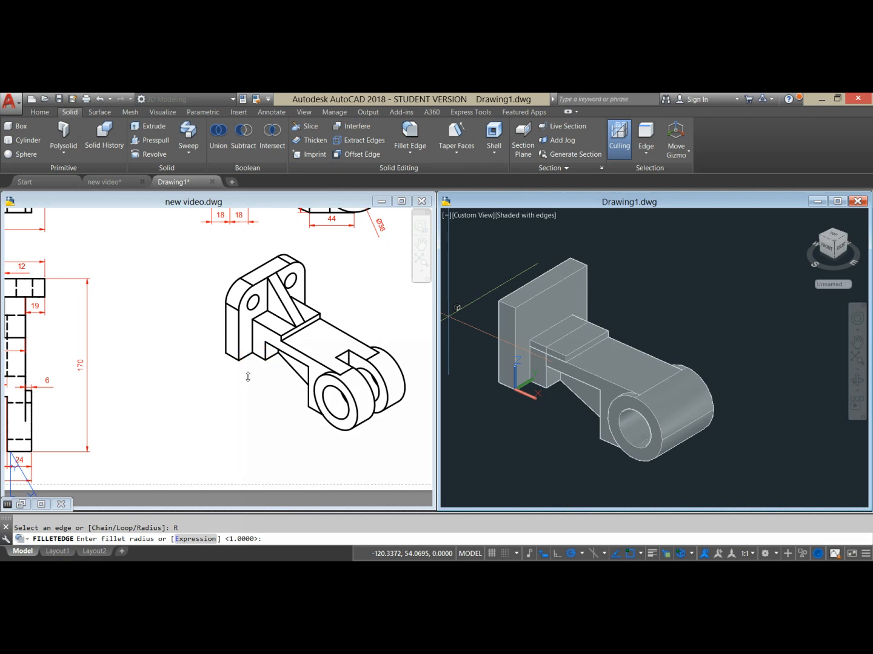
key("Escape")
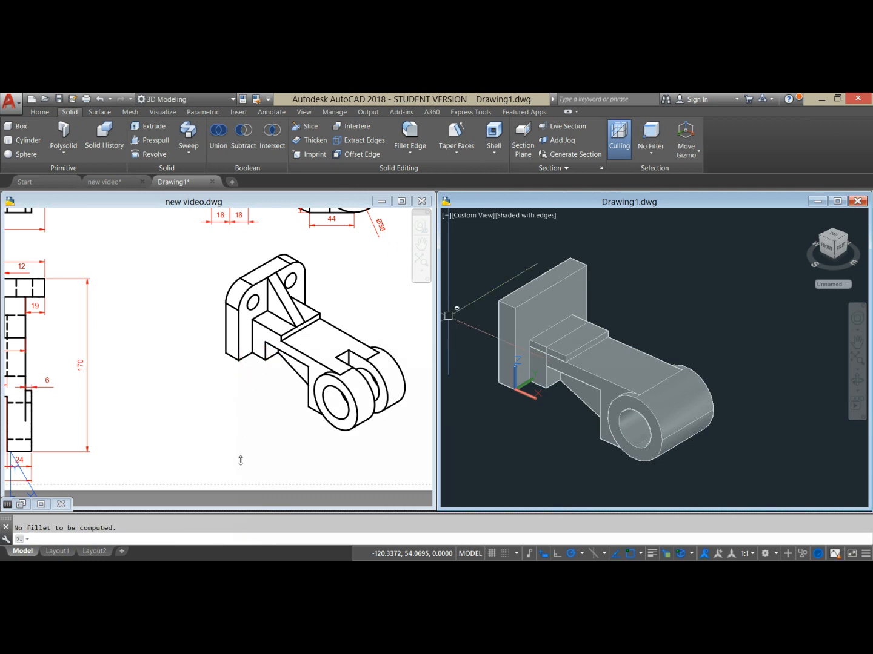
Step: Fillet the back plate's two upper corner edges with a radius of 20, as given in the reference drawing
left_click(210, 346)
scroll(211, 347, "down", 3)
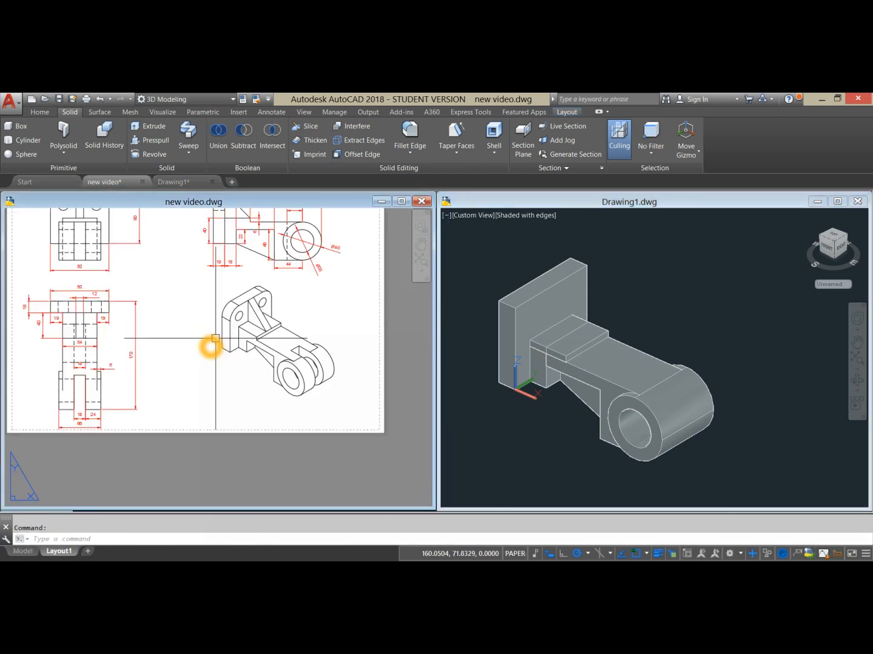
middle_click_drag(212, 291, 213, 428)
scroll(140, 306, "down", 3)
scroll(140, 322, "up", 6)
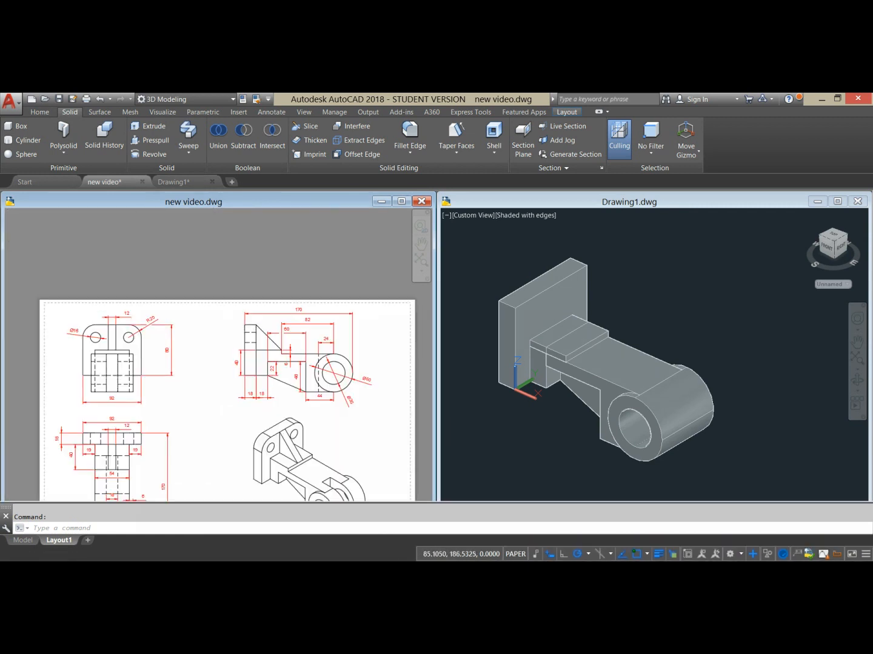
left_click(524, 417)
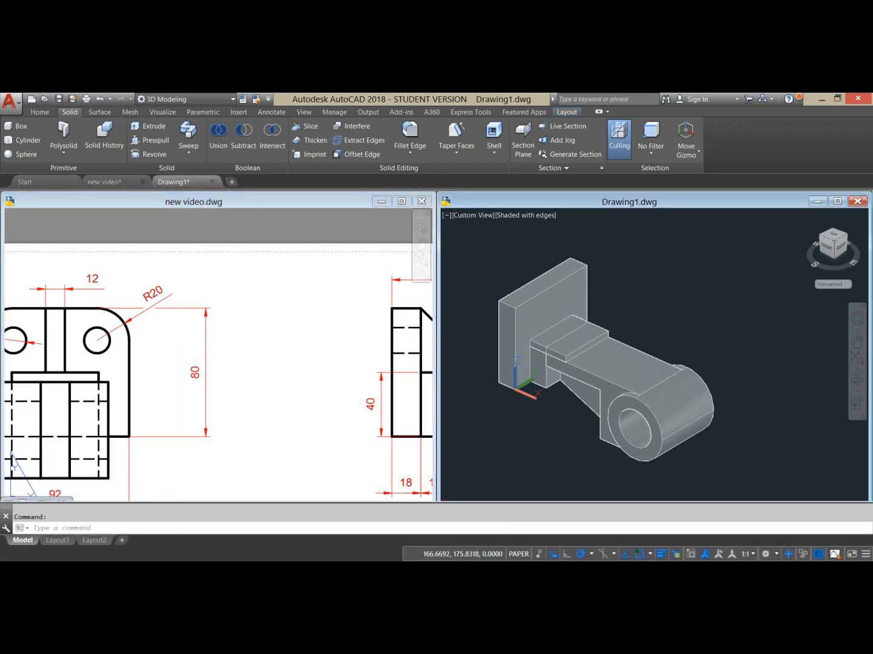
left_click(407, 136)
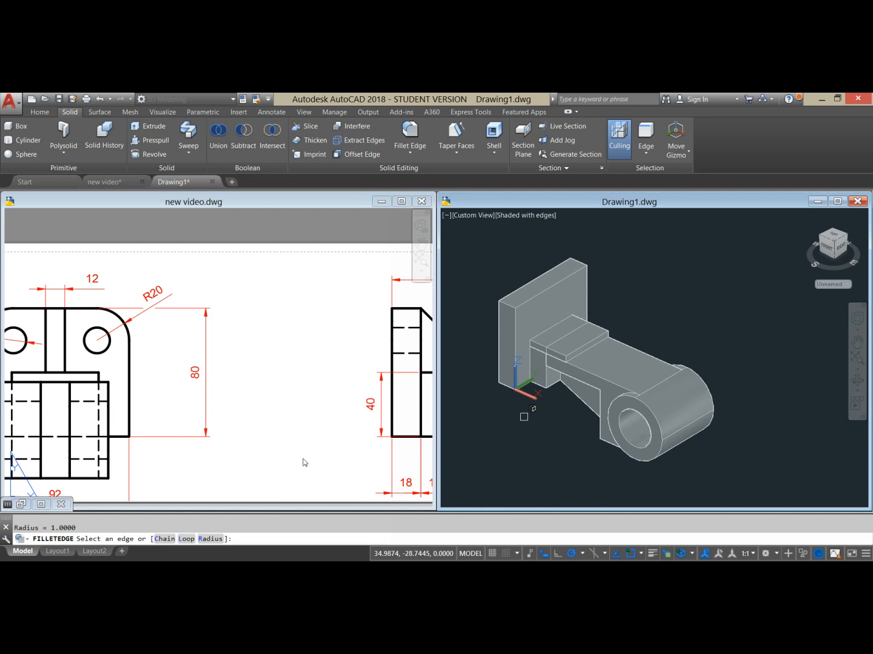
left_click(210, 539)
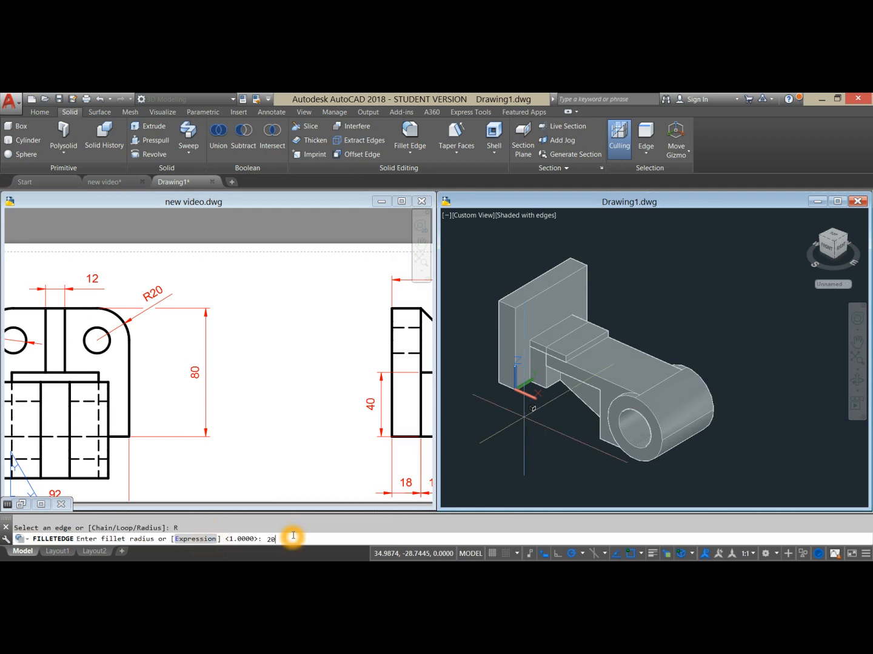
key("Return")
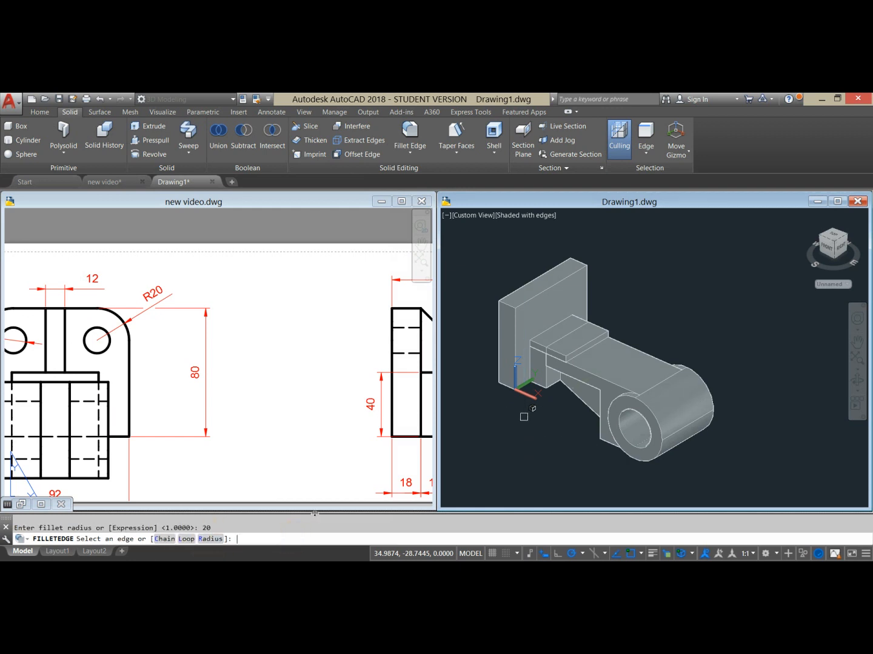
scroll(583, 262, "up", 4)
left_click(573, 264)
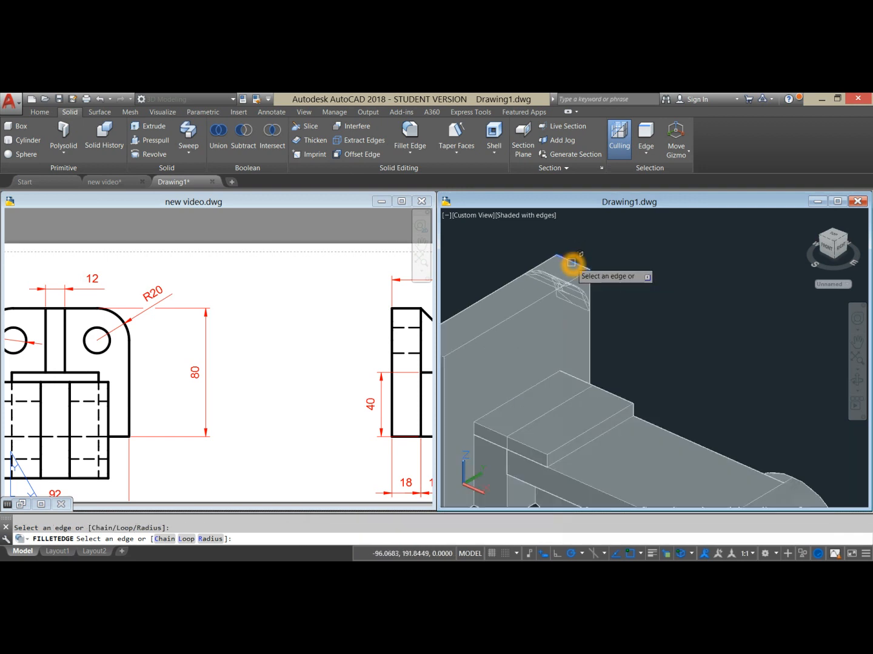
scroll(543, 322, "down", 3)
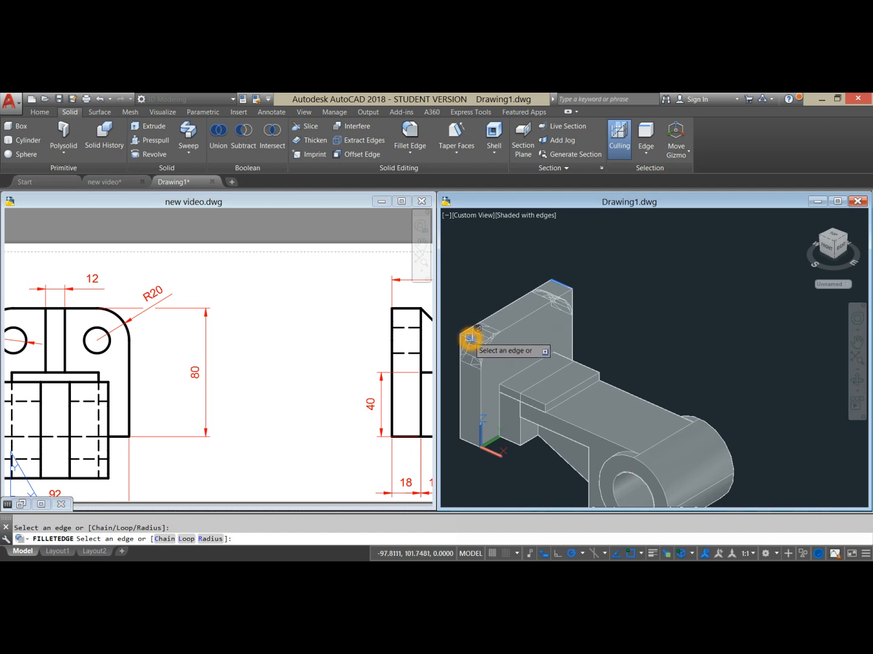
left_click(470, 339)
right_click(576, 260)
left_click(603, 267)
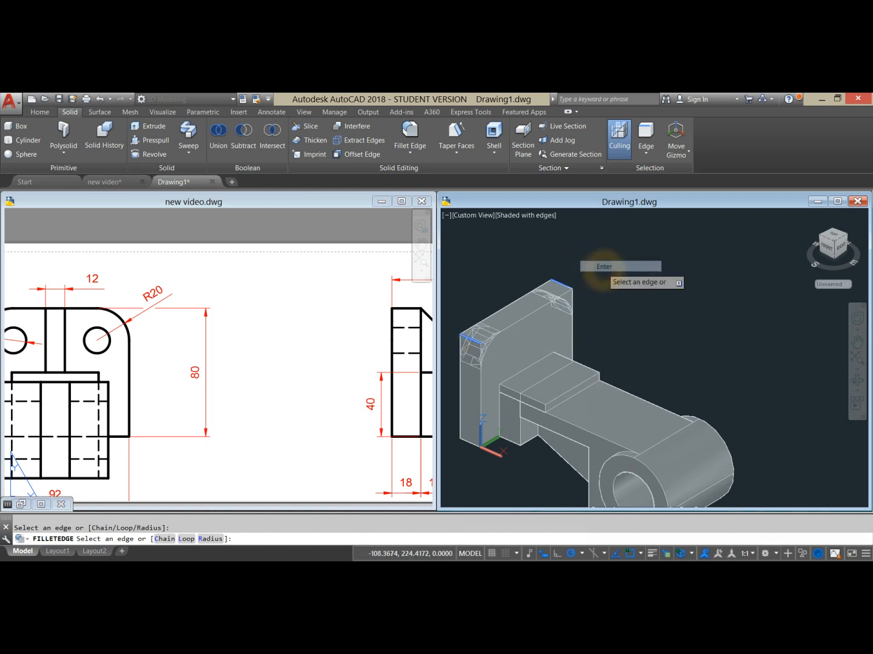
right_click(603, 271)
left_click(624, 276)
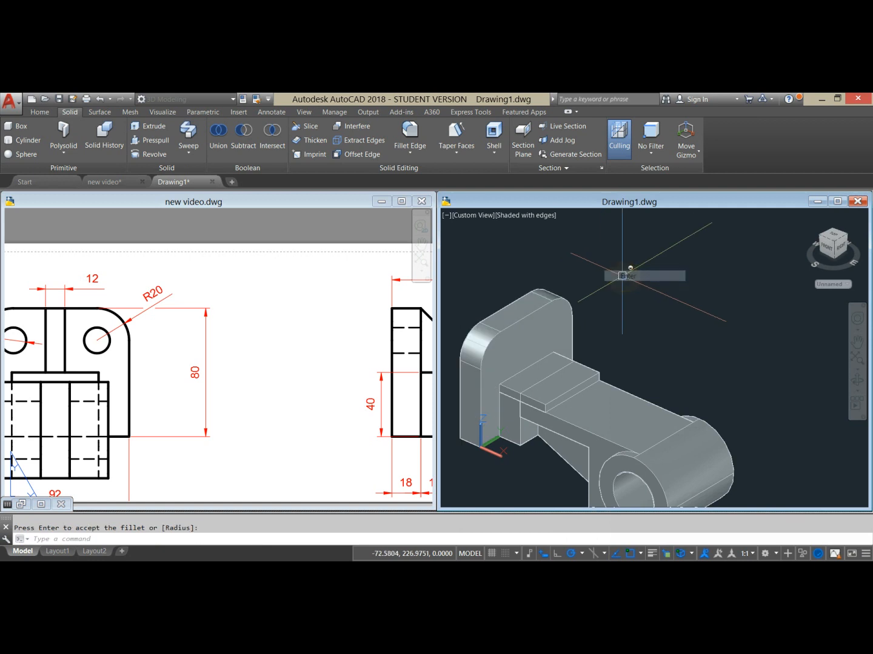
middle_click_drag(619, 274, 596, 267, "shift")
key("Return")
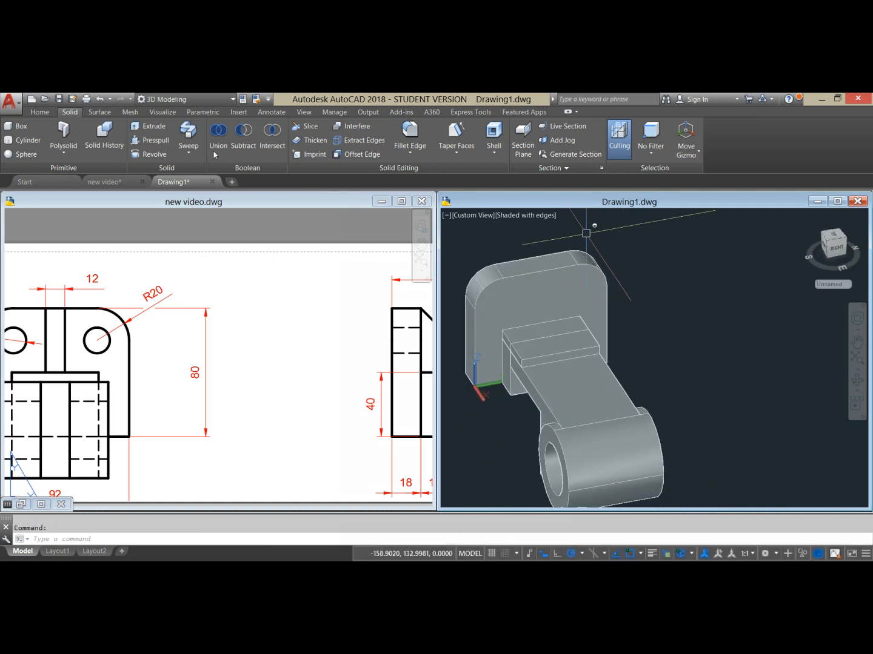
left_click(40, 115)
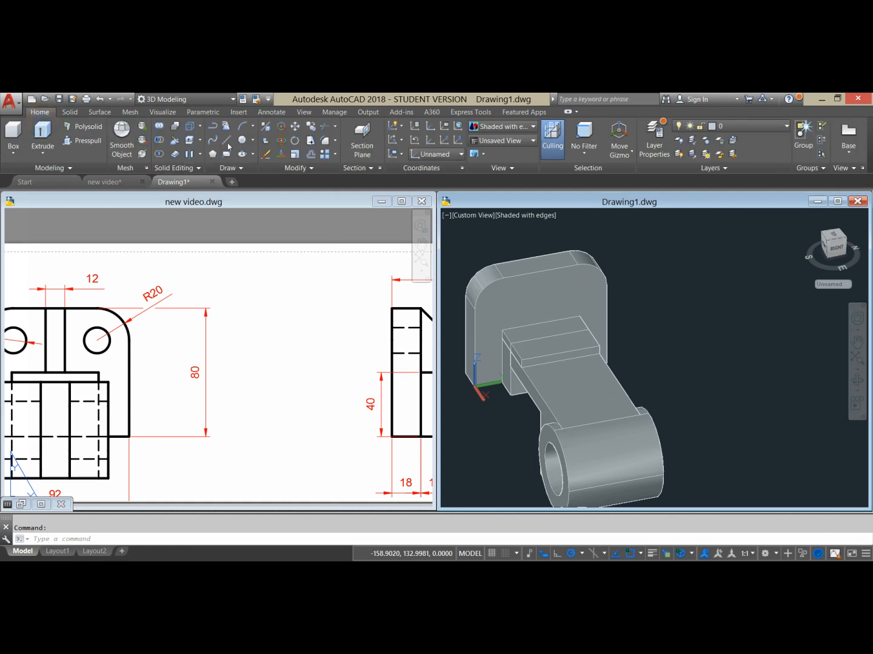
left_click(241, 143)
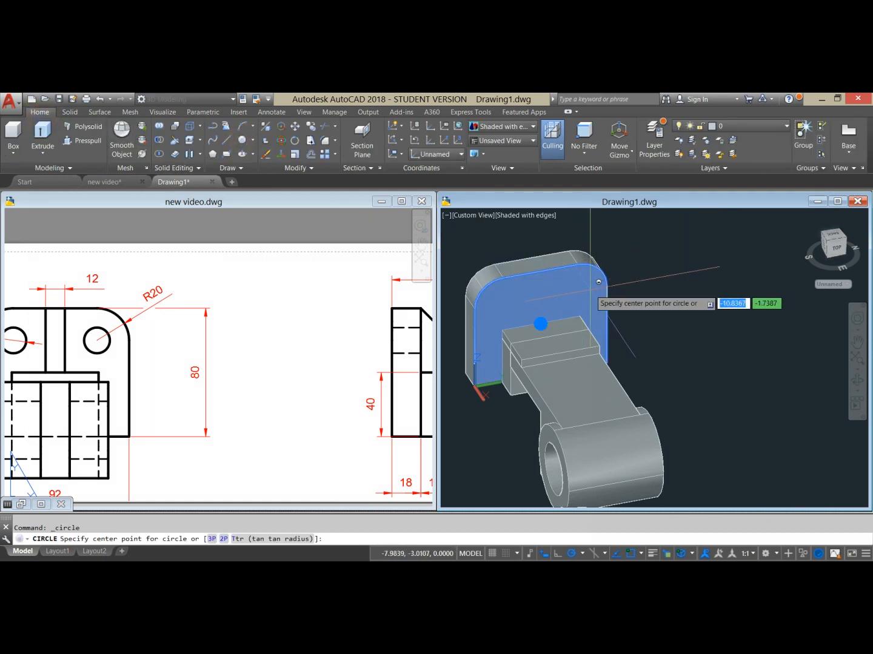
scroll(618, 270, "up", 5)
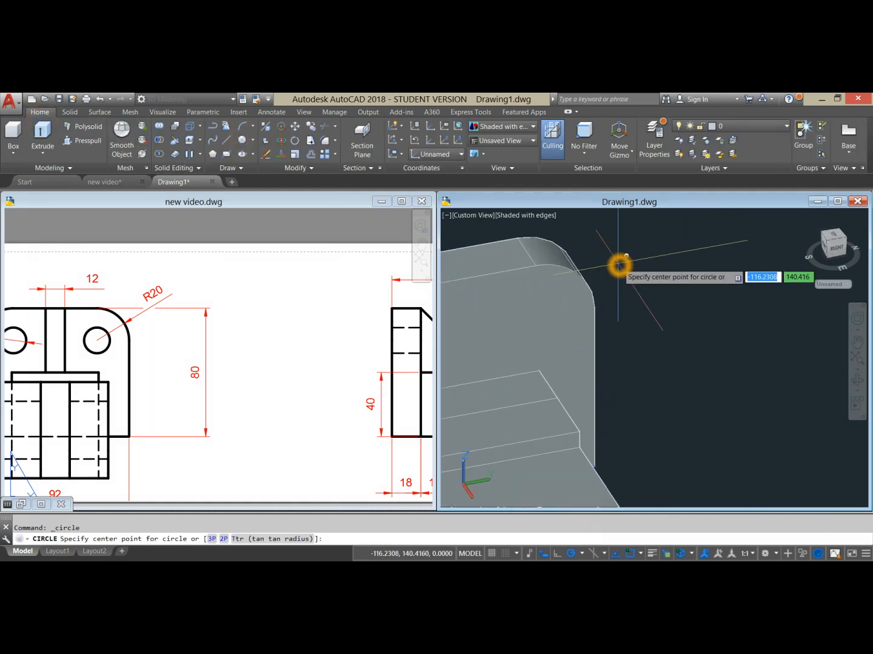
right_click(619, 267, "shift")
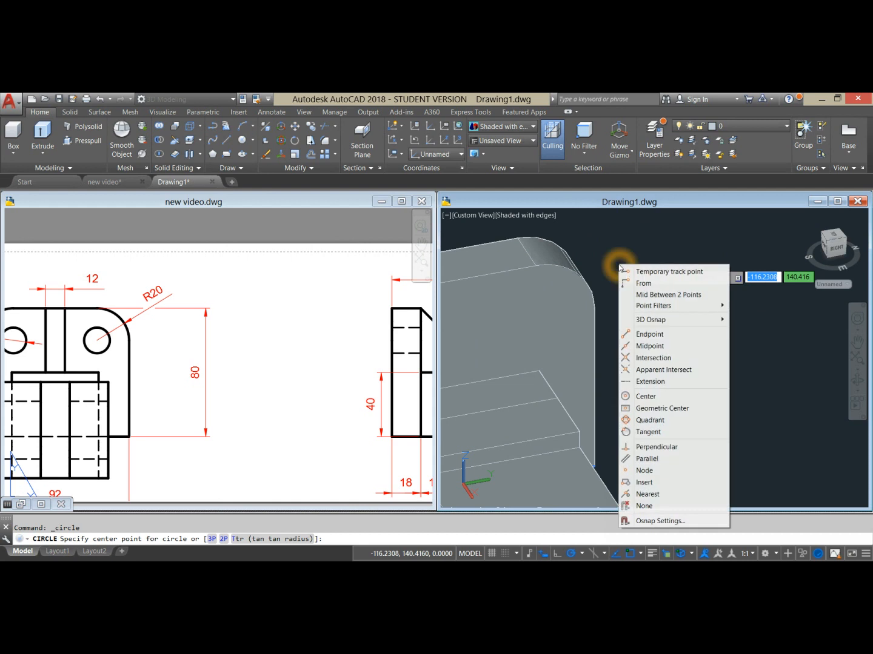
left_click(646, 397)
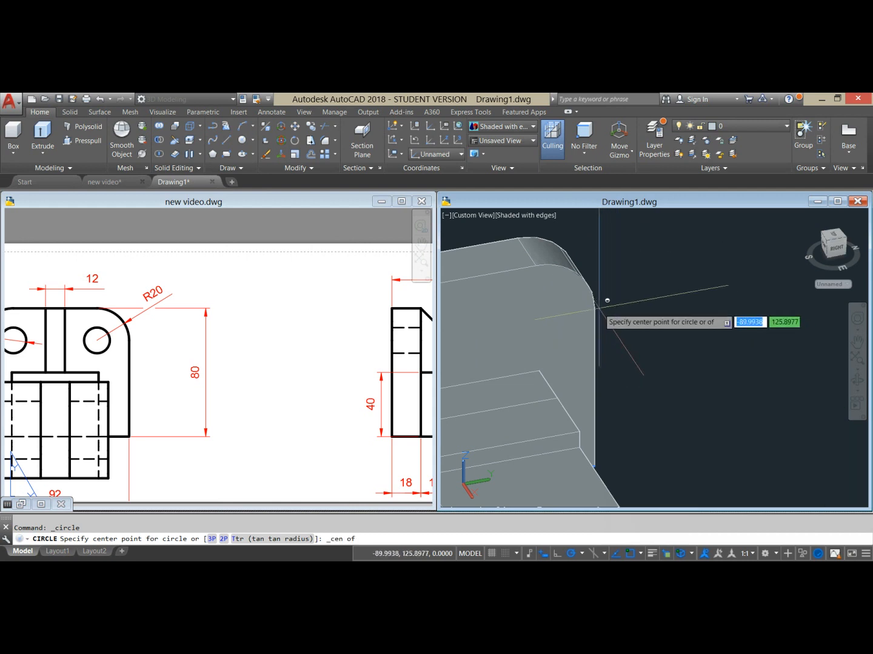
left_click(541, 319)
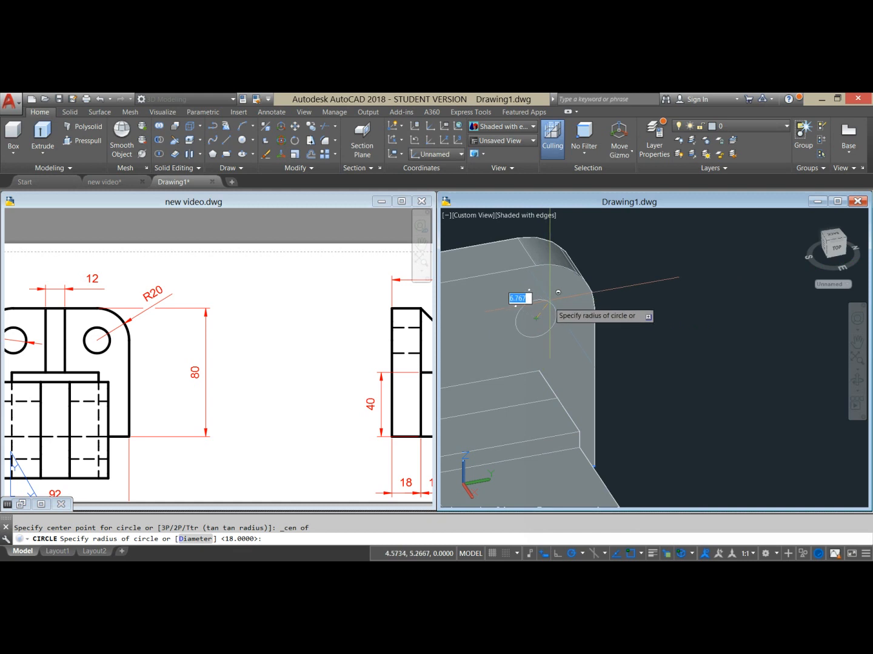
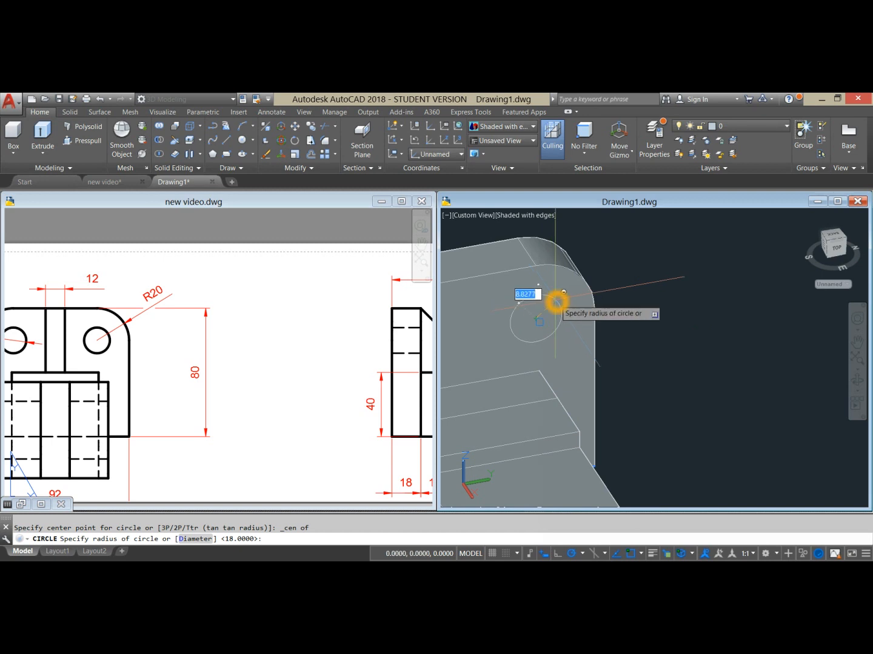
key("Escape")
Step: Examine the reference drawing's front view for the diameter of the holes in the back plate
left_click(228, 371)
scroll(228, 371, "up", 1)
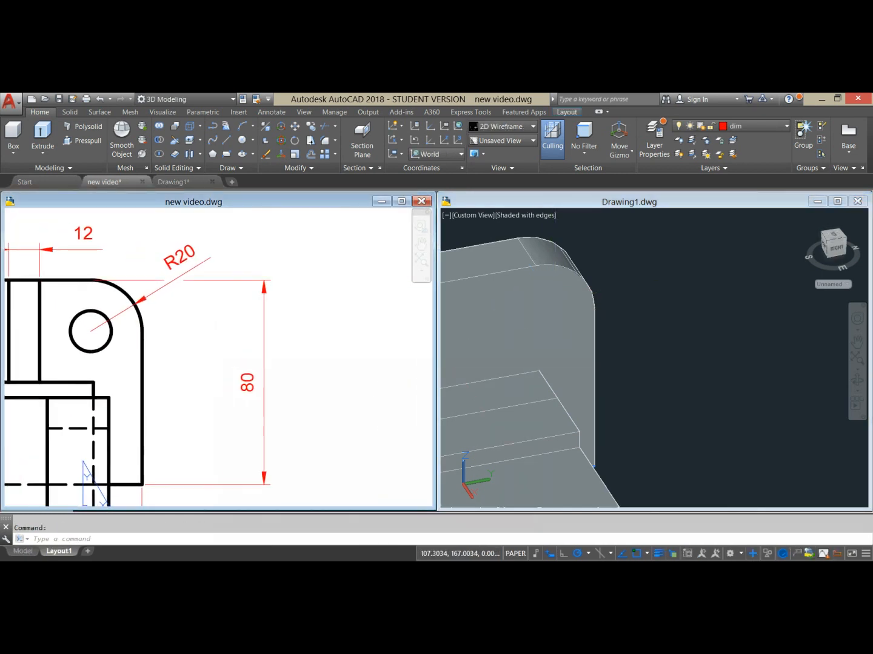
middle_click_drag(246, 381, 360, 406)
scroll(190, 390, "down", 3)
middle_click_drag(190, 393, 181, 385)
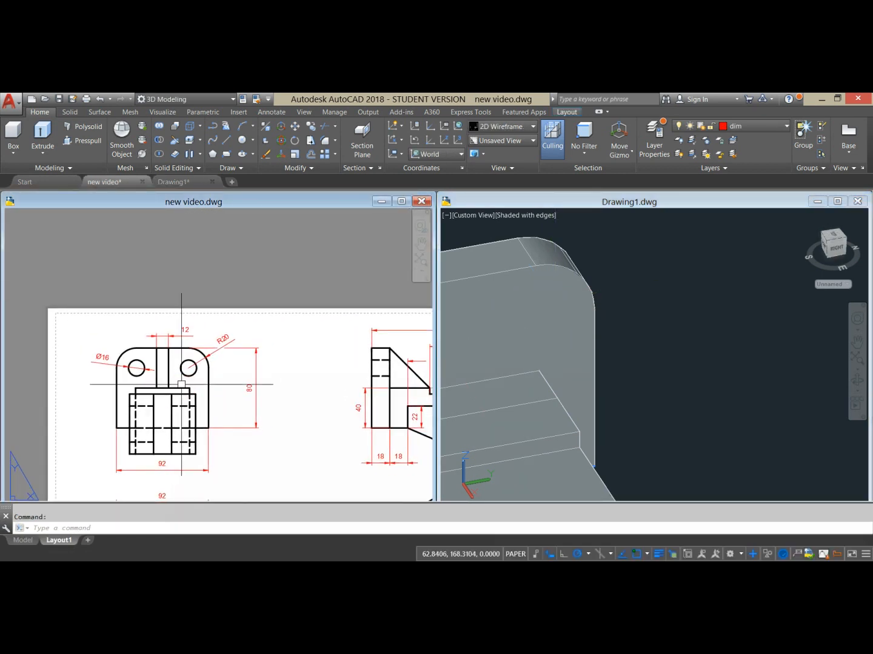
left_click(616, 250)
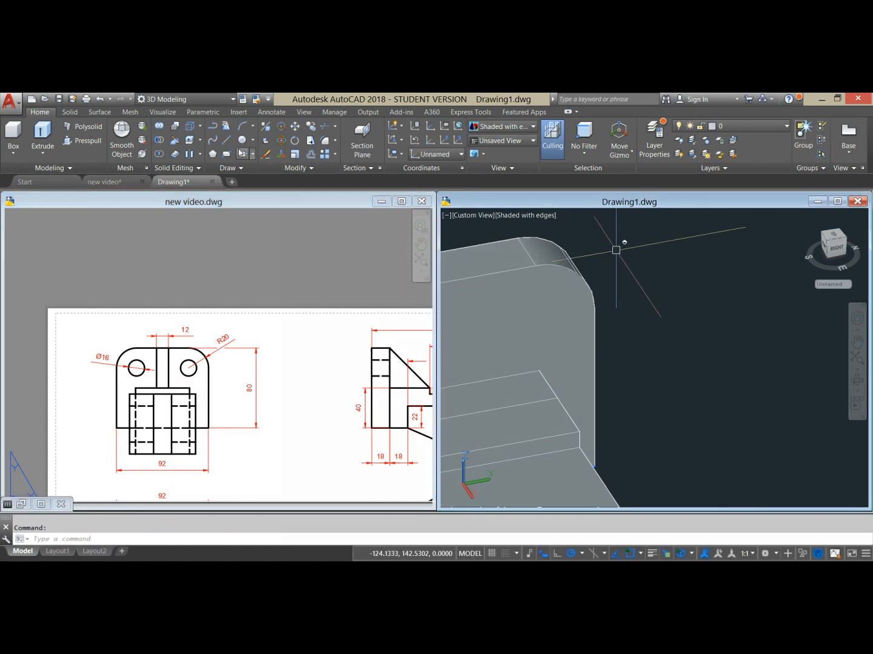
left_click(241, 145)
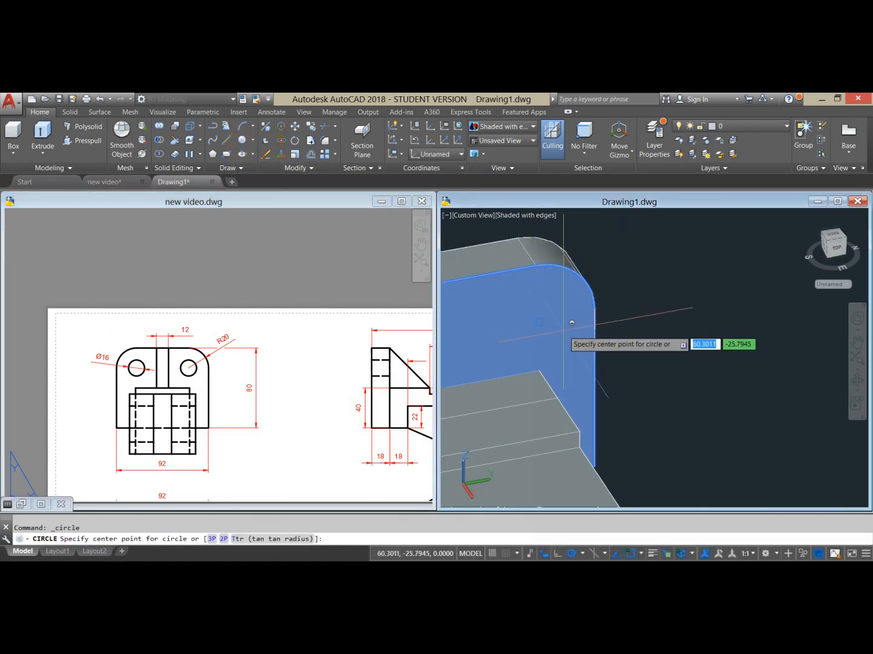
right_click(614, 289, "shift")
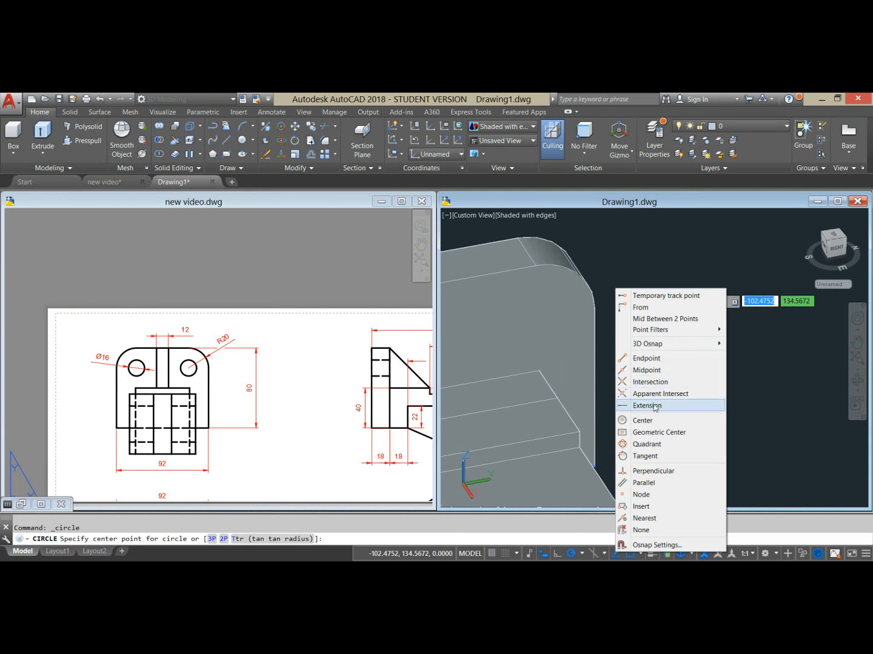
left_click(653, 422)
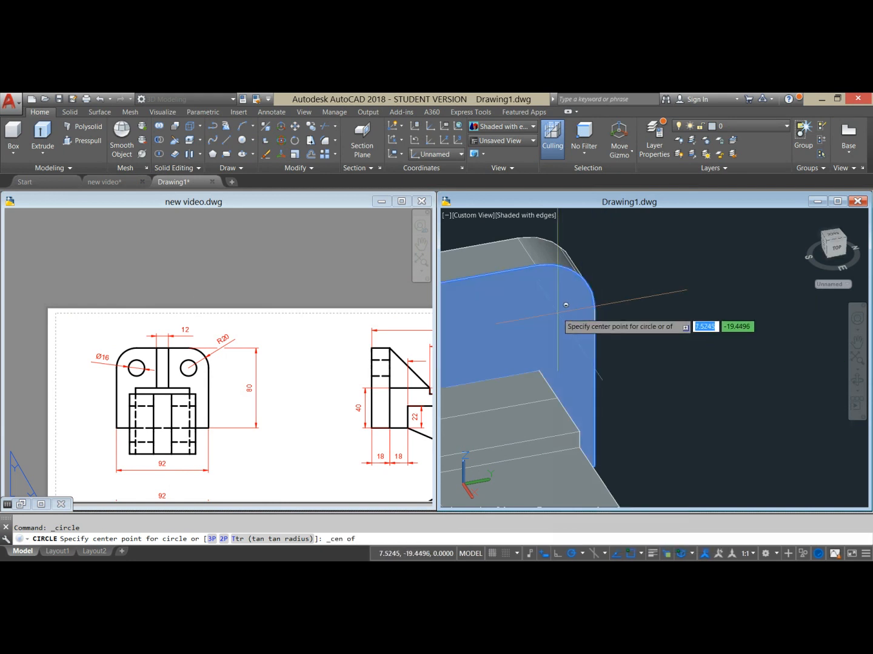
left_click(578, 274)
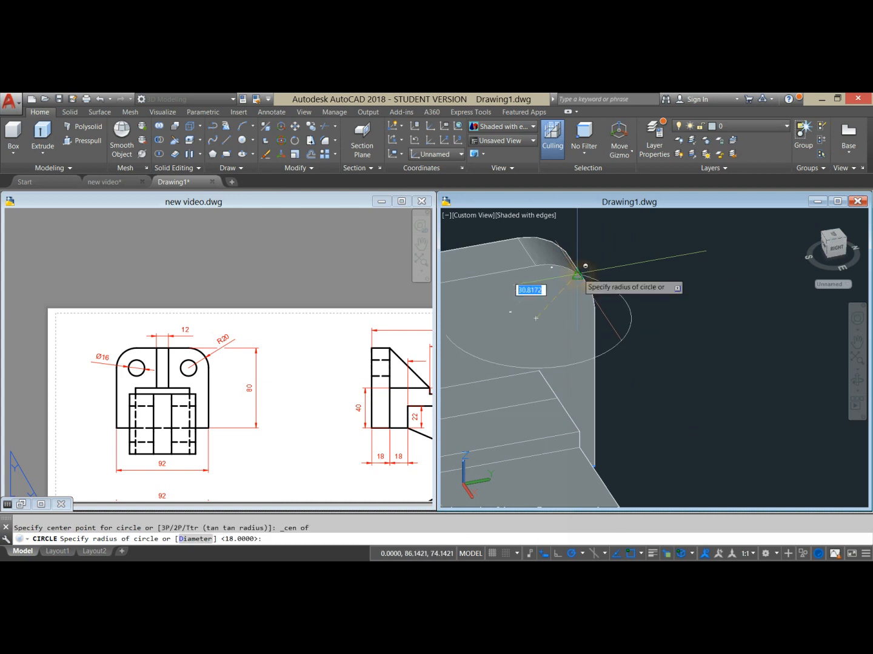
key("Escape")
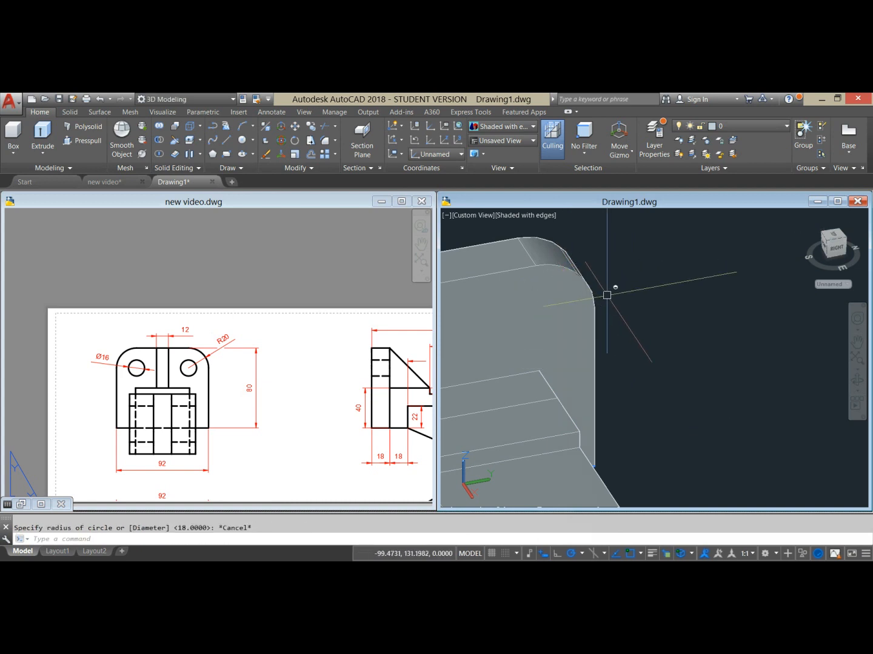
Step: Draw a 16 diameter circle on the back plate's front face, concentric with the rounded corner farther from the UCS origin
middle_click_drag(601, 299, 649, 279)
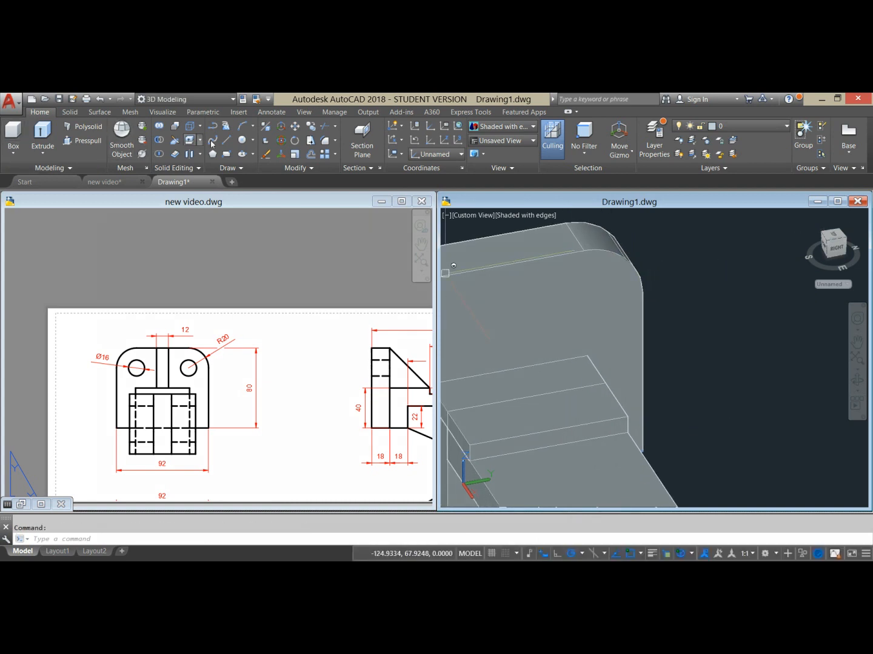
left_click(241, 142)
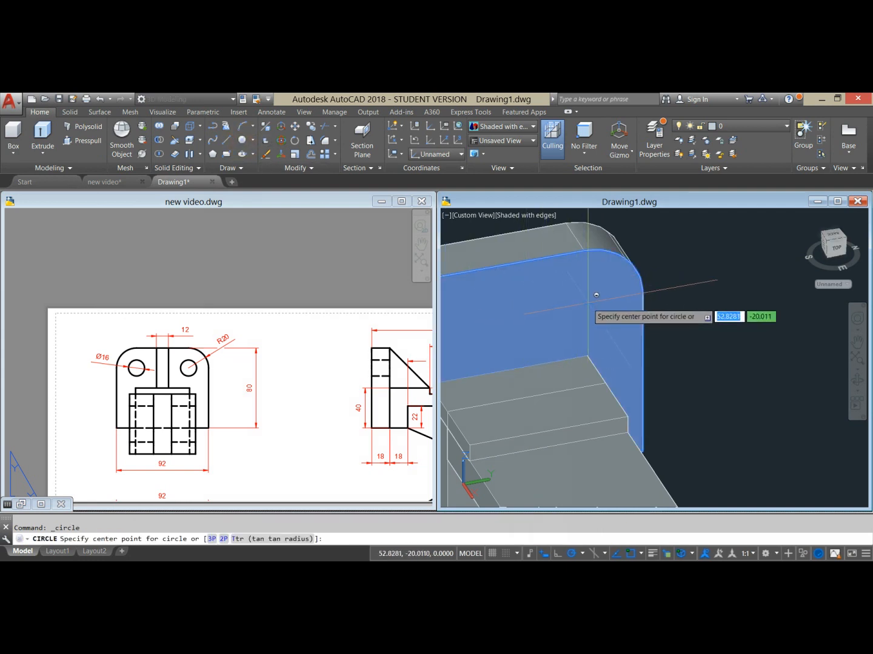
left_click(624, 261)
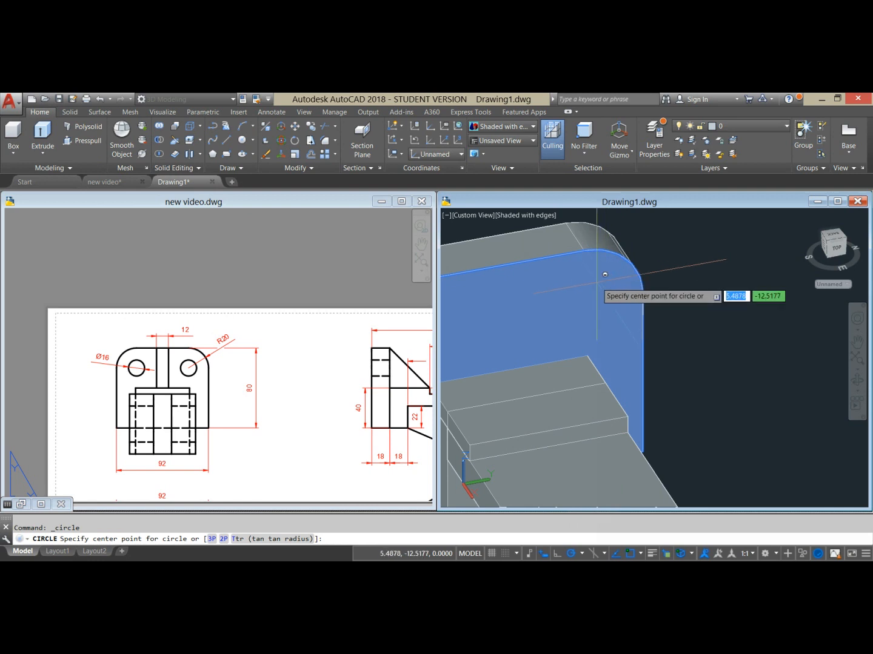
left_click(617, 268)
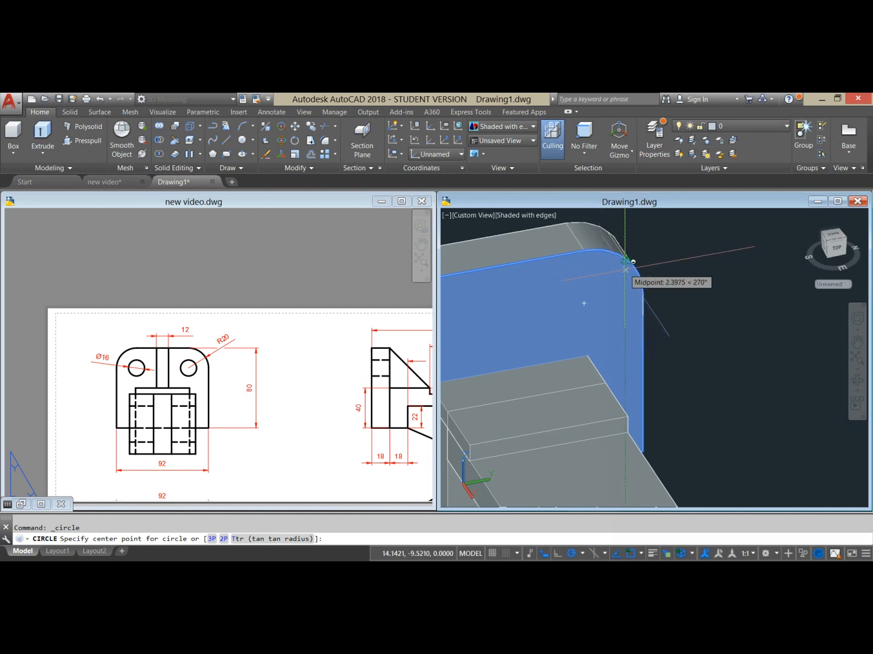
left_click(584, 304)
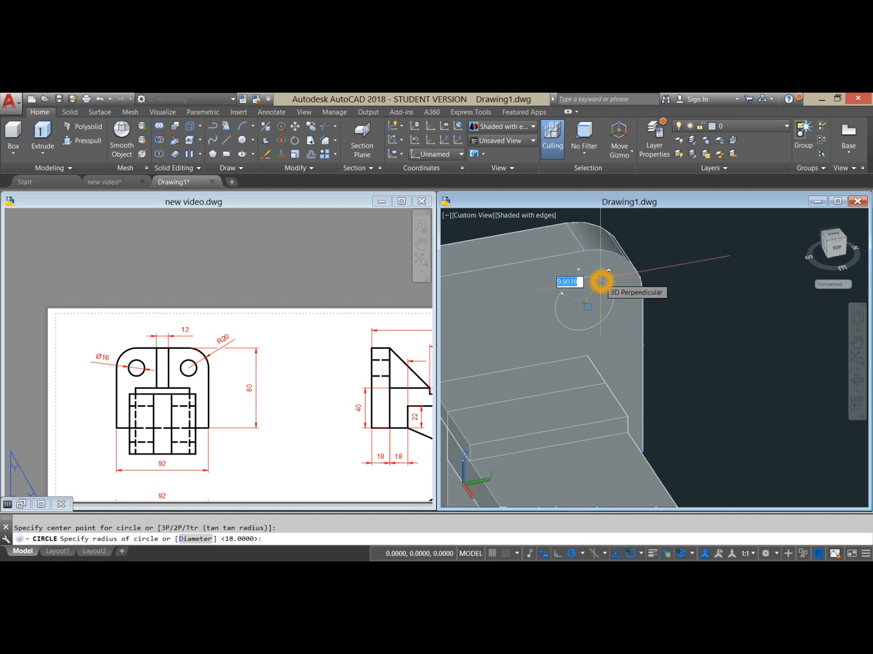
type("d")
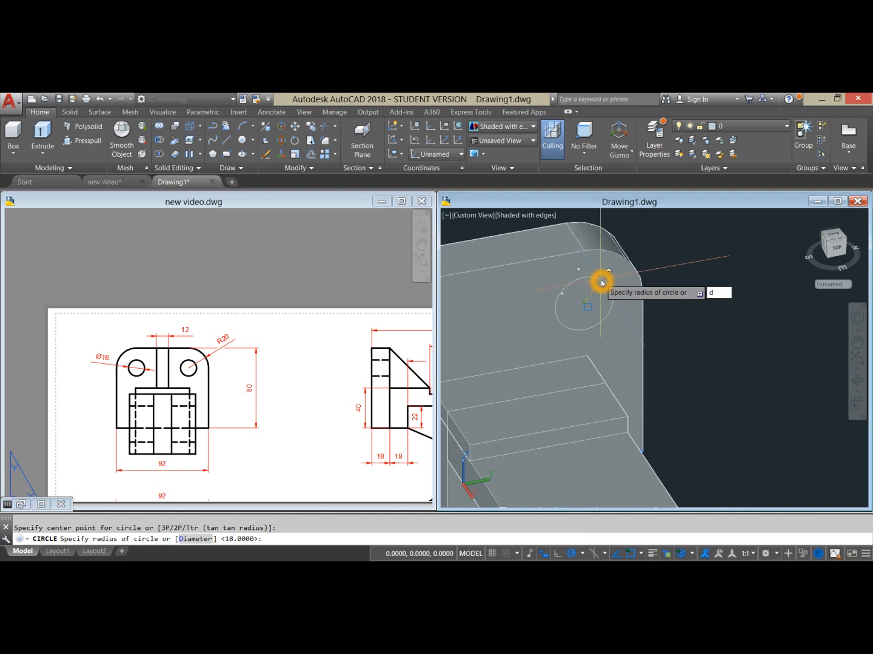
key("Return")
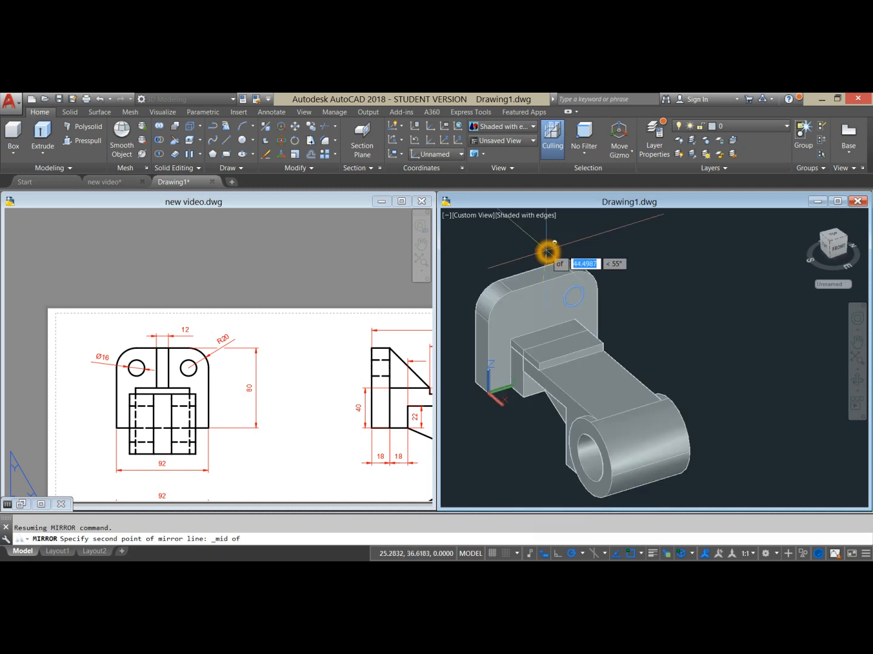
Step: Cancel the mirror and copy the 16 diameter circle from its centre to the centre of the back plate's other rounded corner
key("Escape")
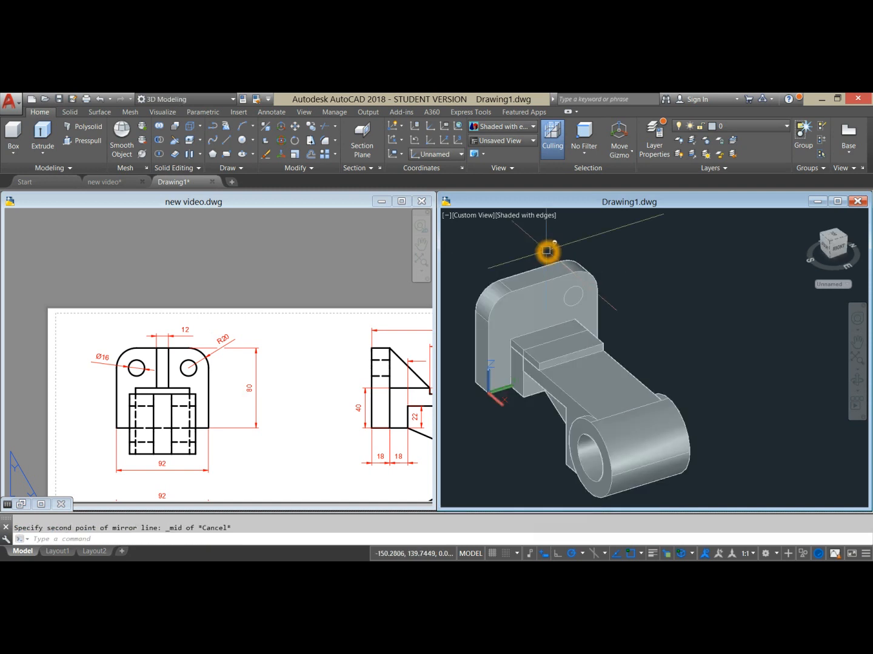
left_click(579, 282)
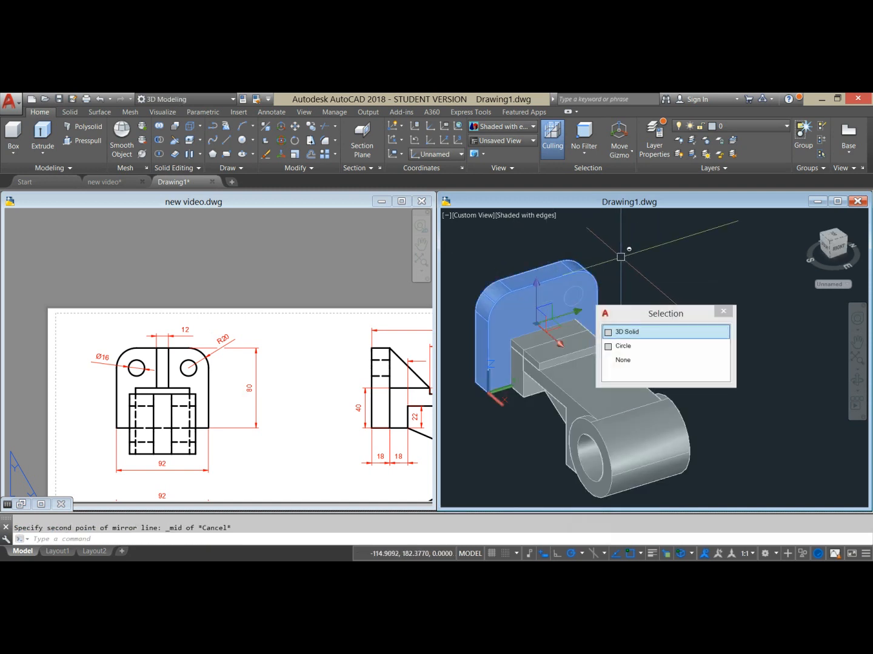
left_click(642, 346)
right_click(626, 250)
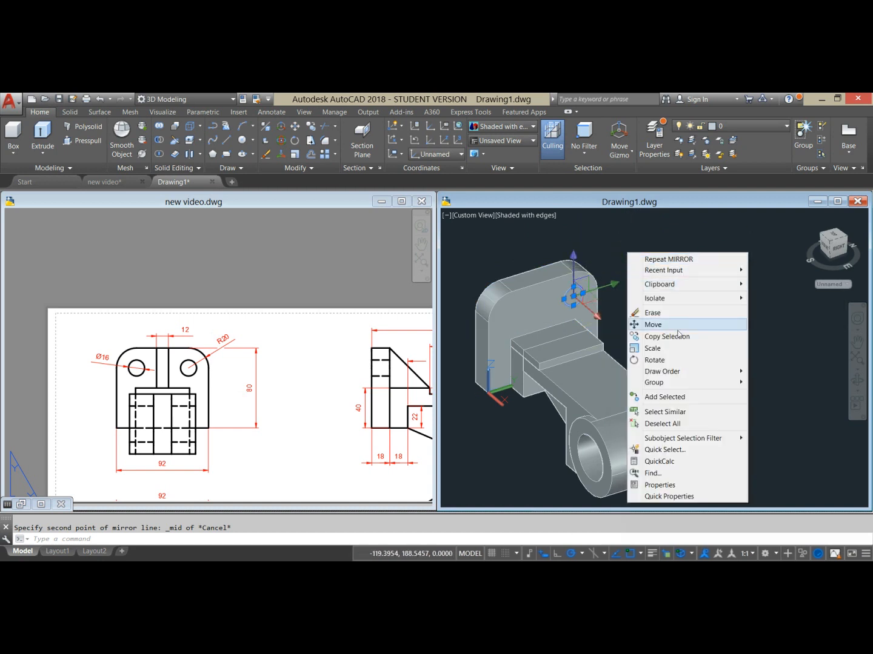
left_click(673, 337)
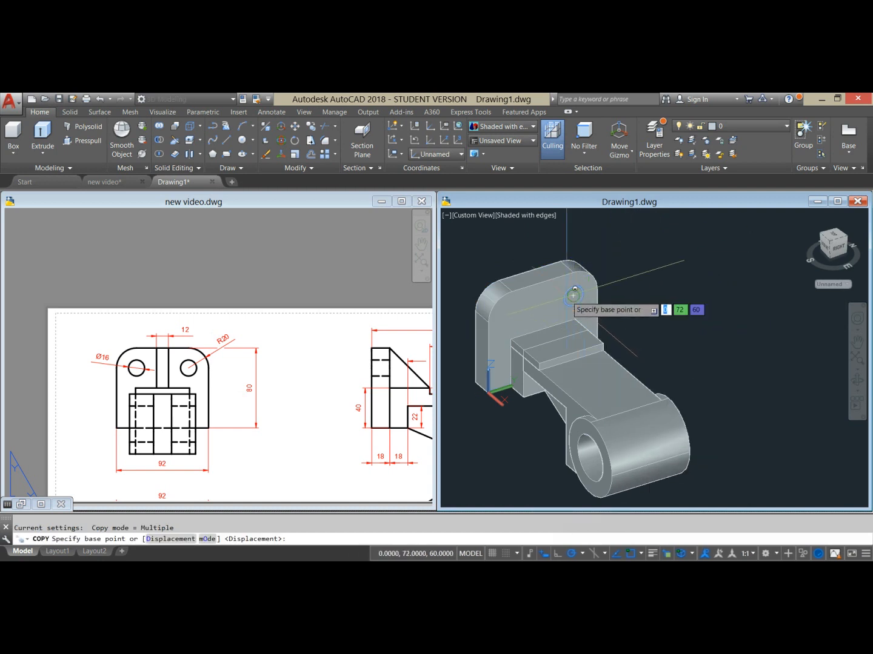
left_click(575, 289)
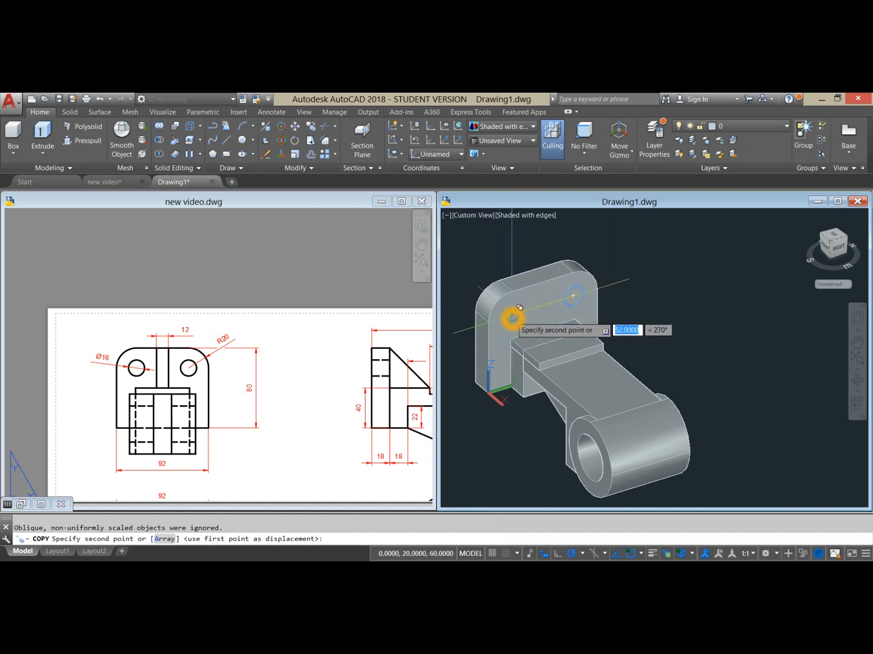
left_click(512, 317)
right_click(642, 276)
left_click(662, 281)
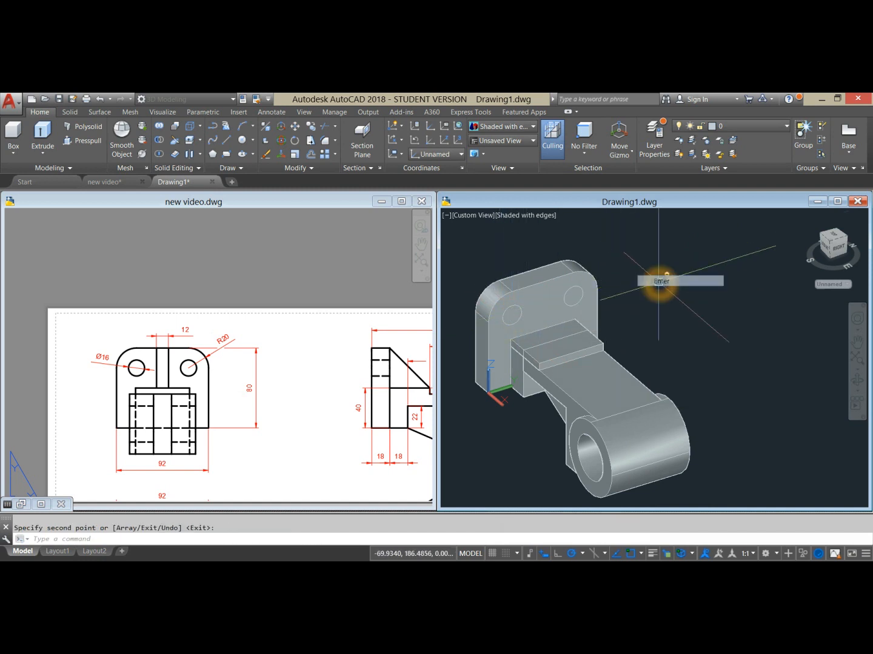
Step: Presspull the original circle backward through the full thickness of the back plate to cut the first hole
left_click(87, 143)
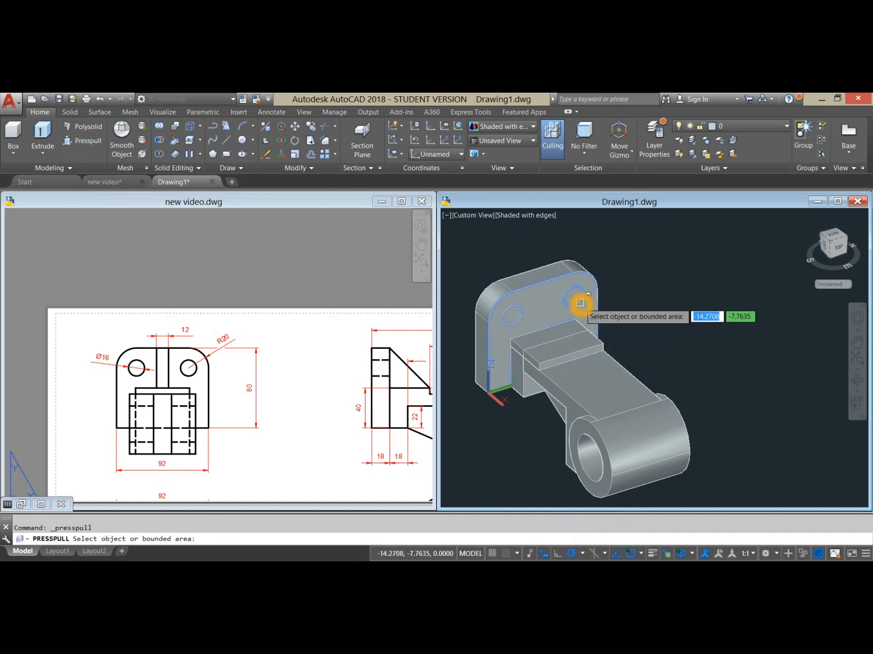
scroll(581, 302, "up", 3)
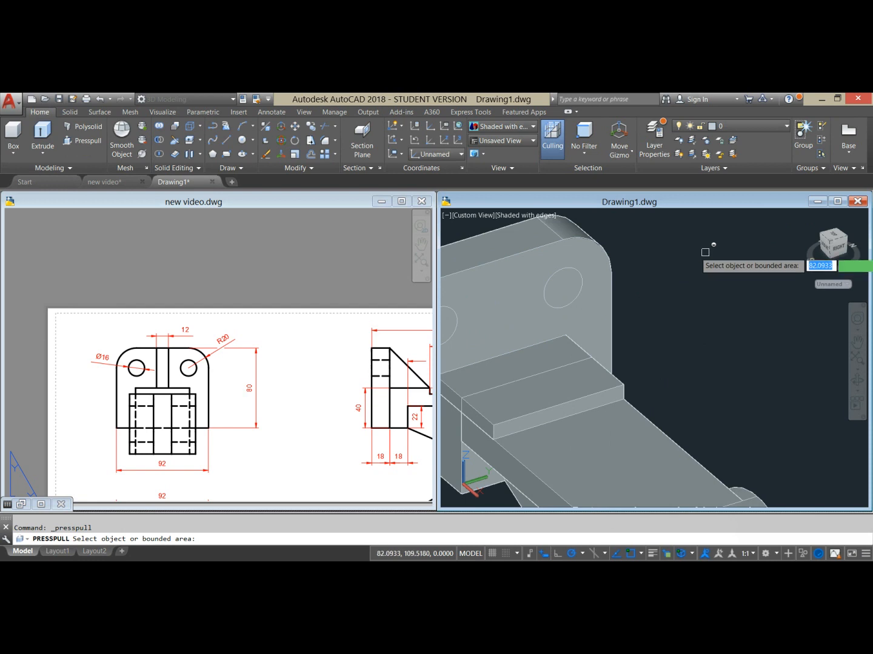
left_click(571, 281)
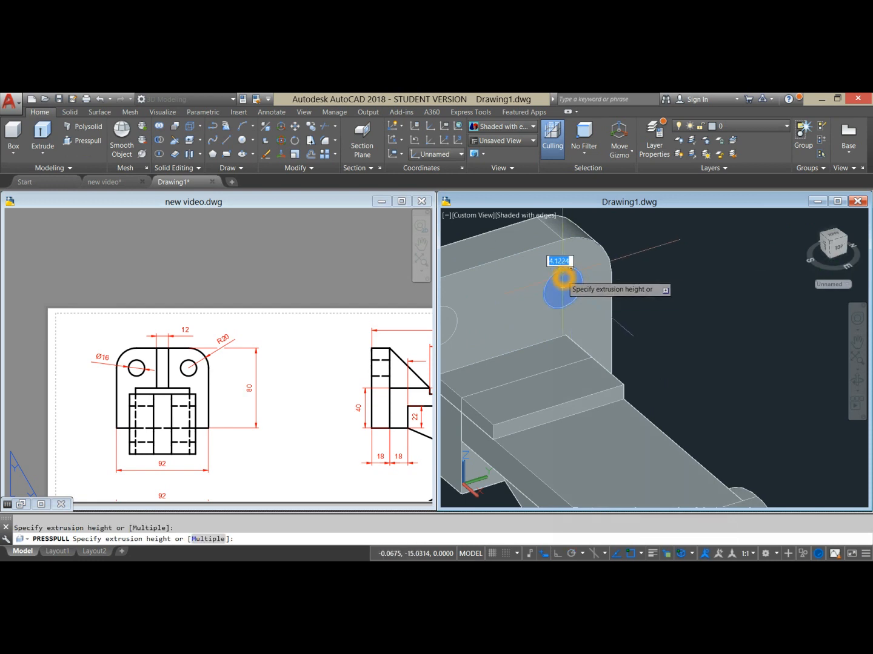
scroll(567, 277, "down", 5)
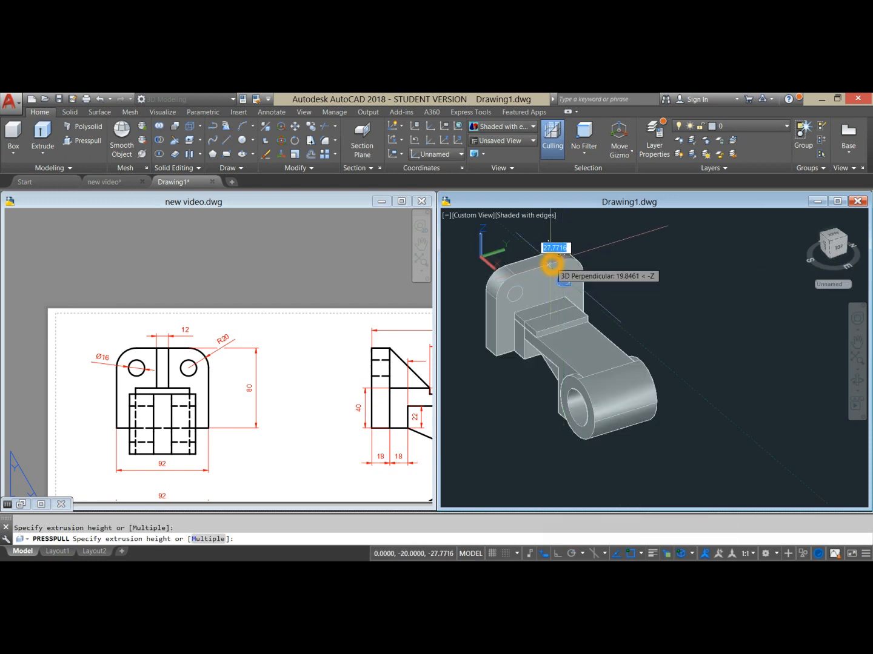
left_click(520, 239)
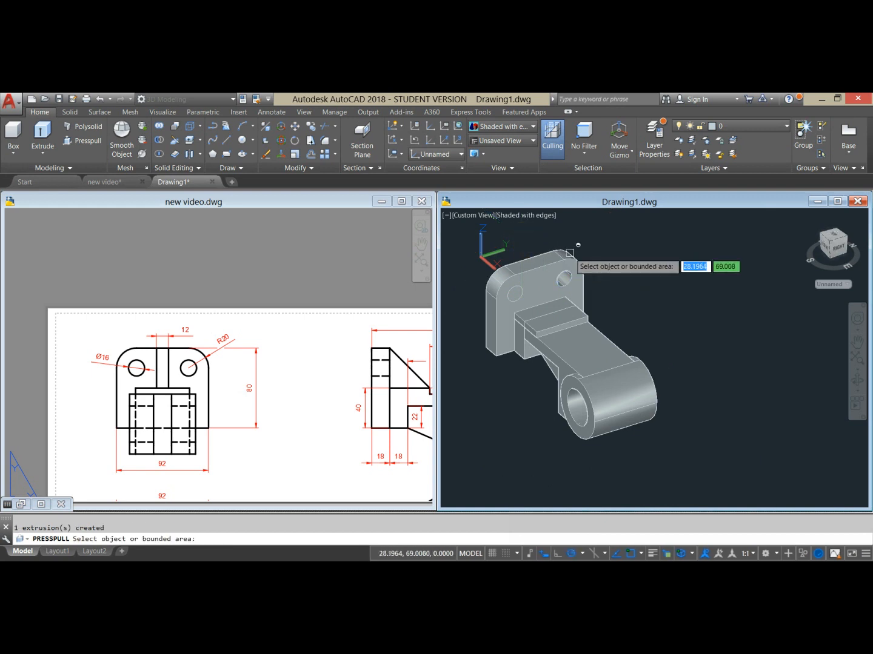
Step: Presspull the copied circle backward through the back plate to cut the second hole, and end the command
scroll(517, 297, "up", 3)
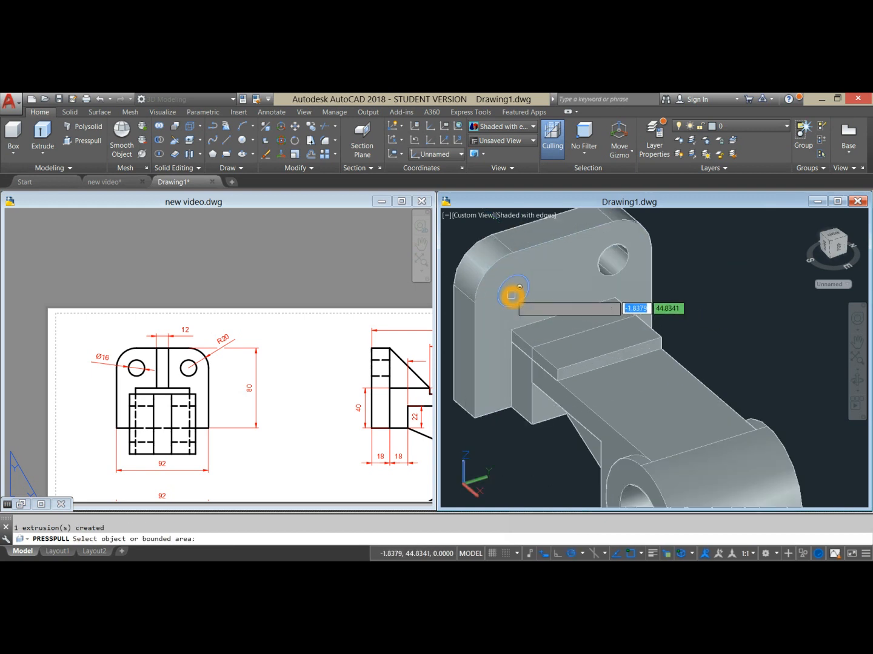
left_click(511, 295)
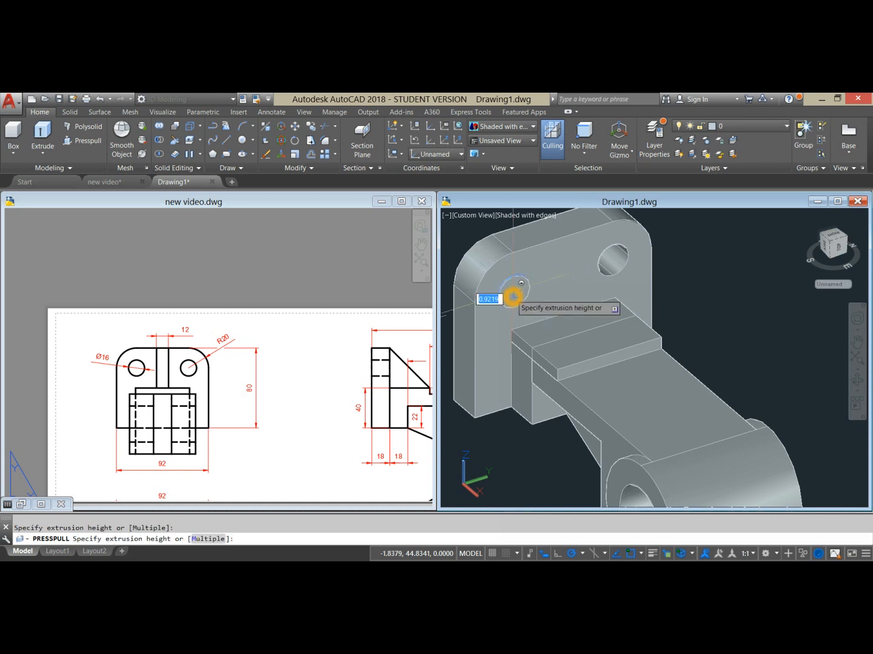
middle_click_drag(488, 298, 545, 321)
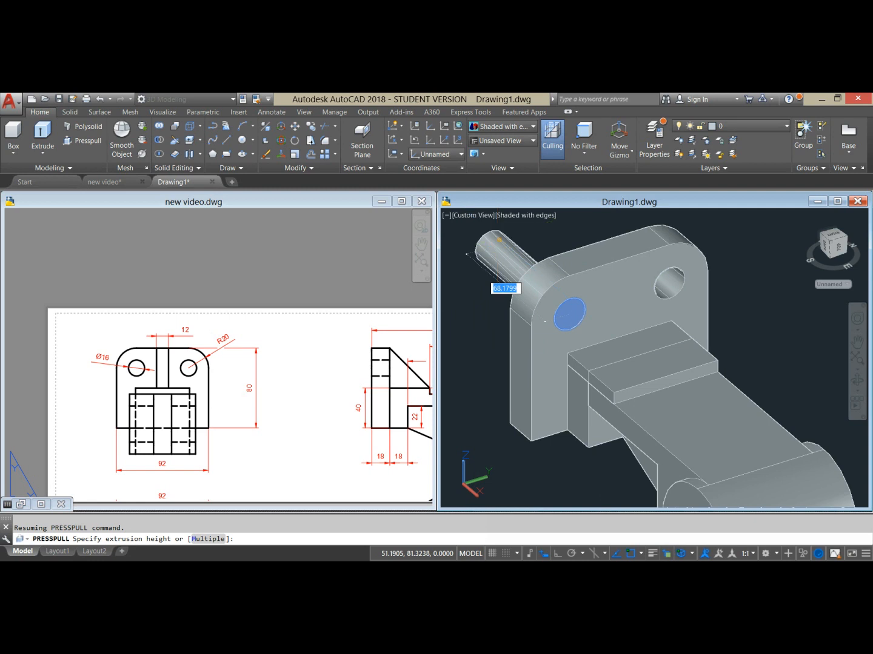
left_click(515, 240)
scroll(529, 248, "down", 5)
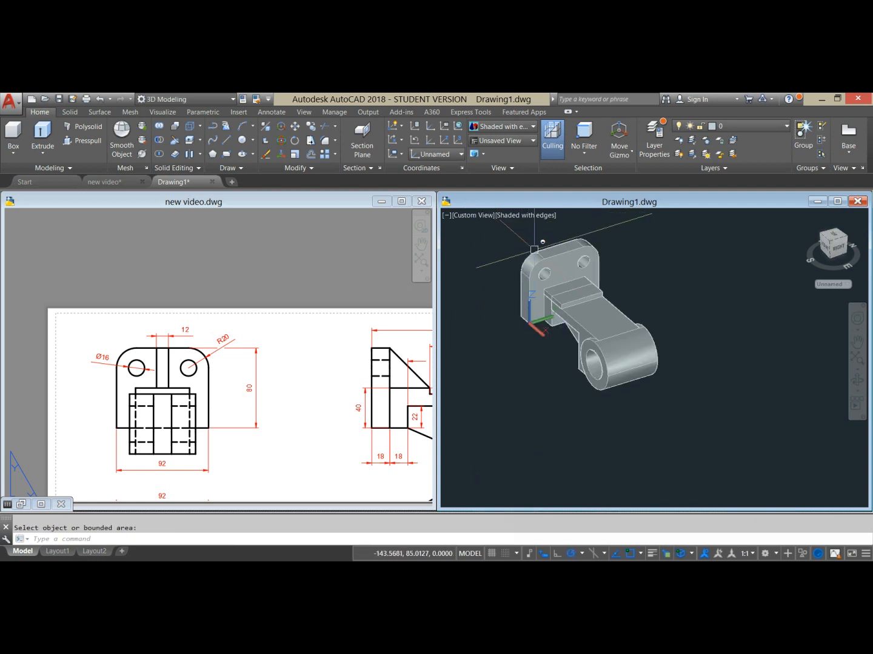
Step: Examine the reference drawing's top, side and isometric views for the position and size of the slot through the arm's cylindrical end
middle_click_drag(530, 237, 591, 280, "shift")
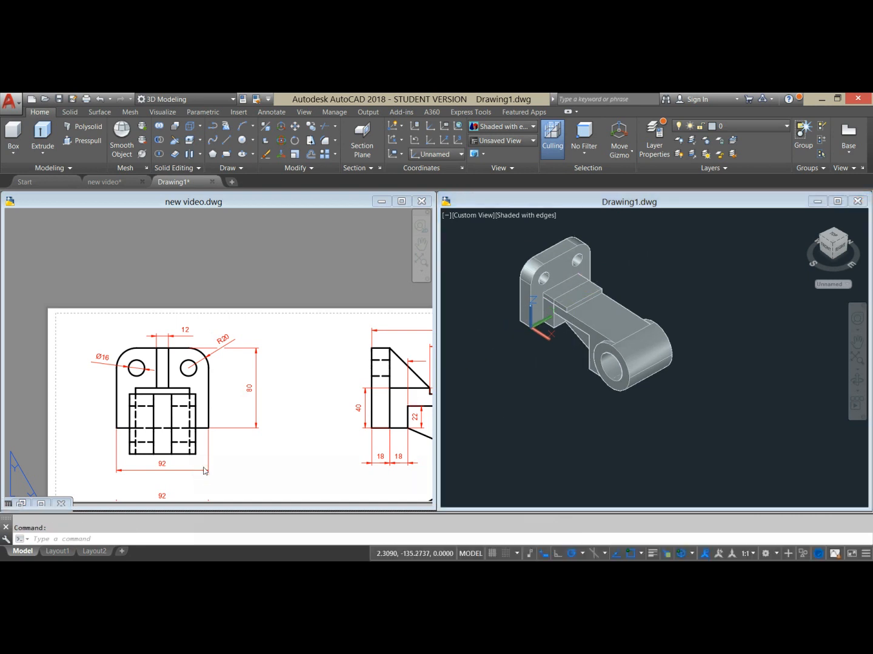
left_click(253, 424)
scroll(253, 424, "down", 4)
middle_click_drag(253, 424, 222, 364)
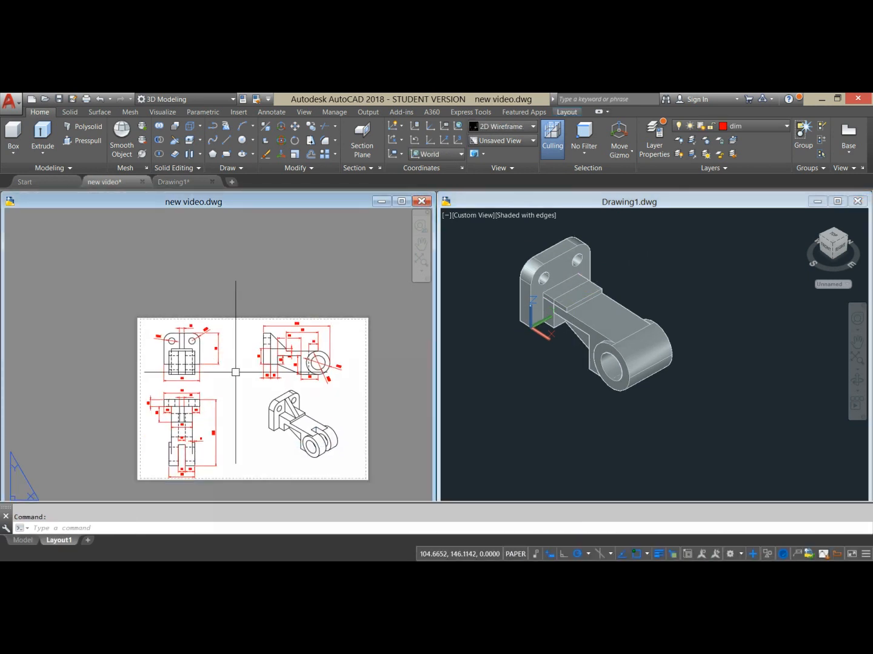
left_click(570, 398)
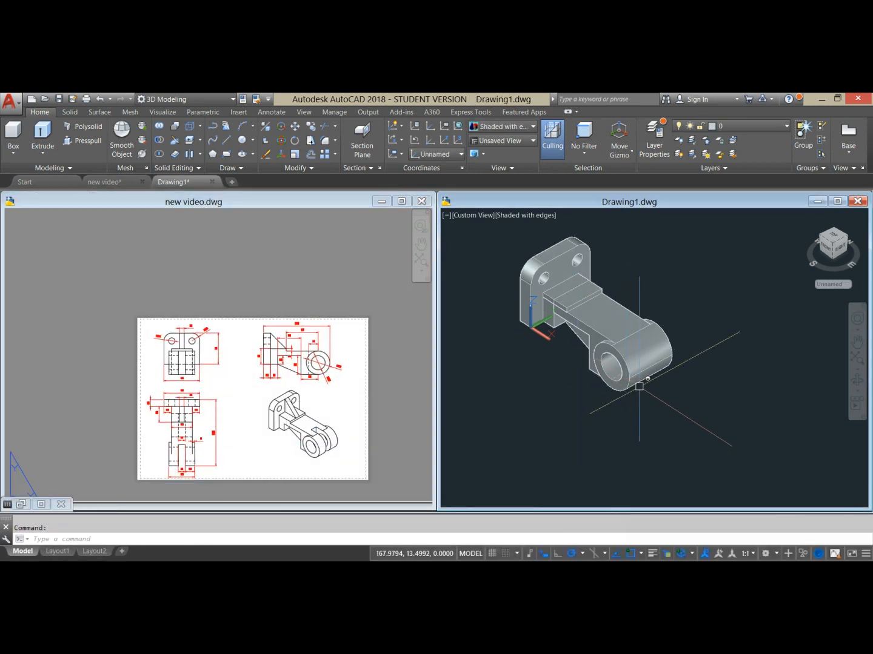
middle_click_drag(640, 386, 621, 383)
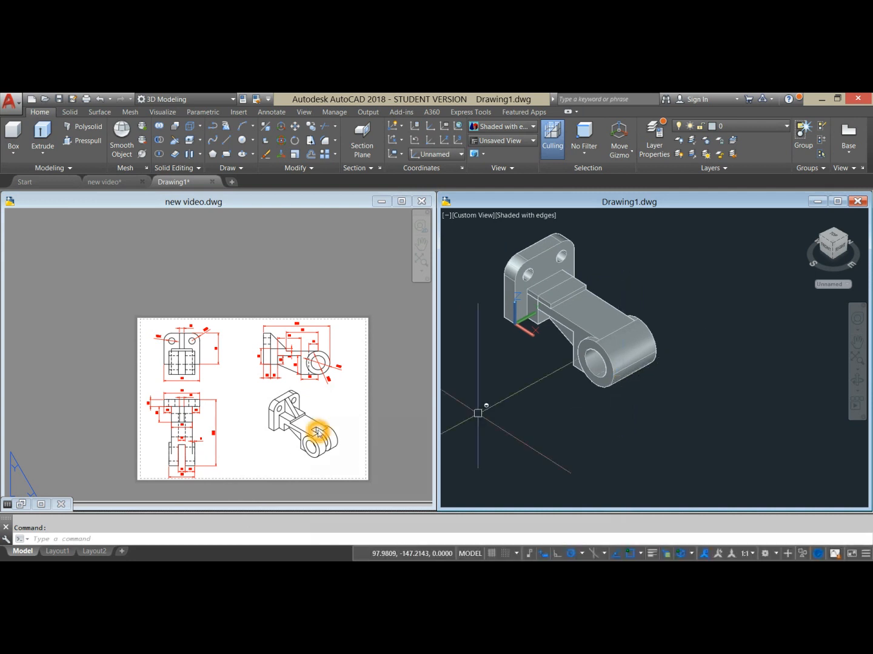
left_click(199, 466)
scroll(180, 458, "up", 8)
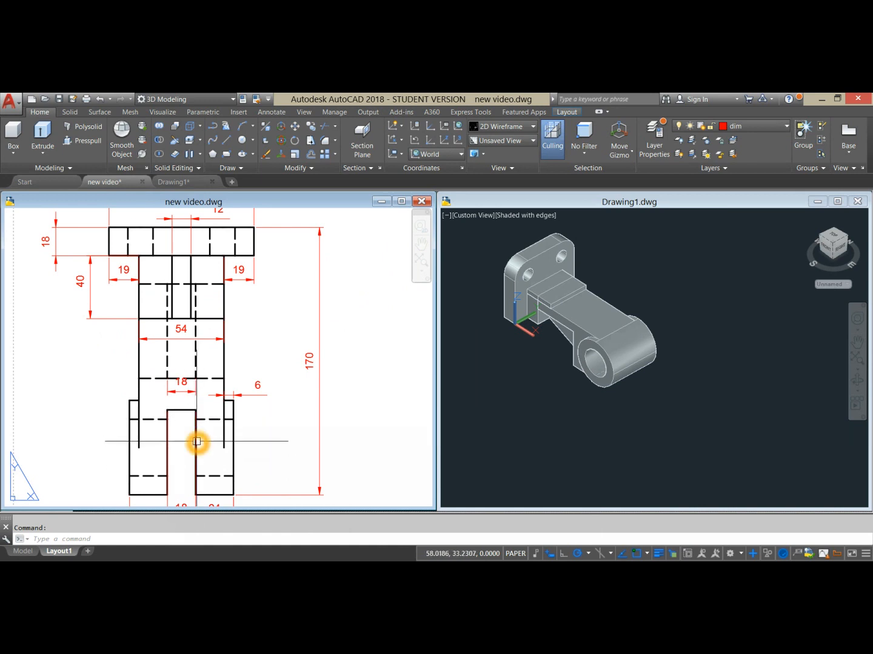
scroll(197, 442, "down", 3)
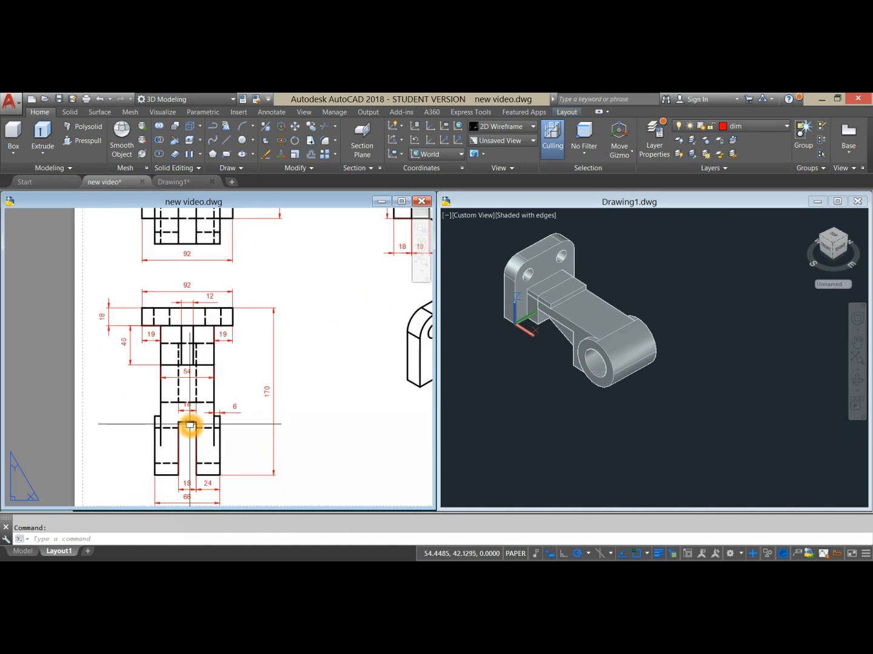
scroll(219, 454, "down", 3)
middle_click_drag(218, 454, 195, 462)
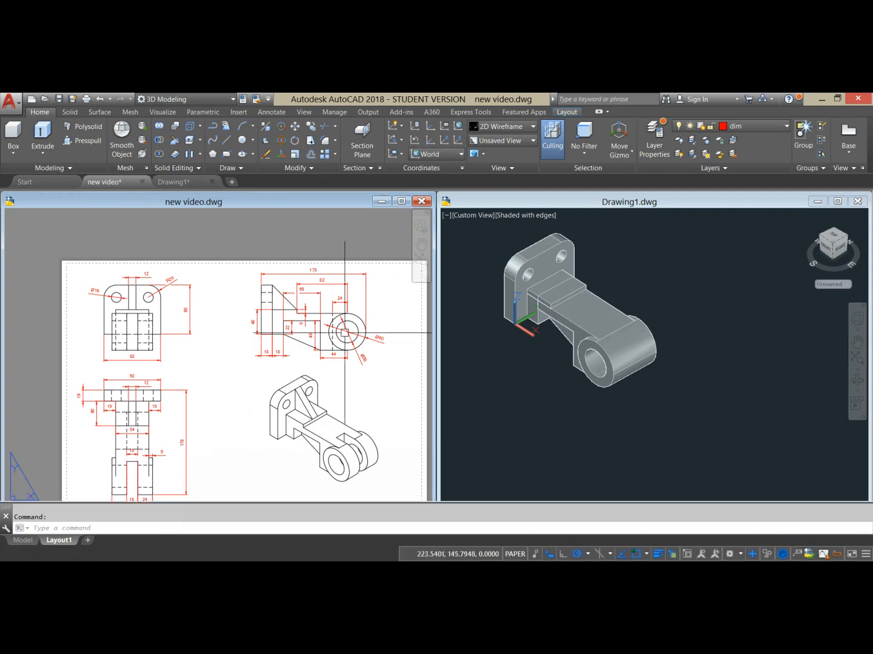
scroll(345, 332, "up", 3)
mouse_move(341, 300)
middle_mouse_down()
mouse_move(334, 368)
mouse_move(291, 263)
middle_mouse_up()
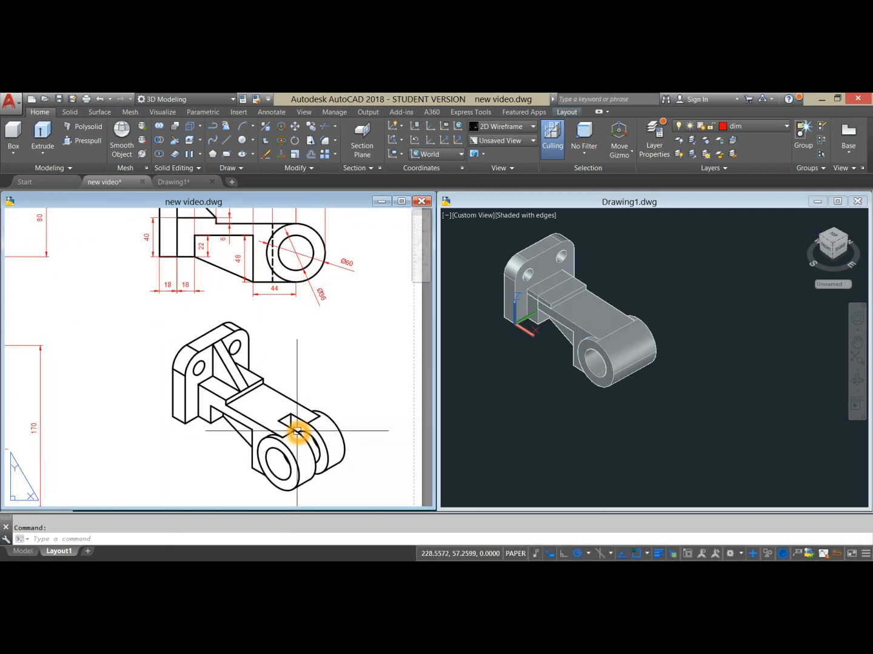
middle_click_drag(289, 311, 287, 356)
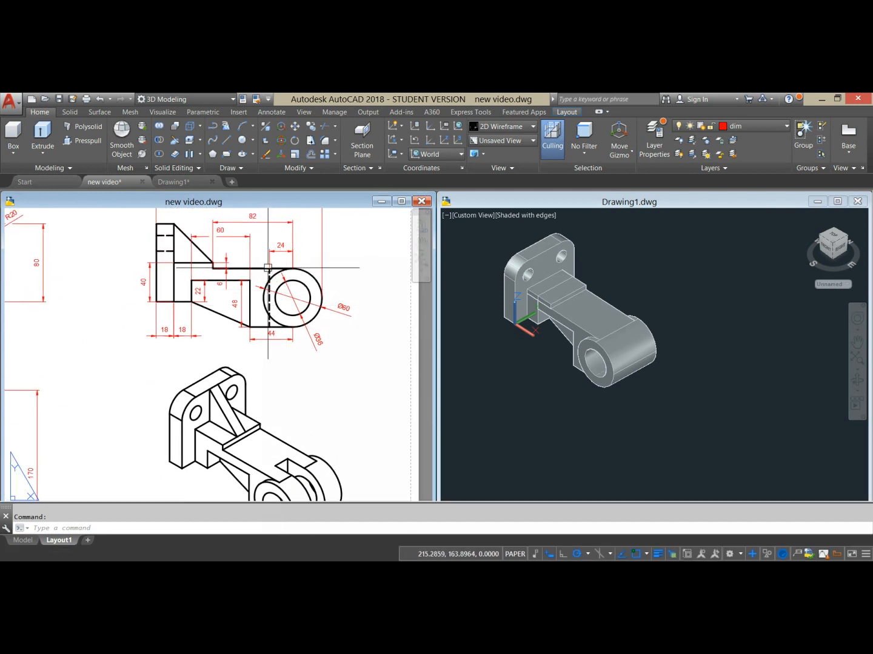
Step: Draw a 24 long line on the arm's top face, from the midpoint of its edge at the cylinder toward the back plate
left_click(731, 335)
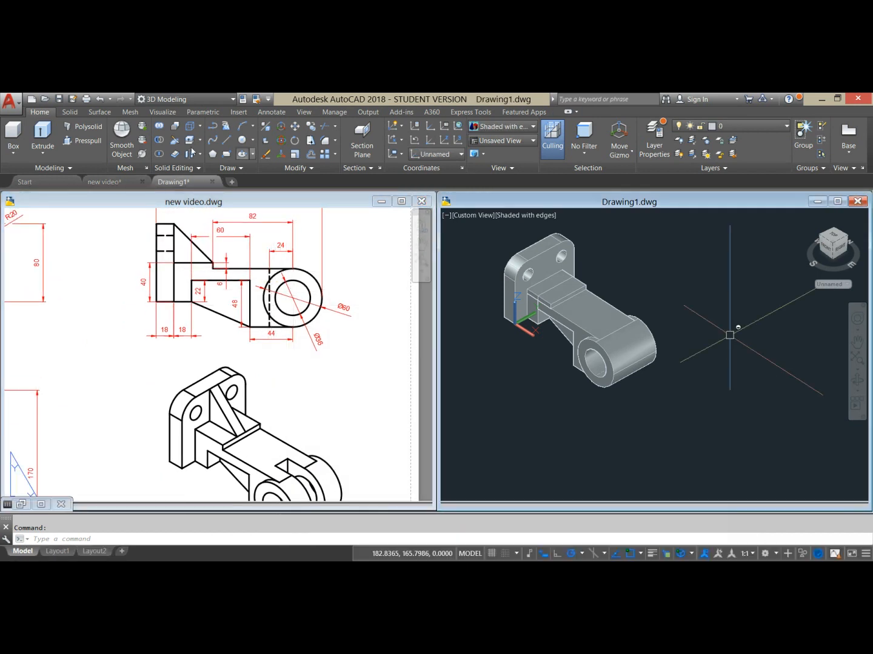
left_click(226, 140)
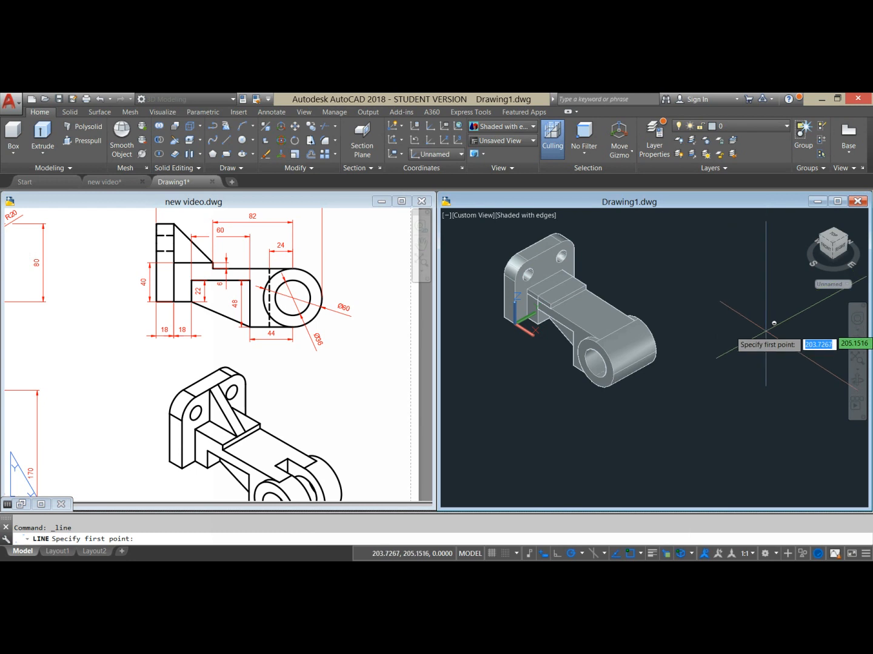
scroll(614, 329, "up", 5)
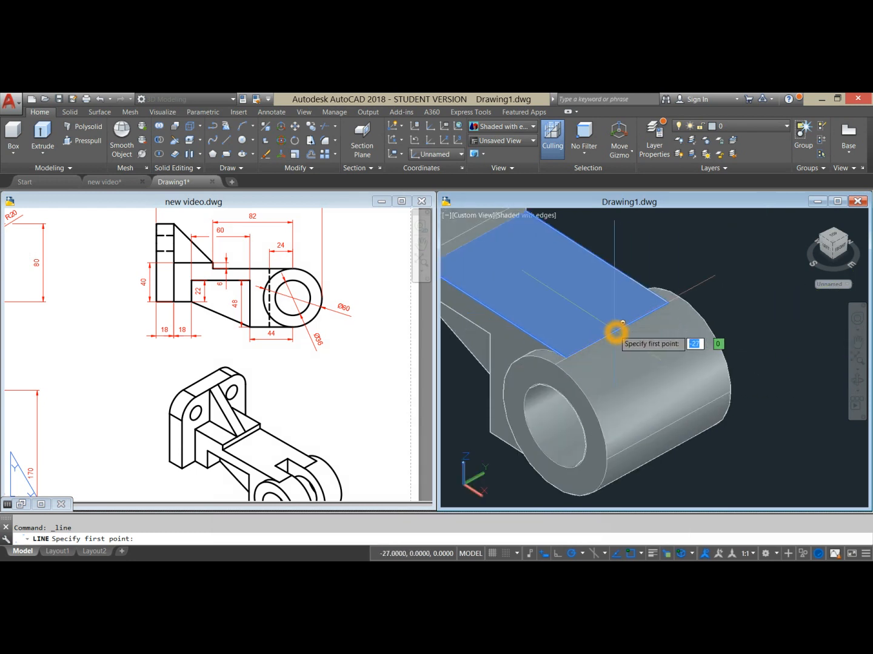
left_click(616, 330)
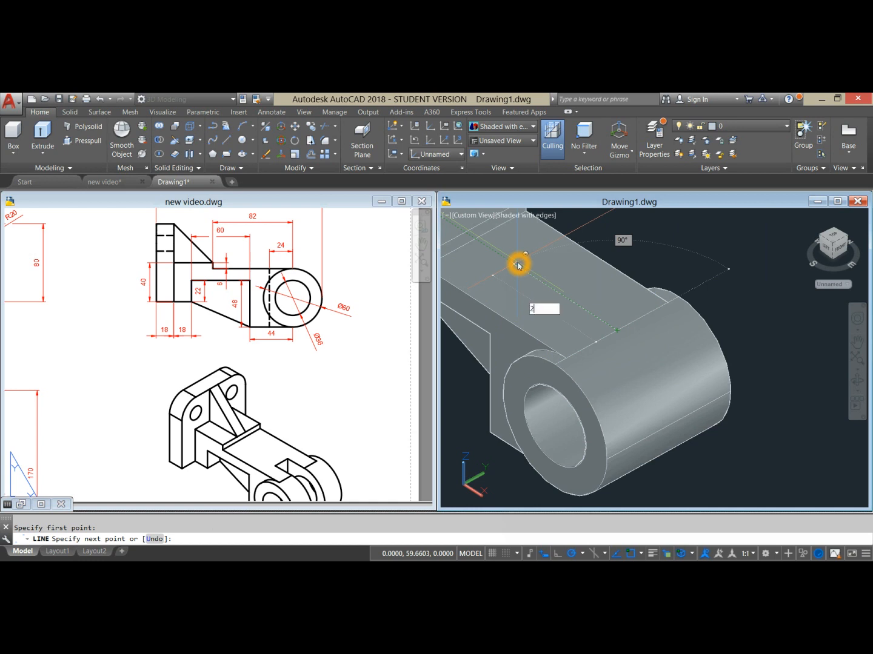
key("Return")
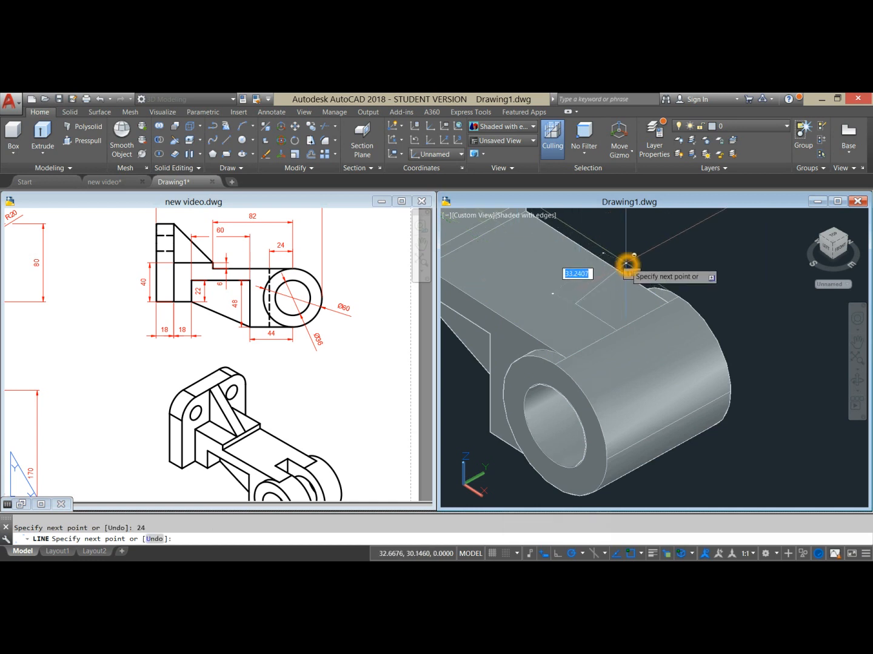
right_click(633, 242)
left_click(656, 249)
scroll(615, 284, "down", 2)
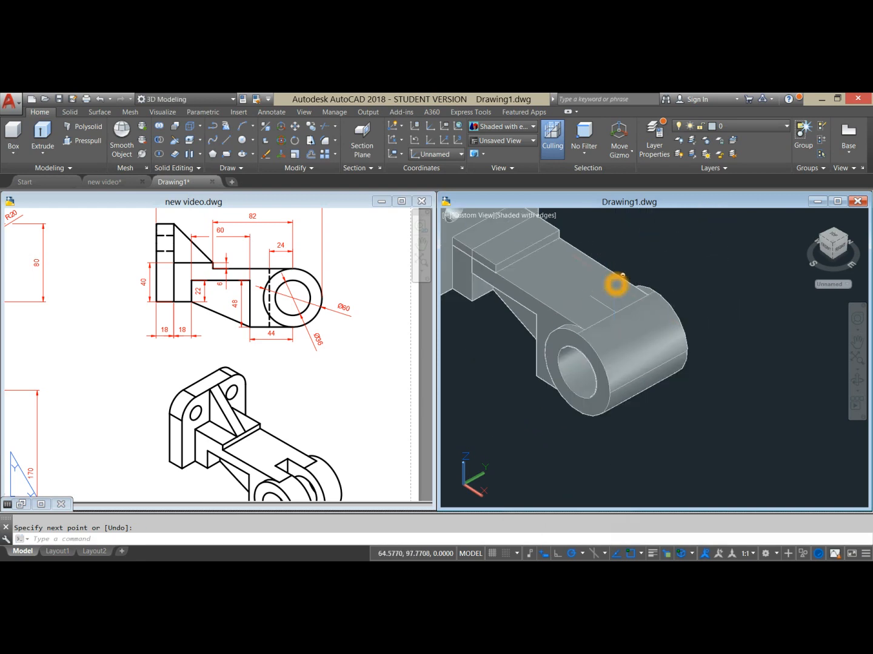
Step: Examine the top view in the reference drawing's Layout1 for the slot's width and position
left_click(40, 487)
left_click(59, 551)
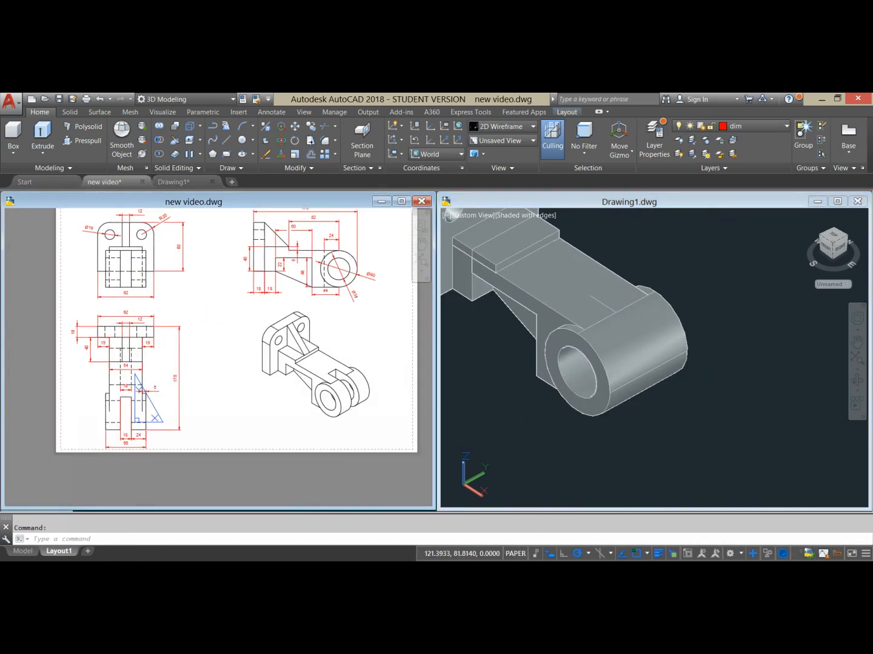
scroll(156, 433, "up", 3)
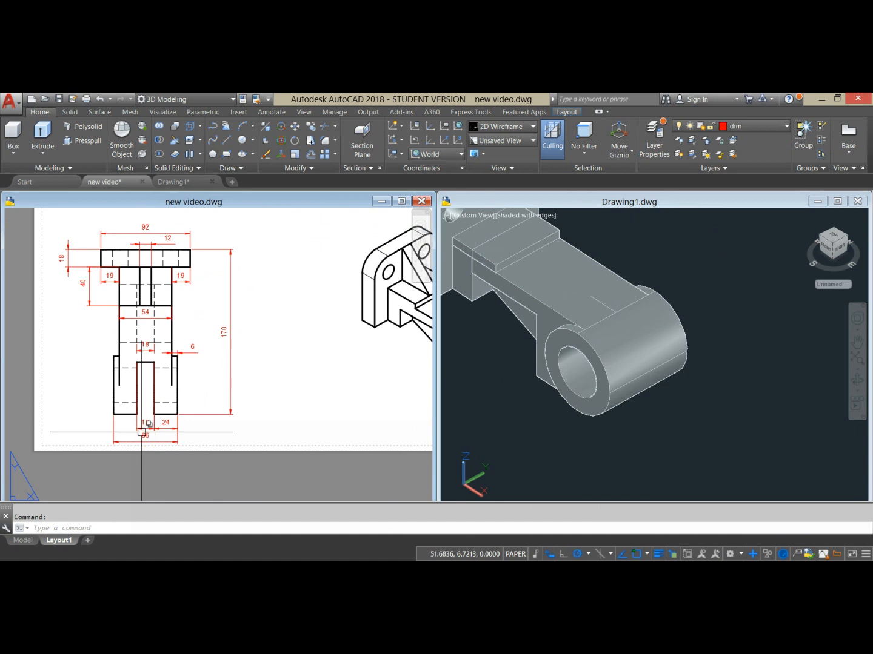
left_click(700, 268)
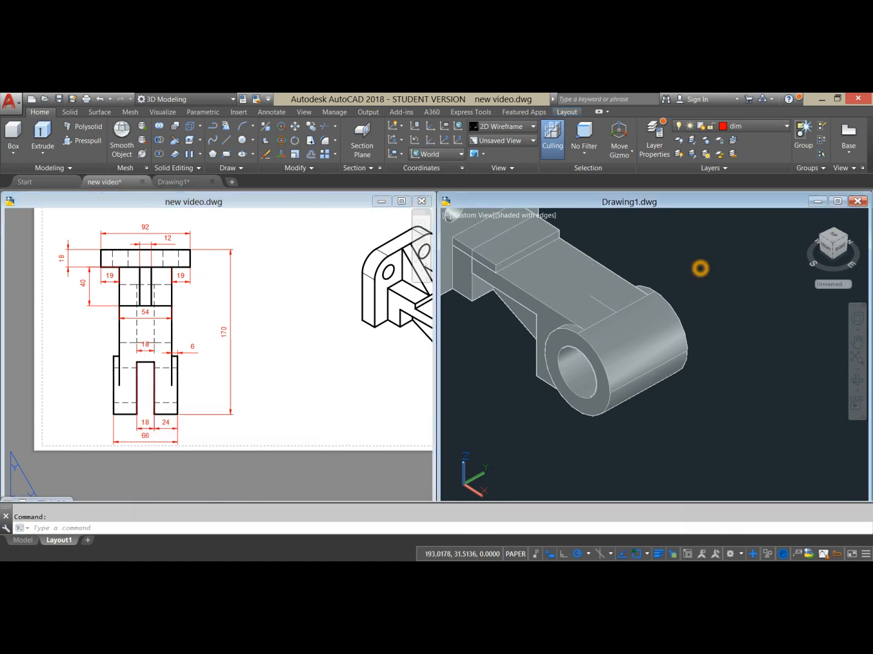
type("l")
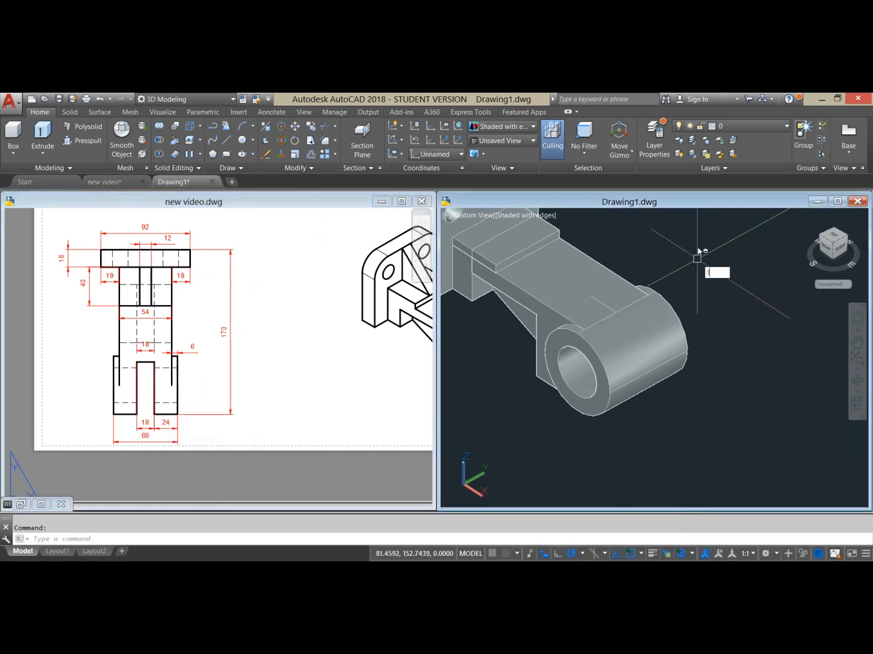
key("Return")
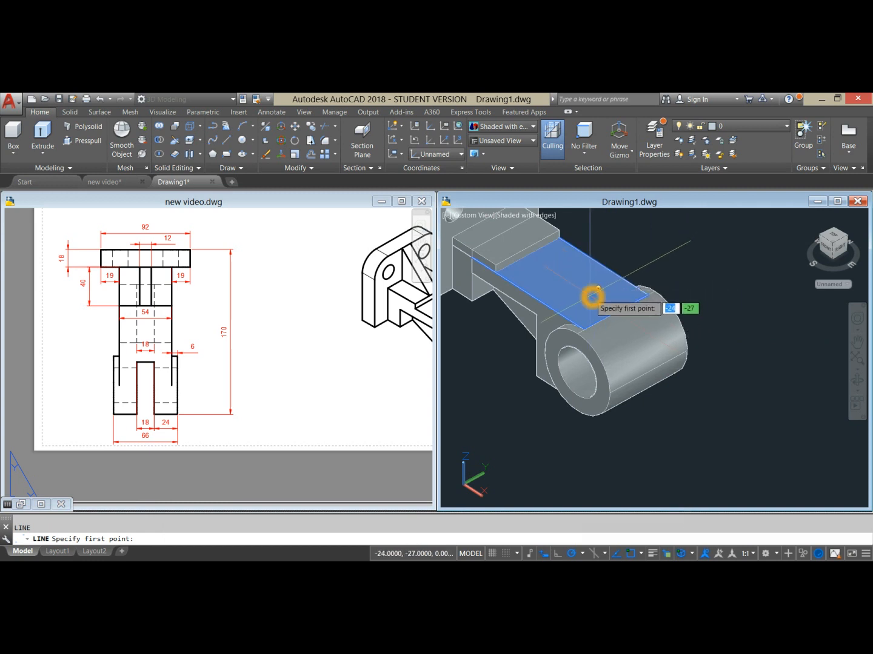
scroll(592, 297, "up", 2)
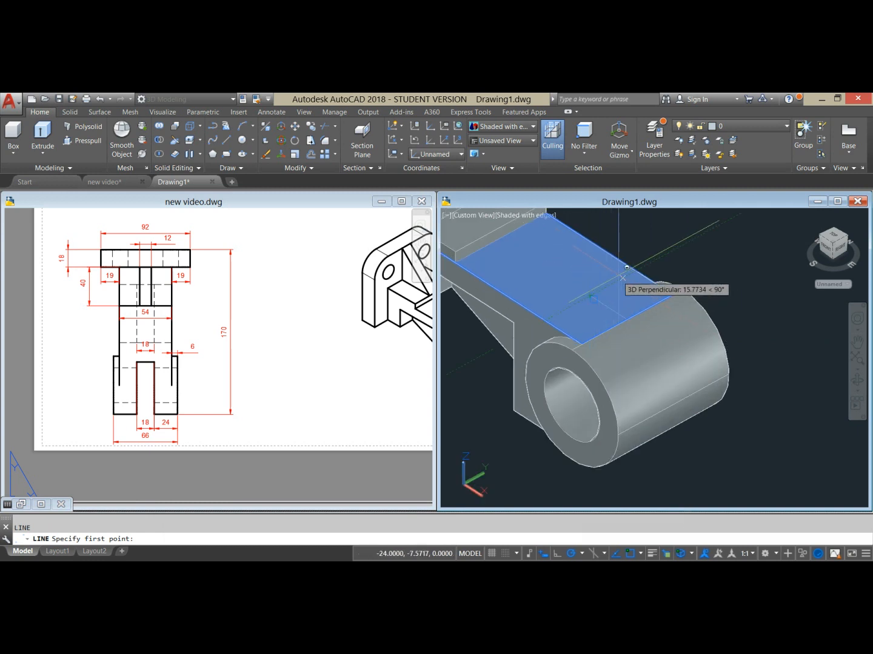
left_click(691, 241)
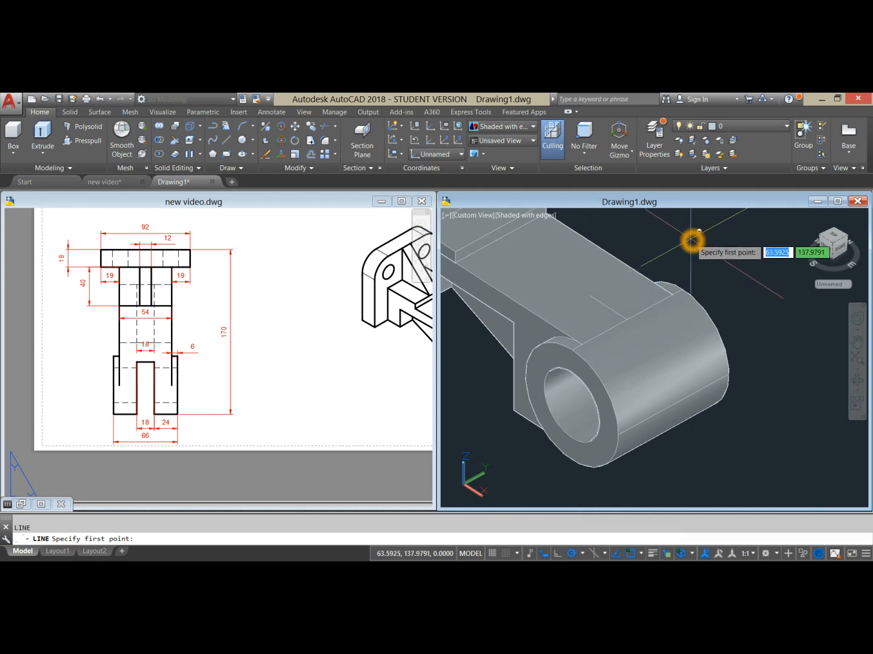
key("Escape")
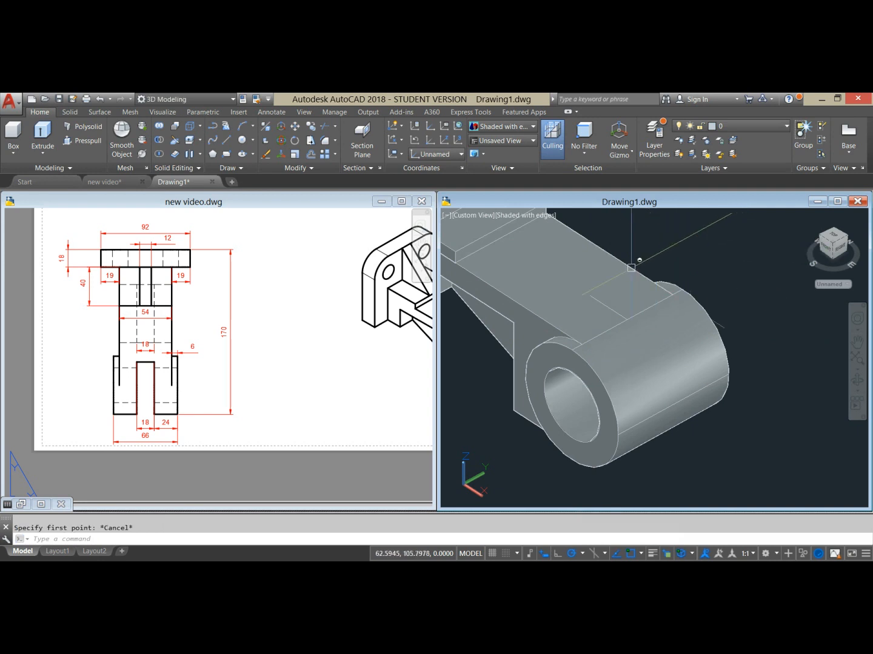
Step: In Wireframe style, draw an 18 long line across the slot's inner end, starting 9 sideways from the 24 line's inner end
left_click(534, 223)
left_click(576, 326)
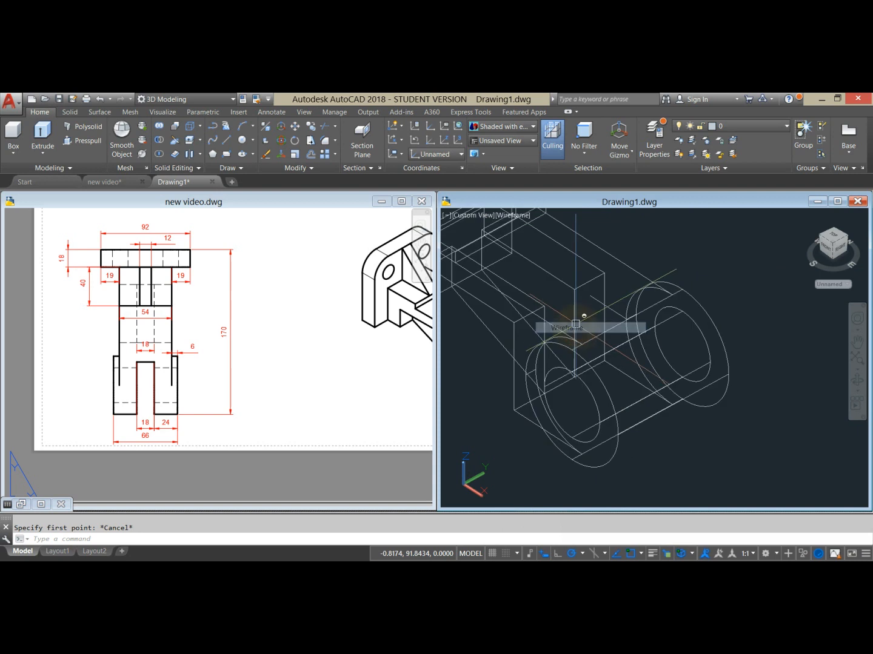
type("l")
key("Return")
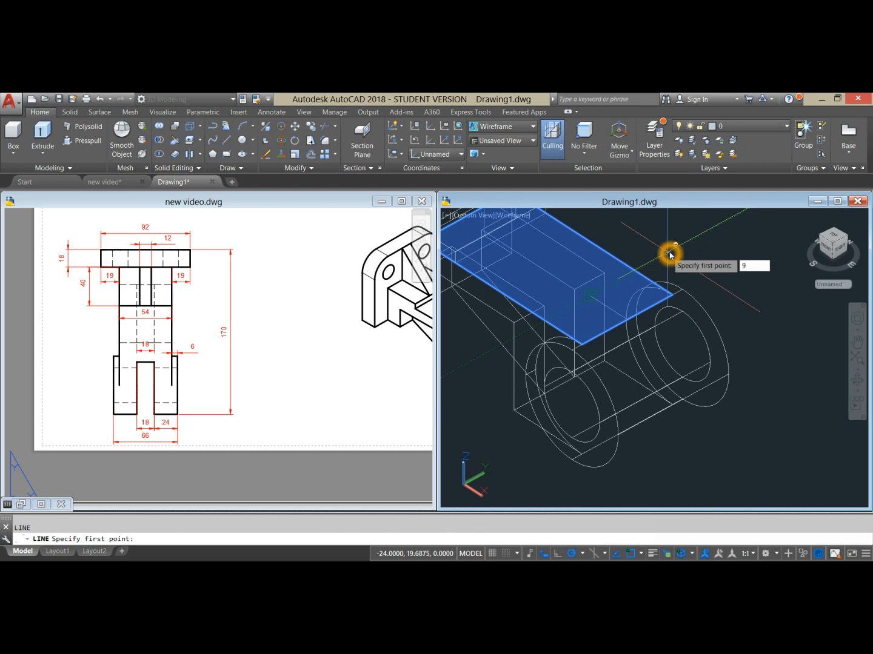
key("Return")
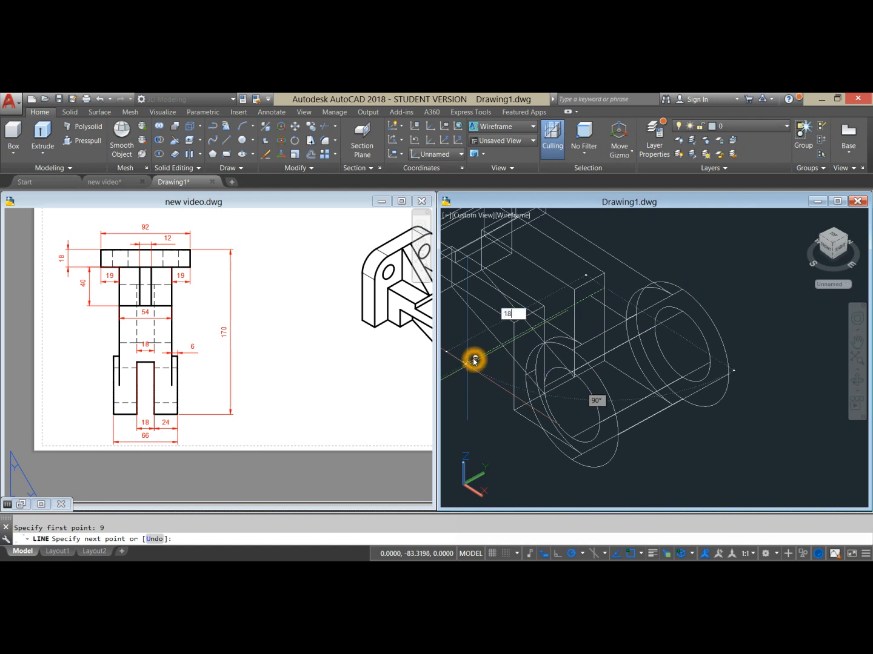
key("Return")
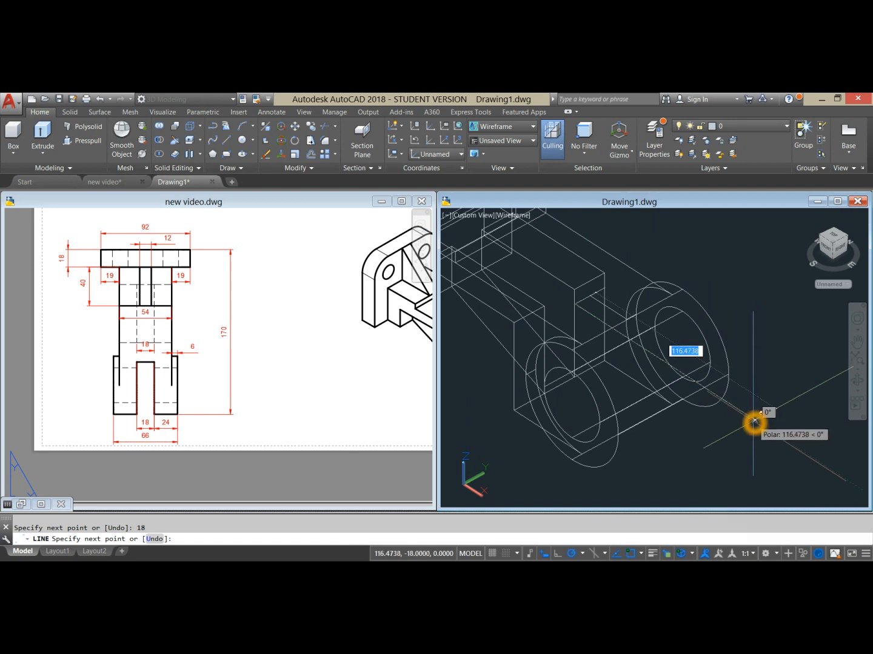
Step: Complete the slot outline with an about 116 long side past the cylinder, an 18 outer end and a return side to the start
left_click(755, 422)
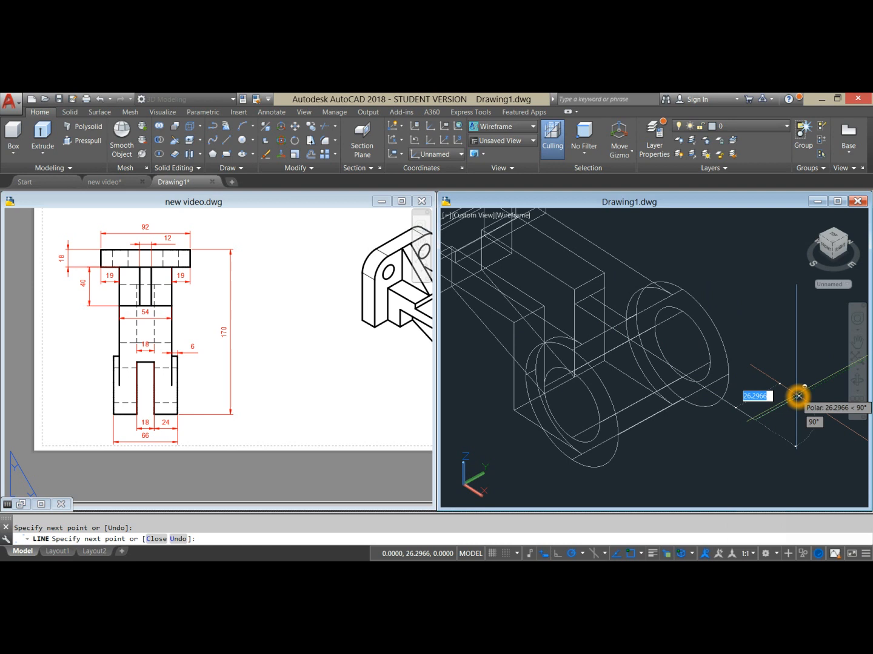
type("18")
key("Return")
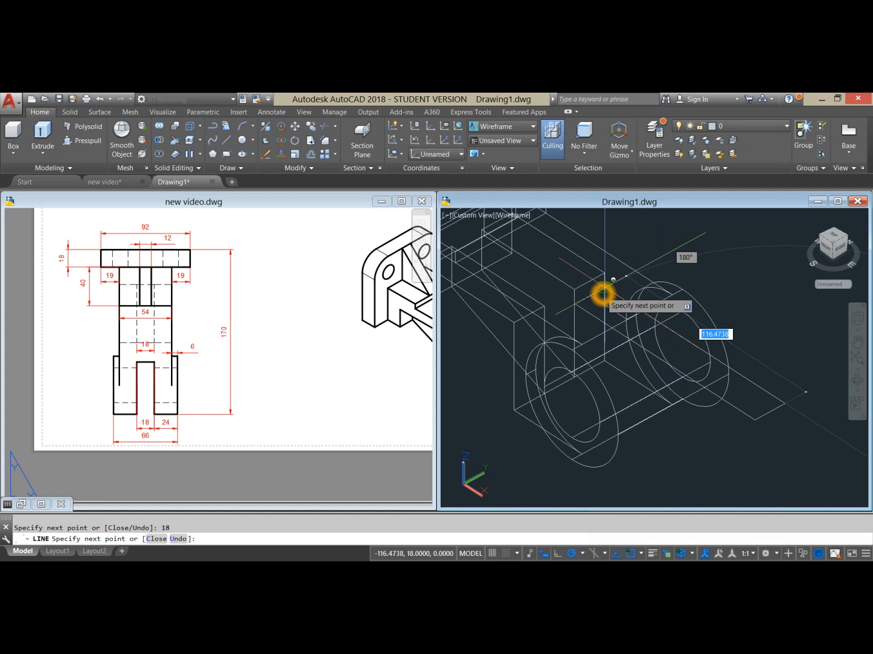
right_click(687, 270)
left_click(703, 275)
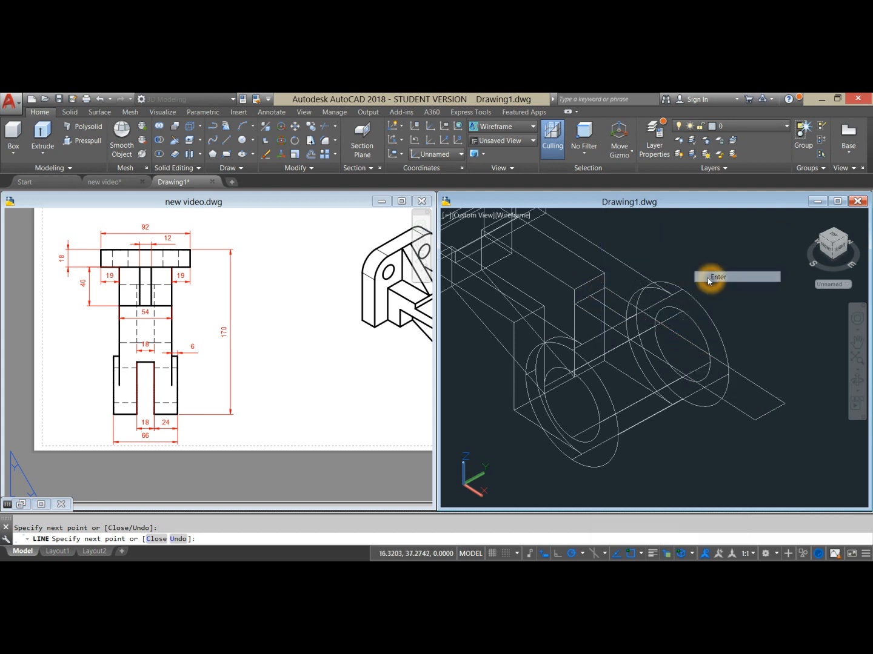
Step: Set the model's visual style to X-Ray, with the slot outline in view beyond the cylinder
scroll(703, 277, "down", 2)
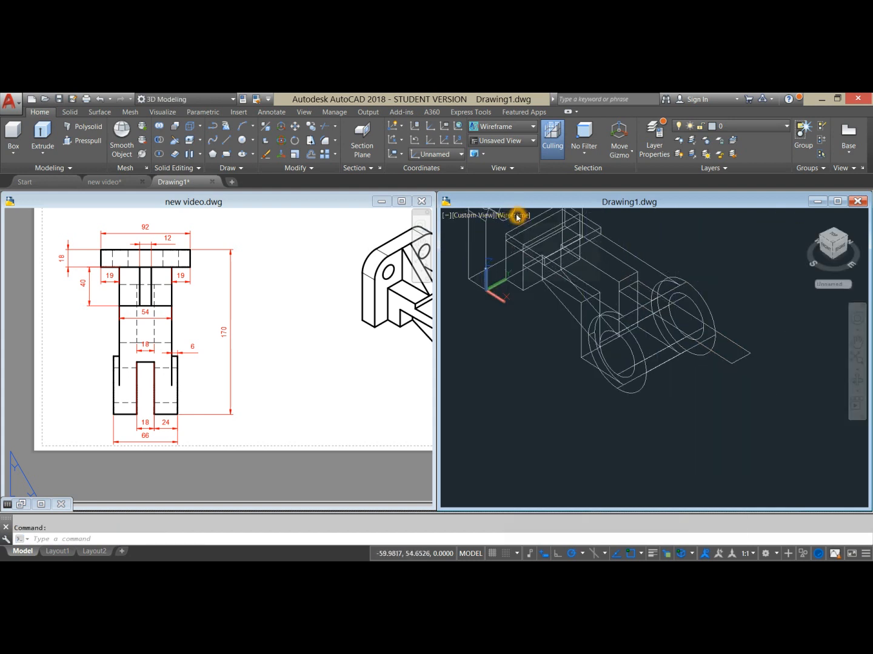
left_click(517, 217)
left_click(548, 336)
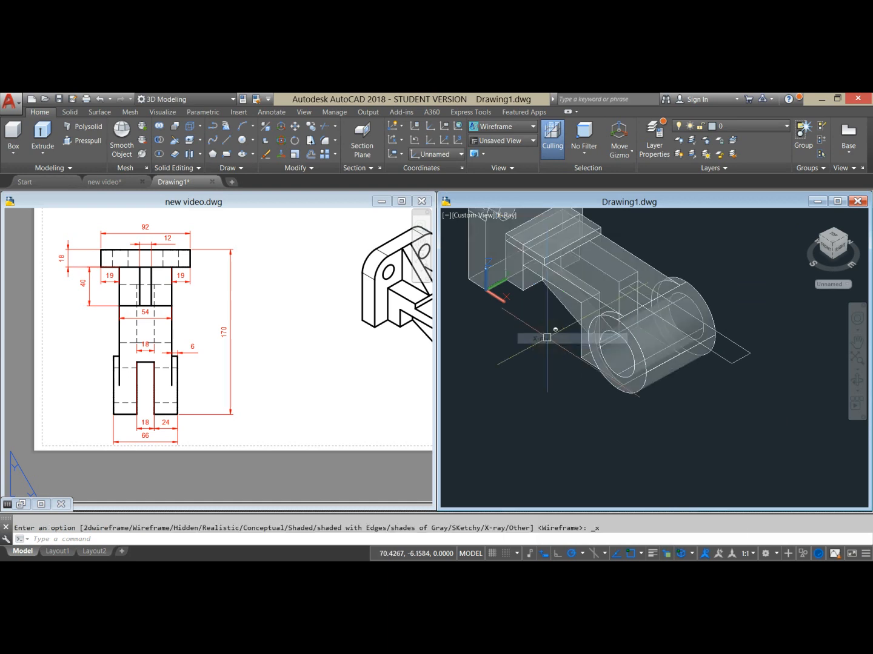
middle_click_drag(761, 389, 760, 366, "shift")
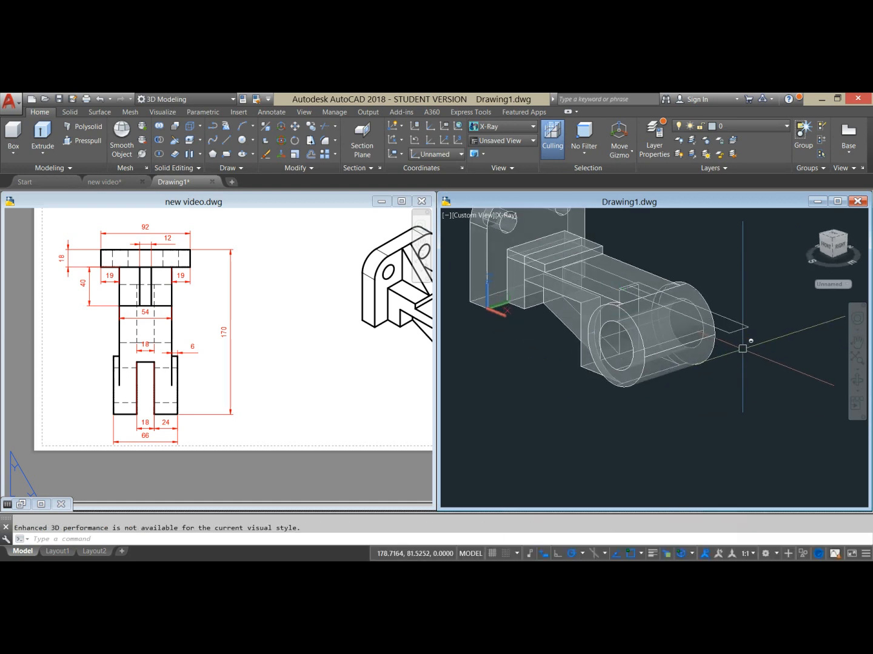
Step: Join the four lines of the slot outline into one closed polyline
key("Return")
left_click(729, 320)
left_click(739, 329)
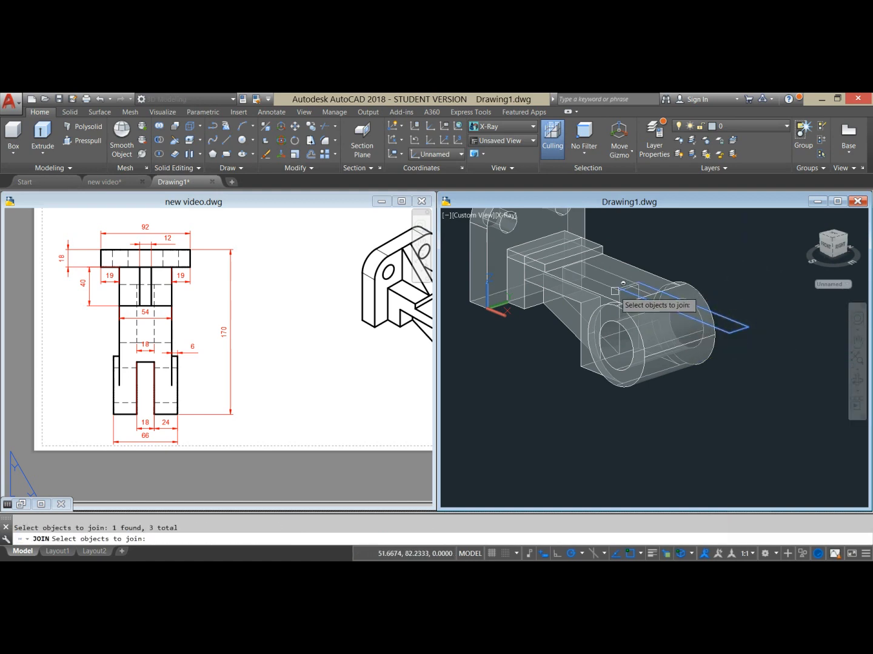
scroll(615, 292, "up", 5)
left_click(655, 289)
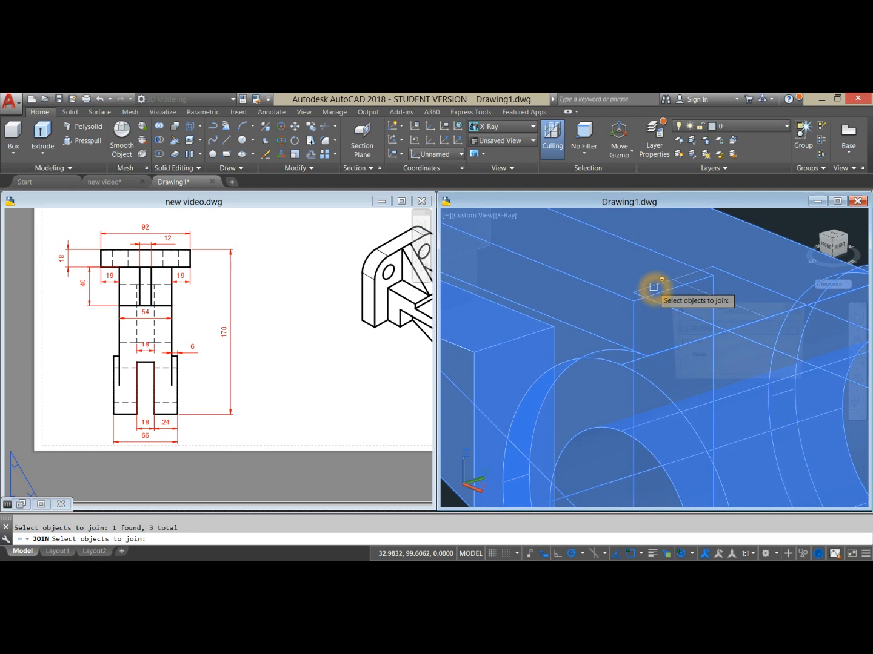
left_click(695, 345)
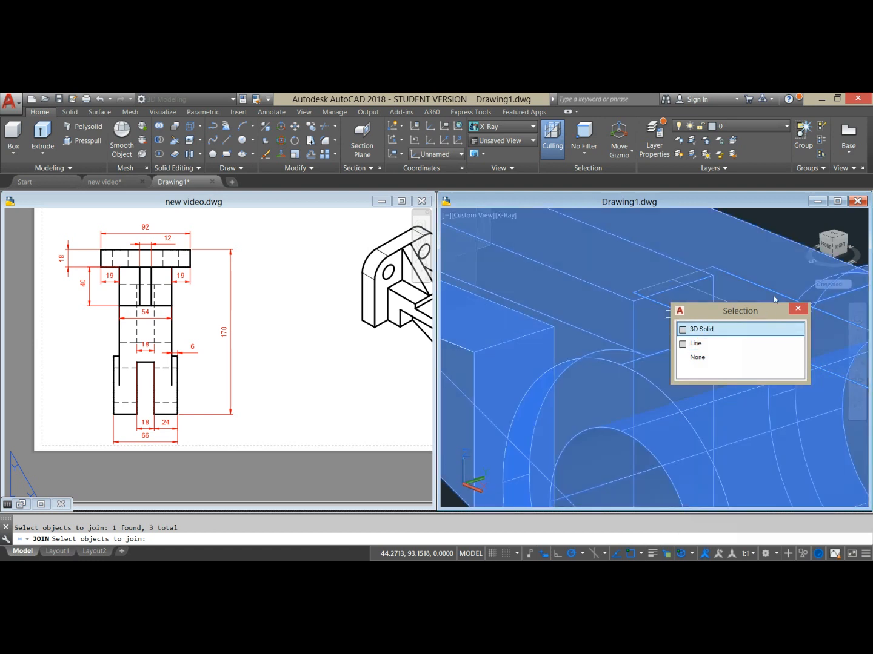
left_click(726, 345)
key("Return")
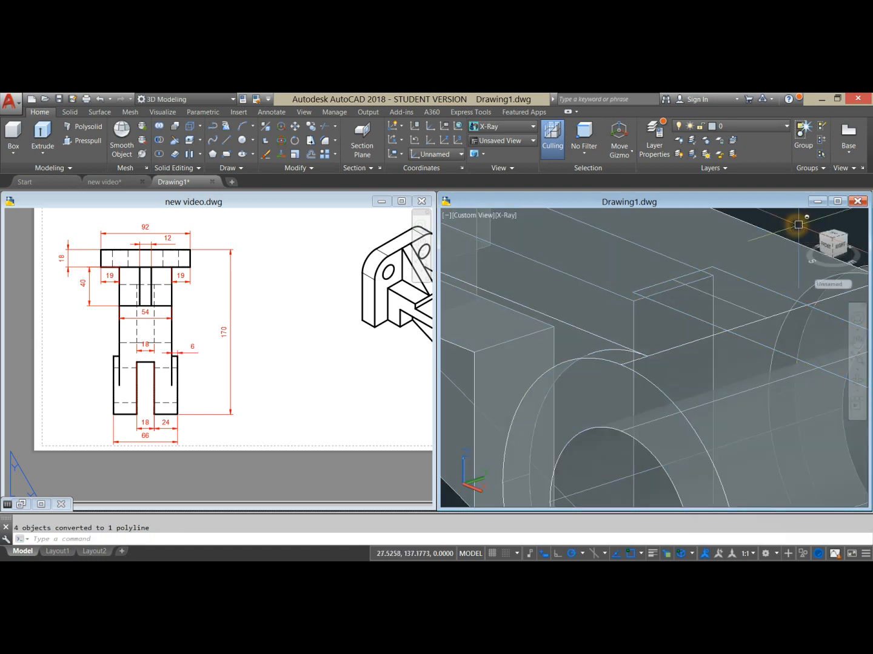
Step: Extrude the slot outline downward as a solid block, well past the underside of the cylinder
scroll(740, 297, "down", 8)
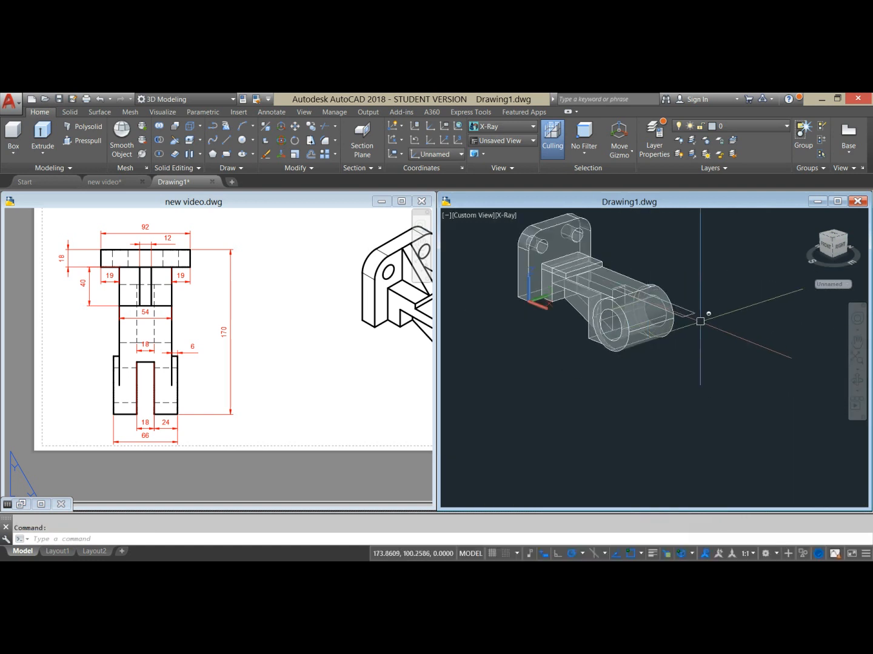
scroll(652, 343, "up", 5)
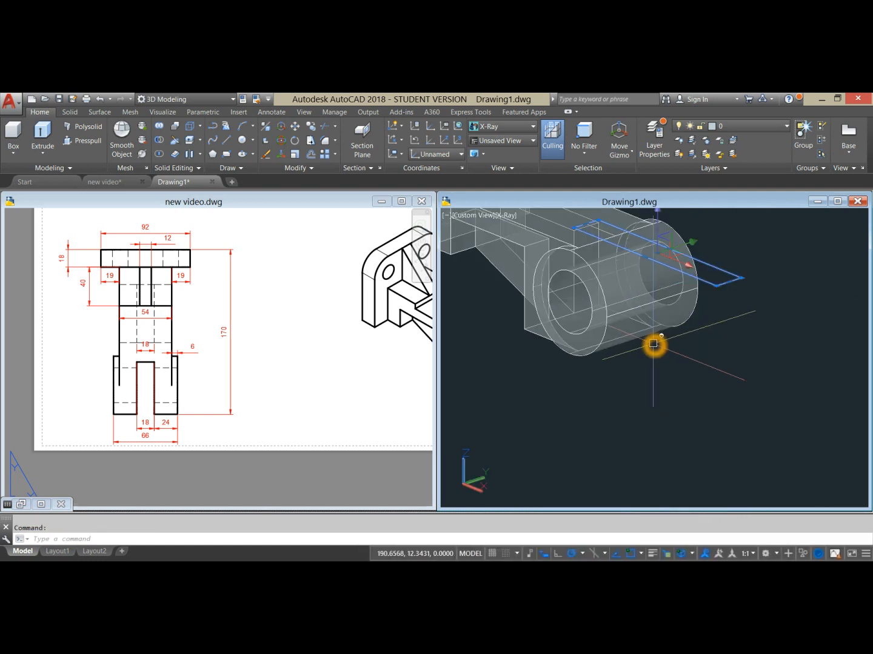
left_click(42, 135)
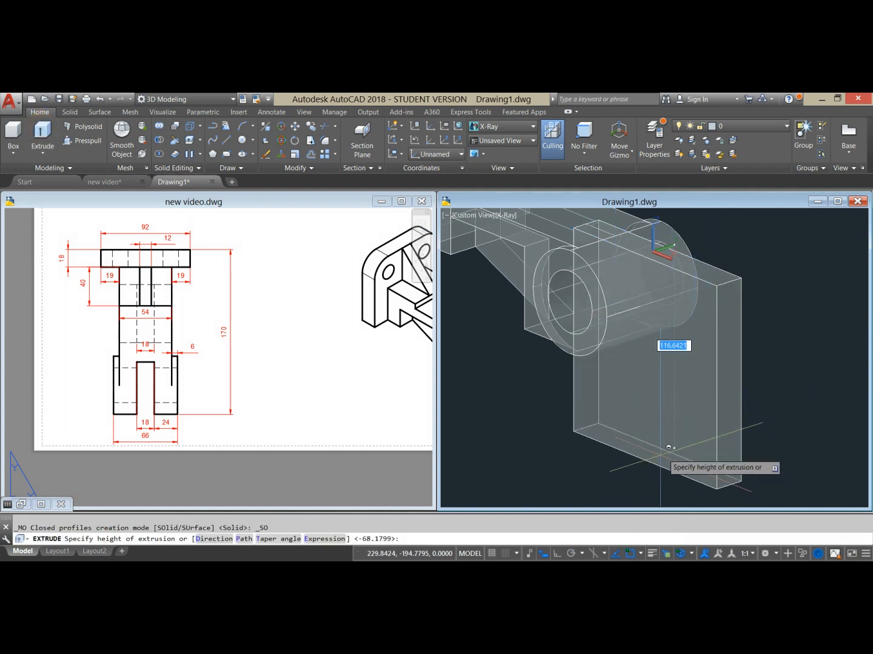
middle_click_drag(644, 452, 610, 423, "shift")
left_click(610, 422)
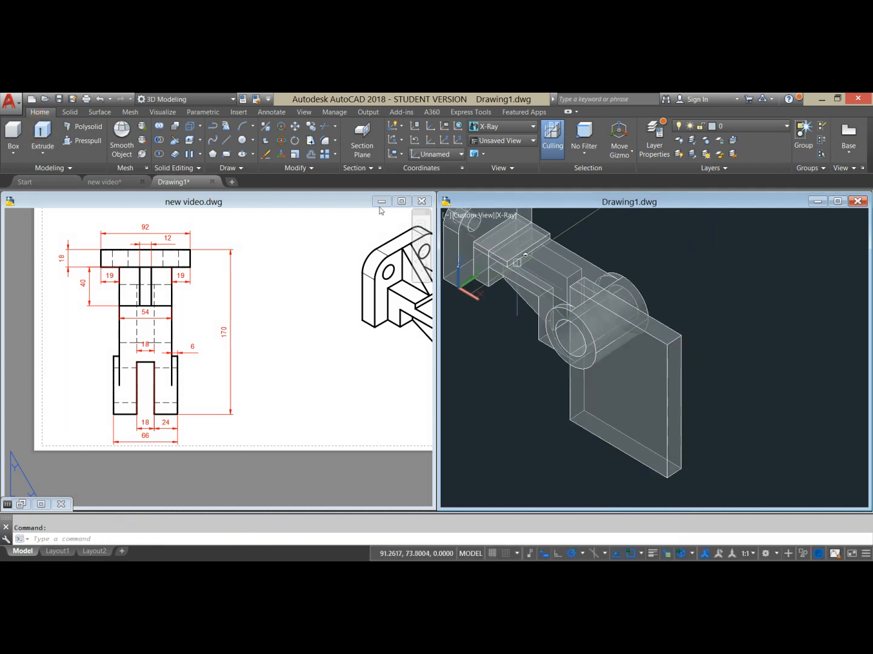
middle_click_drag(664, 285, 664, 285, "shift")
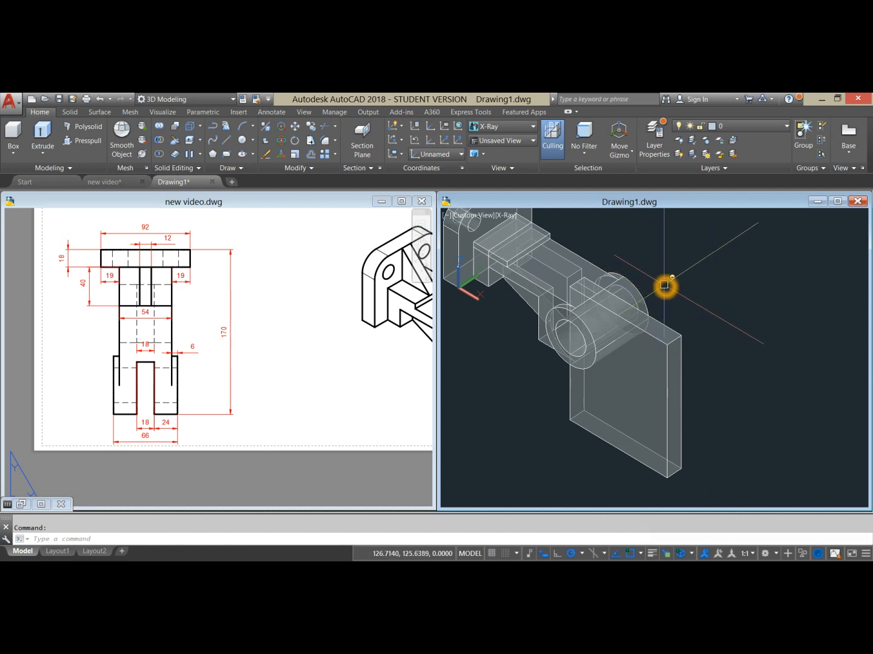
key("Escape")
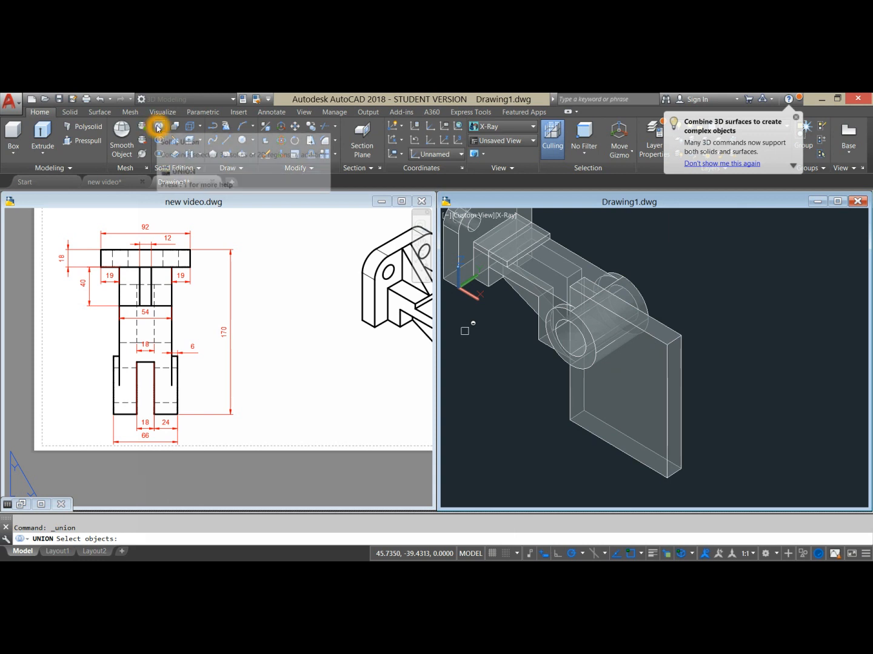
Step: Union the arm, the stepped block, the back plate and the rib into one solid, leaving out the slot block
left_click(558, 352)
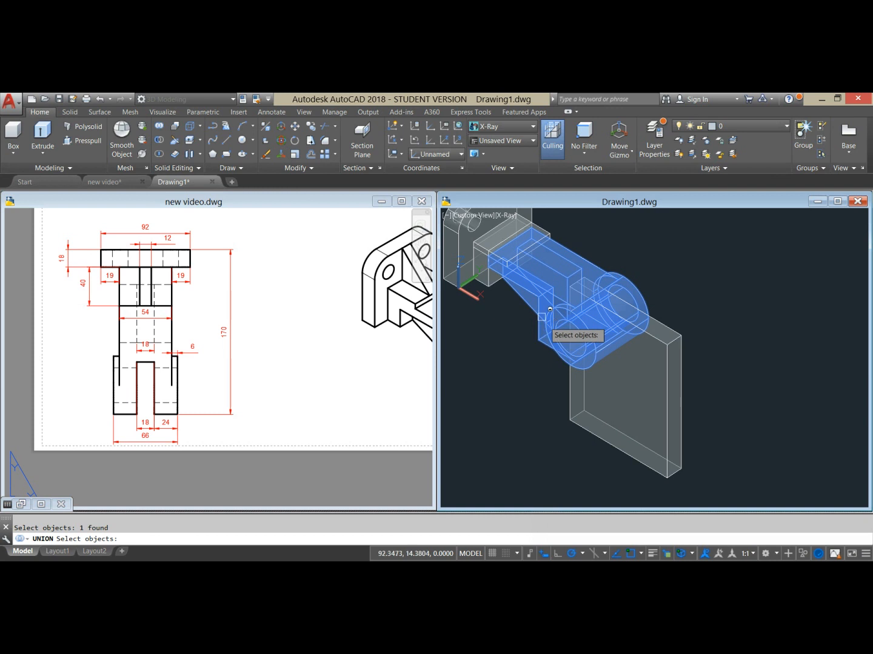
left_click(545, 244)
left_click(548, 235)
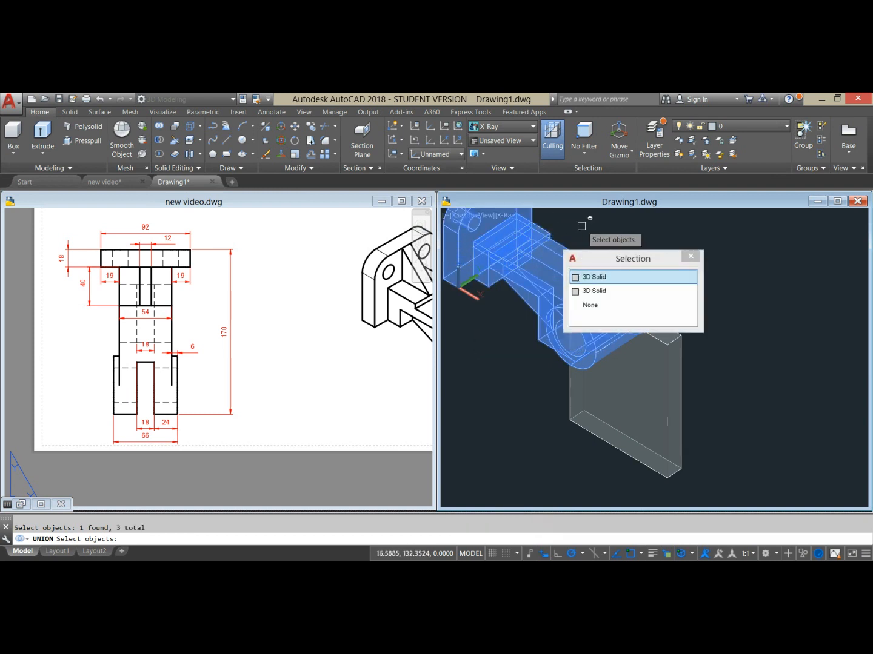
right_click(724, 237)
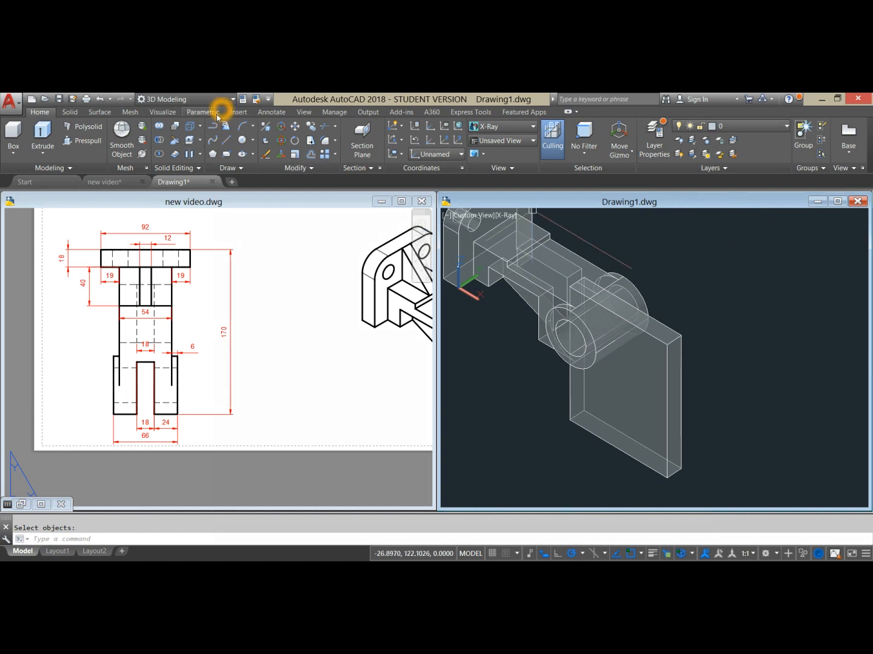
Step: Subtract the extruded slot block from the united bracket to cut the slot through the cylindrical end
left_click(161, 146)
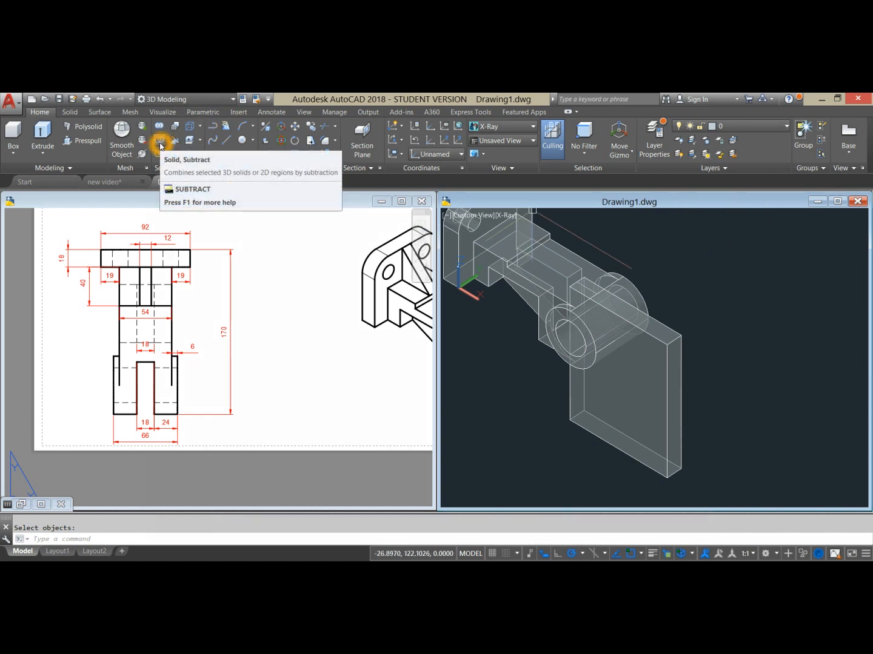
left_click(587, 265)
left_click(648, 253)
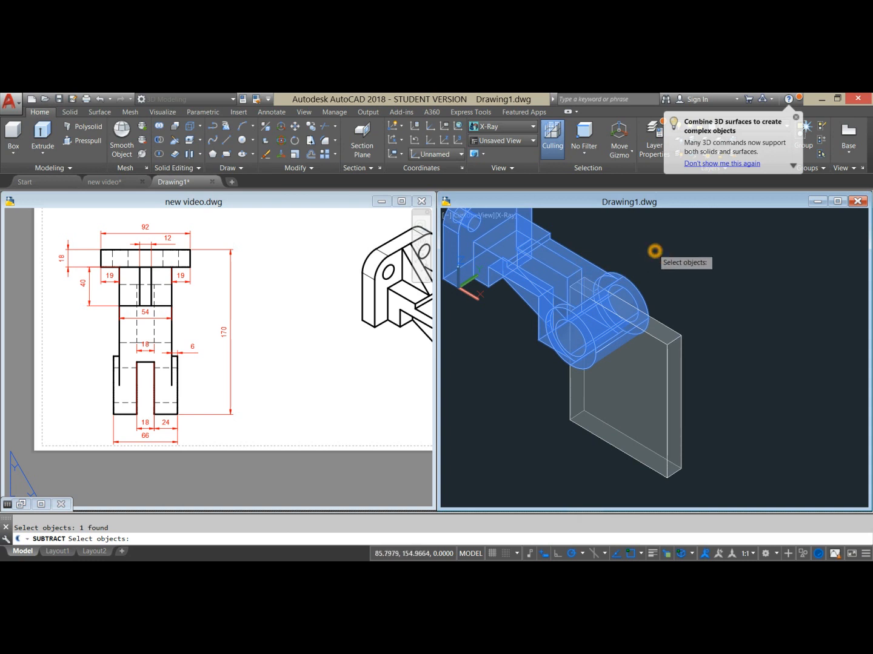
left_click(675, 328)
right_click(691, 286)
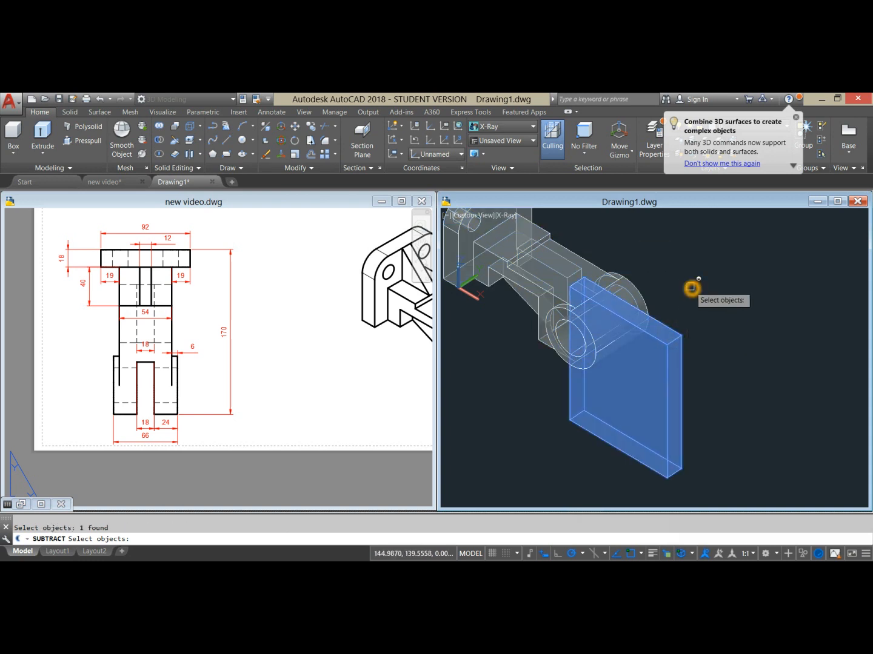
Step: Inspect the slotted end of the bracket in the Realistic and Shaded with Edges visual styles
middle_click_drag(691, 286, 534, 259, "shift")
left_click(501, 219)
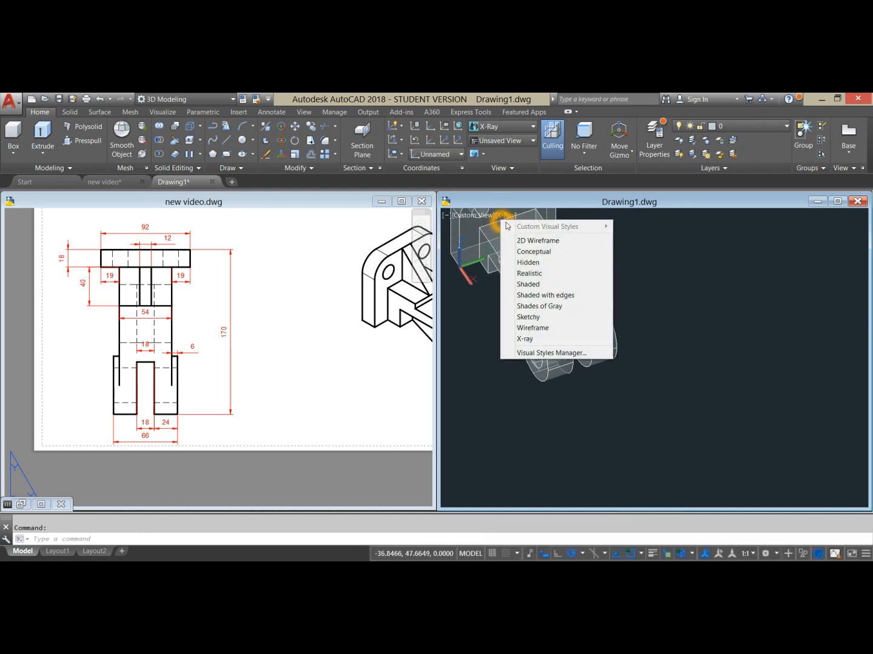
left_click(559, 275)
mouse_move(614, 308)
middle_mouse_down("shift")
mouse_move(590, 277)
mouse_move(651, 273)
middle_mouse_up("shift")
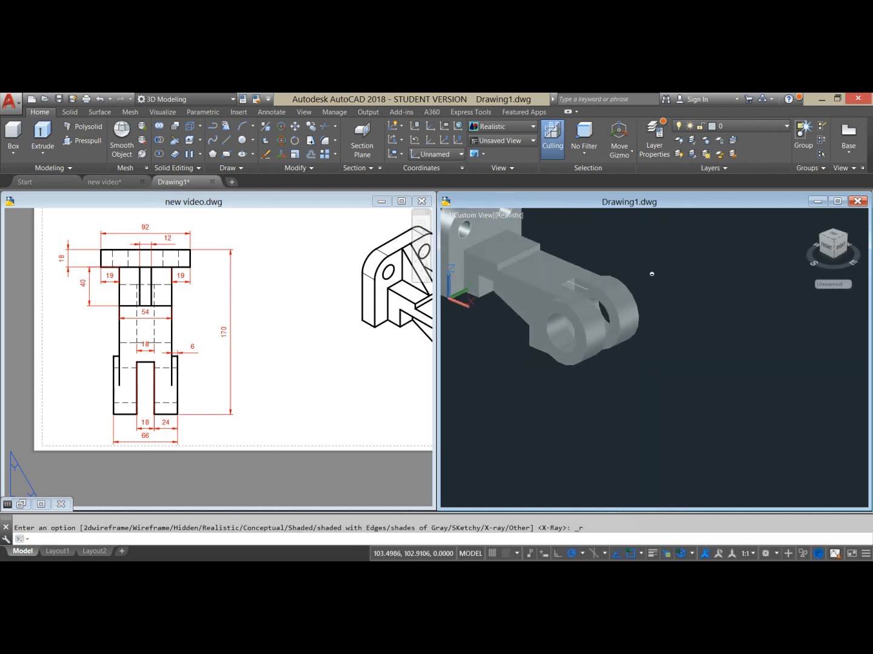
left_click(507, 222)
left_click(558, 295)
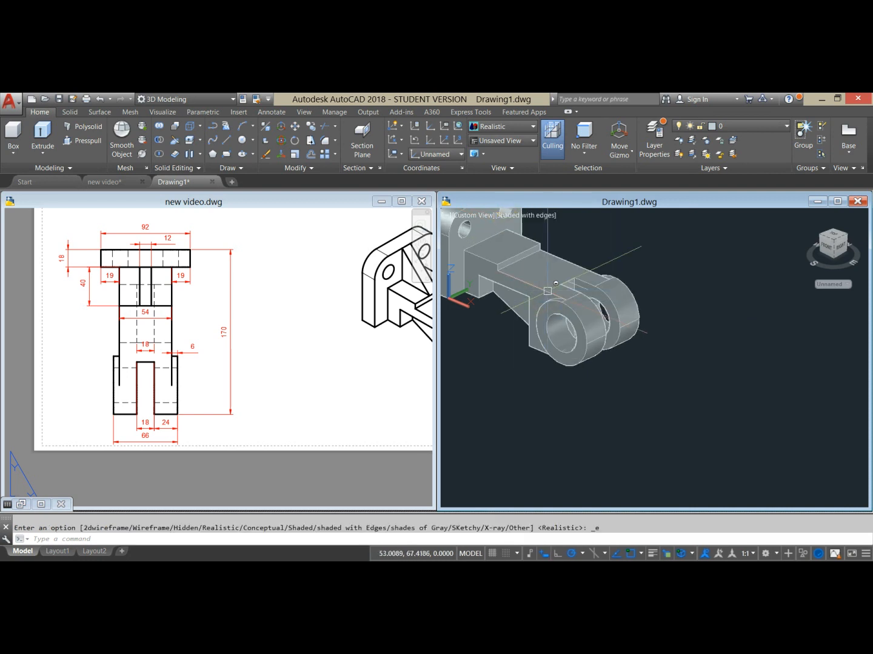
middle_click_drag(650, 270, 643, 364, "shift")
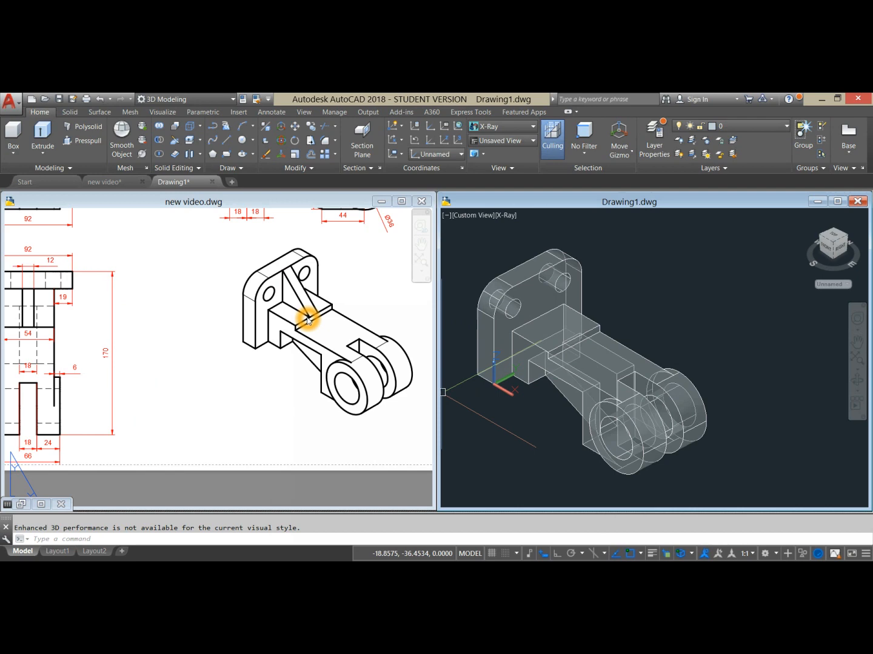
Step: Display the bracket in the Wireframe visual style
left_click(506, 216)
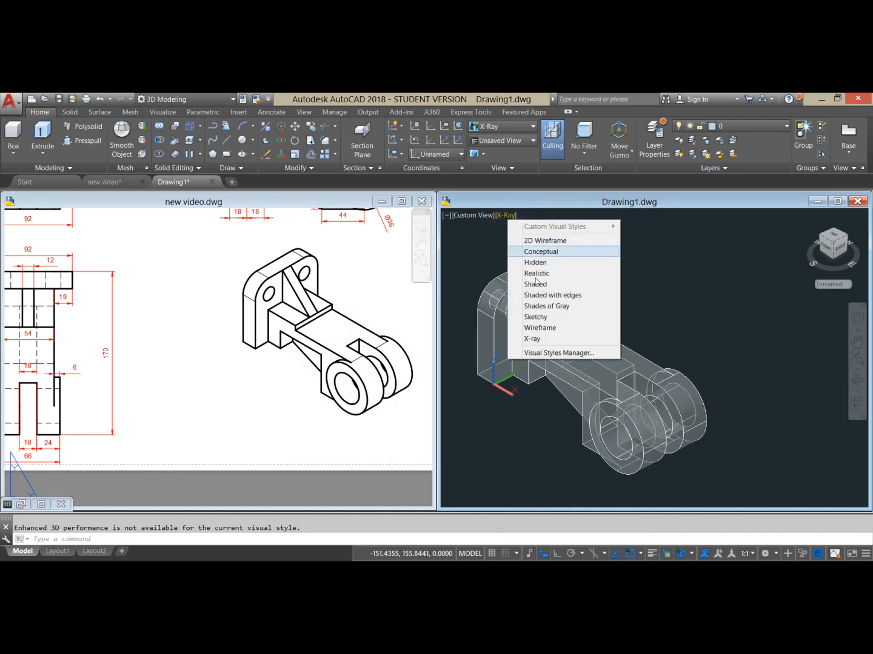
left_click(534, 327)
scroll(658, 296, "up", 3)
middle_click_drag(659, 296, 686, 299, "shift")
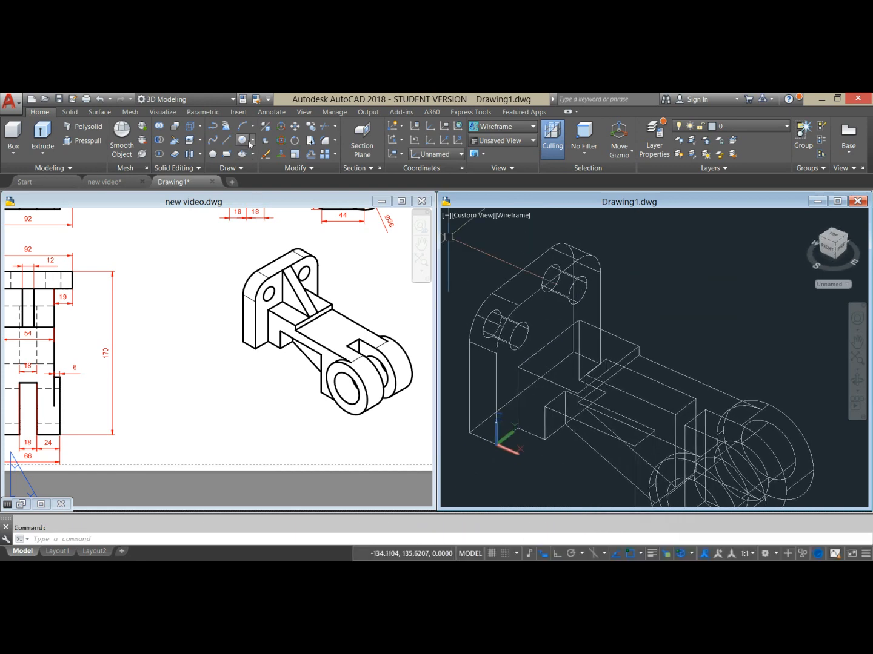
Step: Draw a closed triangle of three lines linking the midpoints of the stepped block's front edge, the back plate's top edge and the block-plate joint
left_click(230, 140)
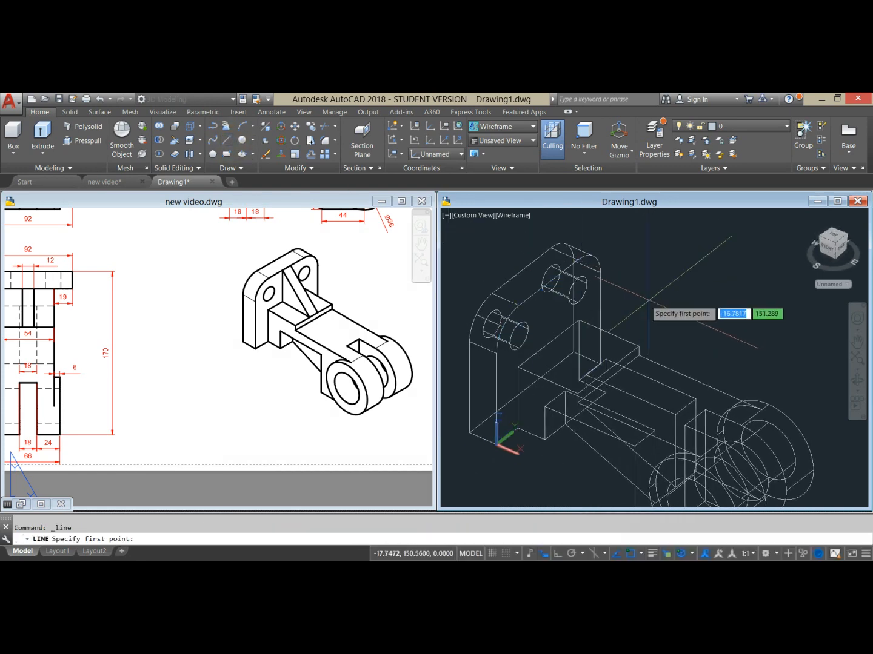
middle_click_drag(674, 320, 660, 297, "shift")
left_click(603, 362)
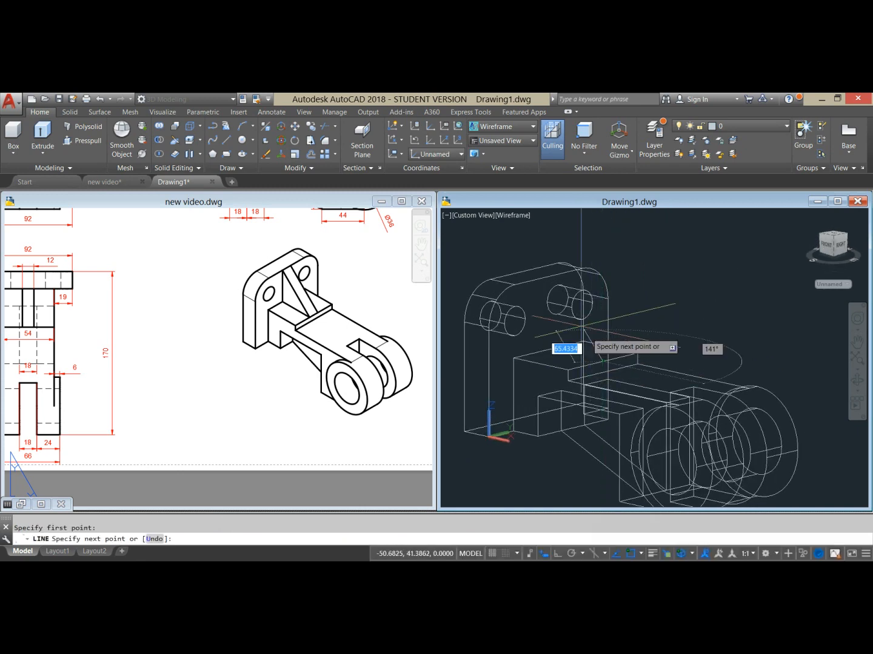
left_click(547, 279)
scroll(546, 350, "up", 2)
middle_click_drag(546, 350, 521, 378, "shift")
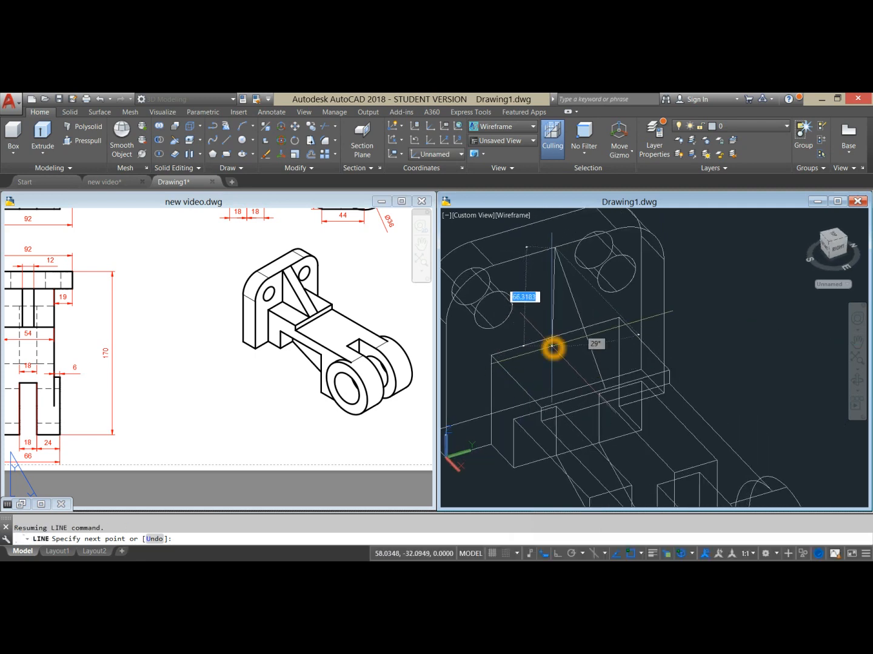
right_click(551, 348, "shift")
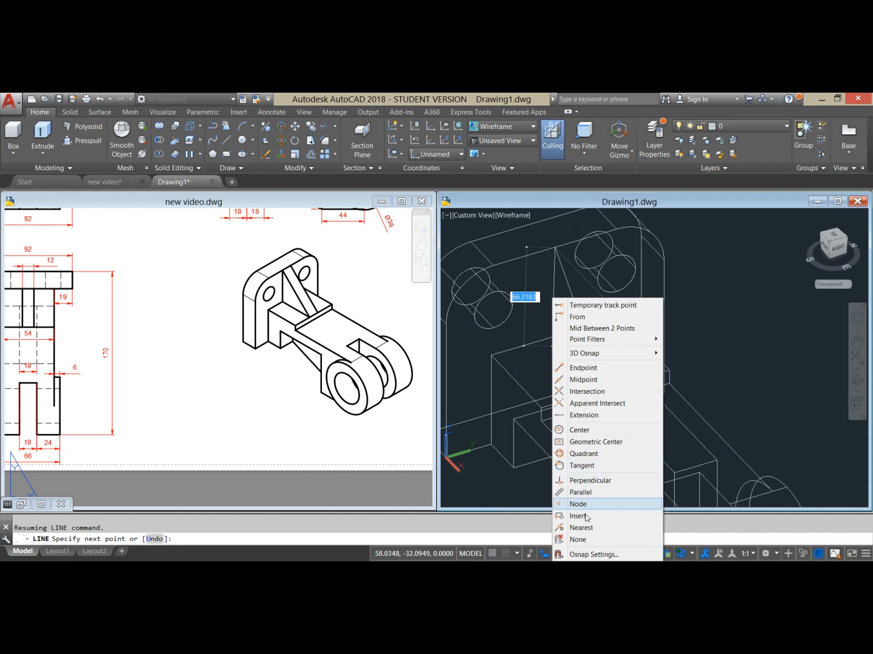
left_click(592, 380)
left_click(557, 341)
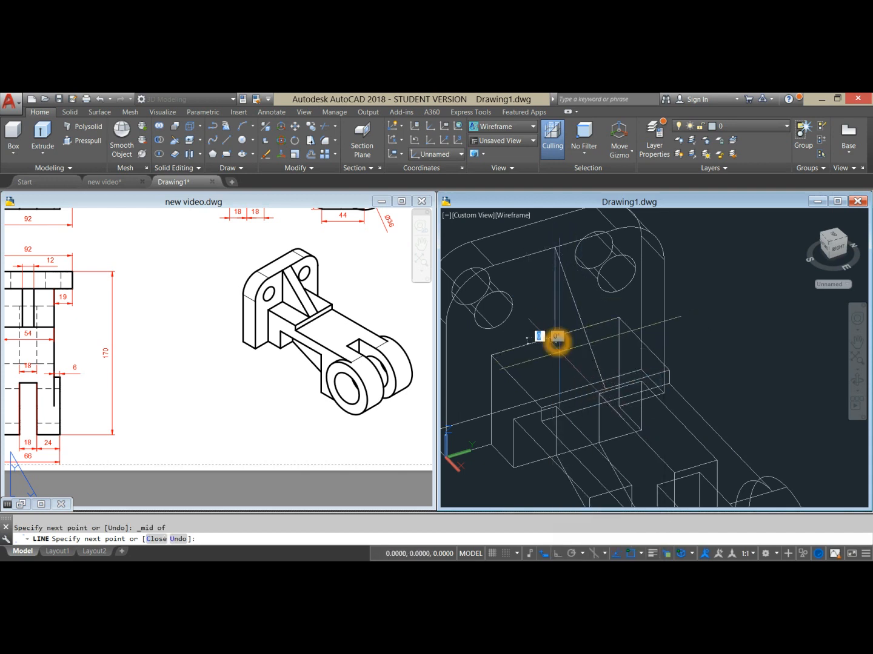
left_click(607, 393)
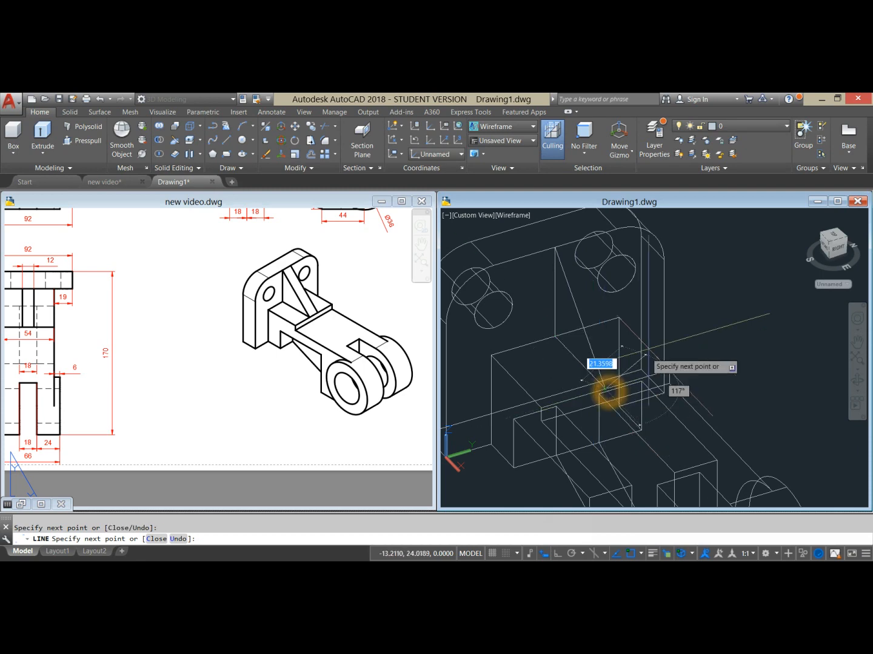
right_click(705, 291)
left_click(720, 296)
mouse_move(711, 302)
middle_mouse_down("shift")
mouse_move(629, 297)
mouse_move(724, 302)
middle_mouse_up("shift")
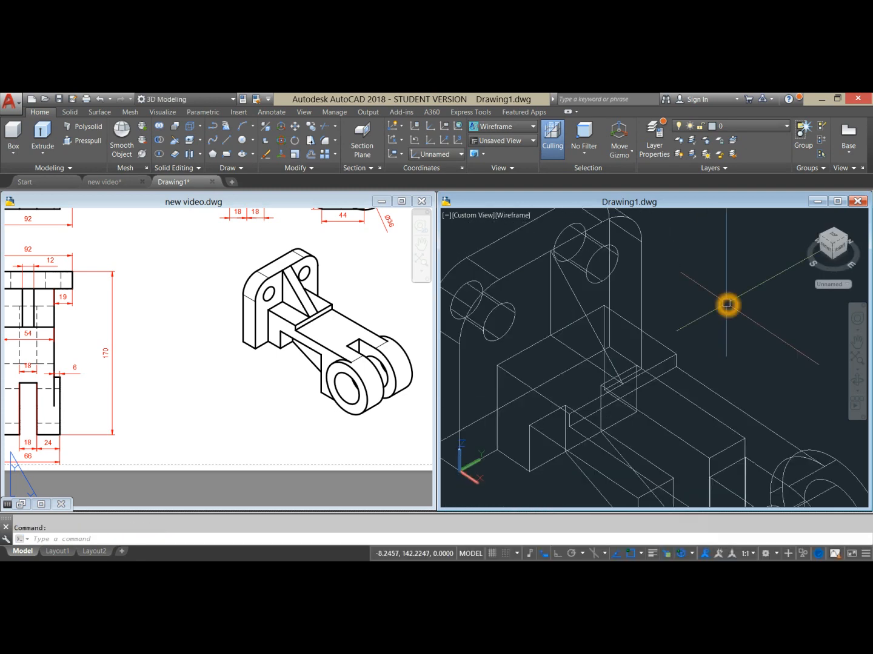
Step: Join the three lines of the triangular rib outline into one polyline
type("J")
key("Return")
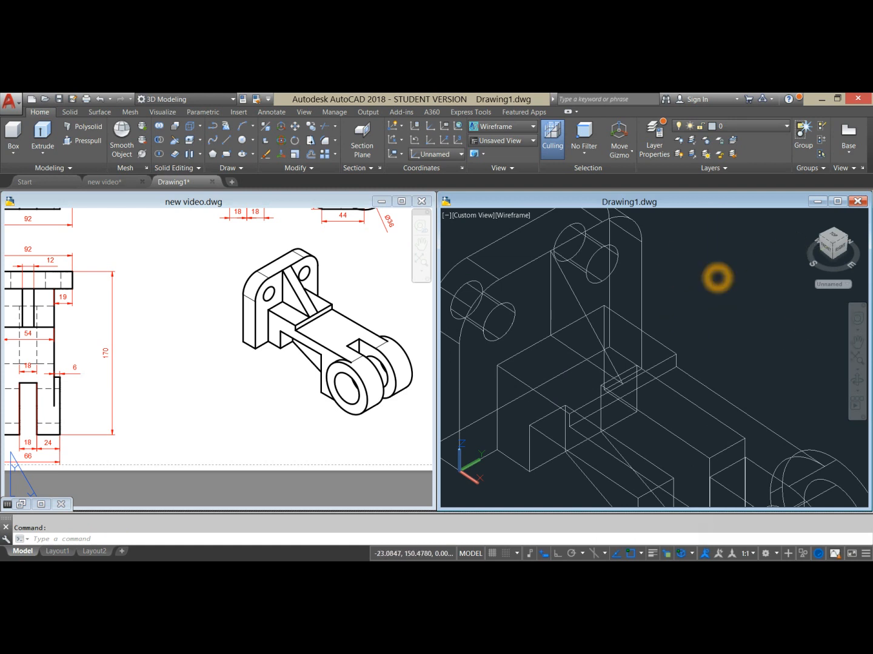
left_click(554, 300)
left_click(572, 300)
left_click(563, 343)
right_click(707, 282)
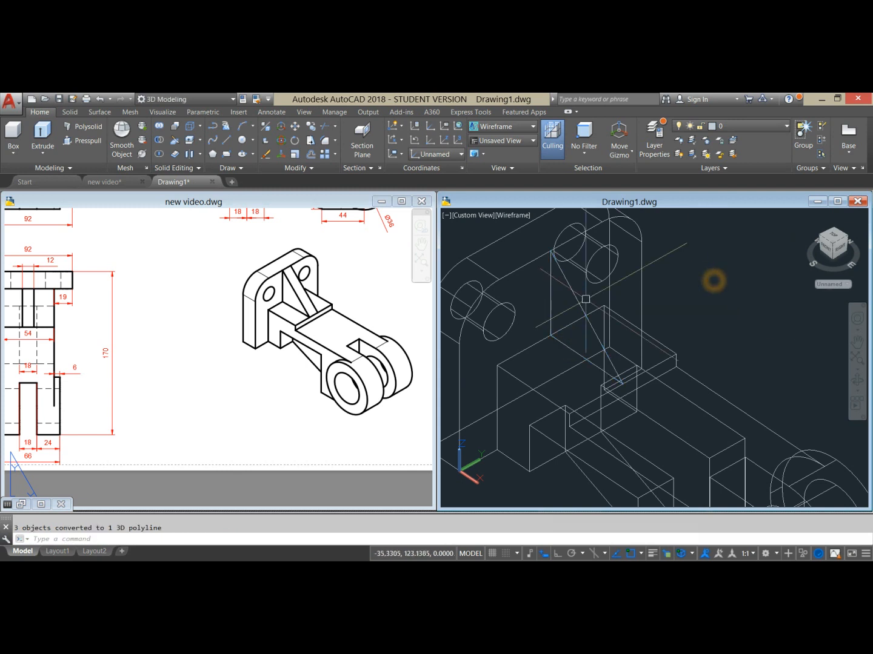
left_click(707, 269)
key("Escape")
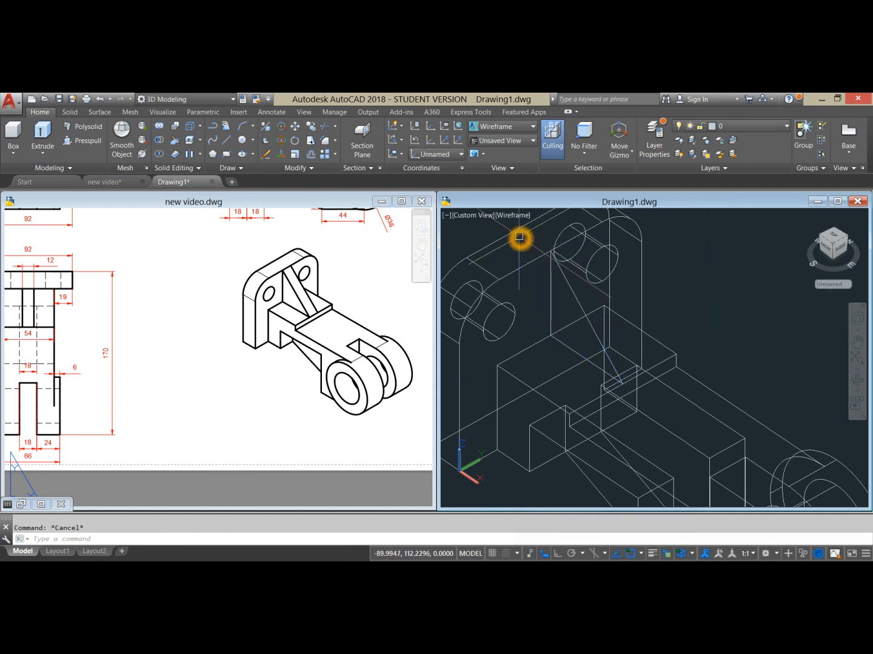
Step: Display the bracket in the X-Ray visual style
left_click(517, 221)
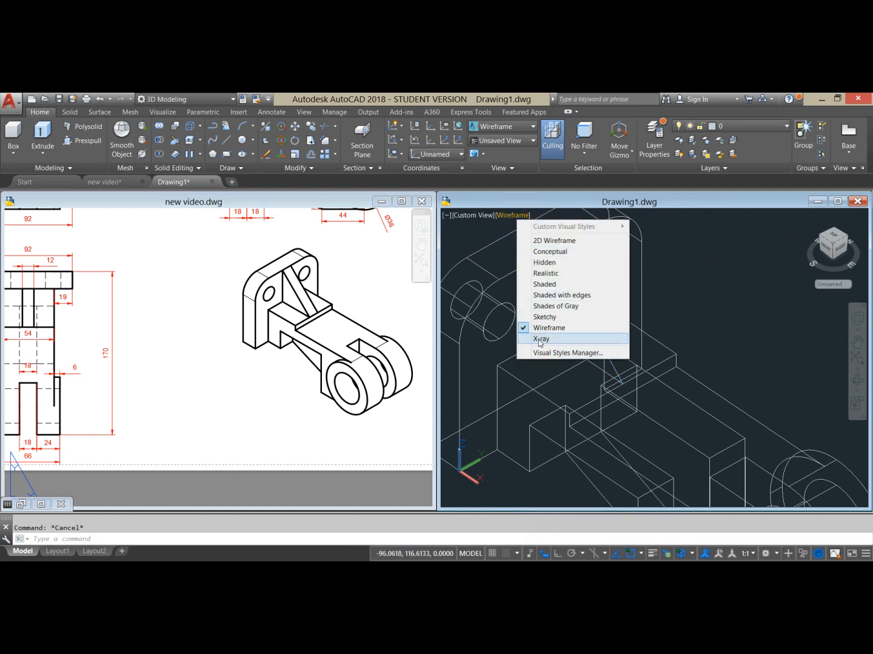
left_click(541, 339)
middle_click_drag(727, 297, 609, 269, "shift")
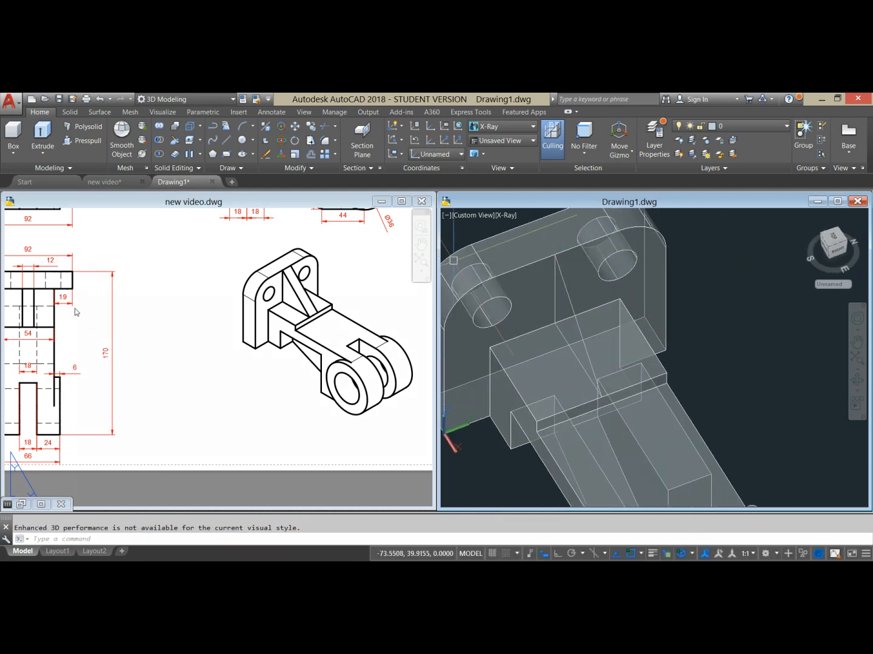
Step: Check the rib's width in the reference drawing and extrude the triangular outline 6 to one side as a solid
left_click(137, 309)
scroll(156, 308, "up", 4)
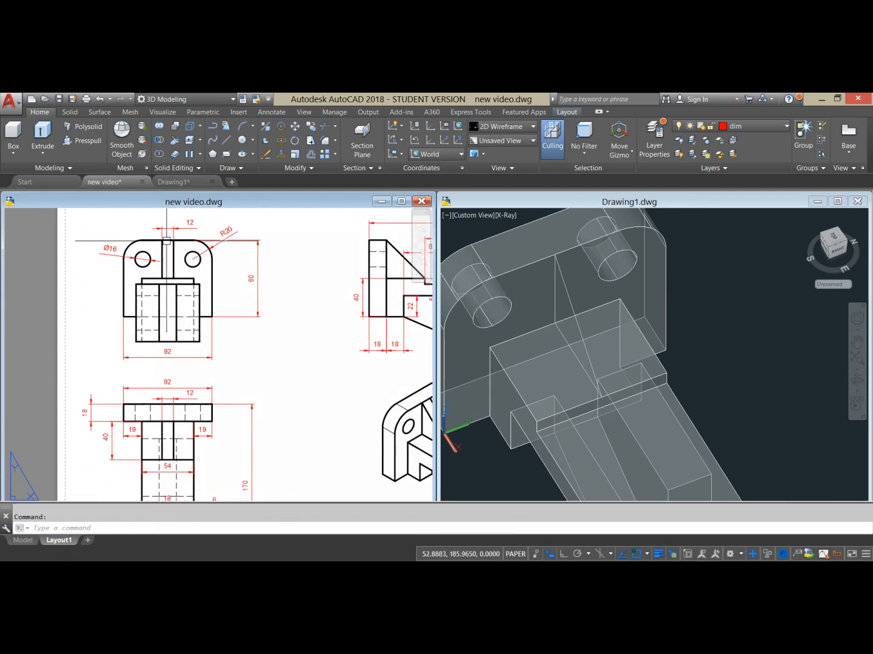
middle_click_drag(250, 295, 100, 319)
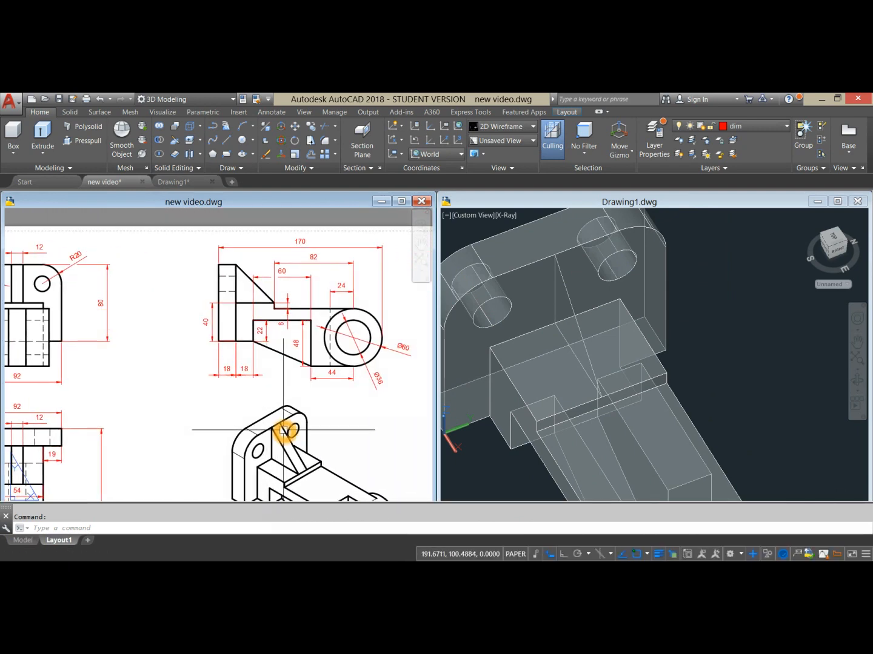
middle_click_drag(283, 431, 319, 450)
middle_click_drag(183, 344, 306, 365)
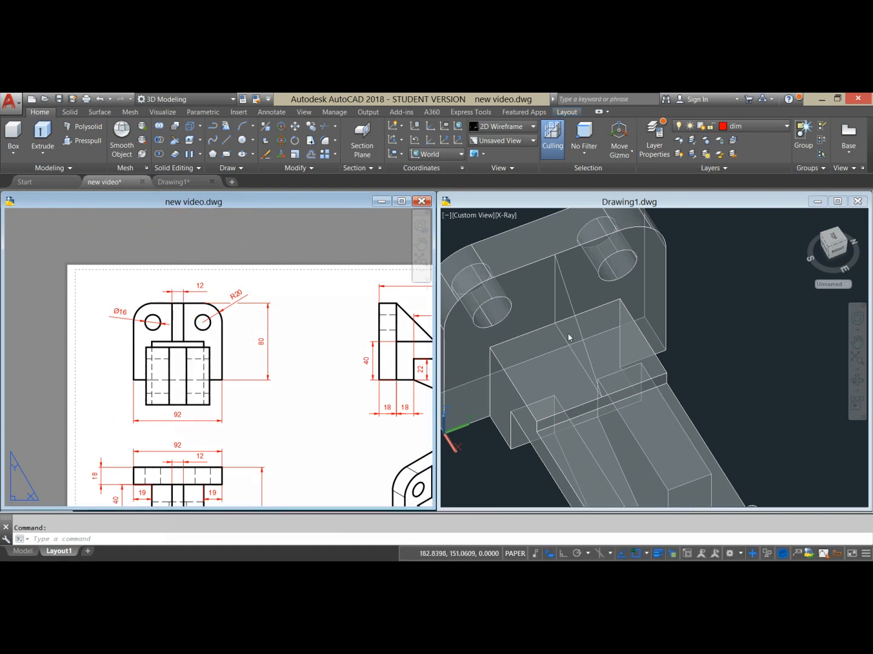
left_click(696, 279)
left_click(565, 283)
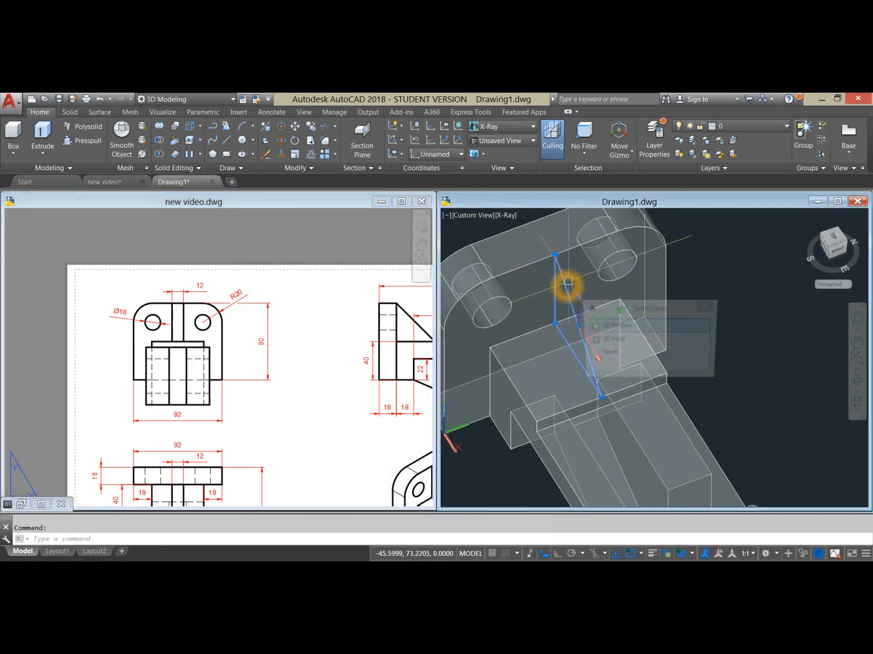
left_click(42, 135)
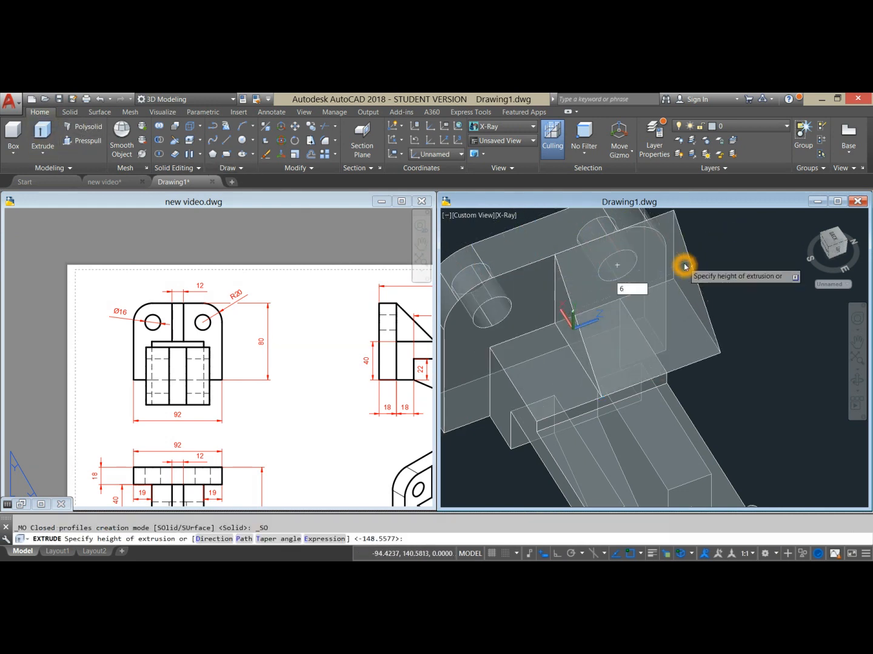
key("Return")
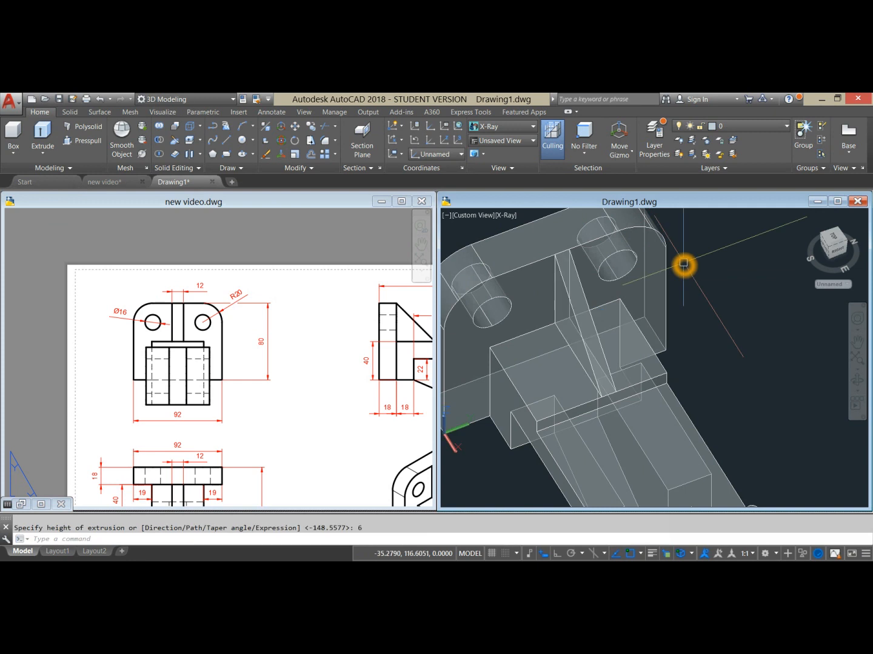
Step: Press-pull the triangular outline toward the opposite side to give the rib its full width of 12
left_click(66, 141)
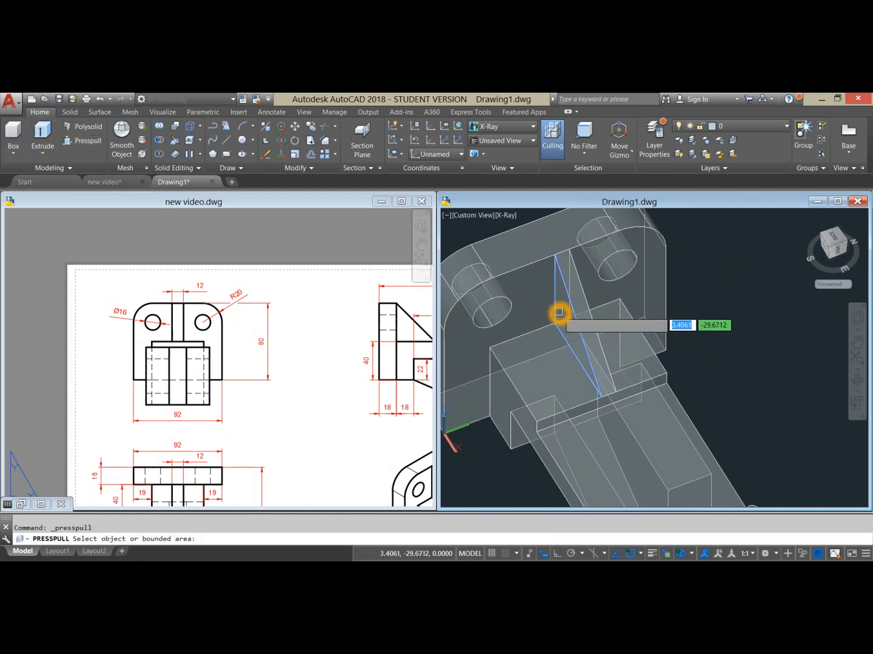
left_click(560, 314)
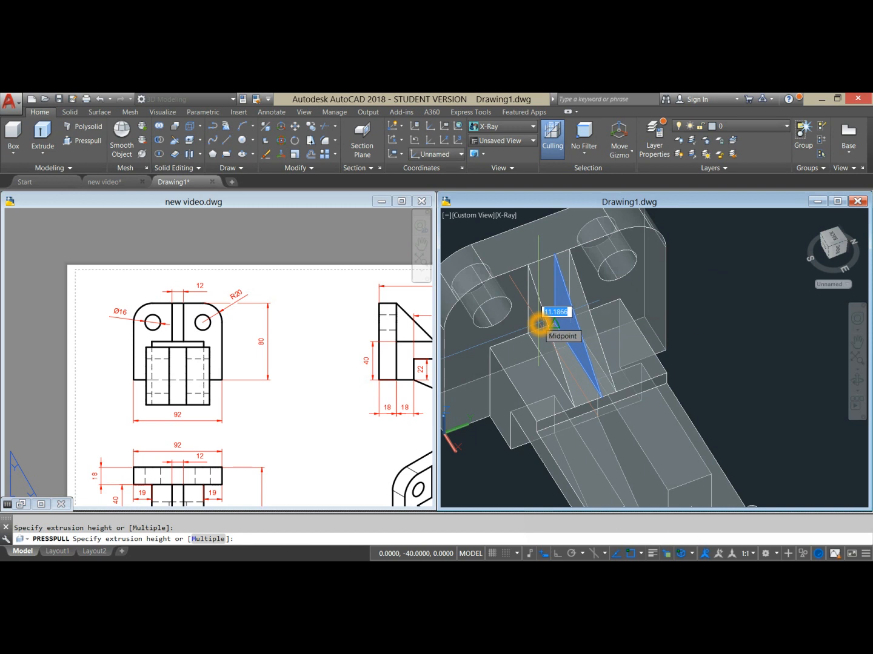
key("Return")
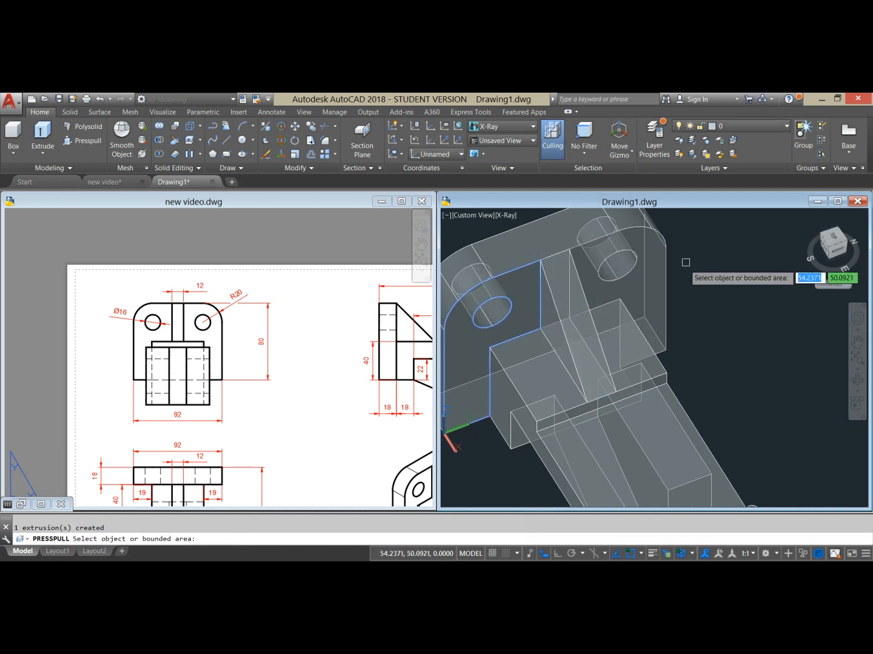
middle_click_drag(685, 283, 551, 271, "shift")
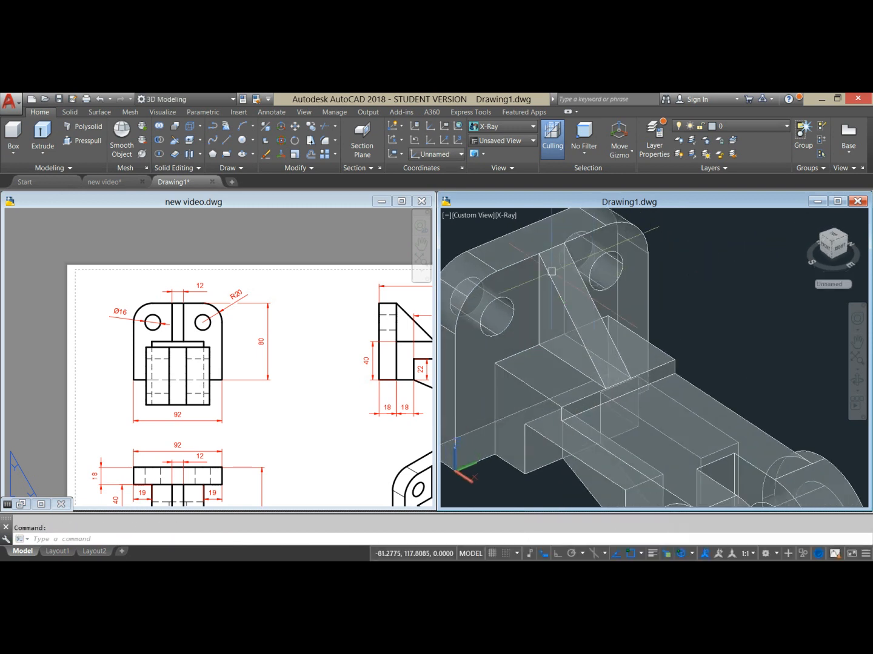
Step: Display the bracket in the Shaded with Edges style and bring up the reference drawing's isometric view for comparison
left_click(508, 215)
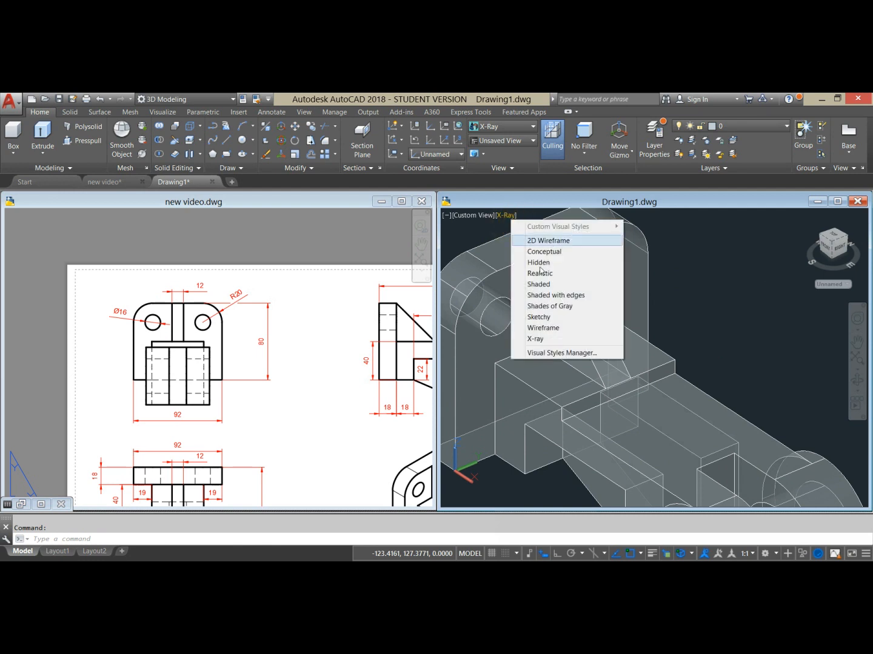
left_click(561, 297)
scroll(551, 309, "down", 5)
left_click(278, 384)
mouse_move(278, 385)
middle_mouse_down()
mouse_move(286, 368)
mouse_move(214, 342)
mouse_move(97, 242)
middle_mouse_up()
Step: Select the bracket body to check whether the upper rib belongs to the same solid, and clear the selection
left_click(622, 354)
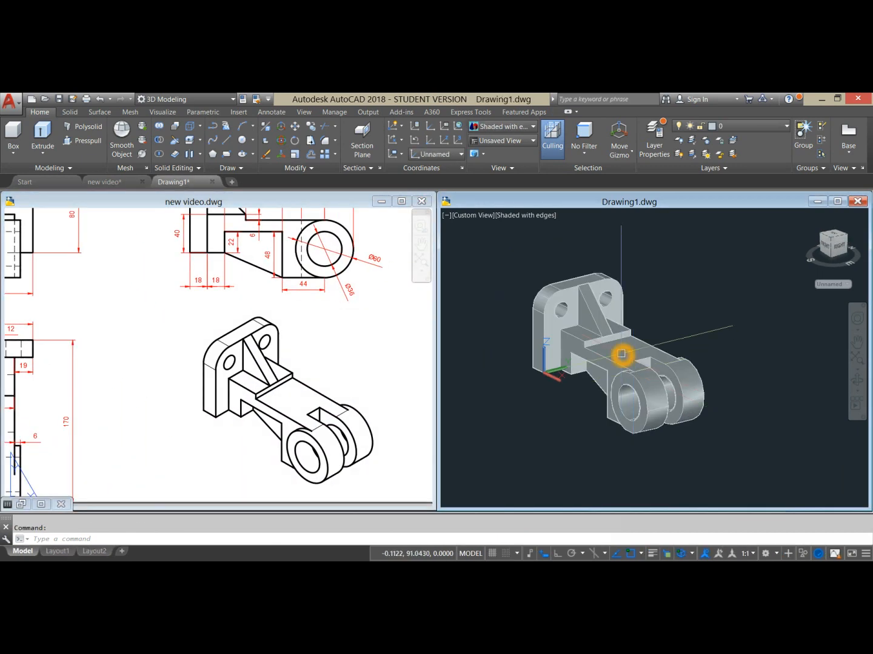
left_click(621, 354)
right_click(661, 282)
left_click(643, 284)
key("Escape")
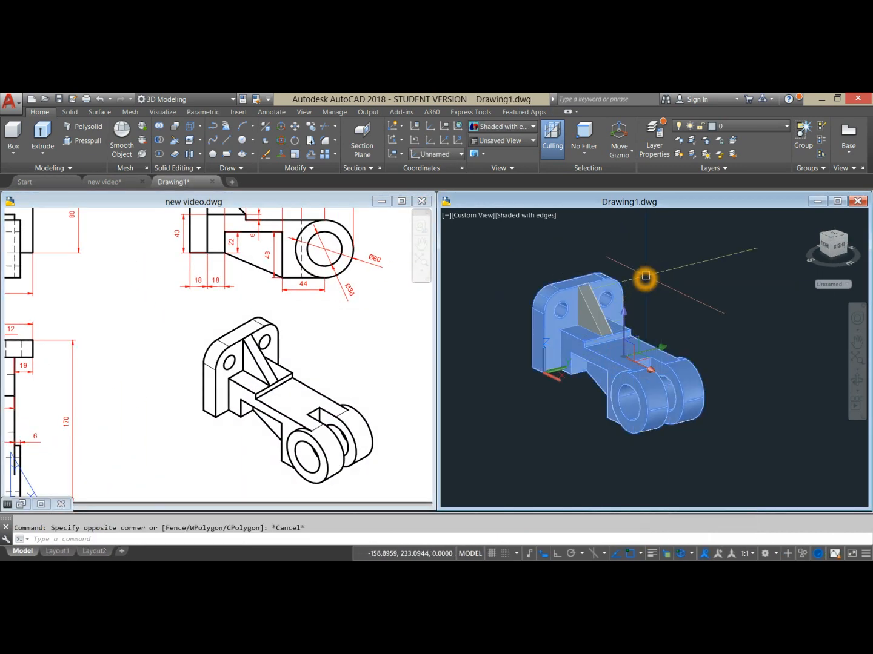
key("Escape")
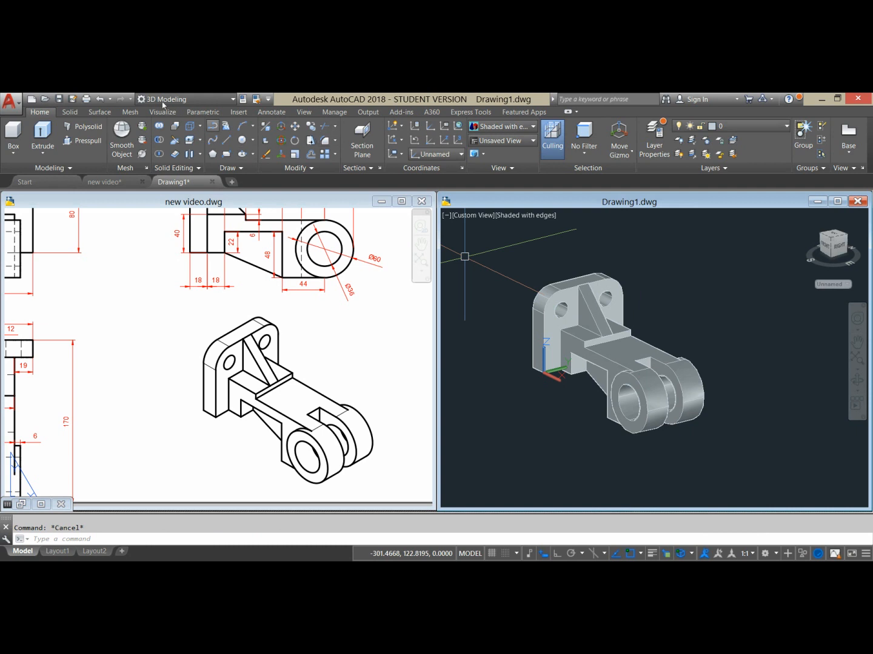
Step: Unite the upper triangular rib with the bracket body into a single solid using Union
left_click(157, 127)
key("Escape")
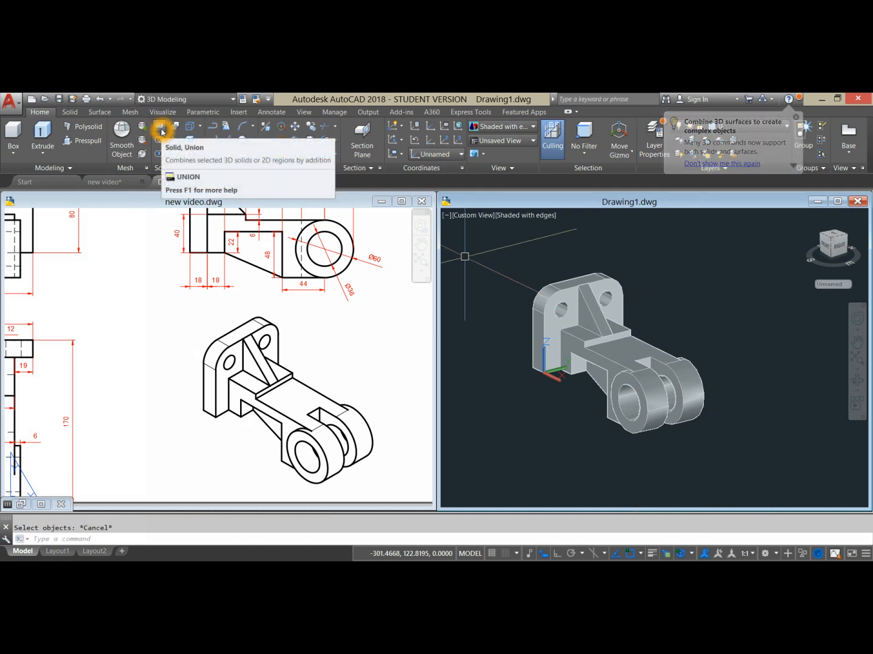
left_click(161, 133)
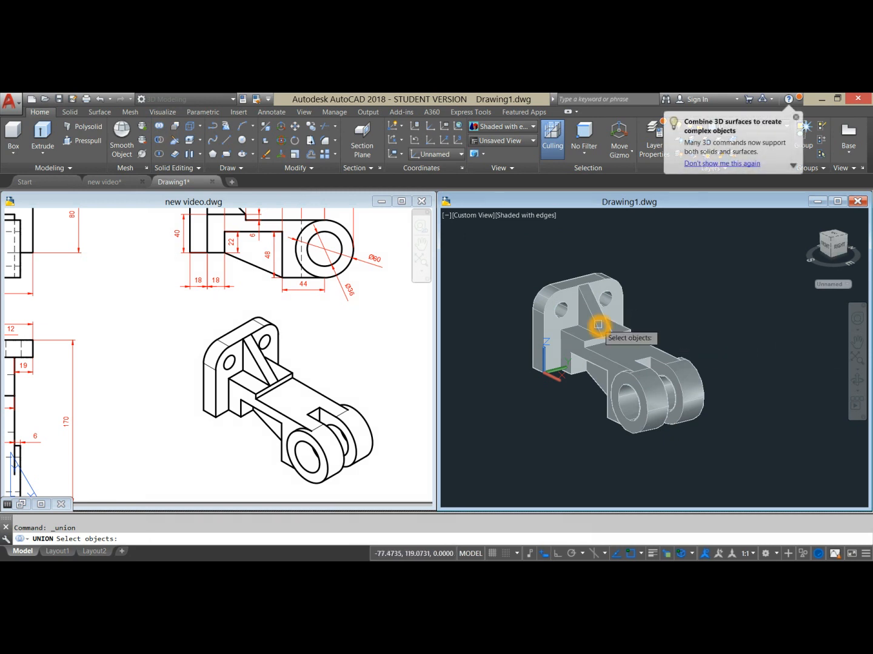
left_click(633, 334)
left_click(649, 366)
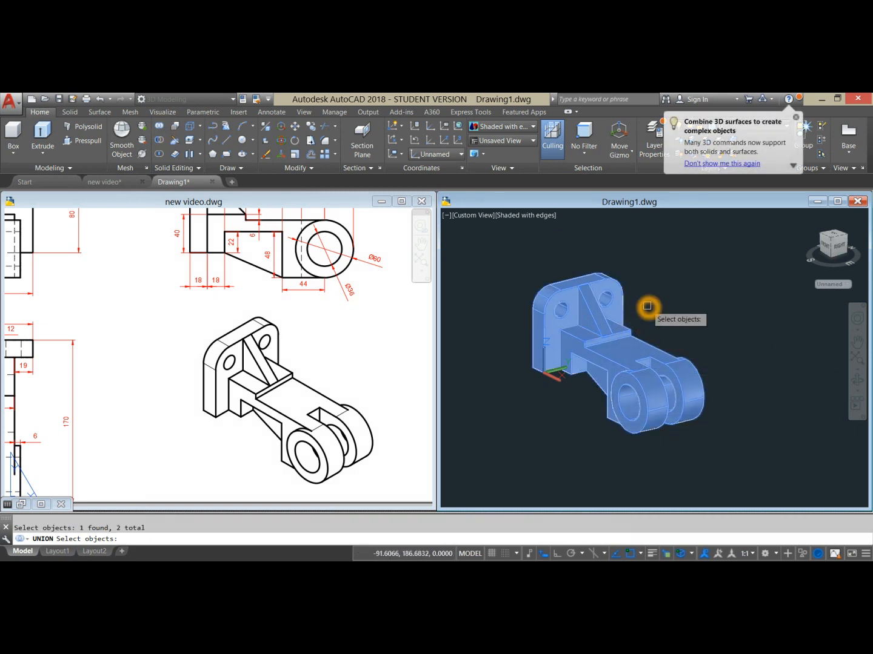
key("Return")
Step: Move the united bracket away from its original place to an empty area, clear of the leftover construction circles
left_click(624, 358)
right_click(698, 283)
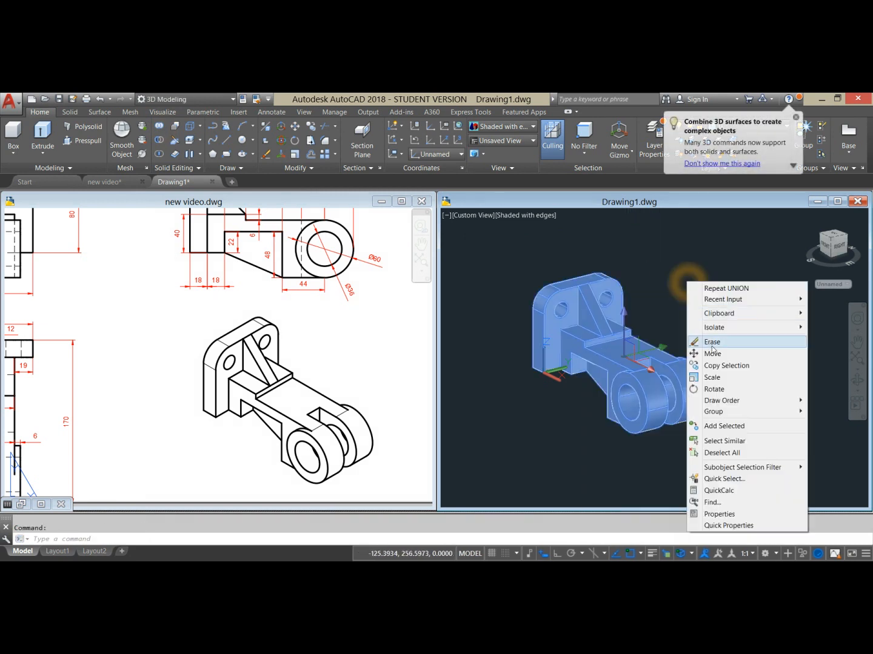
left_click(712, 352)
left_click(714, 328)
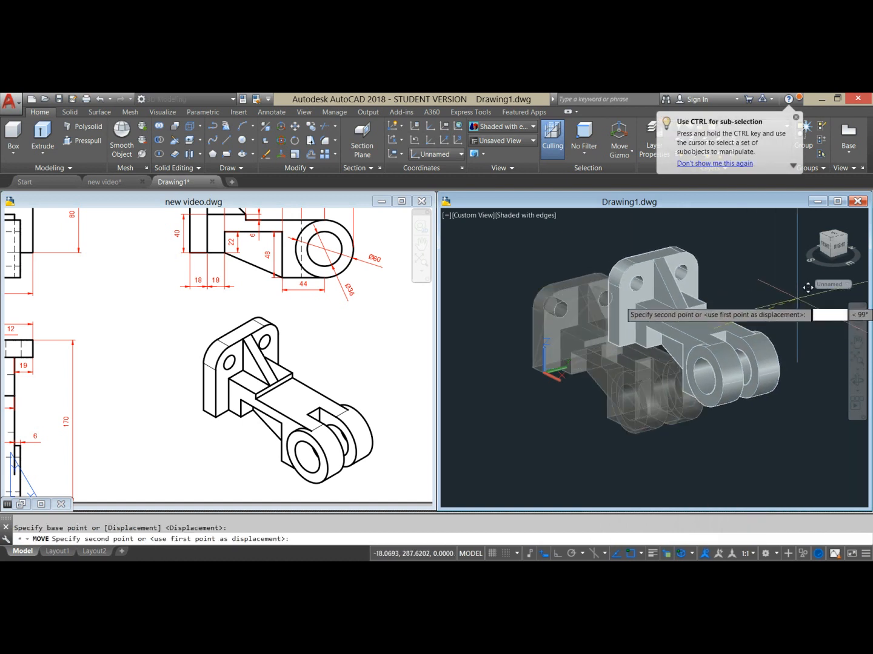
middle_click_drag(794, 316, 672, 335)
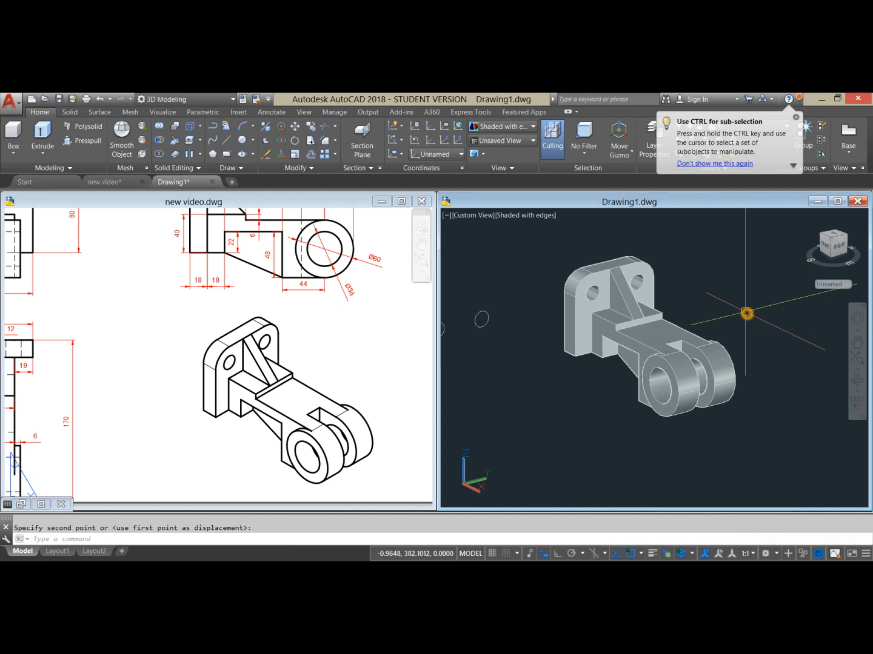
Step: Delete the two leftover construction circles beside the bracket
middle_click_drag(551, 384, 643, 387)
left_click(614, 375)
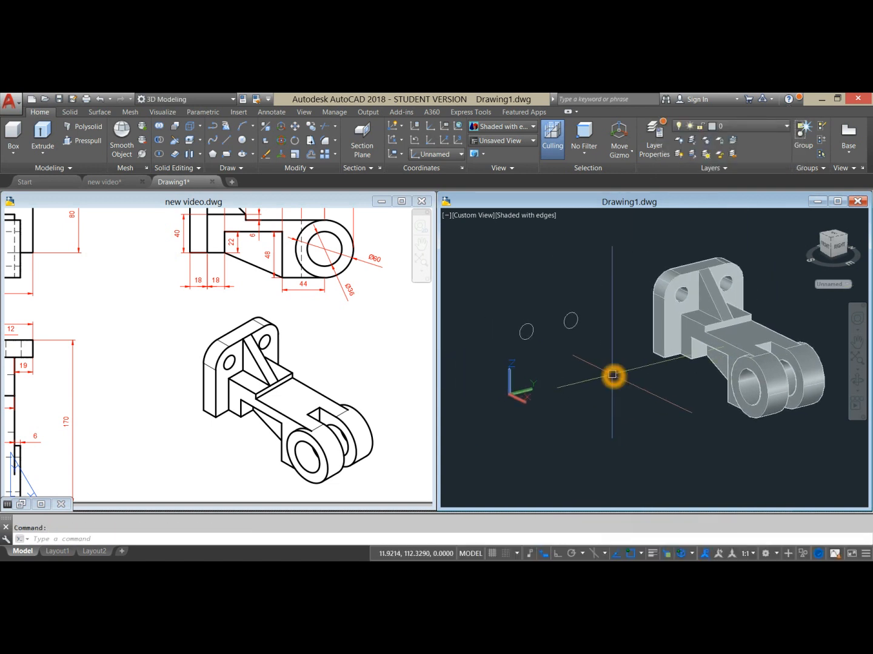
left_click(524, 296)
key("Delete")
Step: Examine the finished bracket from an orientation like the reference drawing's isometric view and compare the two
middle_click_drag(624, 357, 653, 395, "shift")
scroll(609, 383, "up", 6)
scroll(595, 377, "down", 4)
scroll(655, 395, "down", 3)
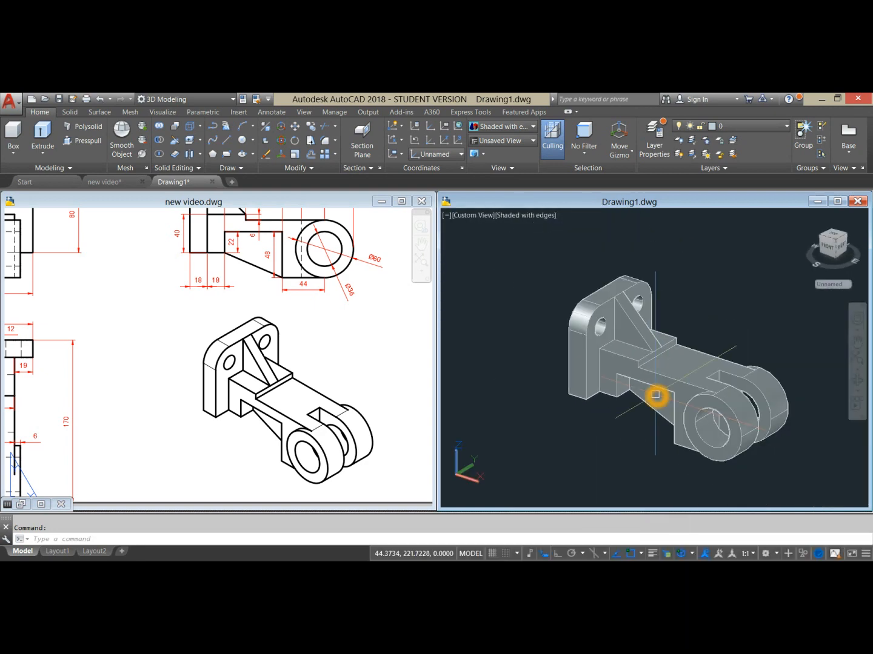
left_click(337, 371)
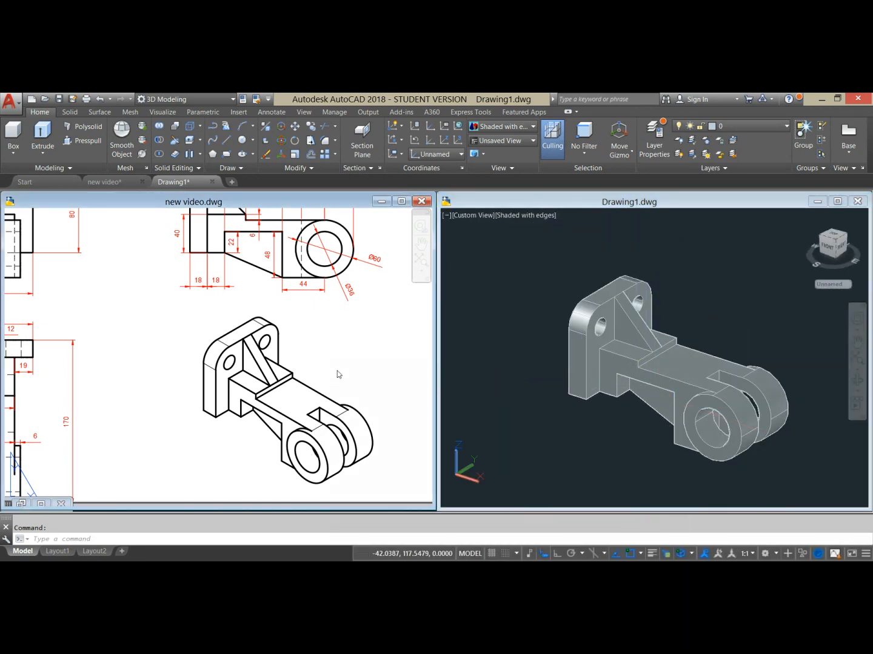
left_click(541, 415)
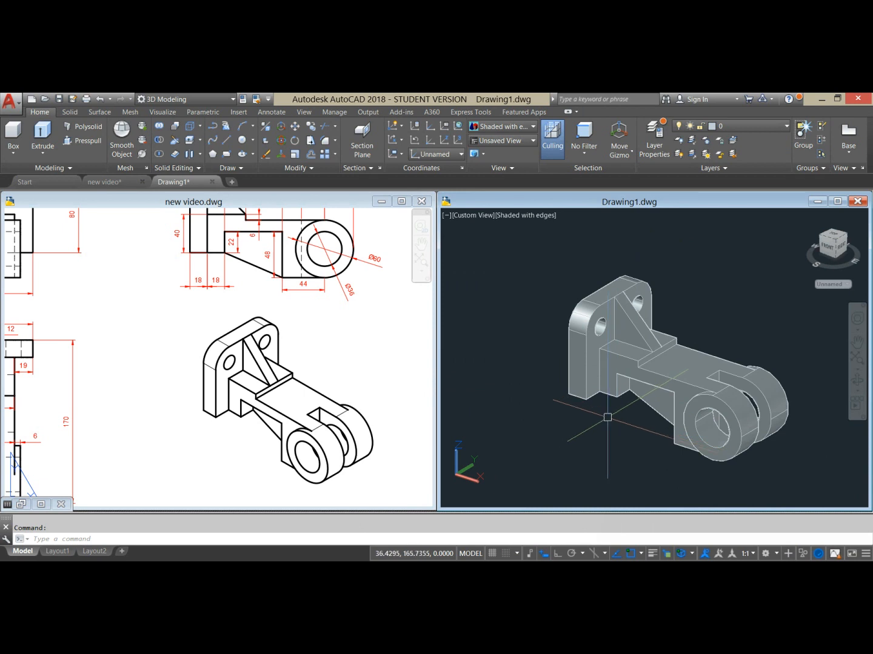